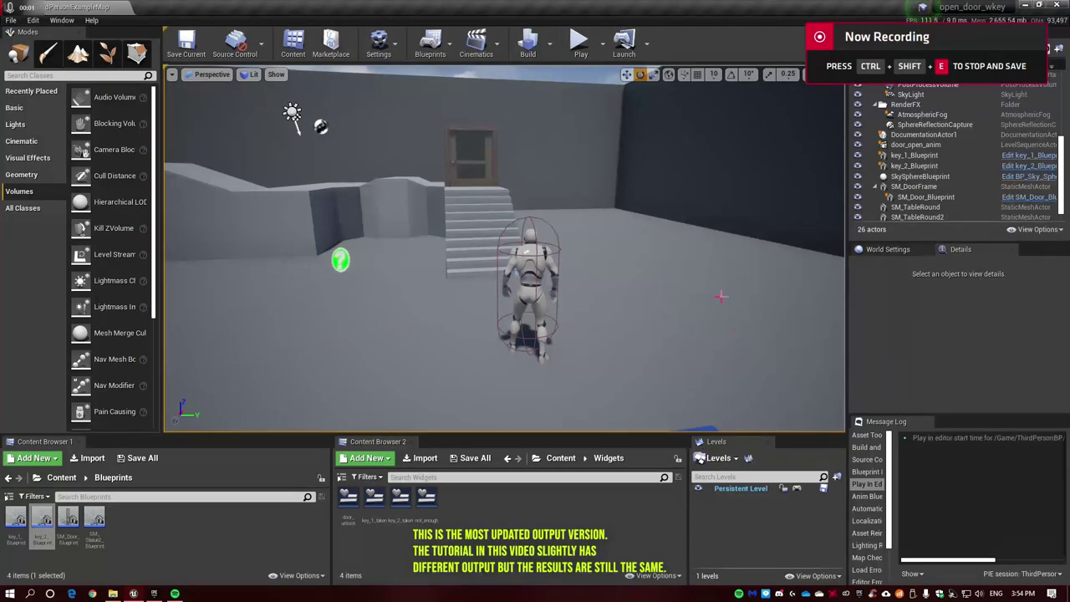
# Start a play test and walk into the locked door to see 'Not Enough Key'
pyautogui.click(580, 42)
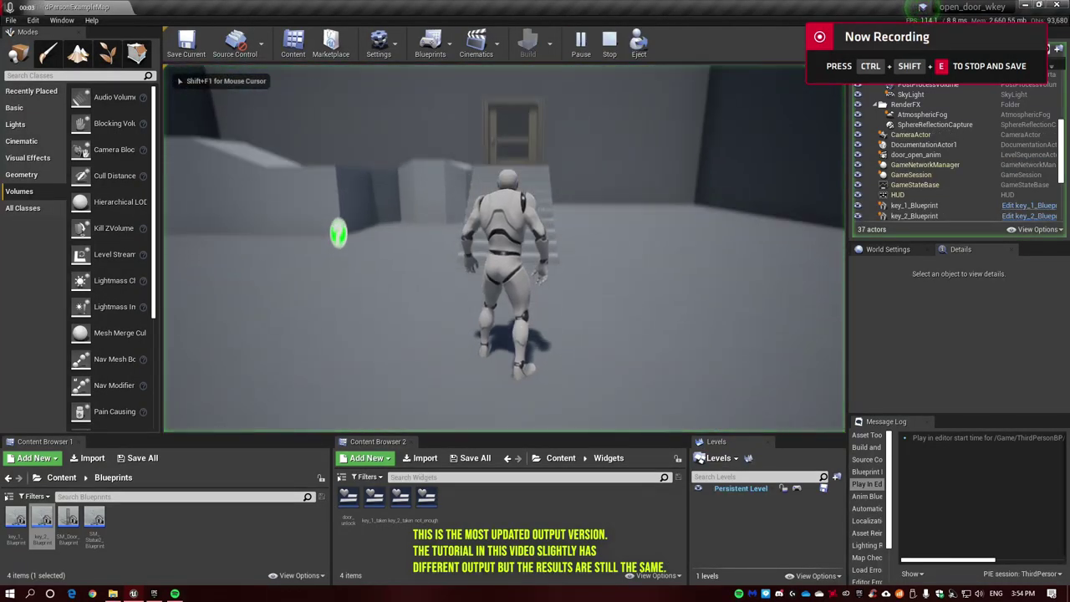
pyautogui.press('w')
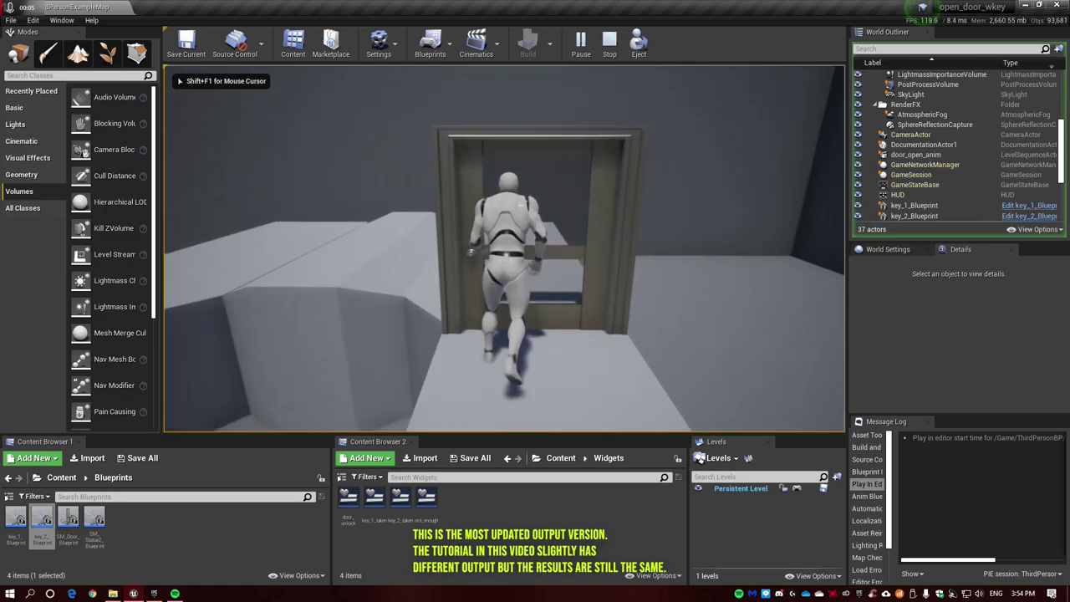
pyautogui.press('a')
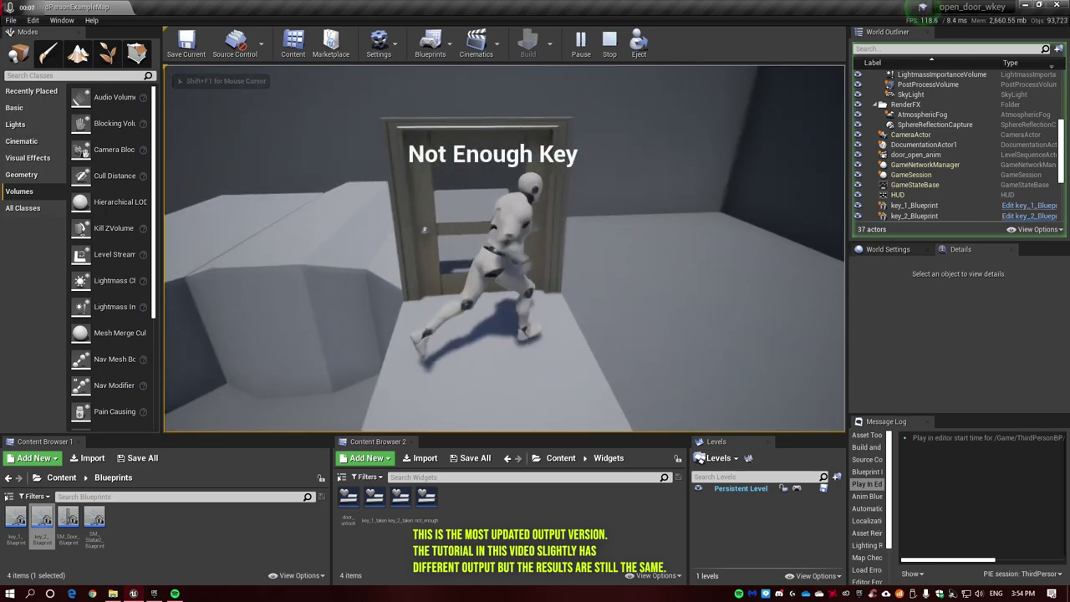
pyautogui.press('d')
pyautogui.press('w')
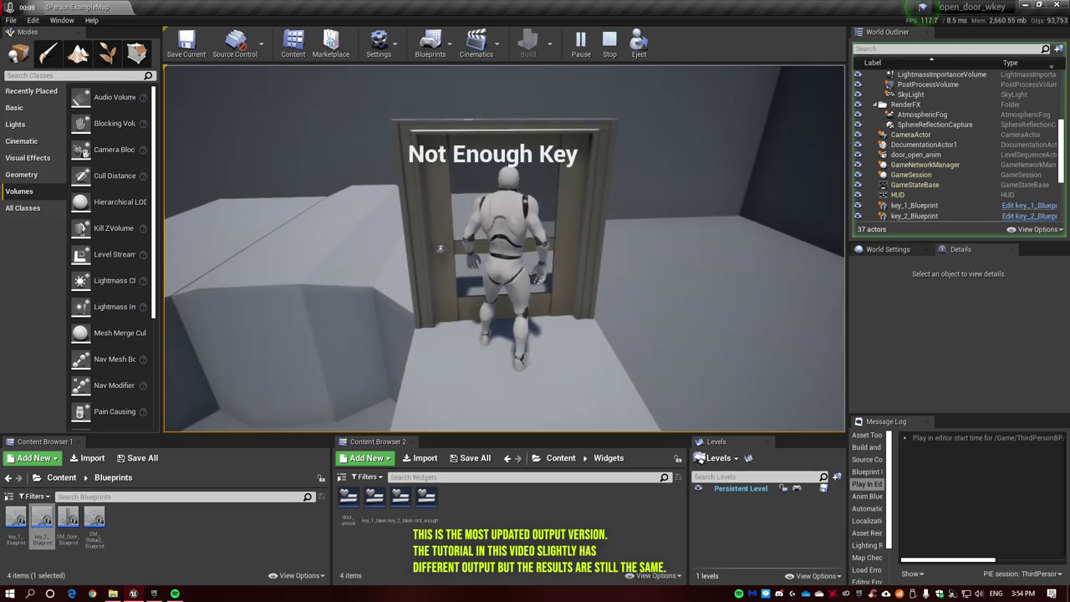
# Collect both key pickups and return so the door unlocks and opens
pyautogui.press('s')
pyautogui.press('w')
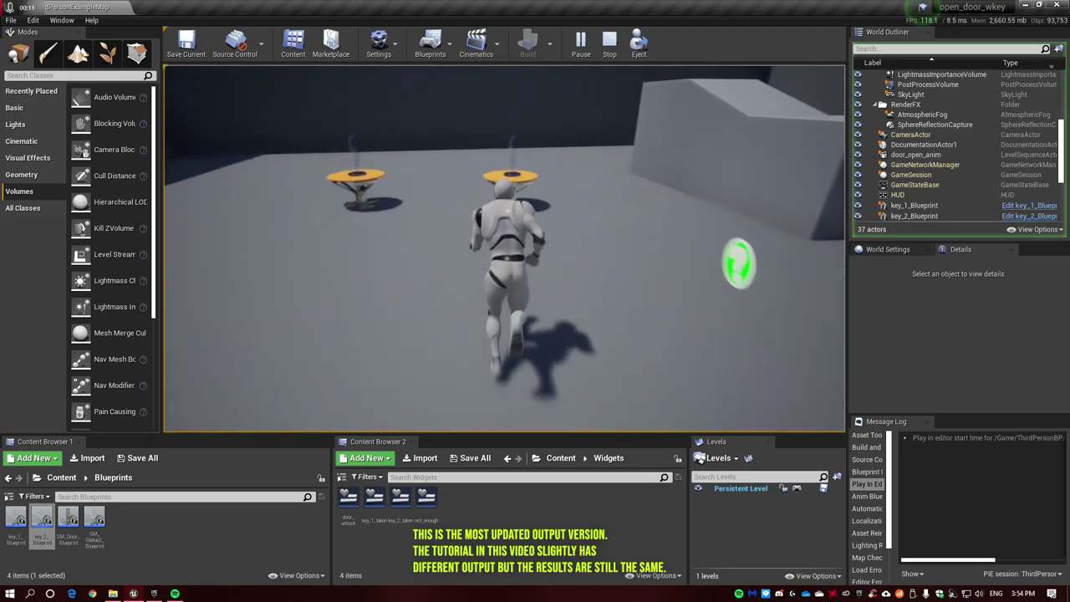
pyautogui.press('s')
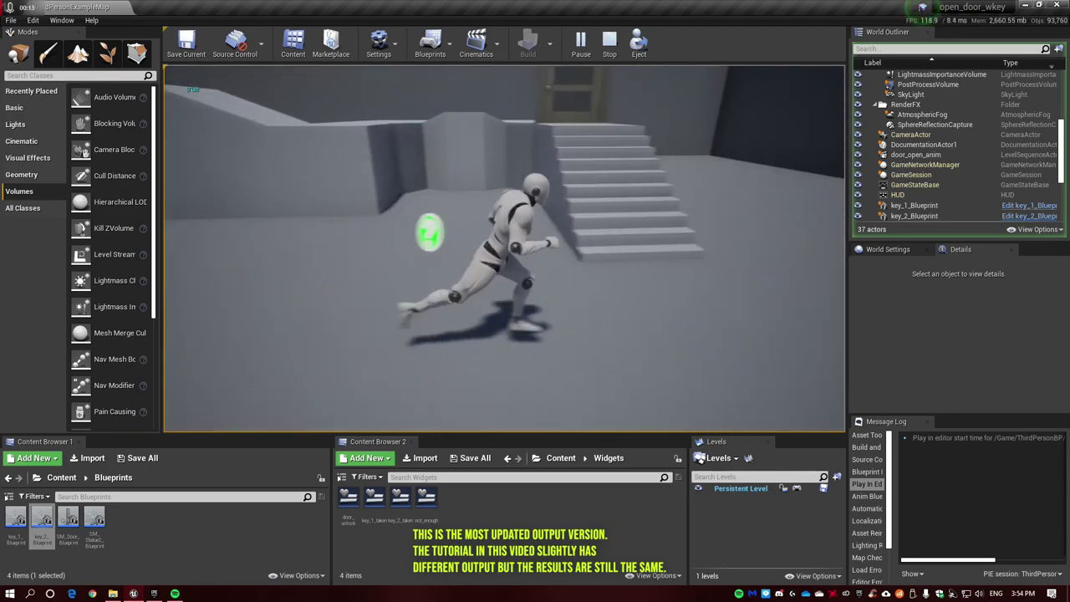
pyautogui.press('w')
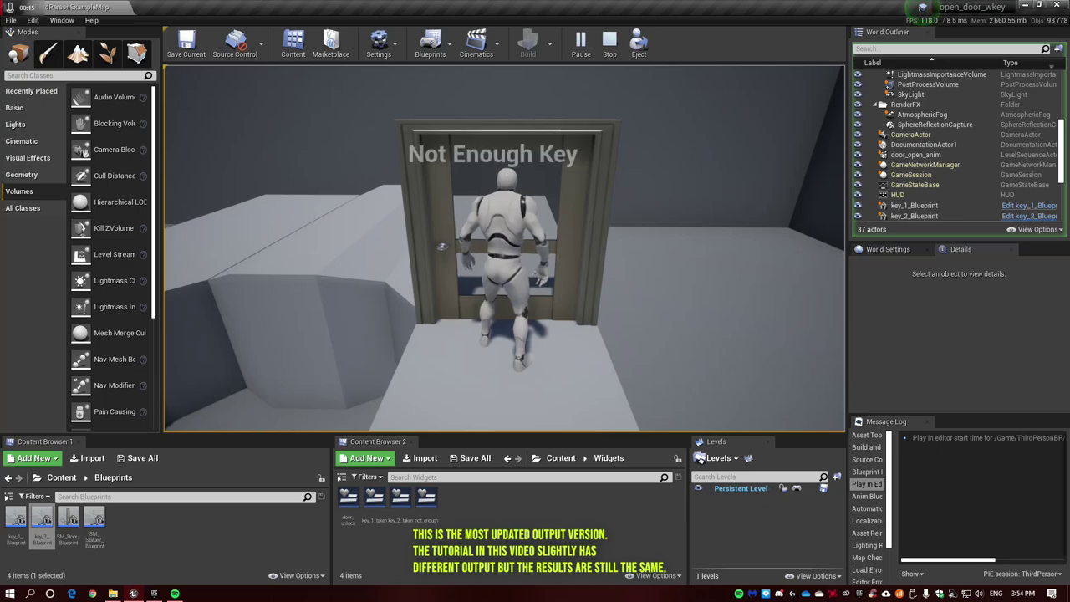
pyautogui.press('s')
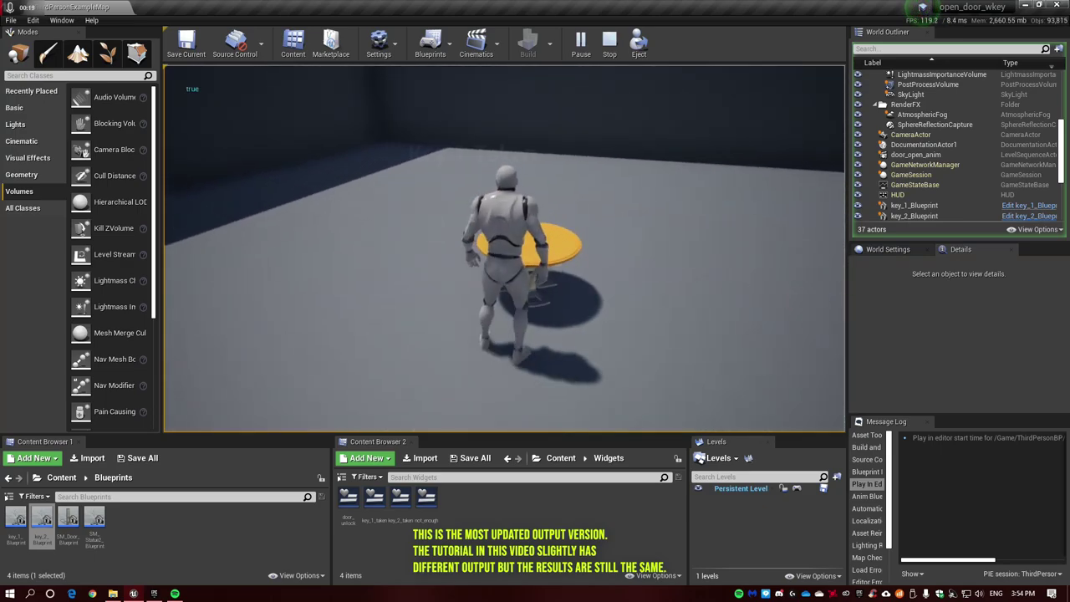
pyautogui.press('w')
pyautogui.press('w')
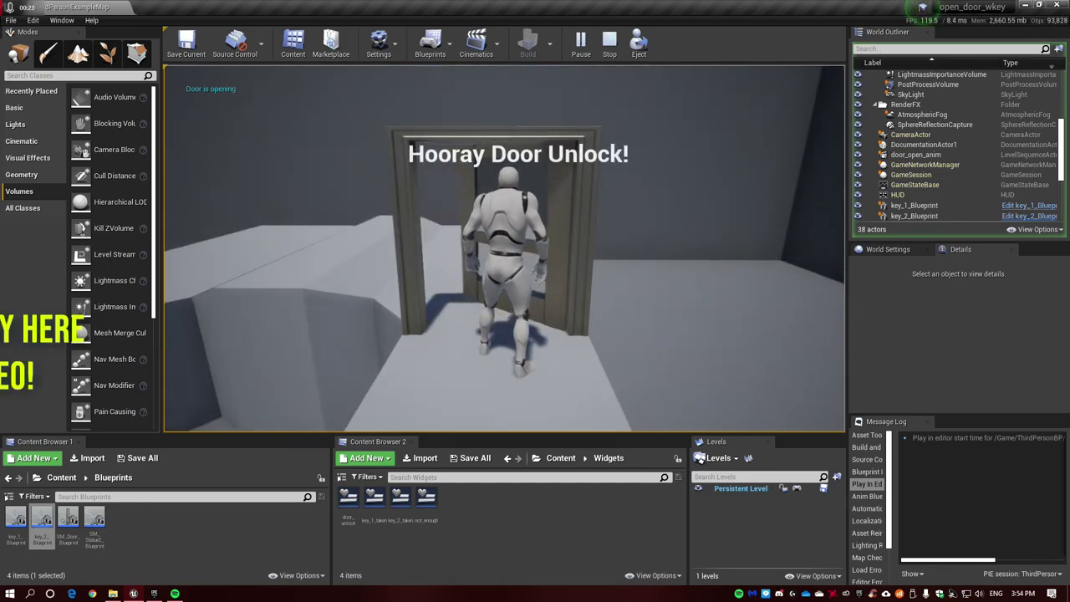
pyautogui.press('s')
pyautogui.press('w')
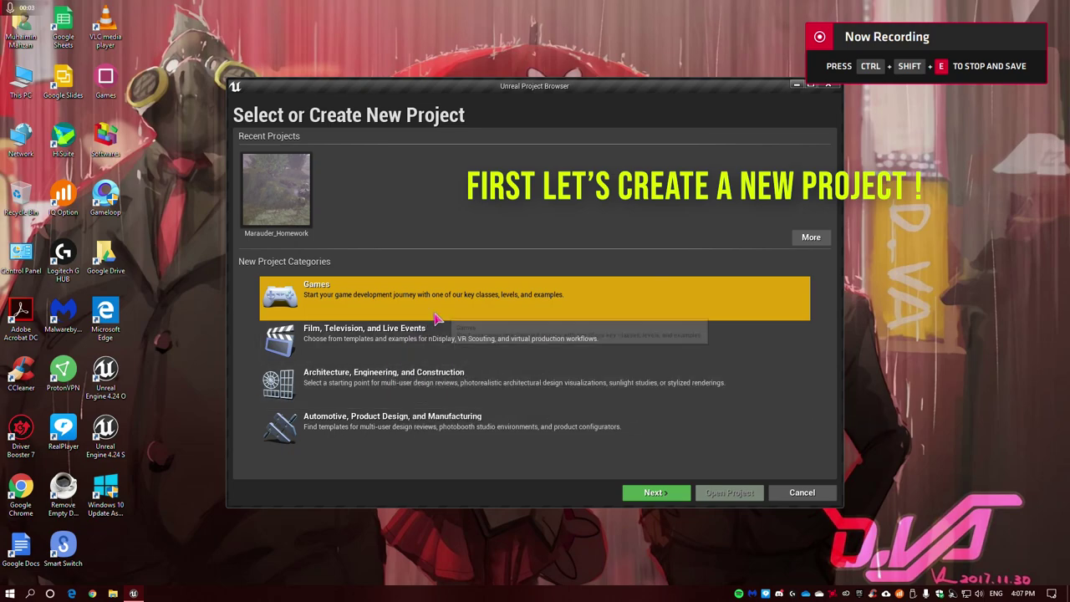
# Pick the Games project category and continue to template selection
pyautogui.click(484, 336)
pyautogui.click(468, 388)
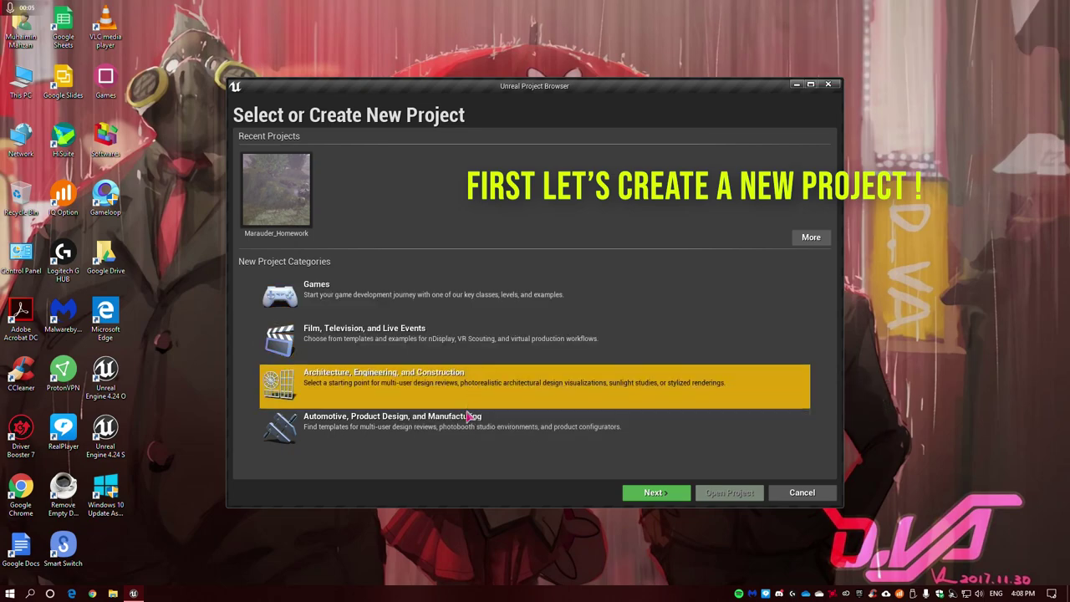
pyautogui.click(468, 416)
pyautogui.click(456, 294)
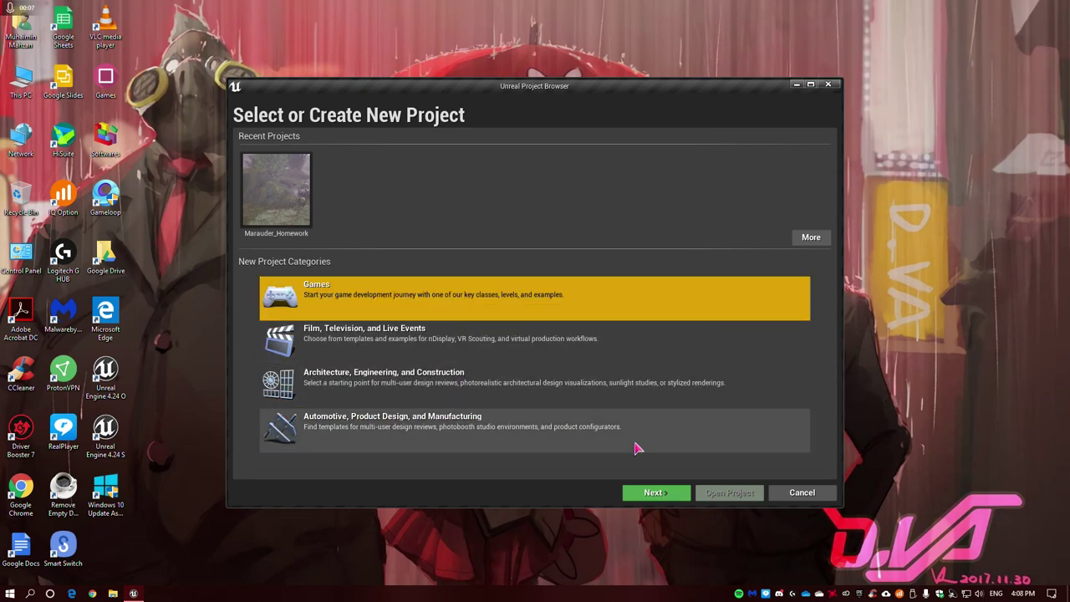
pyautogui.click(654, 492)
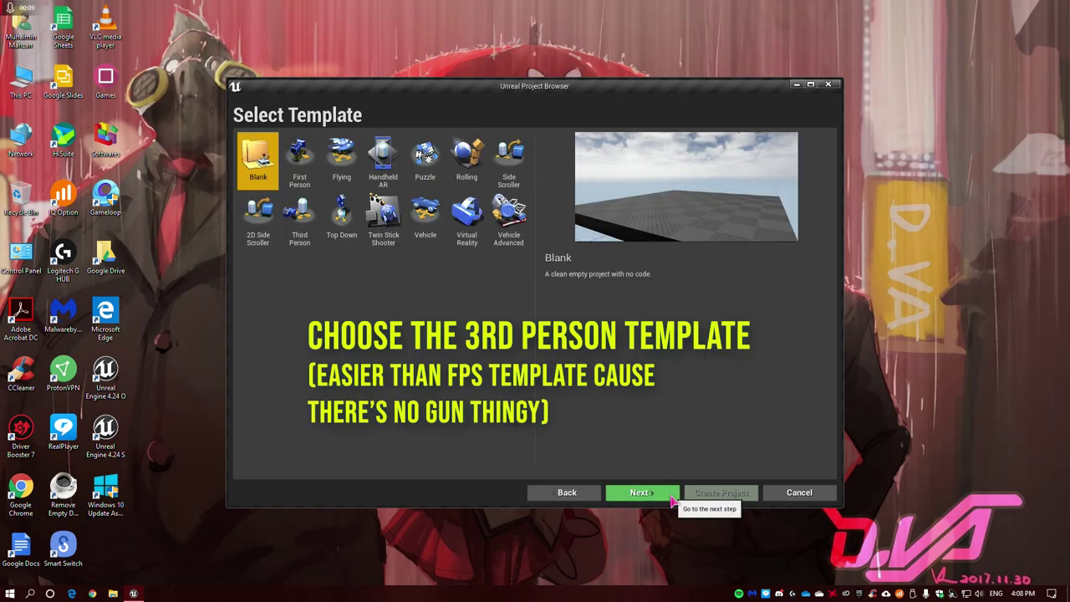
# Choose the Third Person template and create the project open_door_wmulti_key
pyautogui.click(299, 221)
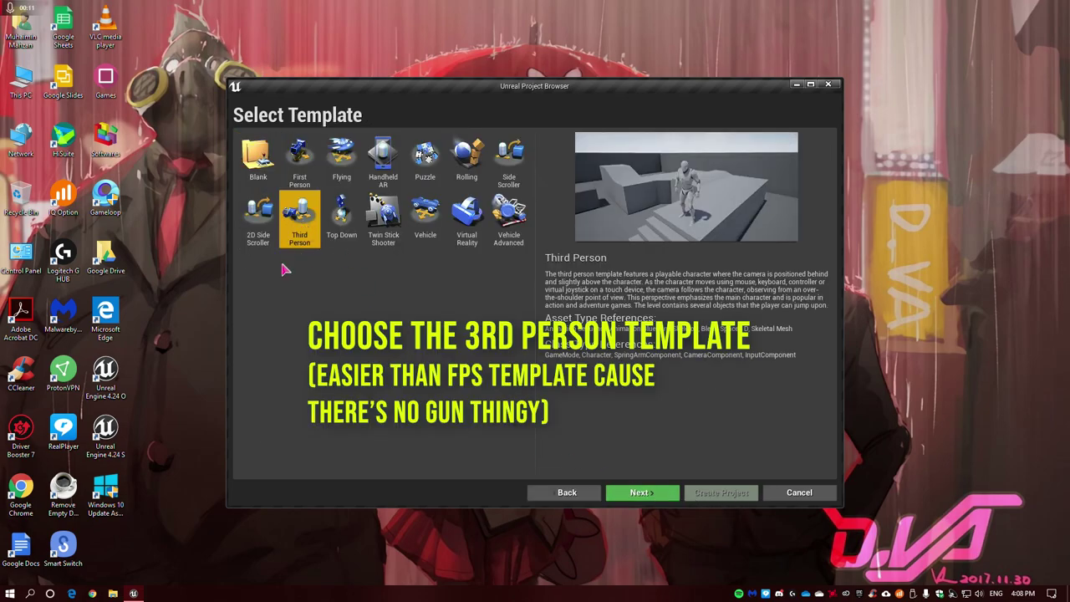
pyautogui.click(665, 493)
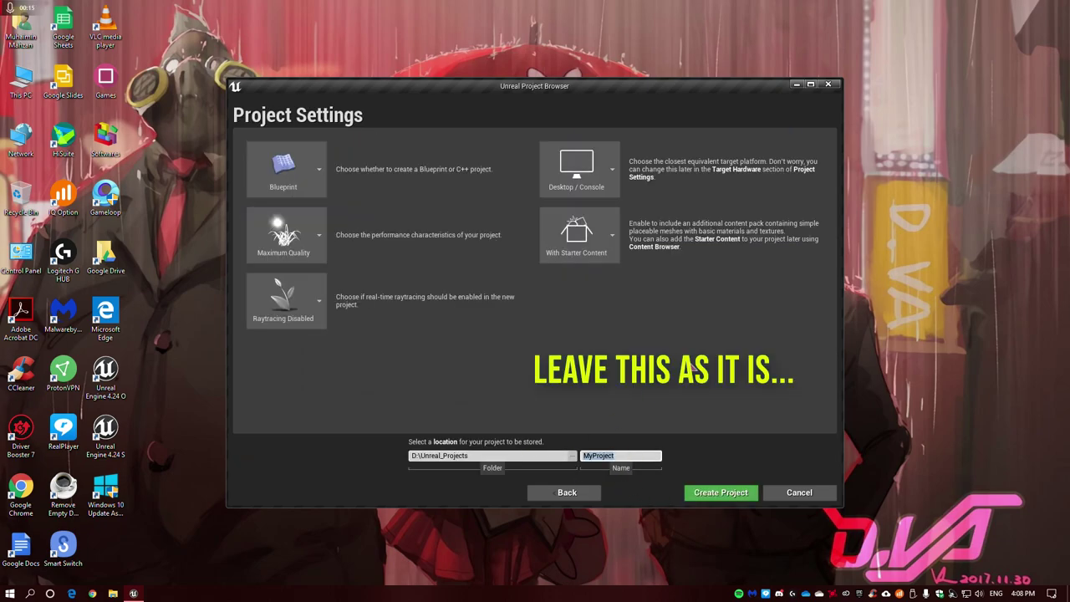
pyautogui.write('O')
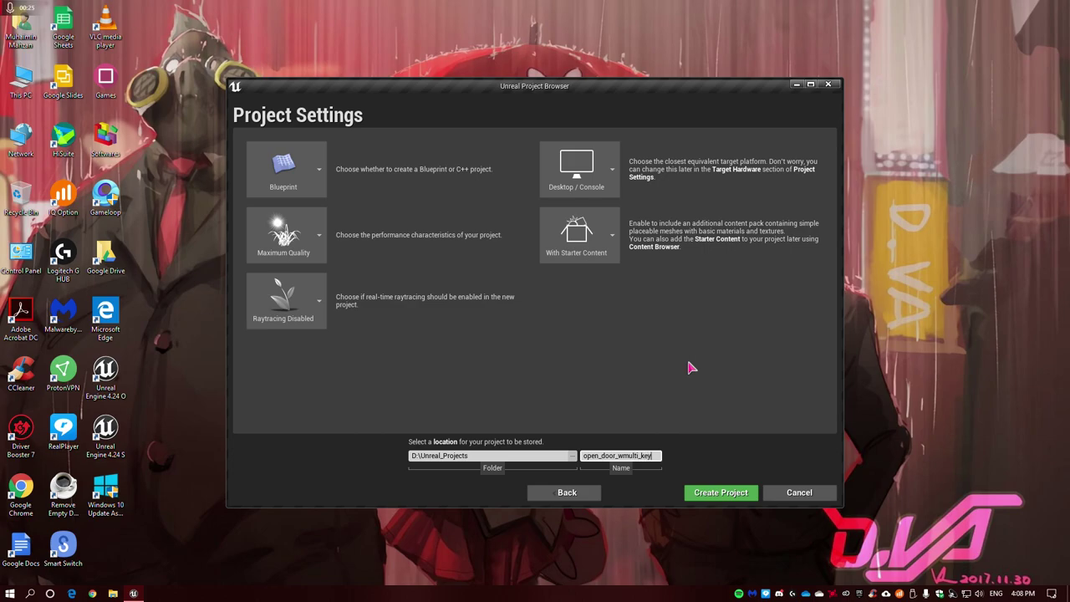
pyautogui.click(718, 495)
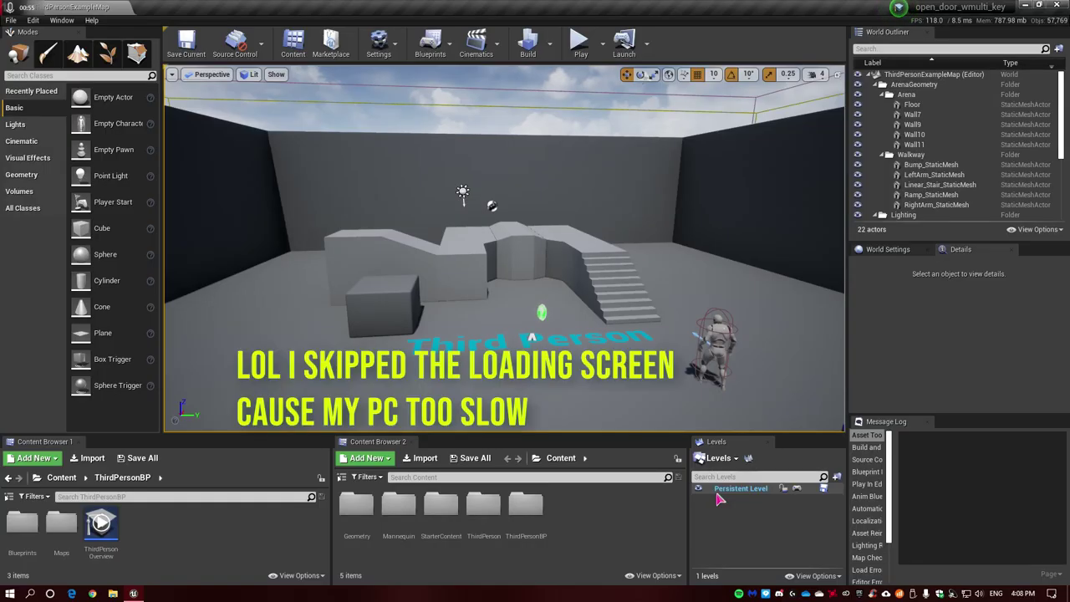
# Delete the level's NetworkPlayerStart from the arena
pyautogui.moveTo(504, 251); pyautogui.dragTo(504, 284, button='right')
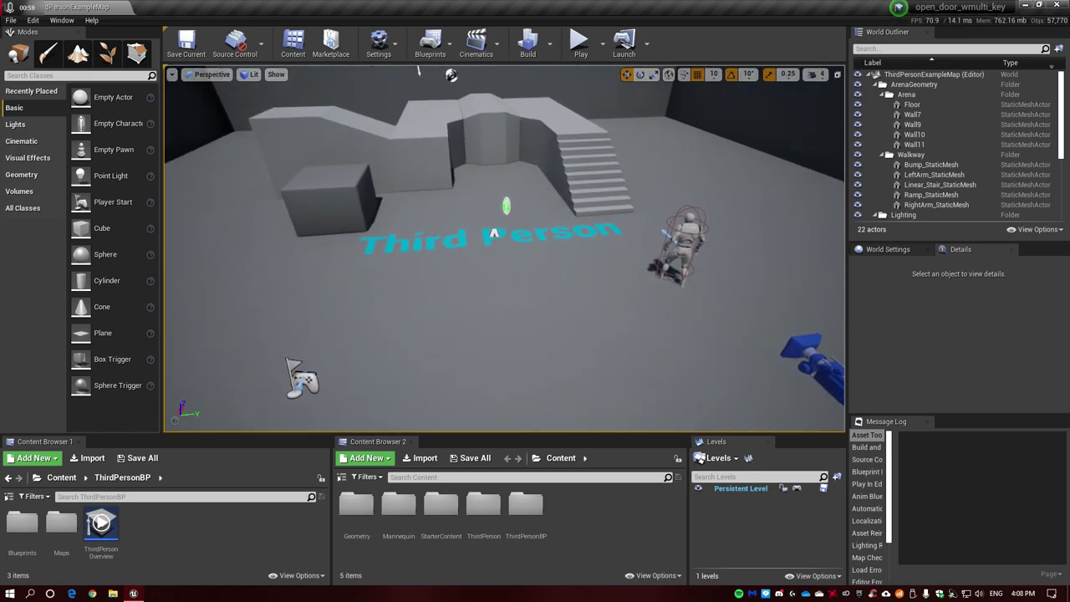
pyautogui.click(307, 378)
pyautogui.moveTo(307, 378); pyautogui.dragTo(342, 351, button='right')
pyautogui.press('Delete')
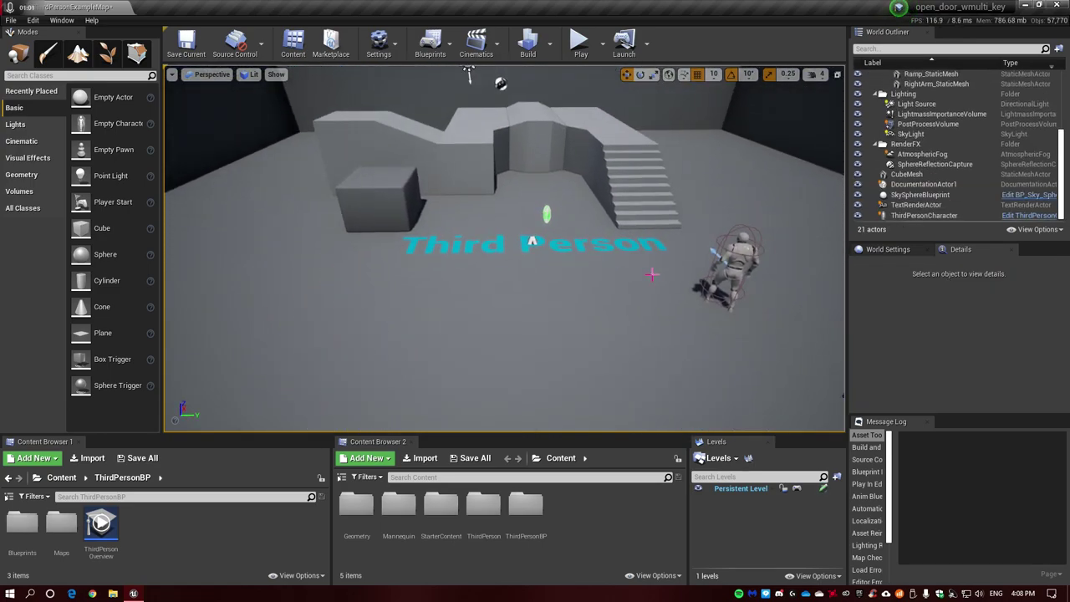
# Select ThirdPersonCharacter, then run and stop a brief play test
pyautogui.click(729, 266)
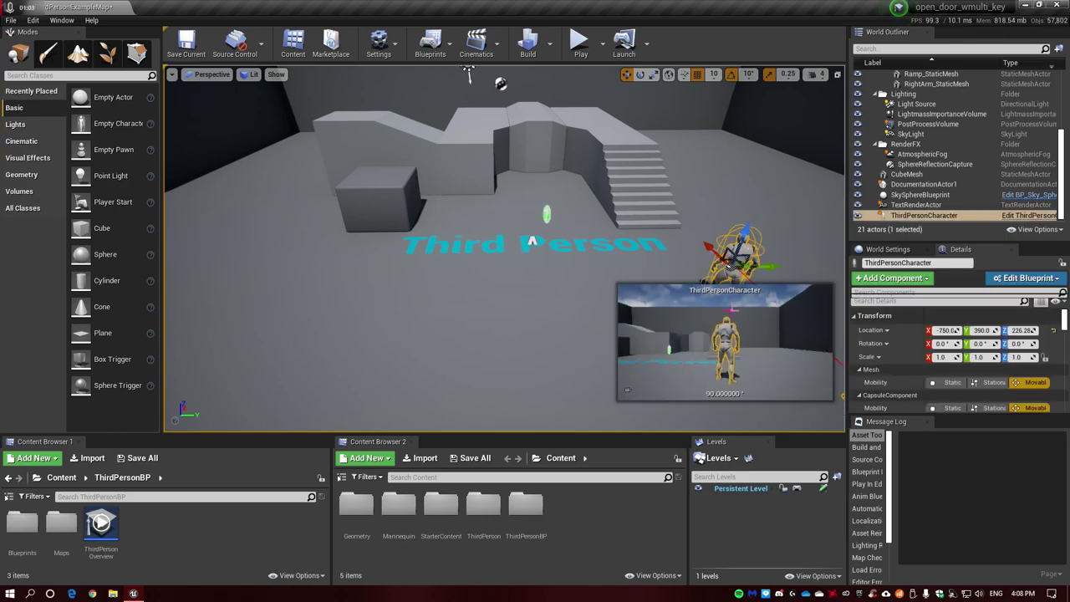
pyautogui.click(580, 41)
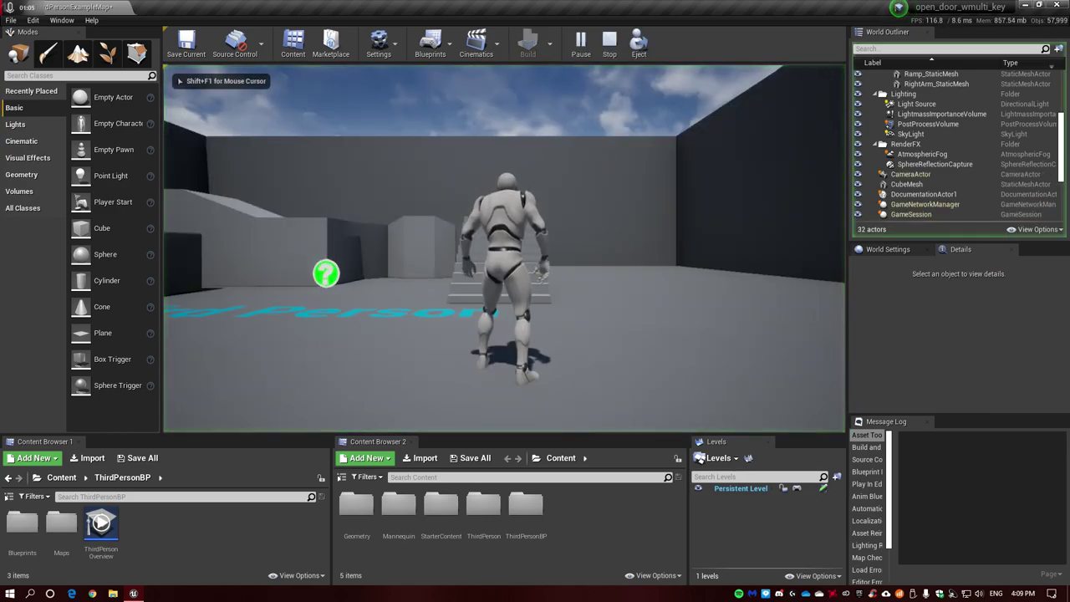
pyautogui.press('Escape')
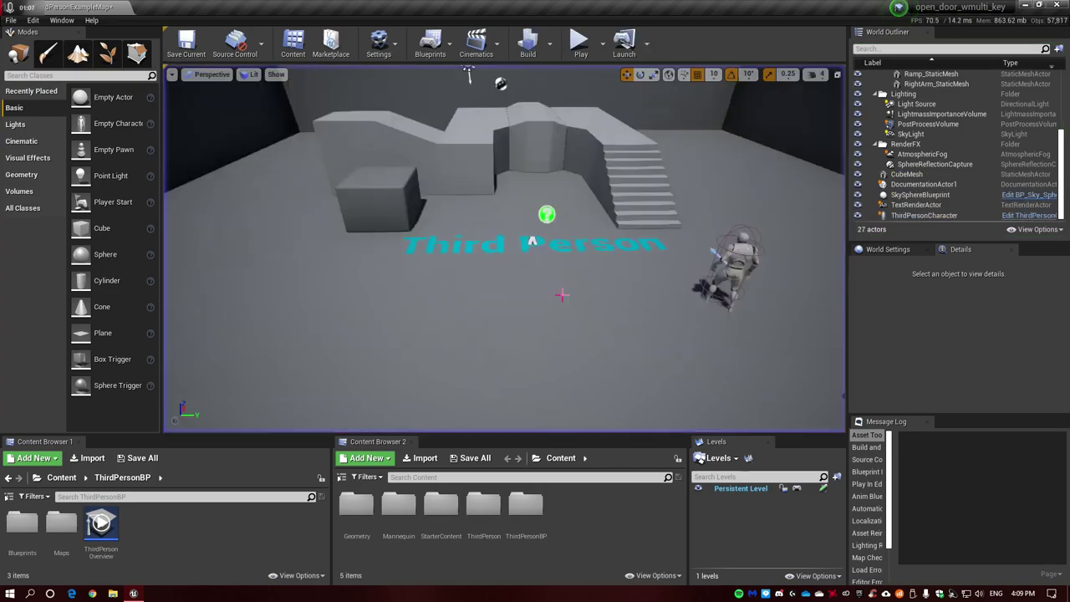
# Rename ThirdPersonCharacter in ThirdPersonBP/Blueprints to dude
pyautogui.doubleClick(526, 503)
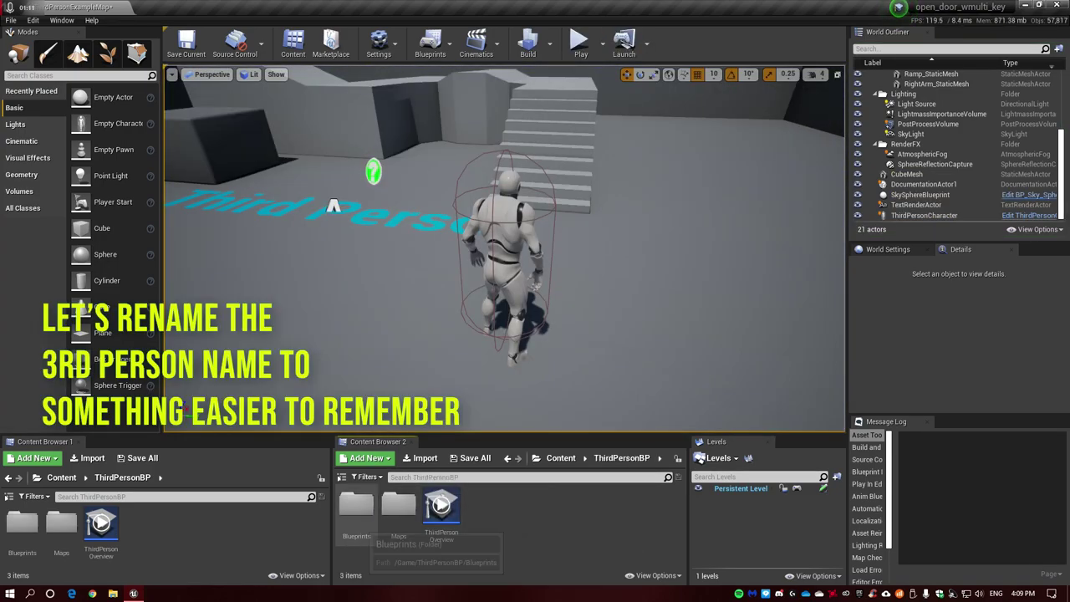
pyautogui.doubleClick(356, 504)
pyautogui.click(356, 523)
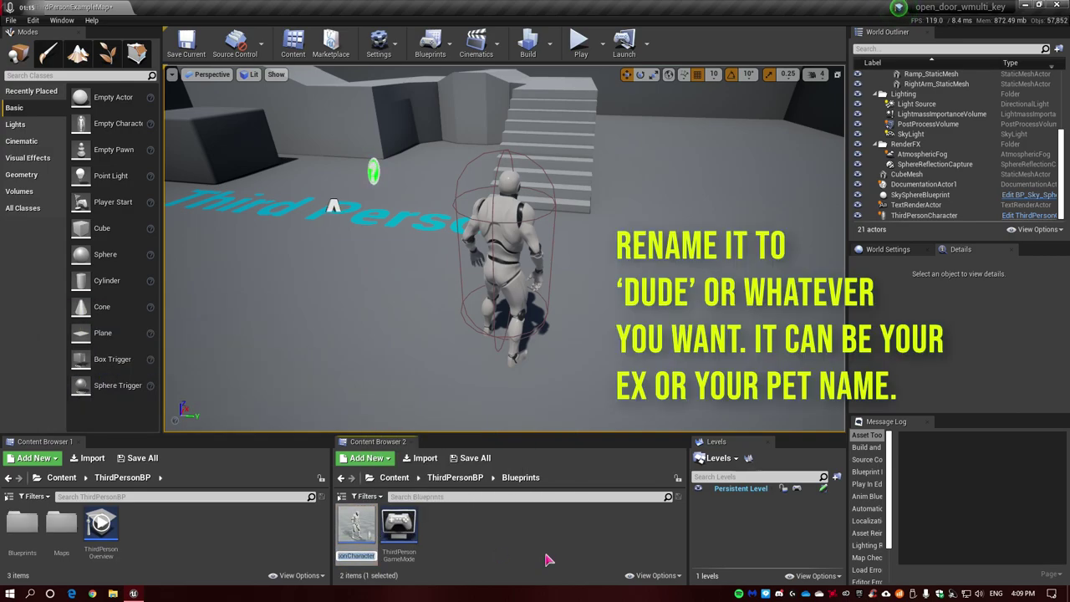
pyautogui.write('dude')
pyautogui.press('Return')
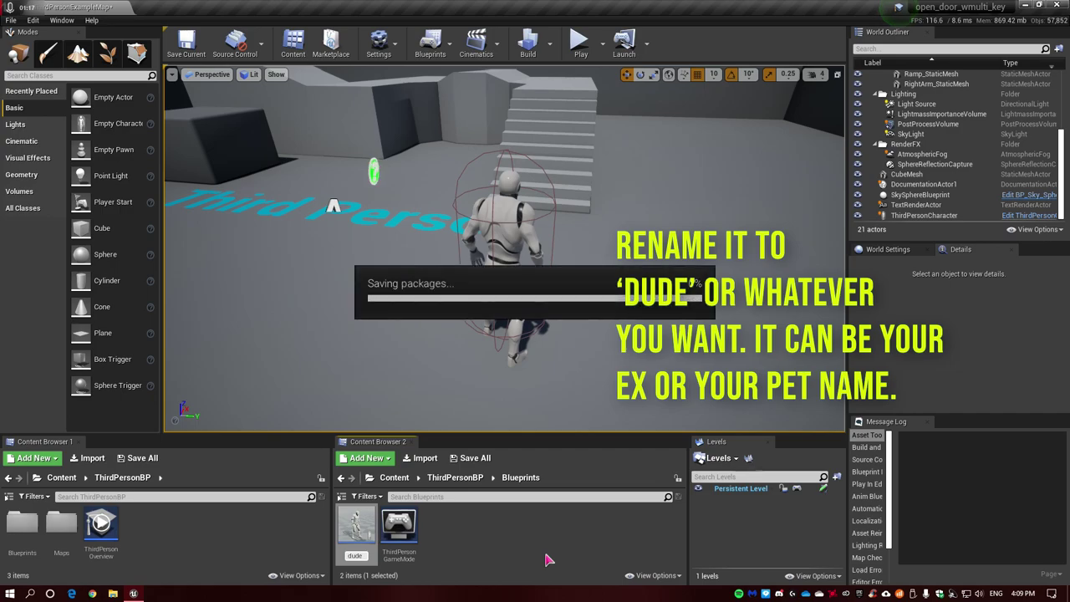
# Save all changed content packages
pyautogui.click(473, 462)
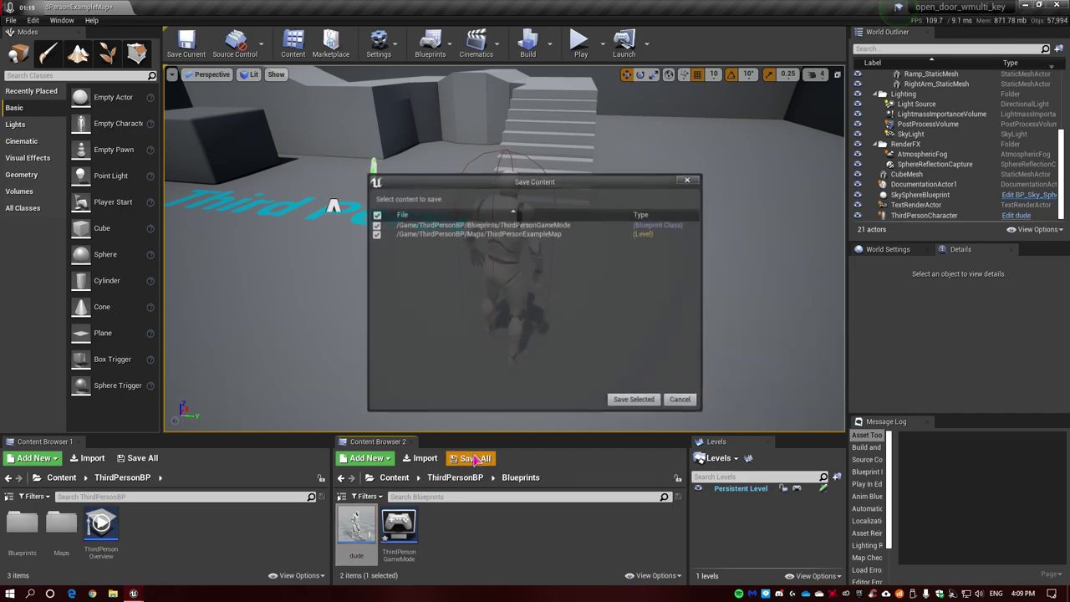
pyautogui.click(626, 407)
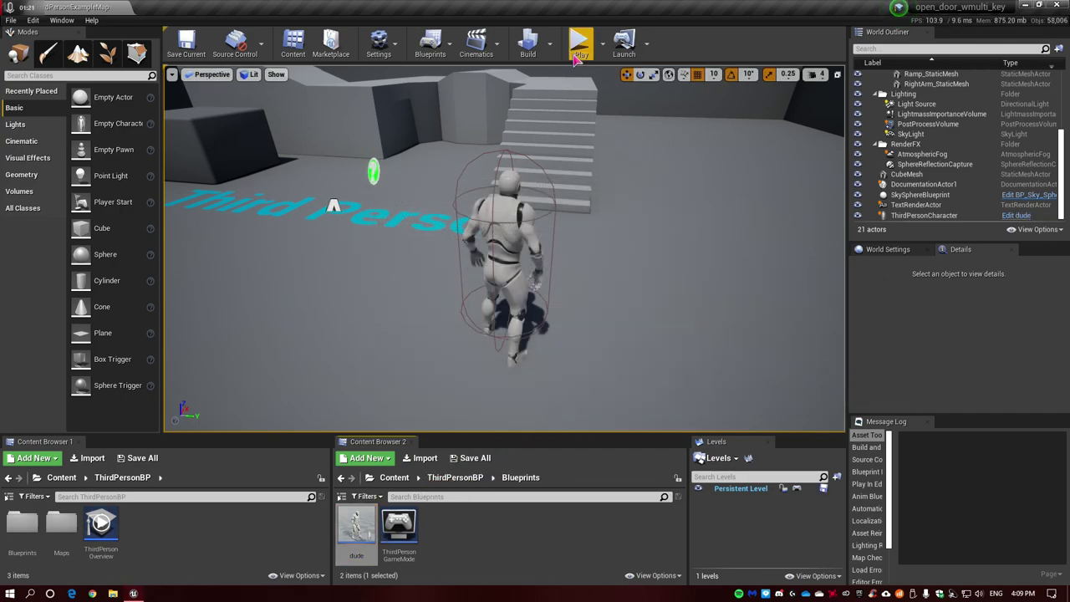
pyautogui.moveTo(613, 385); pyautogui.dragTo(725, 320, button='right')
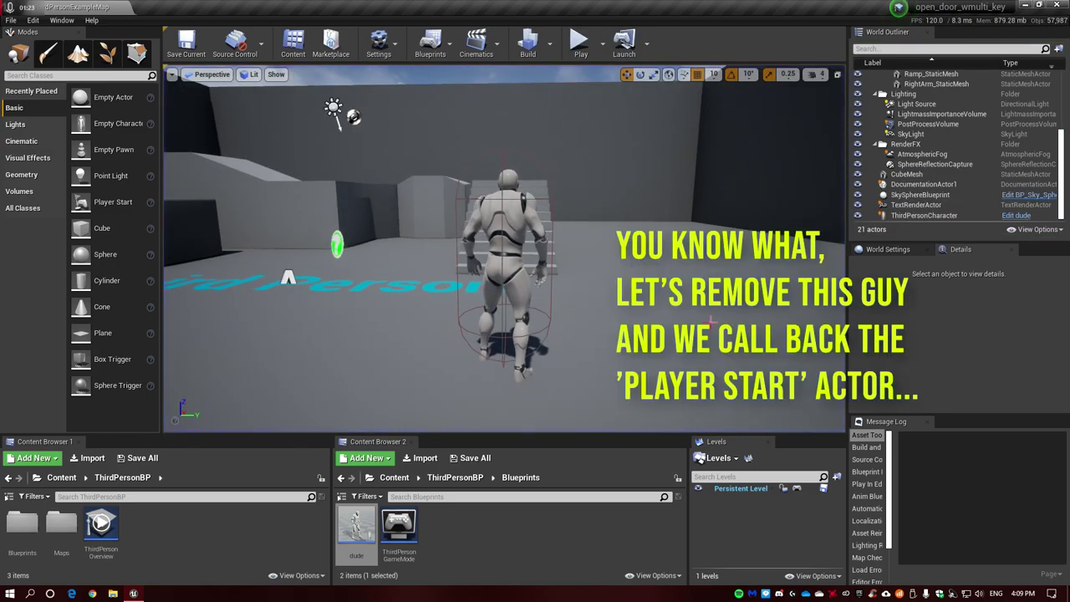
# Replace the placed character with a Player Start positioned near the stairs
pyautogui.click(547, 268)
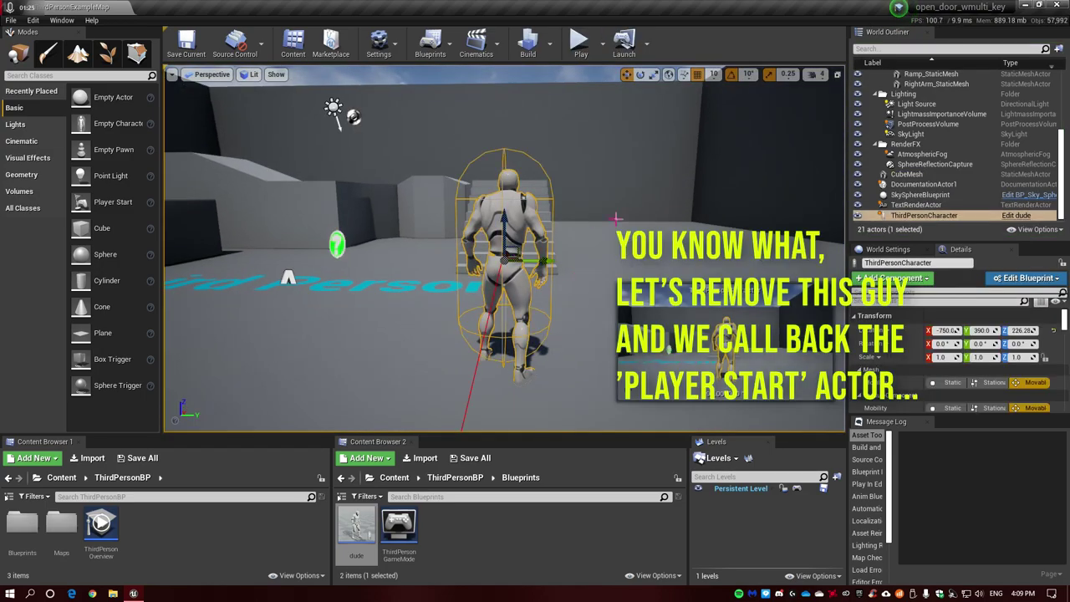
pyautogui.press('Delete')
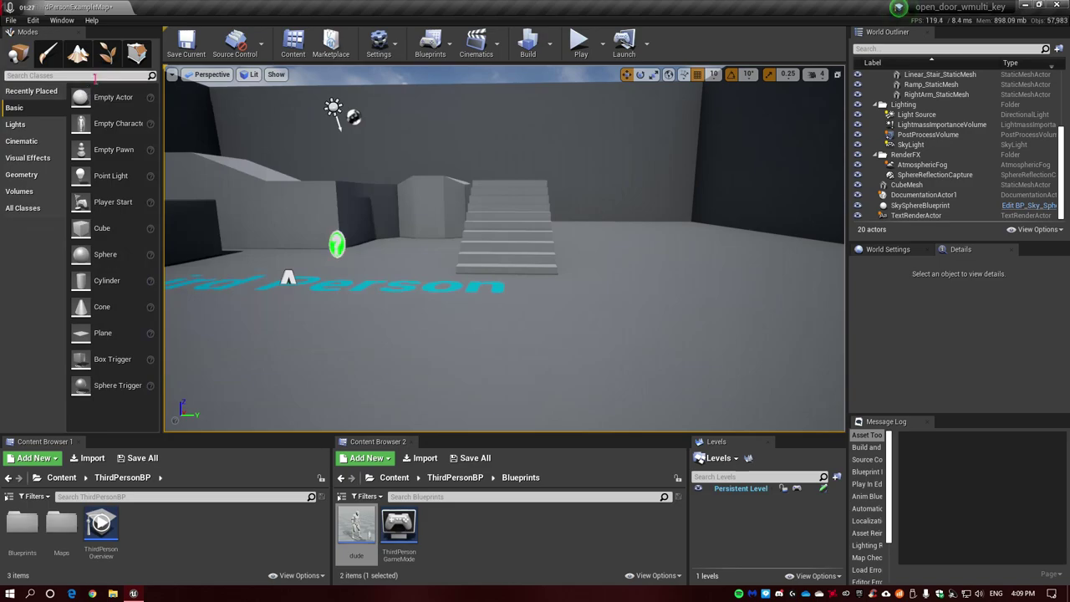
pyautogui.click(99, 76)
pyautogui.write('start')
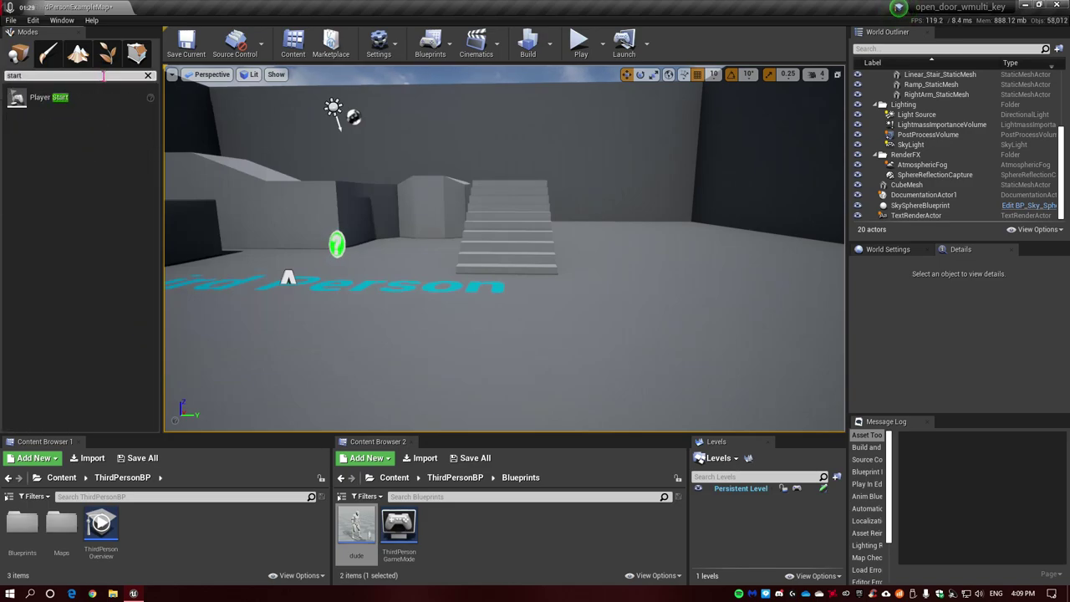
pyautogui.moveTo(40, 97); pyautogui.dragTo(428, 244)
pyautogui.click(485, 259)
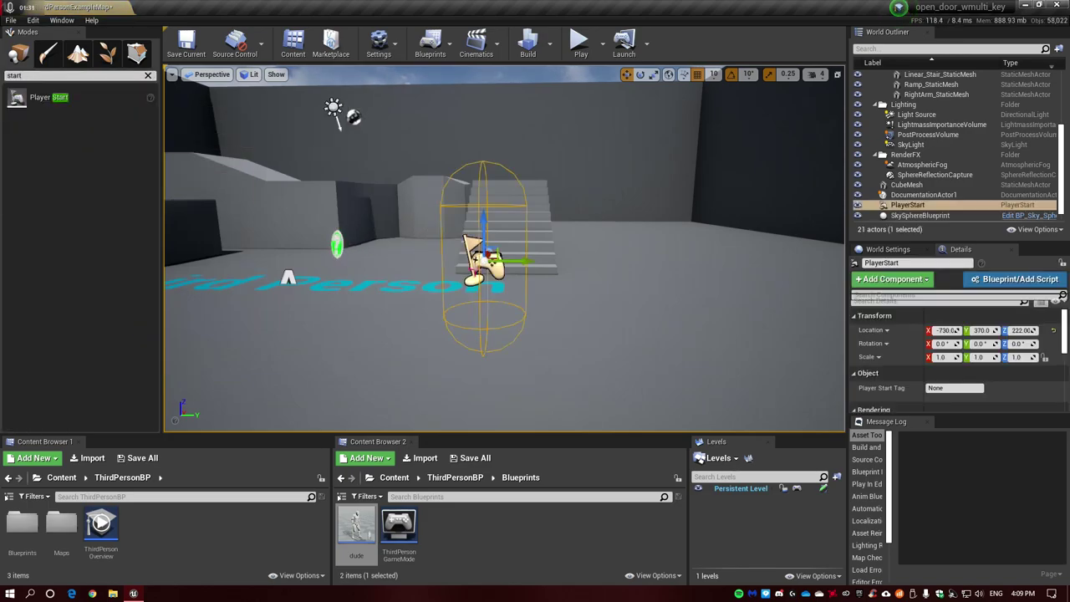
pyautogui.press('f')
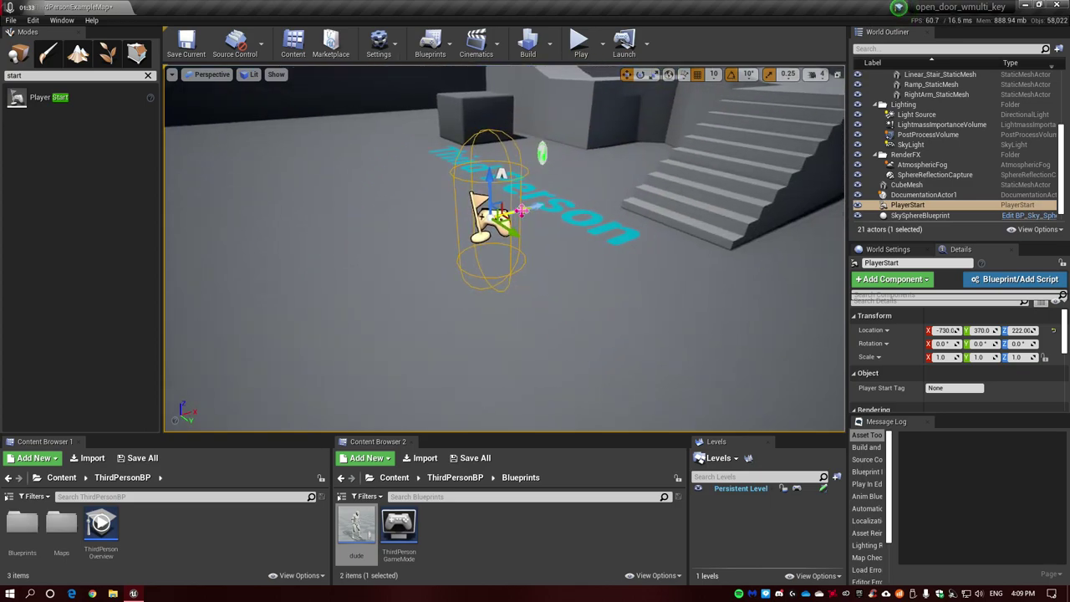
pyautogui.moveTo(521, 211); pyautogui.dragTo(444, 260)
# Set the World Settings GameMode Override to ThirdPersonGameMode and start a play test
pyautogui.click(888, 249)
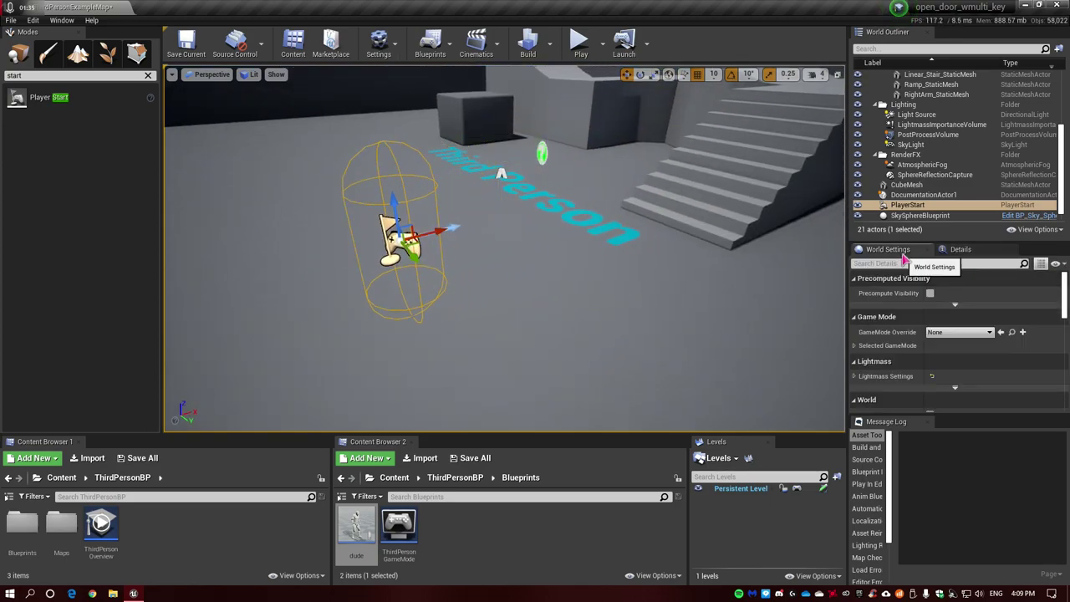
pyautogui.click(966, 331)
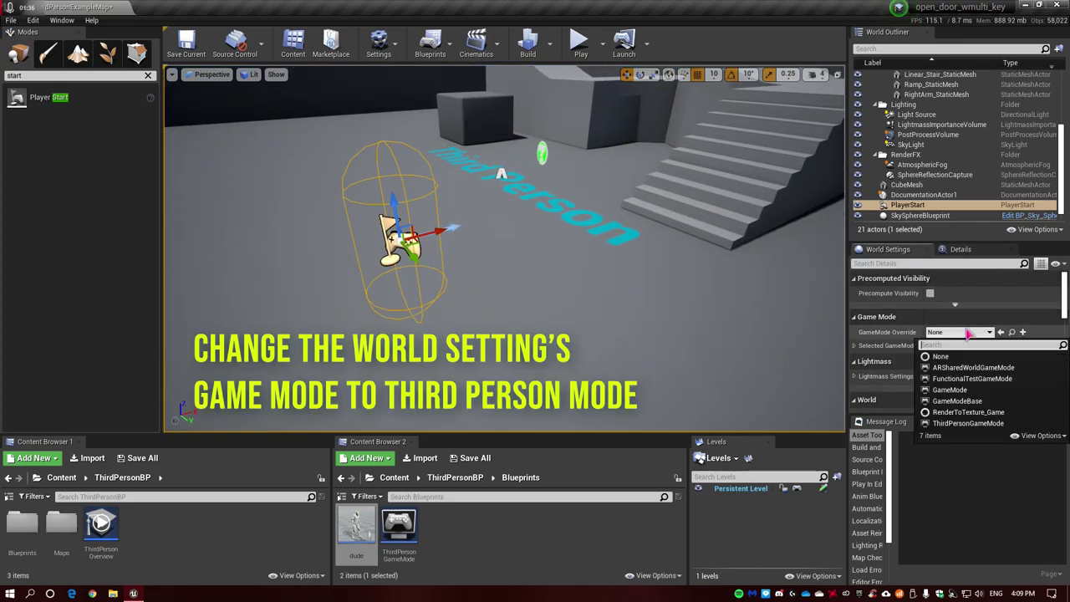
pyautogui.click(968, 423)
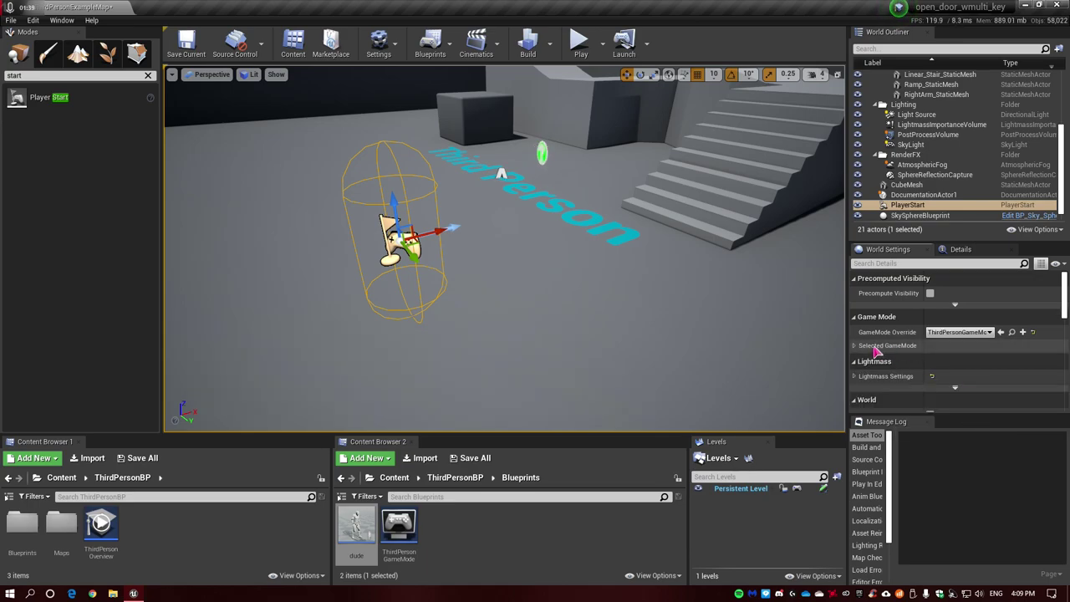
pyautogui.click(879, 346)
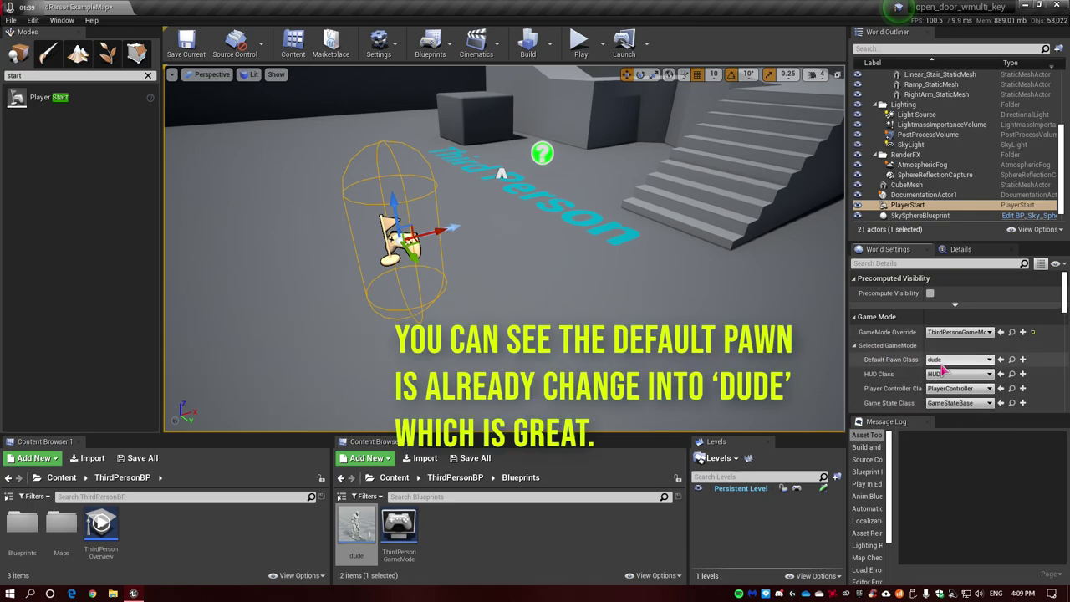
pyautogui.click(580, 41)
# Run the dude character around the level, then stop the play test
pyautogui.press('a')
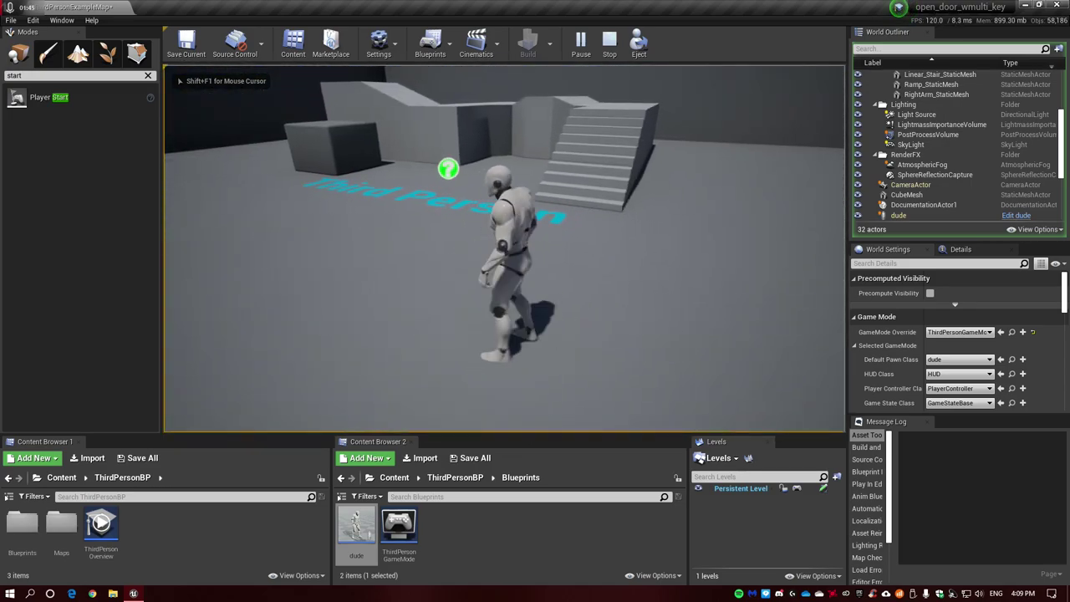
pyautogui.press('Escape')
pyautogui.click(608, 553)
pyautogui.moveTo(501, 251); pyautogui.dragTo(501, 251, button='right')
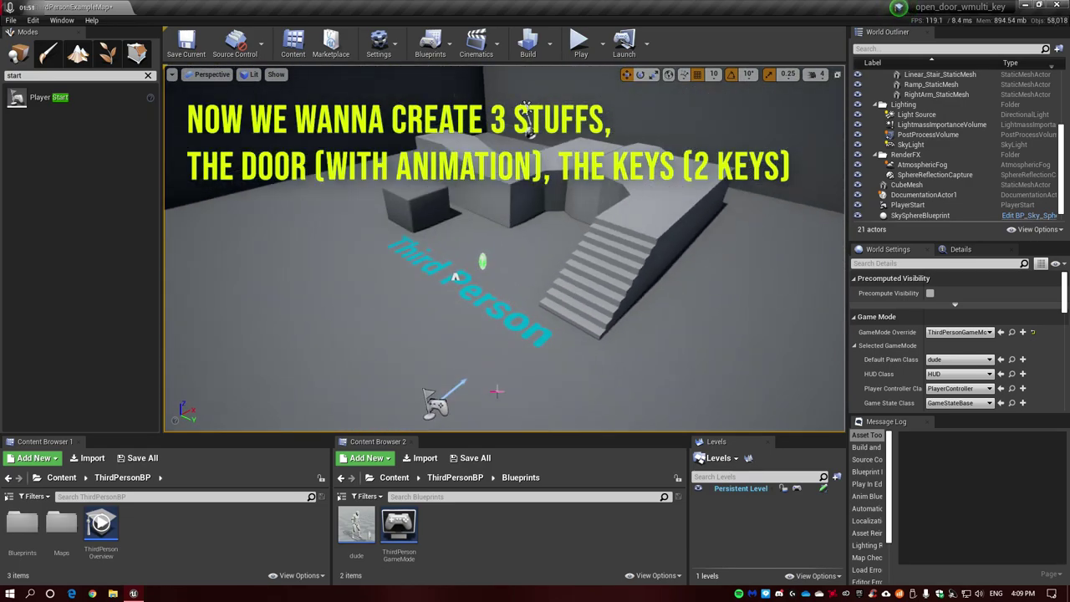
# Show the Content root in Content Browser 2 and adjust its thumbnail scale
pyautogui.click(394, 477)
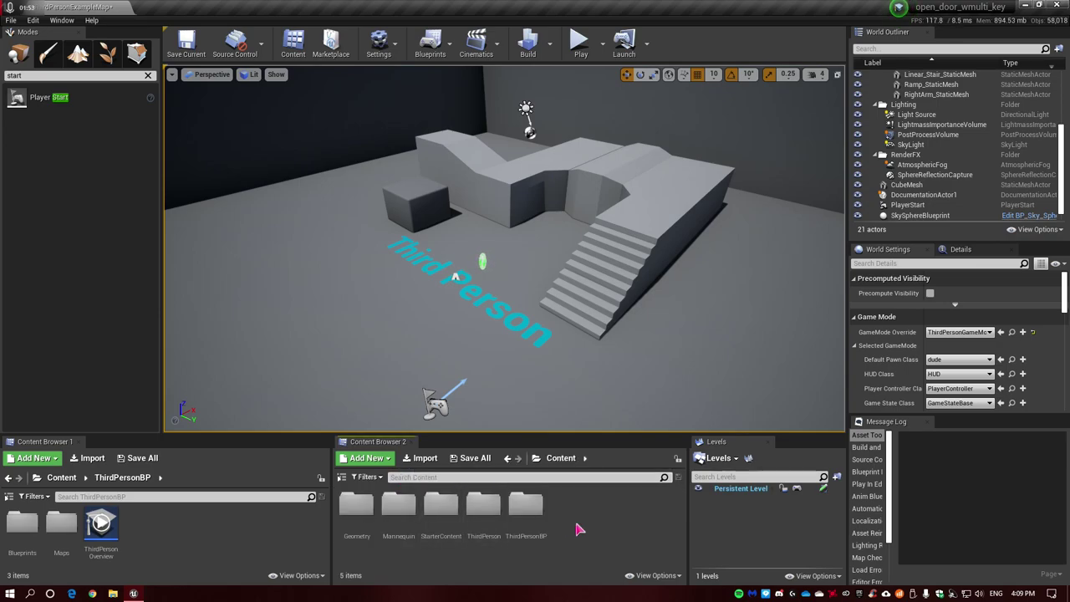
pyautogui.click(646, 579)
pyautogui.click(651, 539)
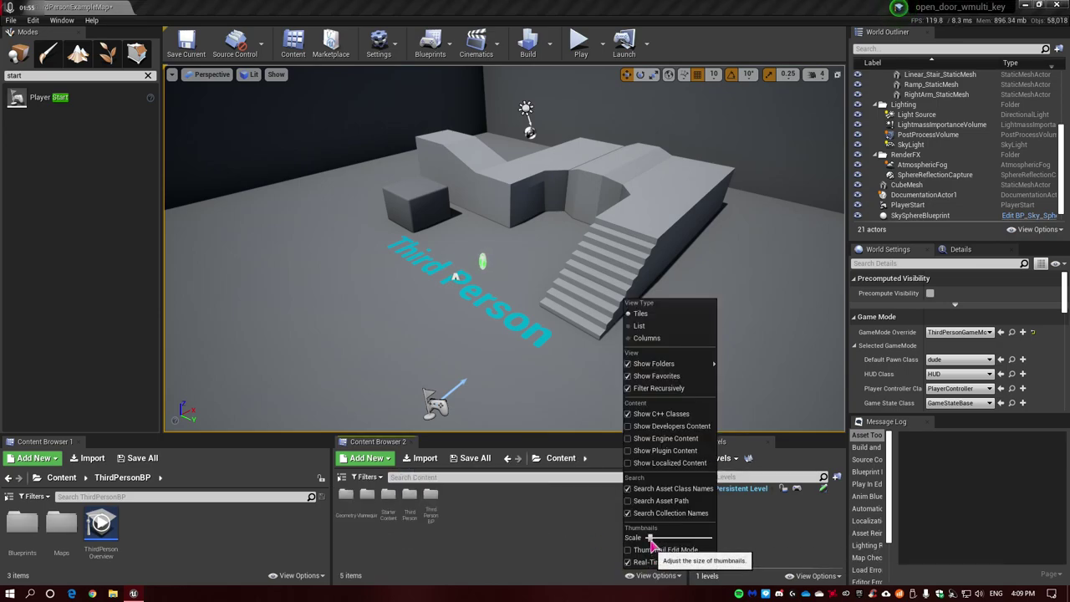
pyautogui.moveTo(651, 539); pyautogui.dragTo(652, 539)
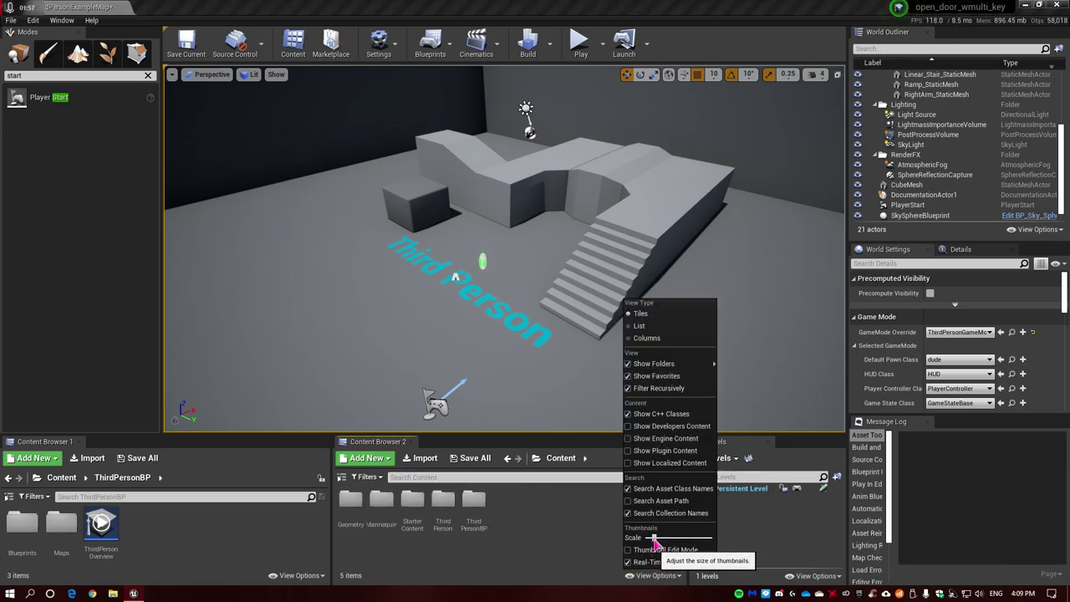
pyautogui.click(565, 530)
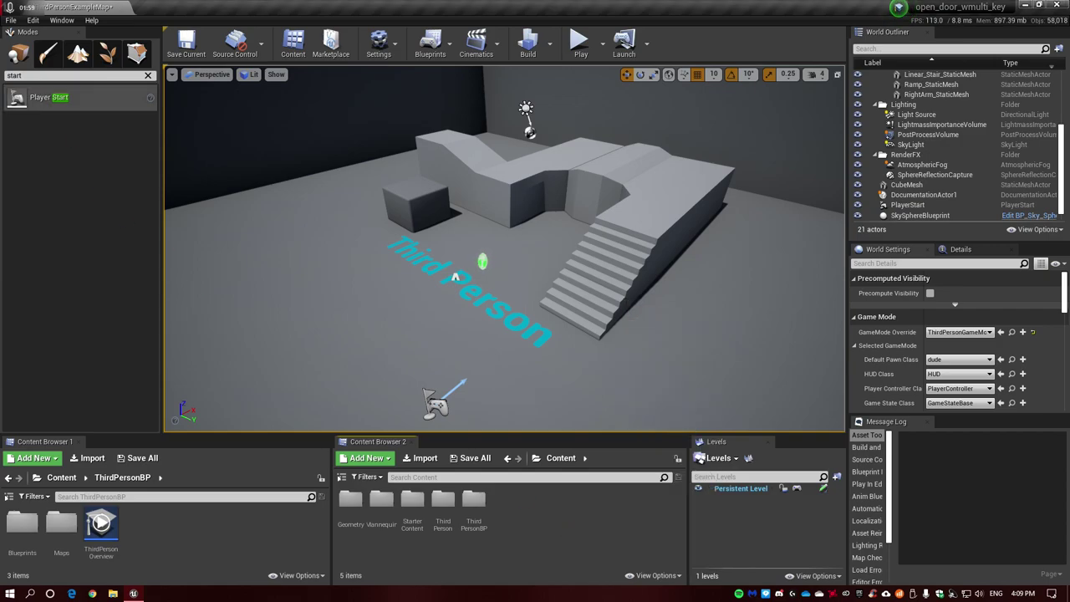
# Search Content for 'door' and drop SM_Door atop the stairs, framed in view
pyautogui.click(148, 75)
pyautogui.click(62, 477)
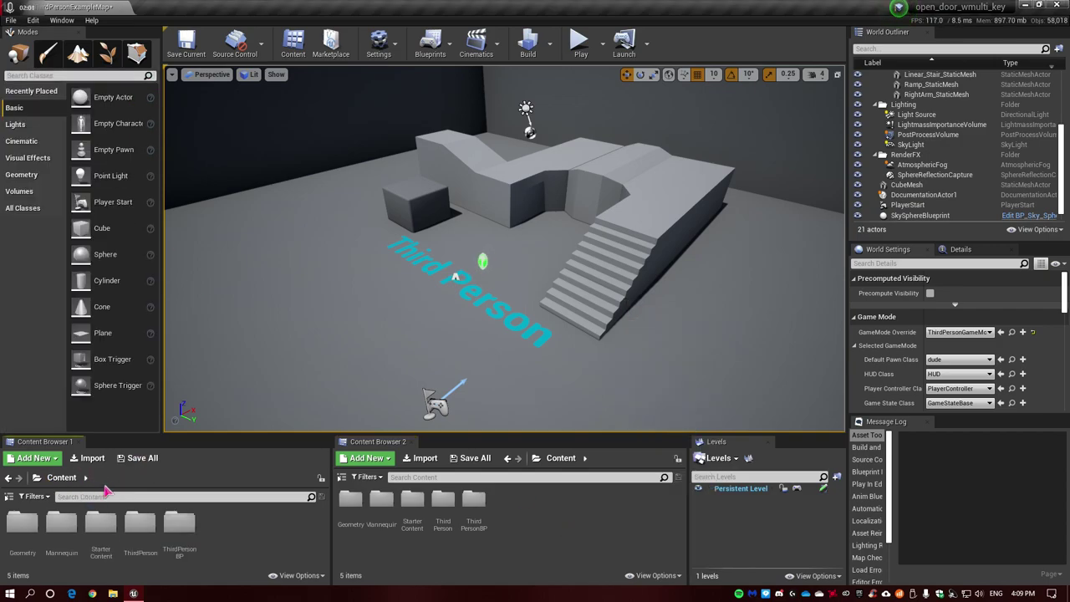
pyautogui.click(132, 497)
pyautogui.write('door')
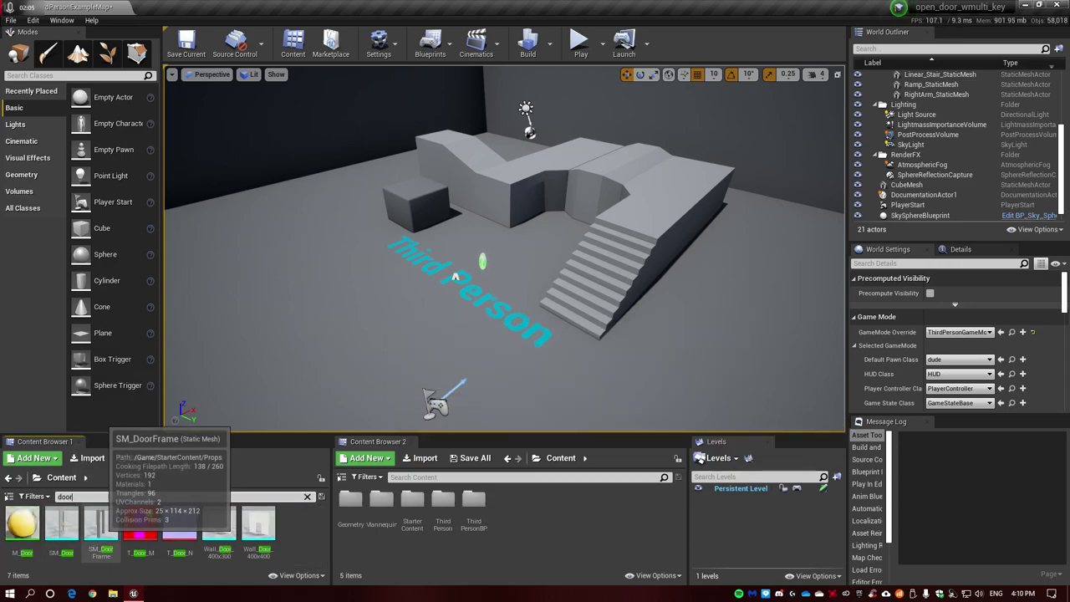
pyautogui.click(61, 527)
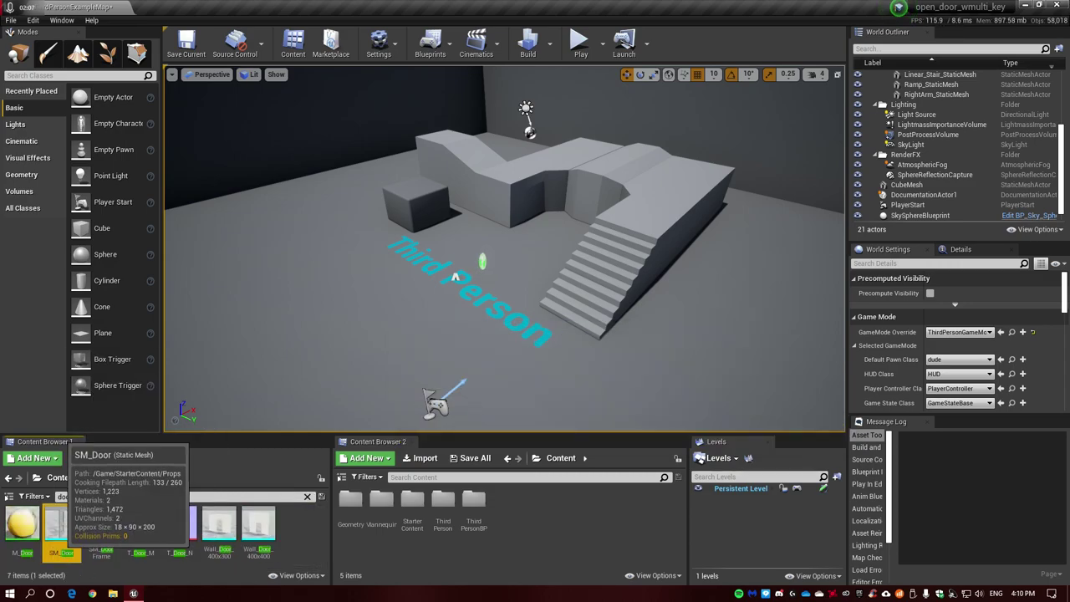
pyautogui.moveTo(61, 527); pyautogui.dragTo(627, 213)
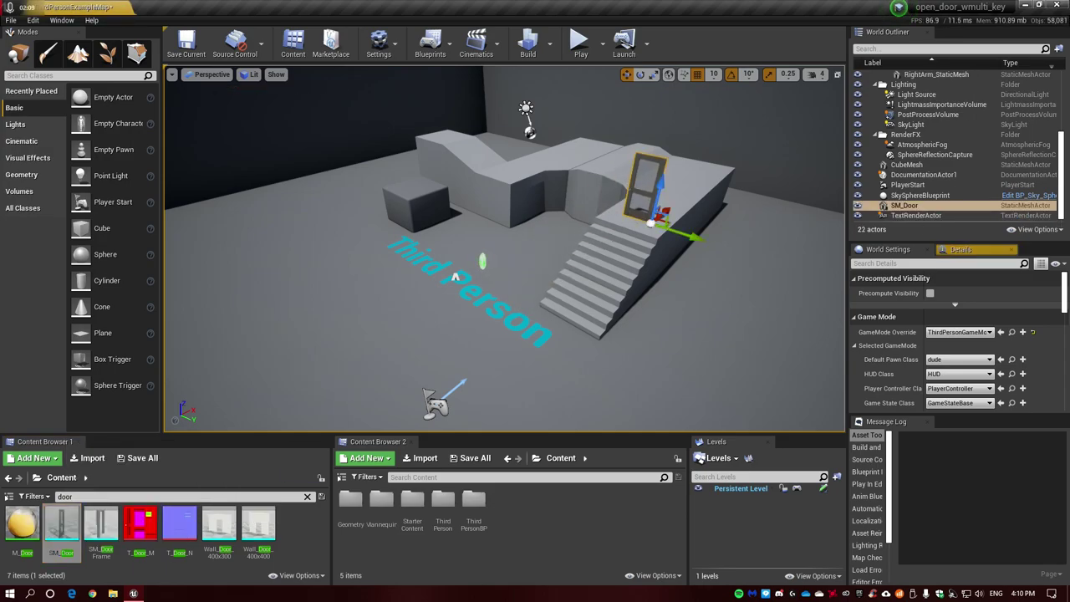
pyautogui.press('f')
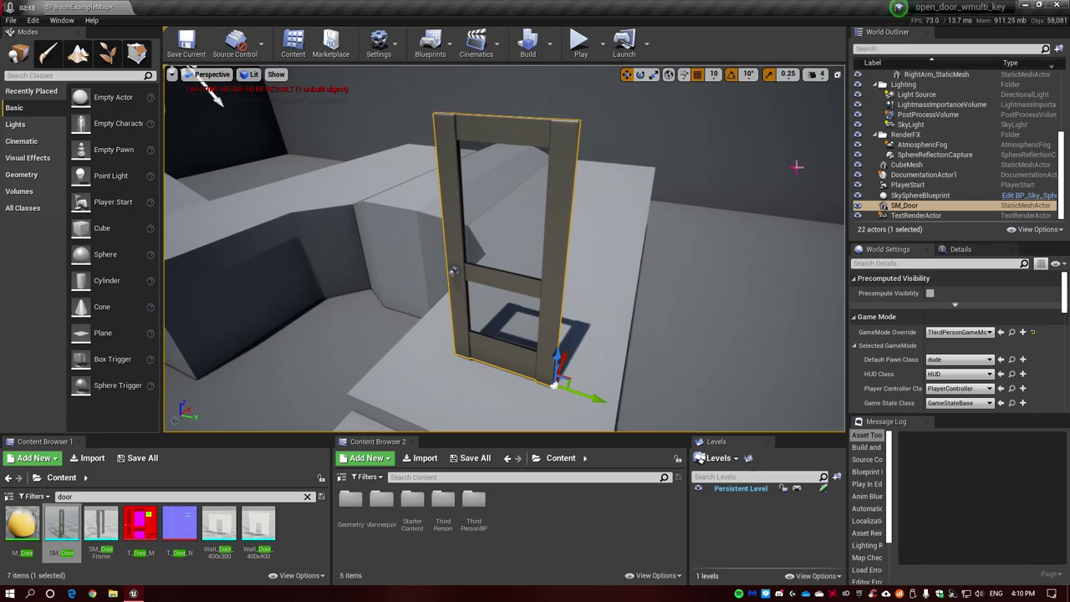
# Set Mobility to Movable for the Light Source and the SkyLight
pyautogui.click(916, 95)
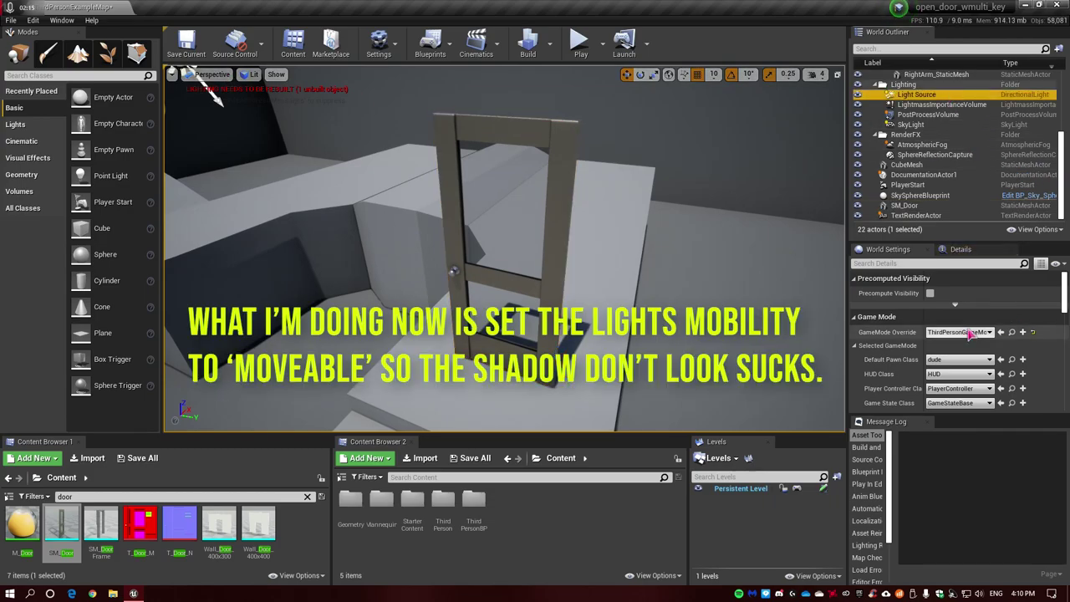
pyautogui.click(1029, 370)
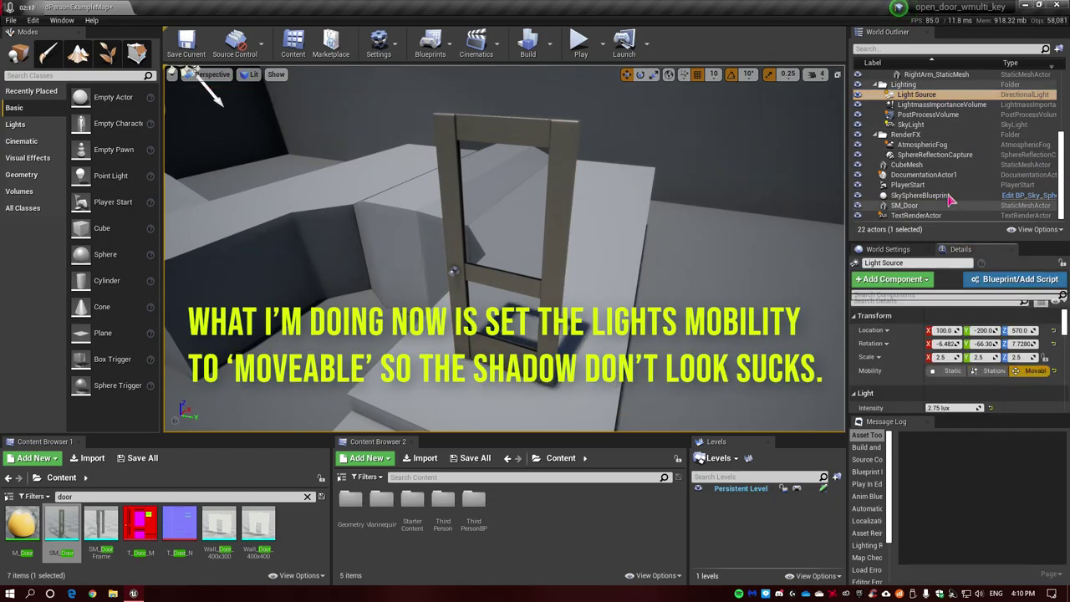
pyautogui.click(911, 124)
pyautogui.click(1035, 370)
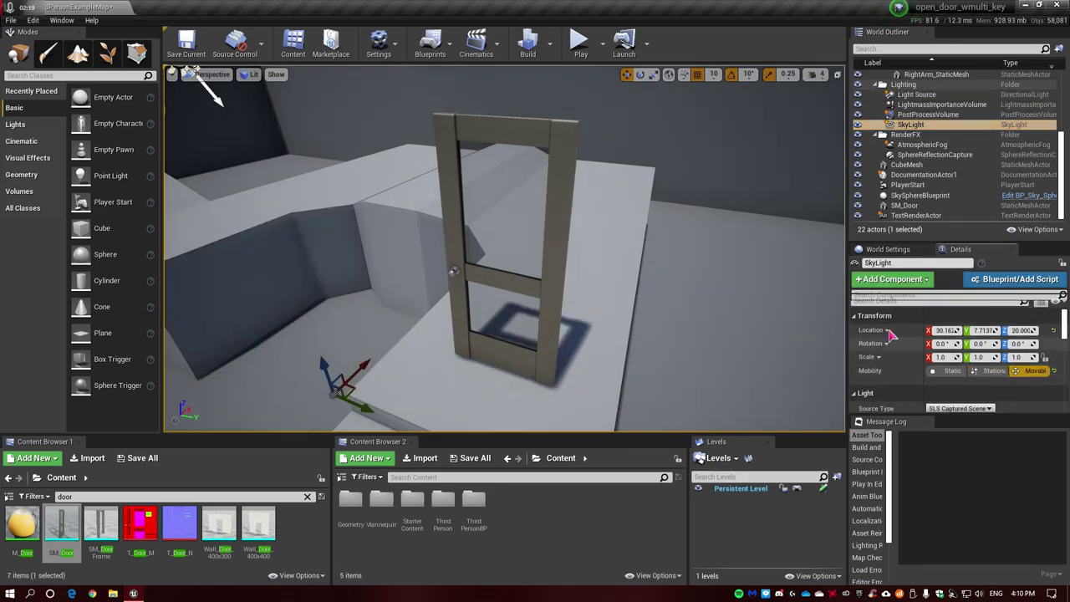
# Slide the door along the landing and raise it from Z 330 to 360
pyautogui.click(521, 245)
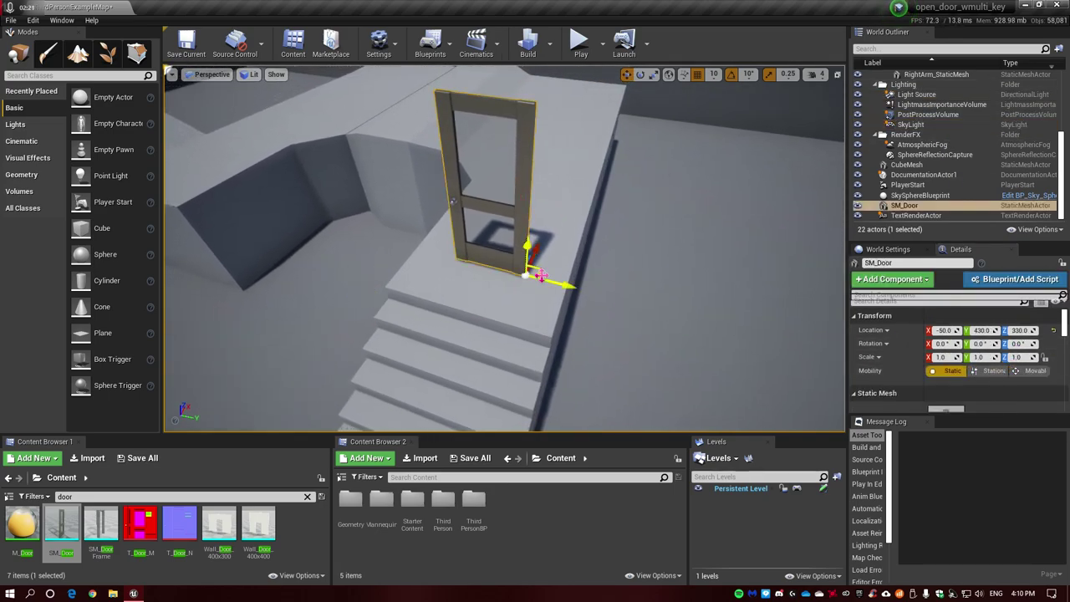
pyautogui.moveTo(531, 278); pyautogui.dragTo(552, 282)
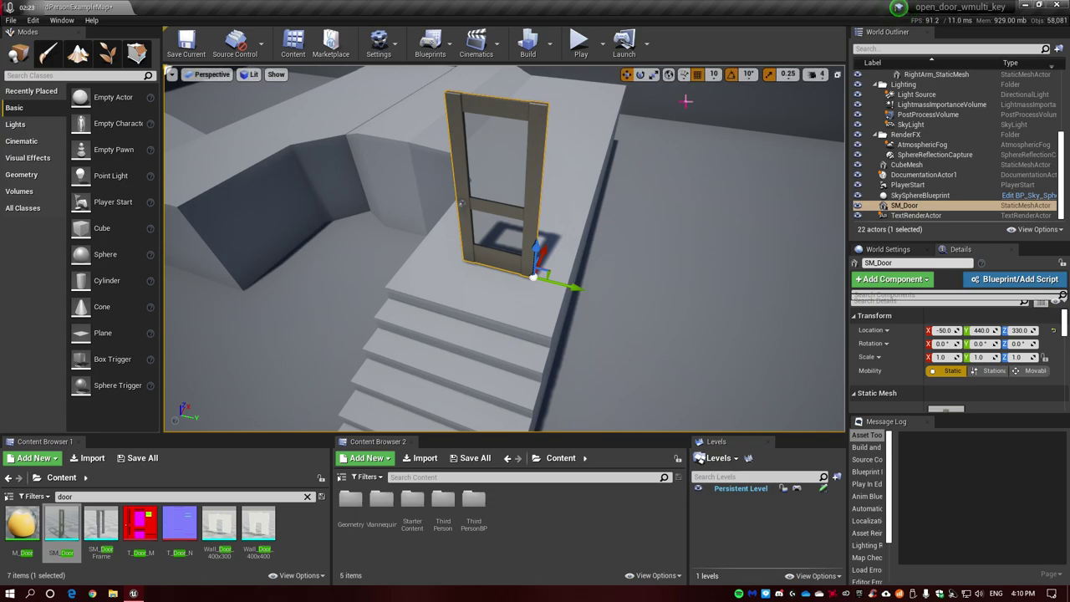
pyautogui.moveTo(552, 238); pyautogui.dragTo(546, 235)
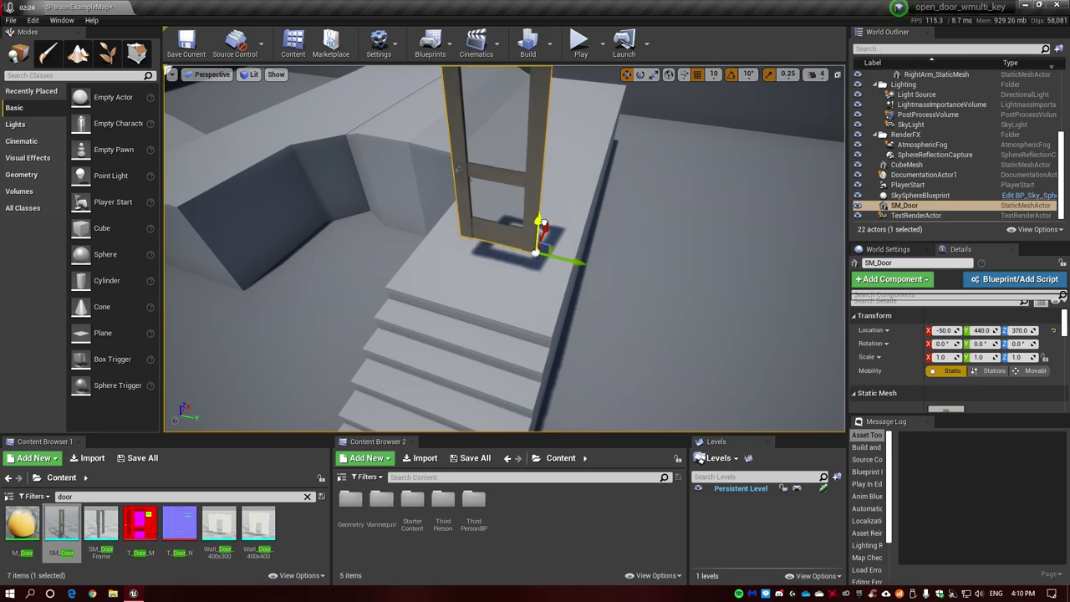
pyautogui.moveTo(175, 164); pyautogui.dragTo(200, 142, button='right')
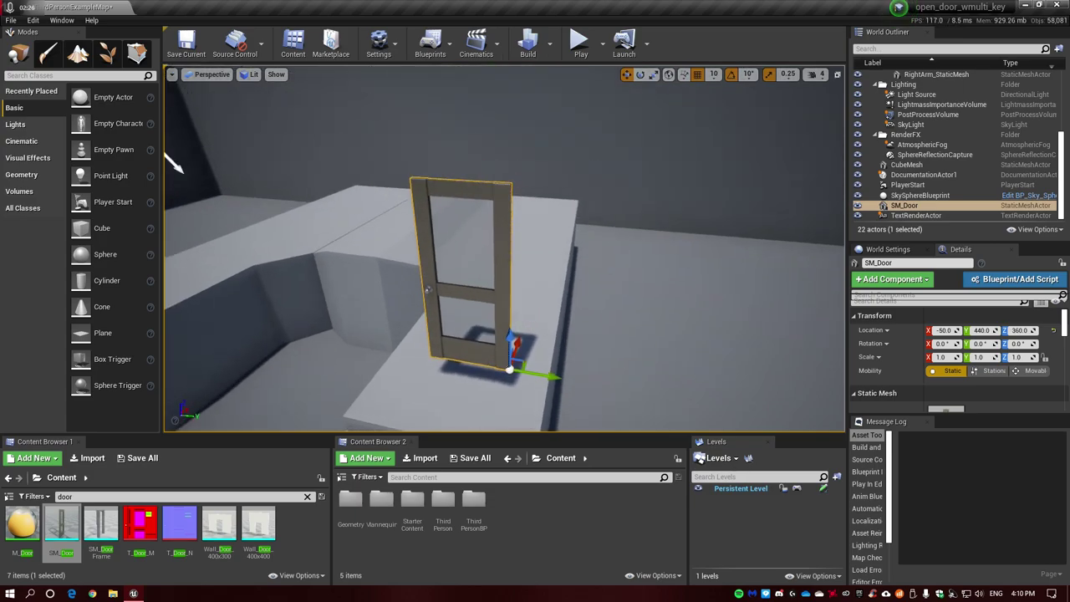
# Turn off rotation and scale snapping and raise the door freely to Z 398.27
pyautogui.click(688, 96)
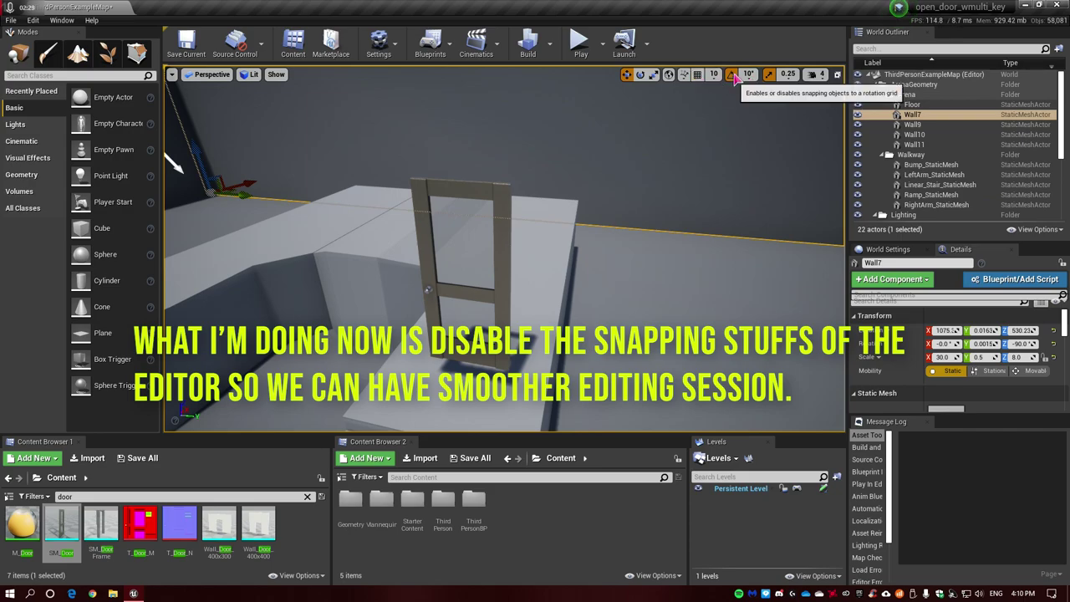
pyautogui.click(734, 76)
pyautogui.click(768, 74)
pyautogui.click(499, 271)
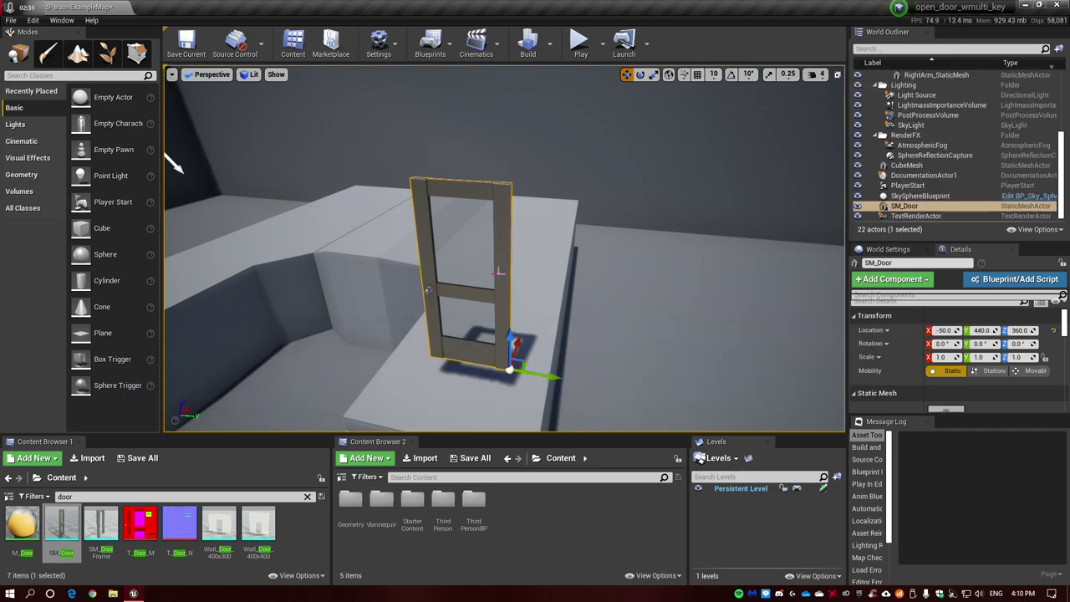
pyautogui.moveTo(510, 333); pyautogui.dragTo(520, 298)
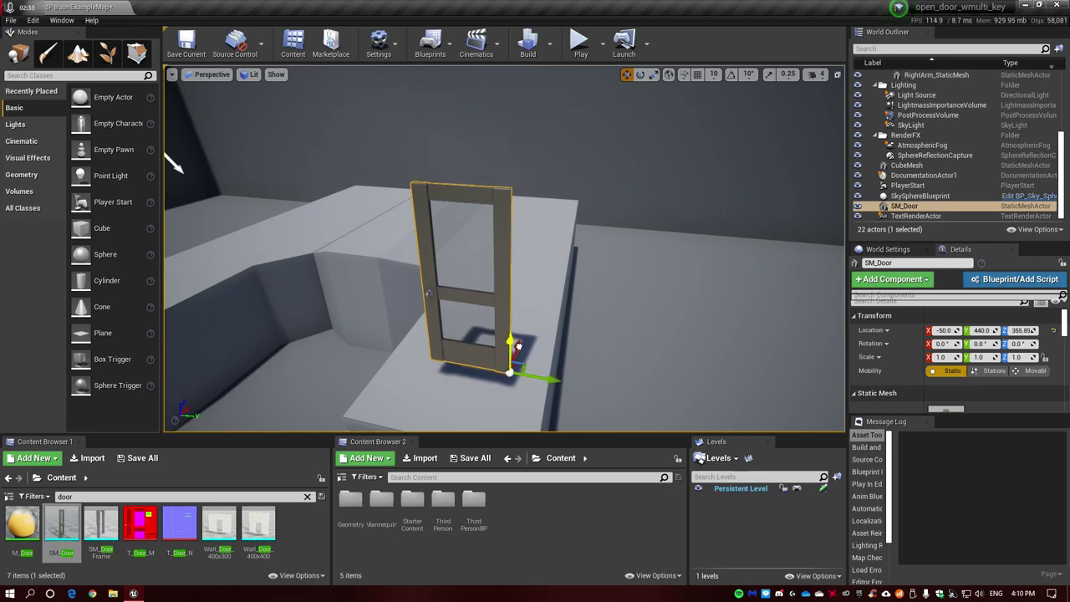
pyautogui.hotkey('ctrl', 'z')
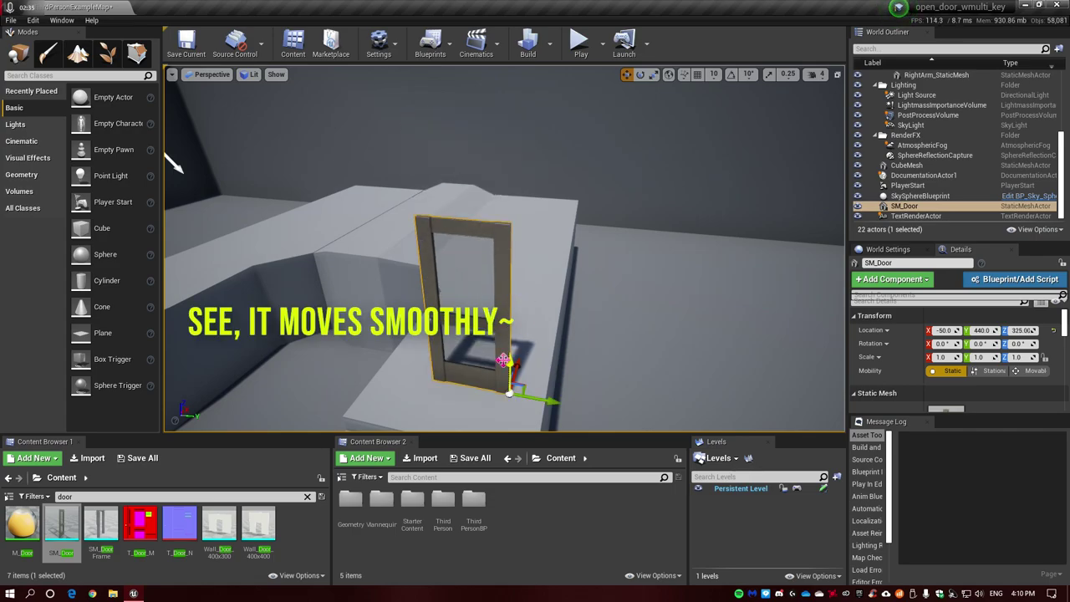
pyautogui.moveTo(509, 361); pyautogui.dragTo(512, 307)
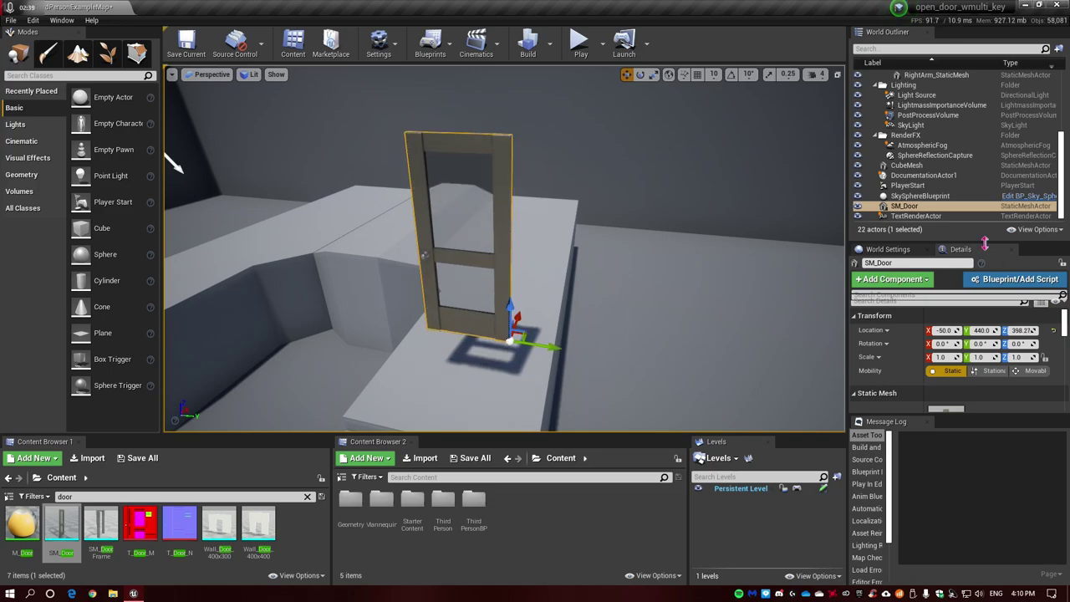
# Snap the door down onto the landing floor
pyautogui.rightClick(944, 206)
pyautogui.moveTo(984, 500)
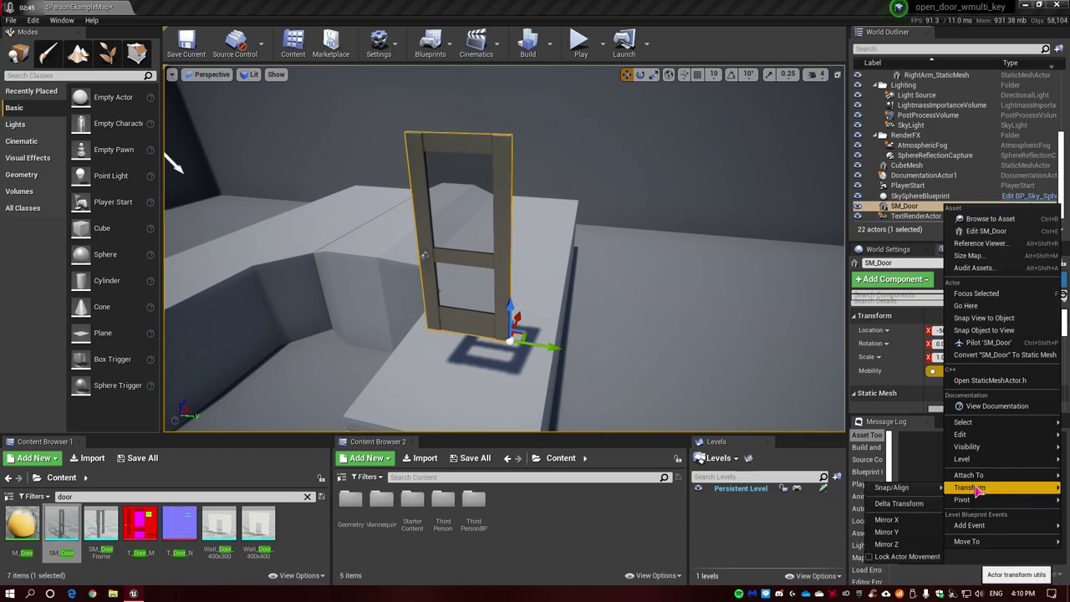
pyautogui.moveTo(893, 487)
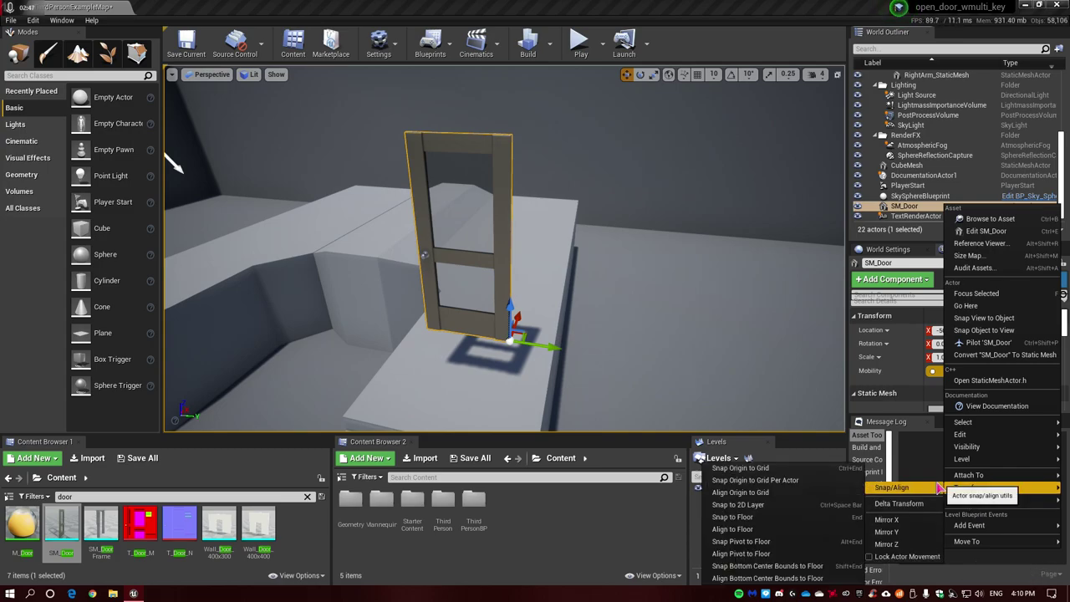
pyautogui.click(761, 515)
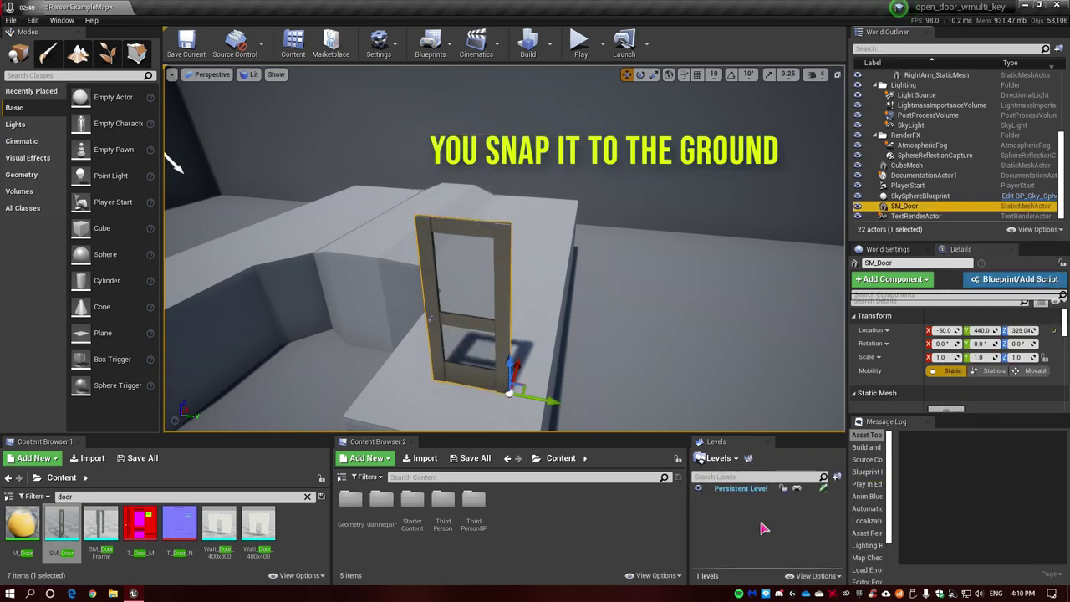
pyautogui.moveTo(585, 334); pyautogui.dragTo(539, 313, button='right')
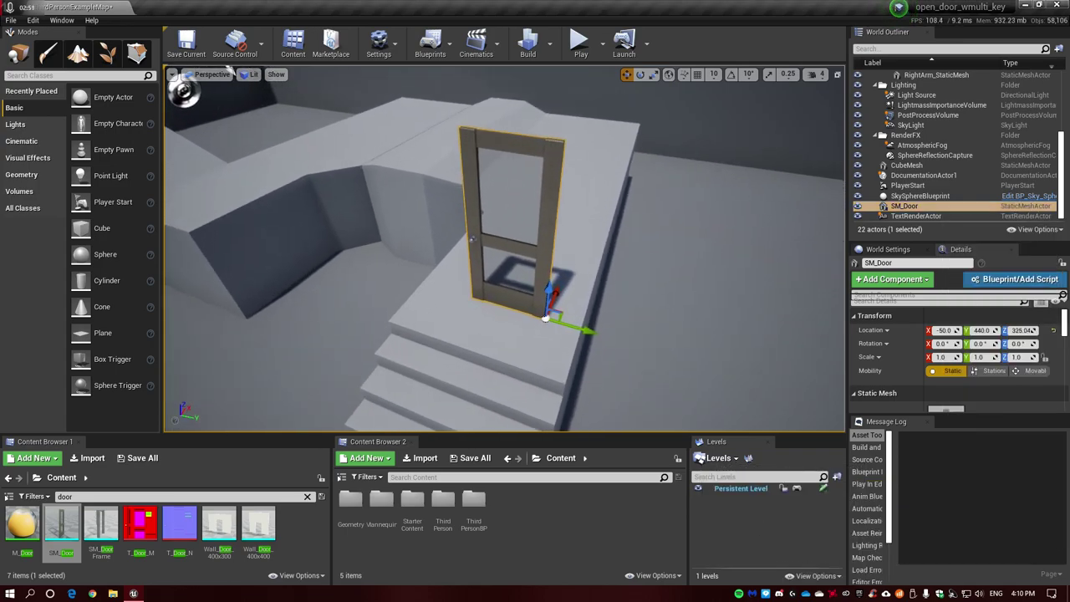
# Scale the door to Y 2.06, slide it to X 70.99, and undo the rotation
pyautogui.moveTo(575, 331); pyautogui.dragTo(610, 343)
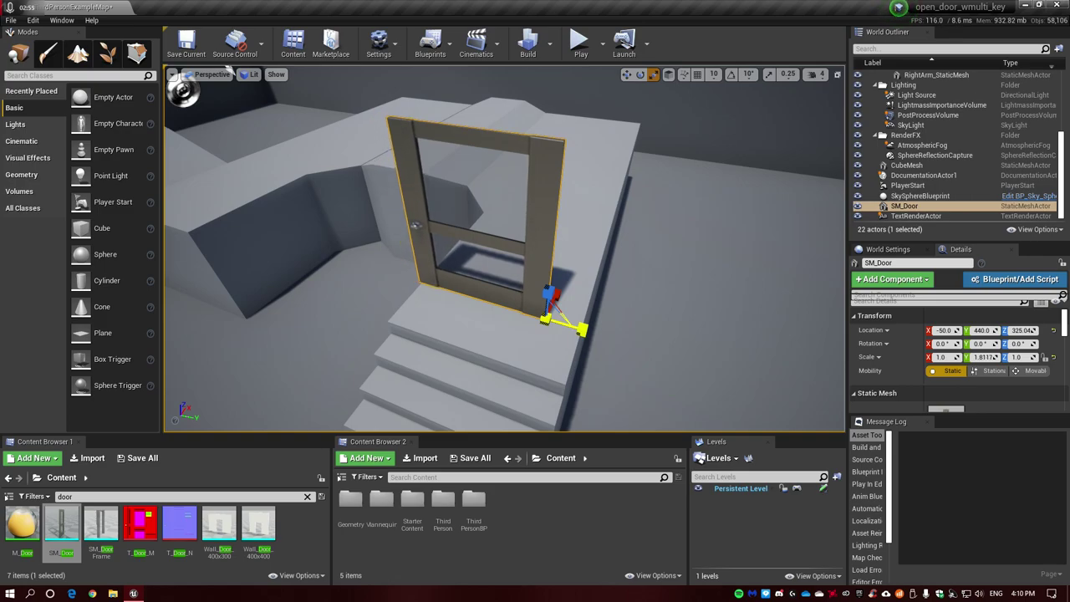
pyautogui.moveTo(581, 331); pyautogui.dragTo(607, 340)
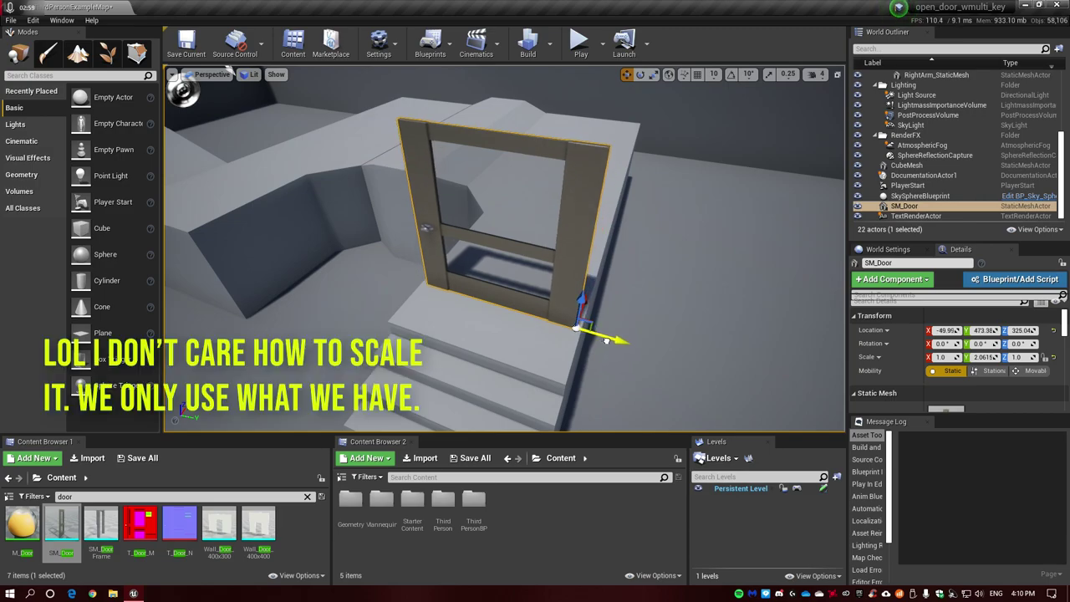
pyautogui.moveTo(588, 302); pyautogui.dragTo(608, 245)
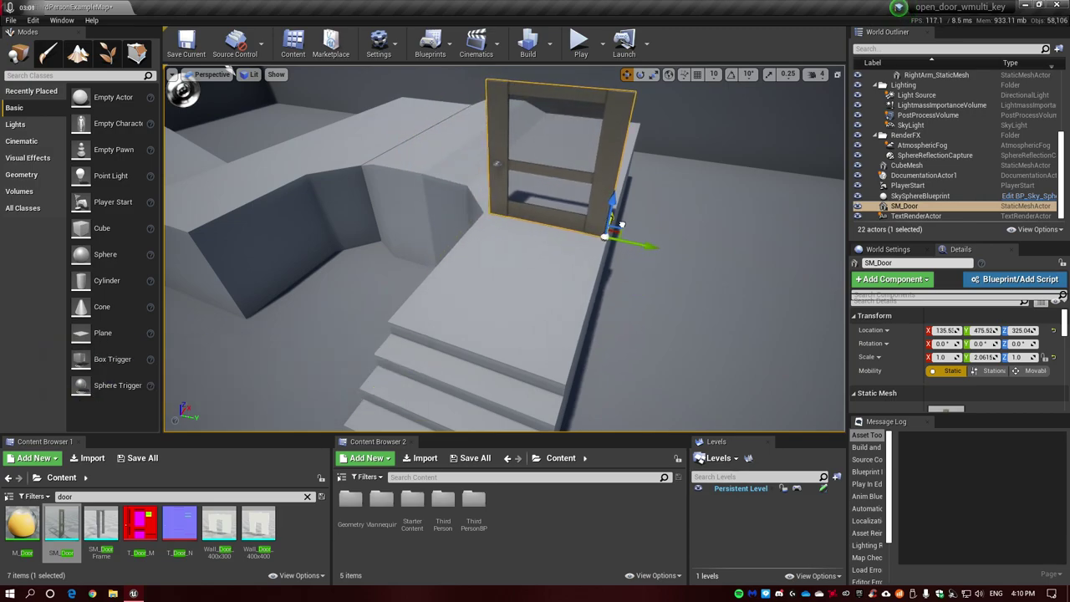
pyautogui.moveTo(631, 295); pyautogui.dragTo(577, 297)
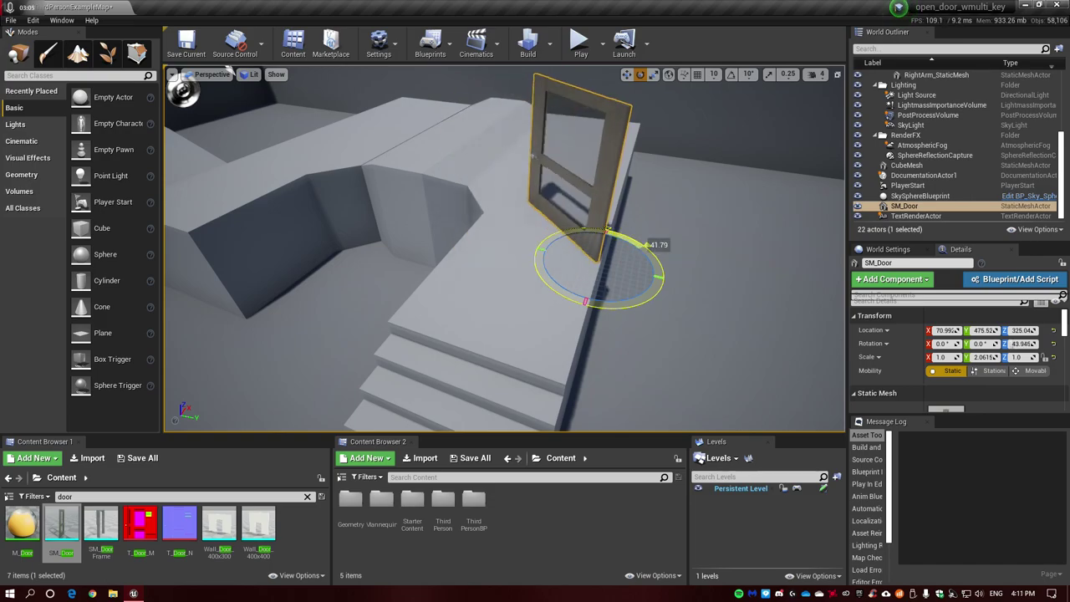
pyautogui.hotkey('ctrl', 'z')
pyautogui.scroll(2, 504, 249)
pyautogui.press('f')
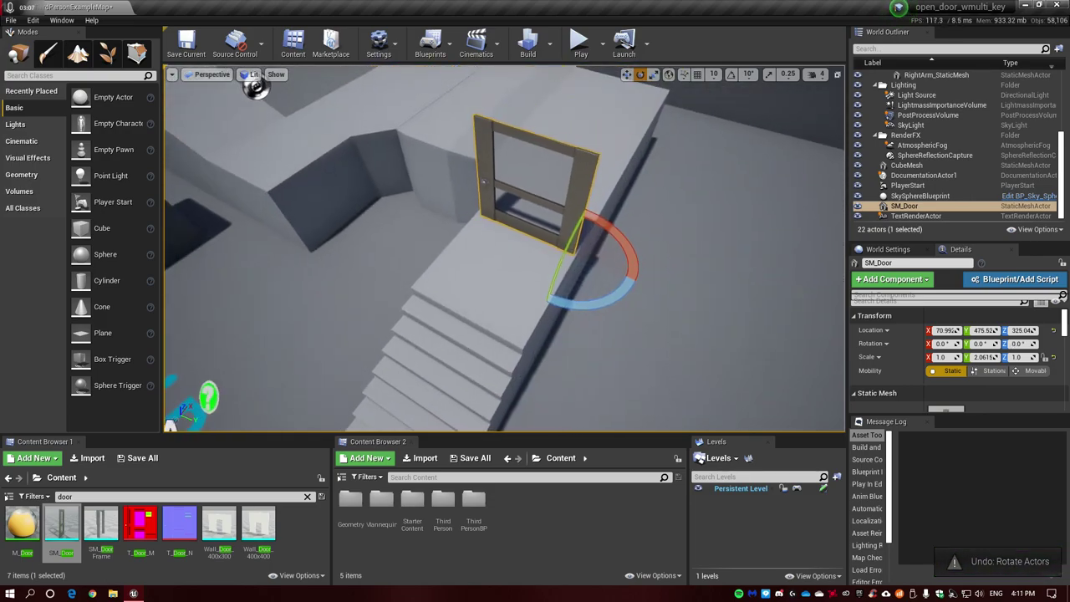
# Play-test the level by running the character up to the door
pyautogui.click(579, 42)
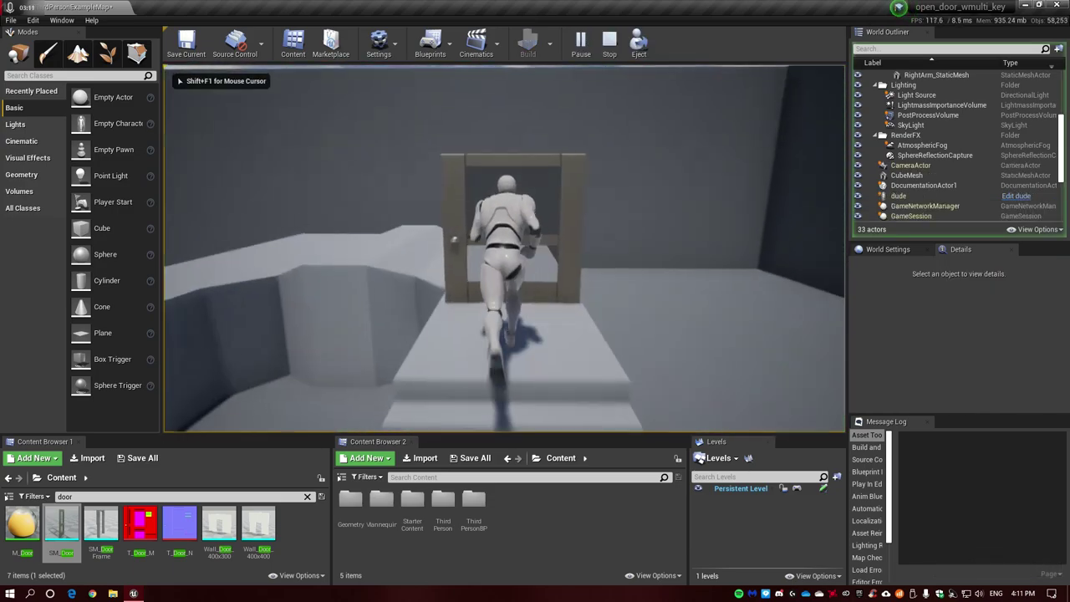
pyautogui.press('e')
pyautogui.press('s')
pyautogui.press('Escape')
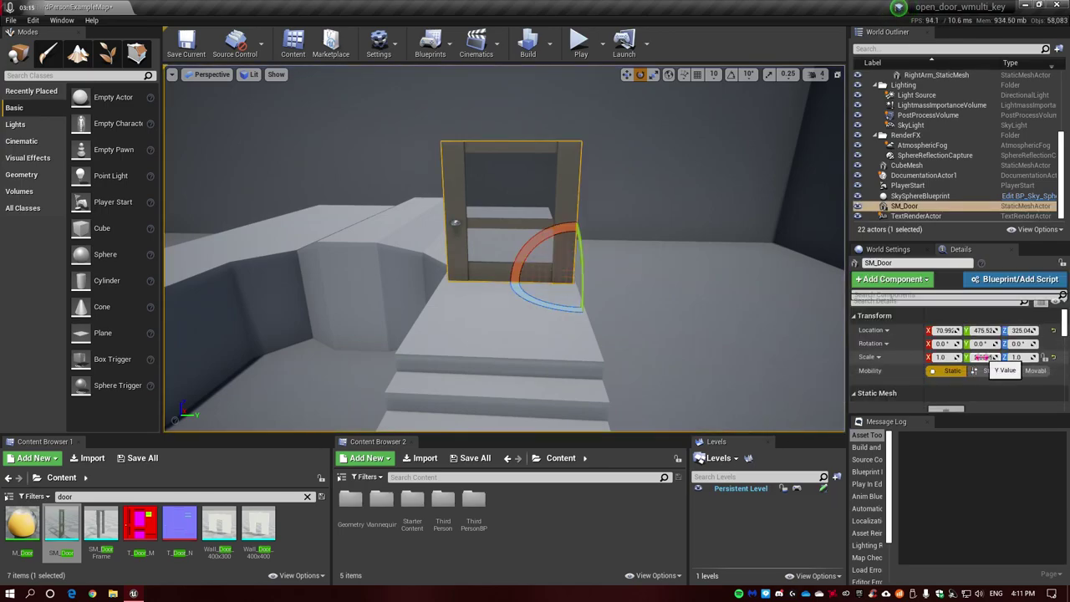
# Cancel the door blueprint dialog and open SM_Door in the static mesh editor
pyautogui.click(1016, 279)
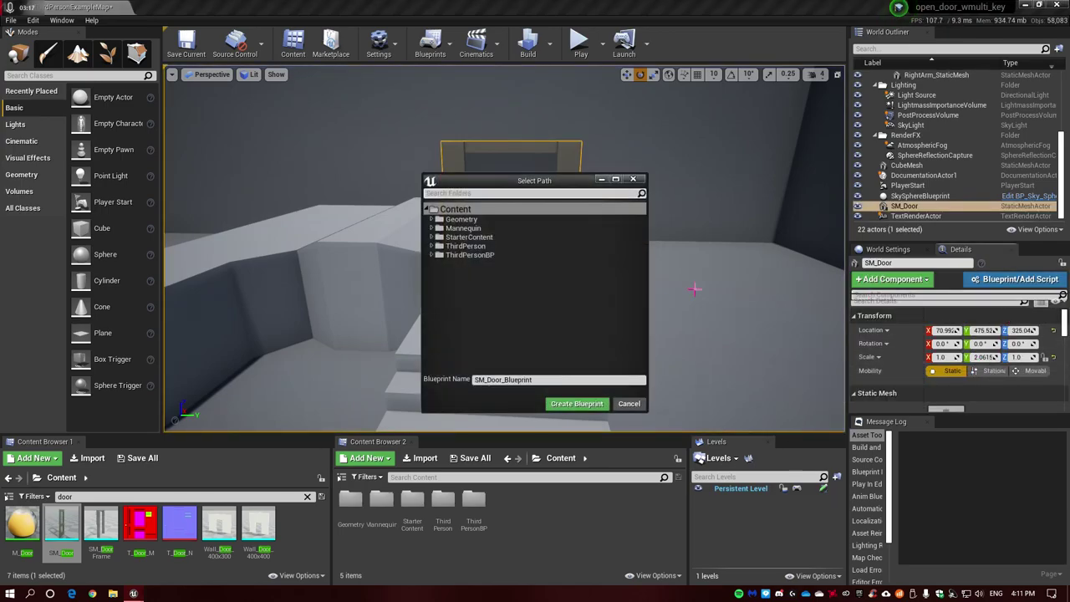
pyautogui.click(625, 403)
pyautogui.scroll(-2, 965, 384)
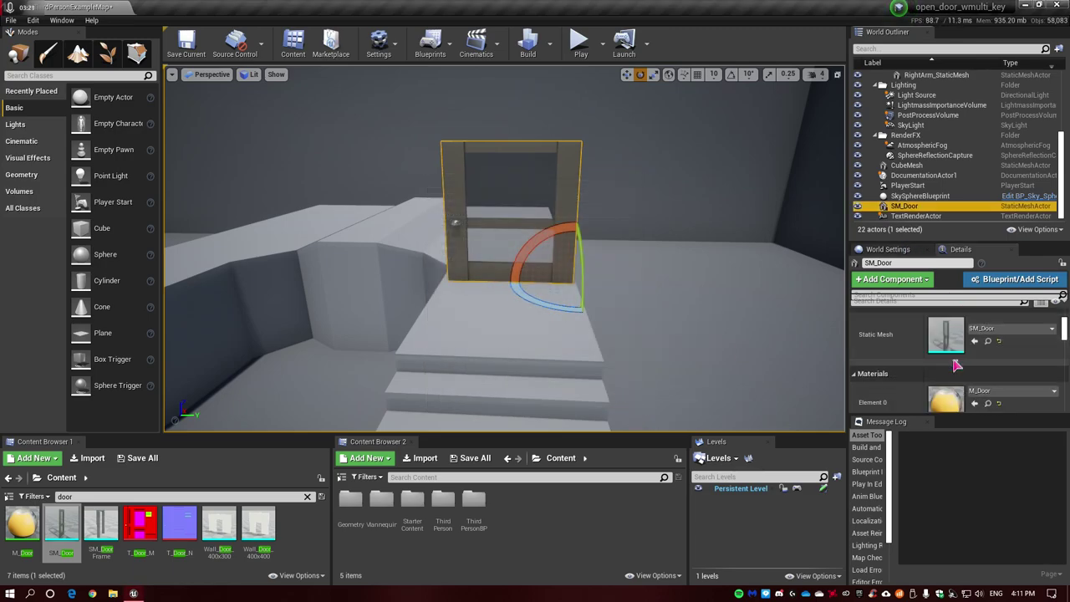
pyautogui.scroll(-3, 958, 367)
pyautogui.scroll(3, 959, 386)
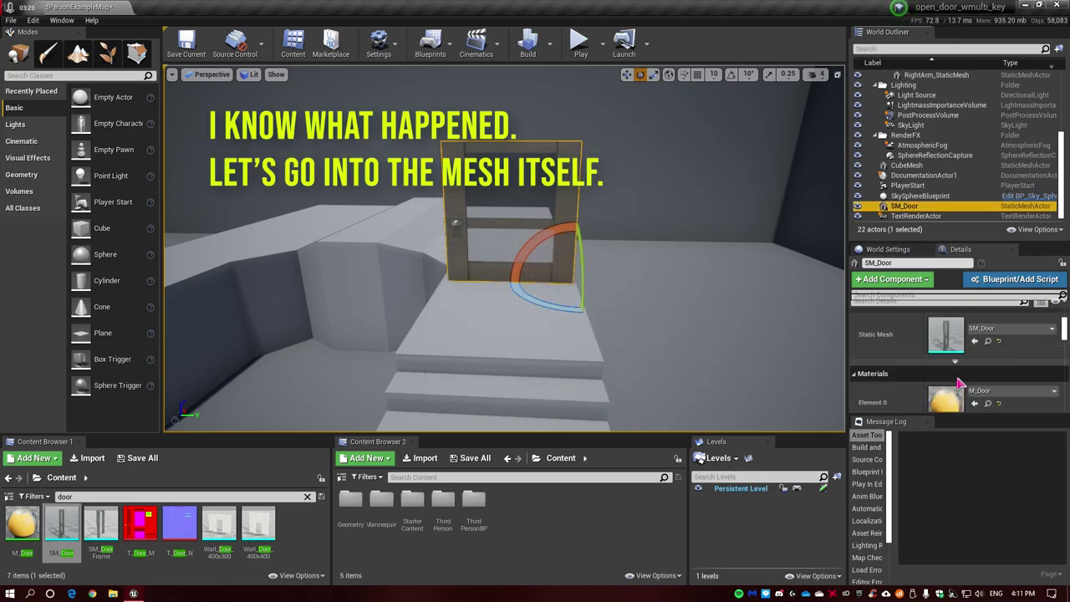
pyautogui.doubleClick(947, 360)
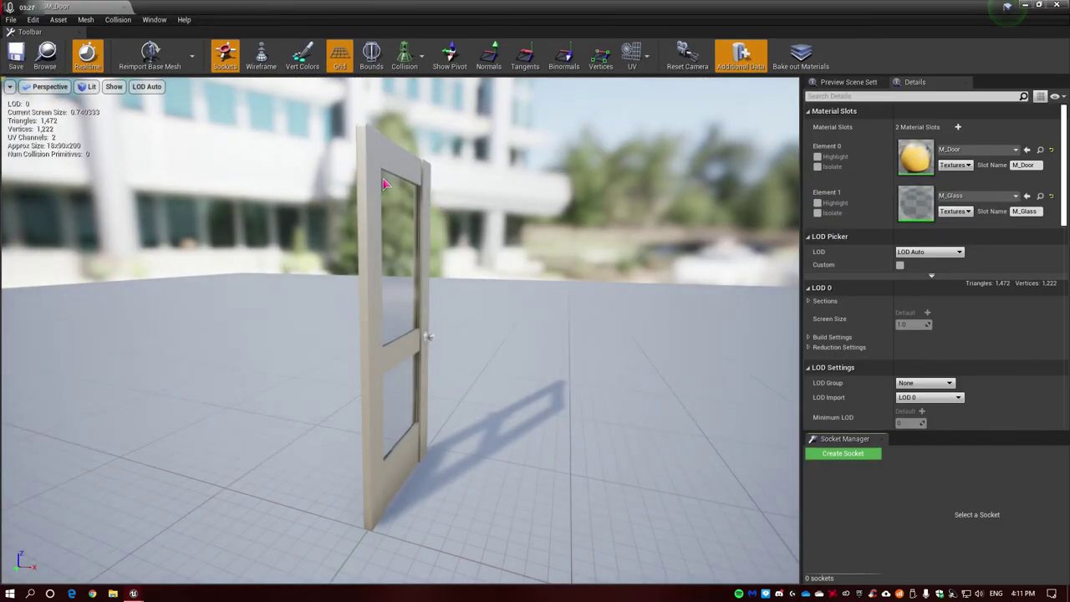
# Add box simplified collision to SM_Door, then playtest to confirm the door blocks the character
pyautogui.click(118, 19)
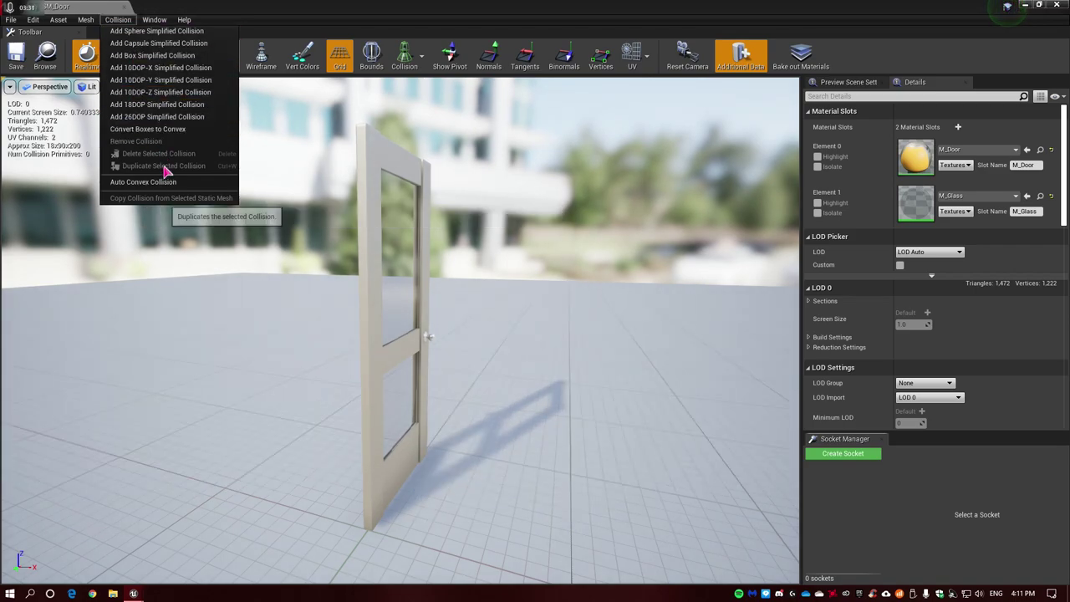
pyautogui.click(152, 55)
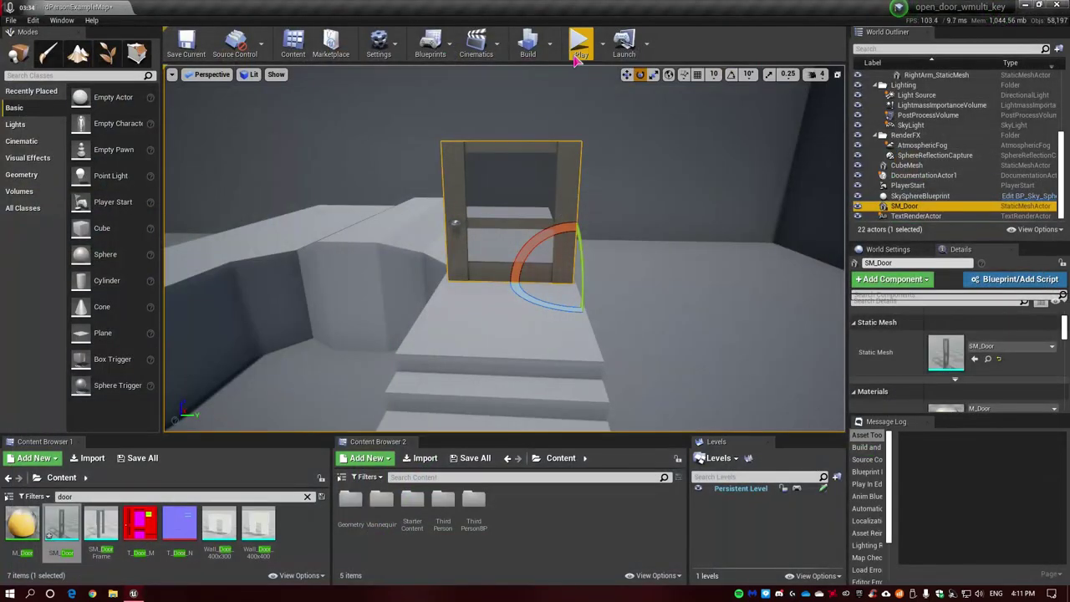
pyautogui.click(581, 41)
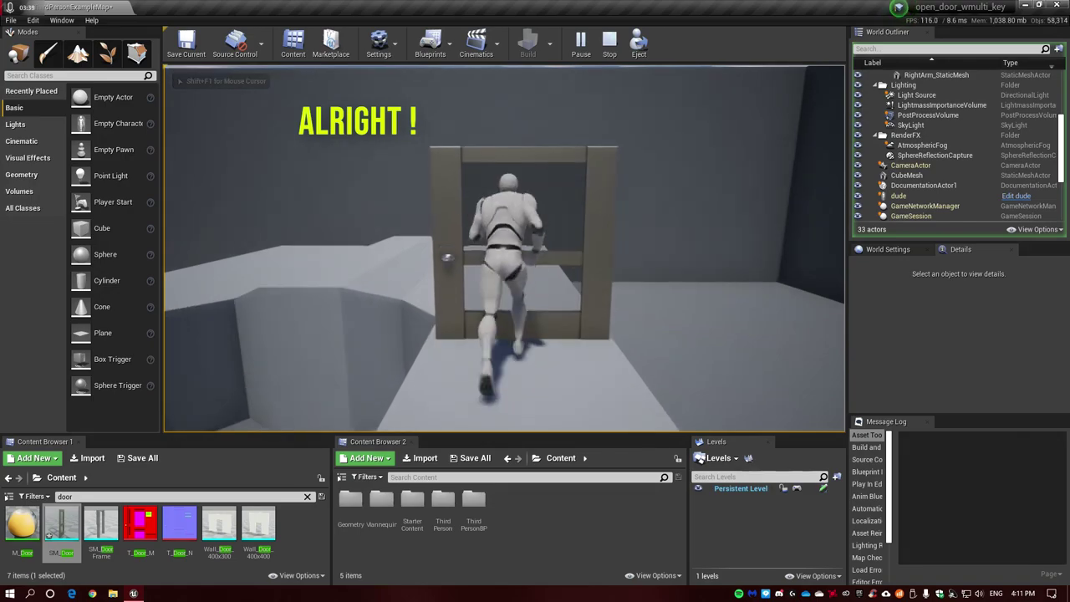
pyautogui.press('Escape')
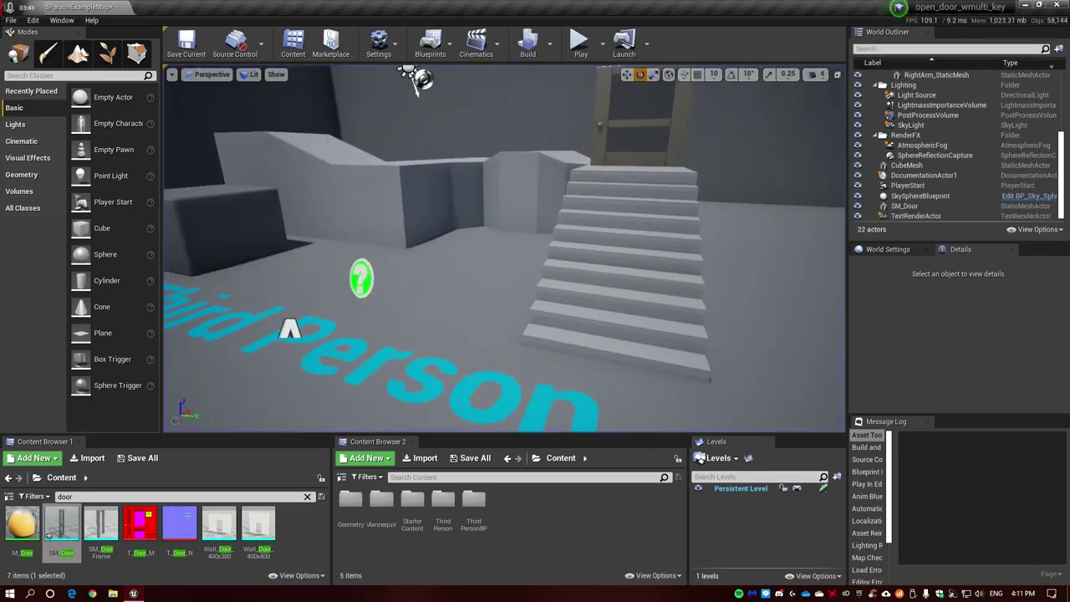
pyautogui.moveTo(595, 318); pyautogui.dragTo(502, 360, button='right')
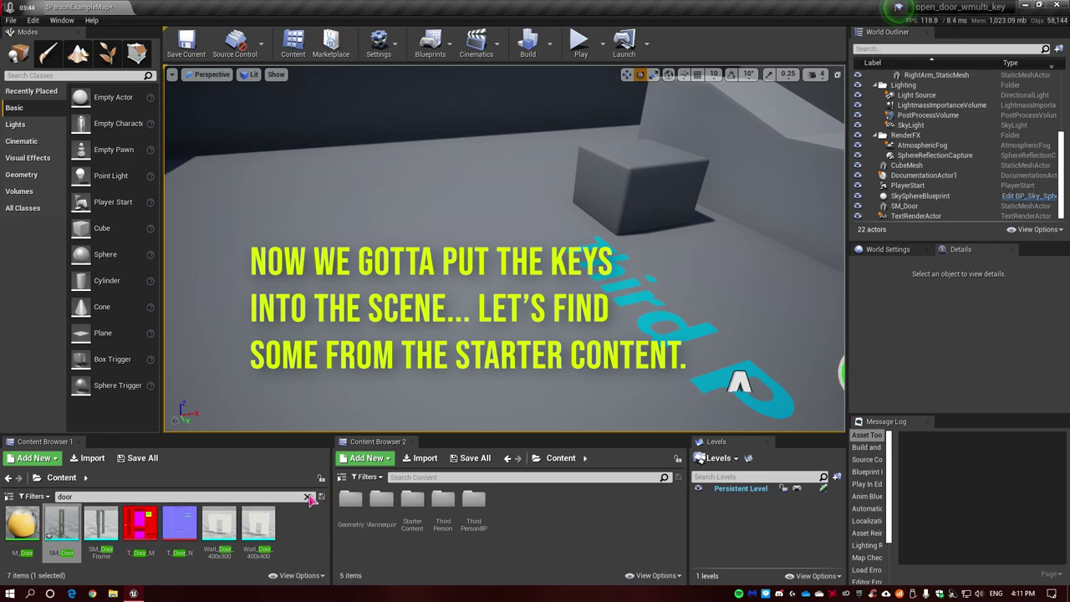
# Browse the Content Browser to the StarterContent > Props folder
pyautogui.click(308, 497)
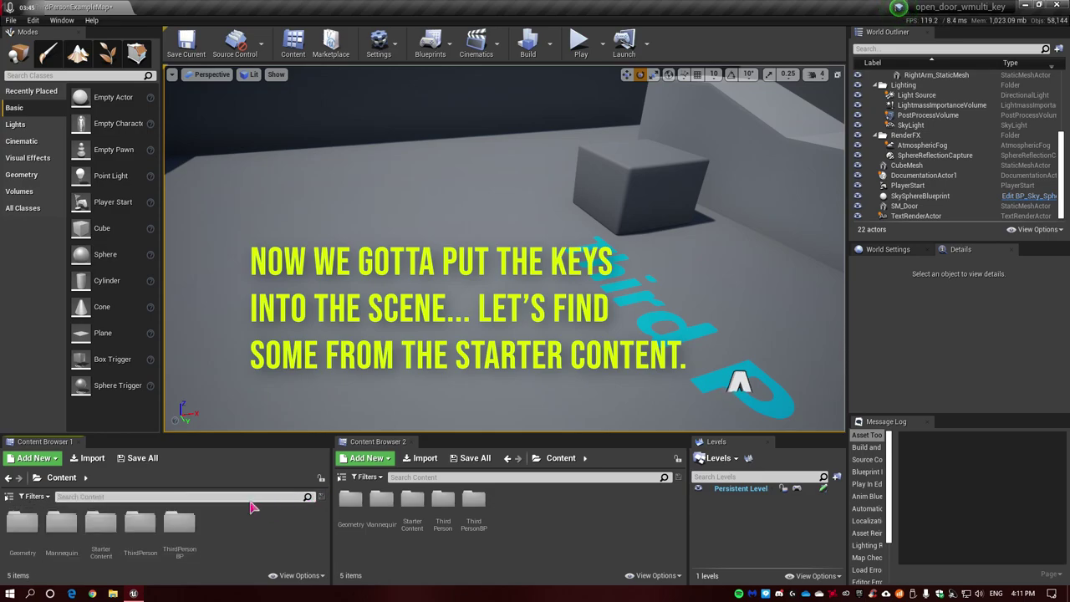
pyautogui.doubleClick(181, 520)
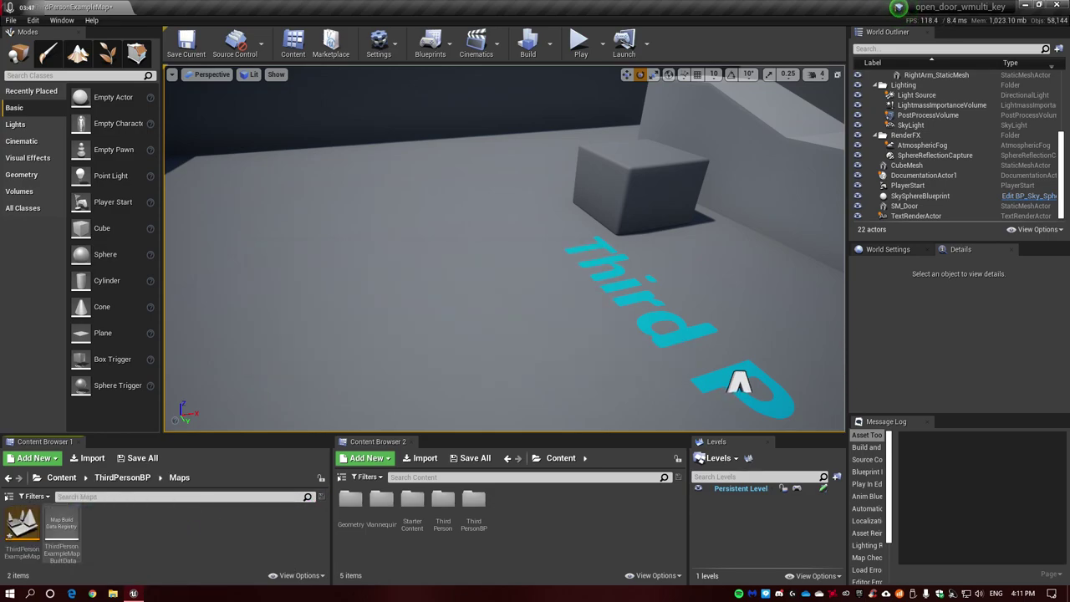
pyautogui.doubleClick(22, 520)
pyautogui.click(61, 477)
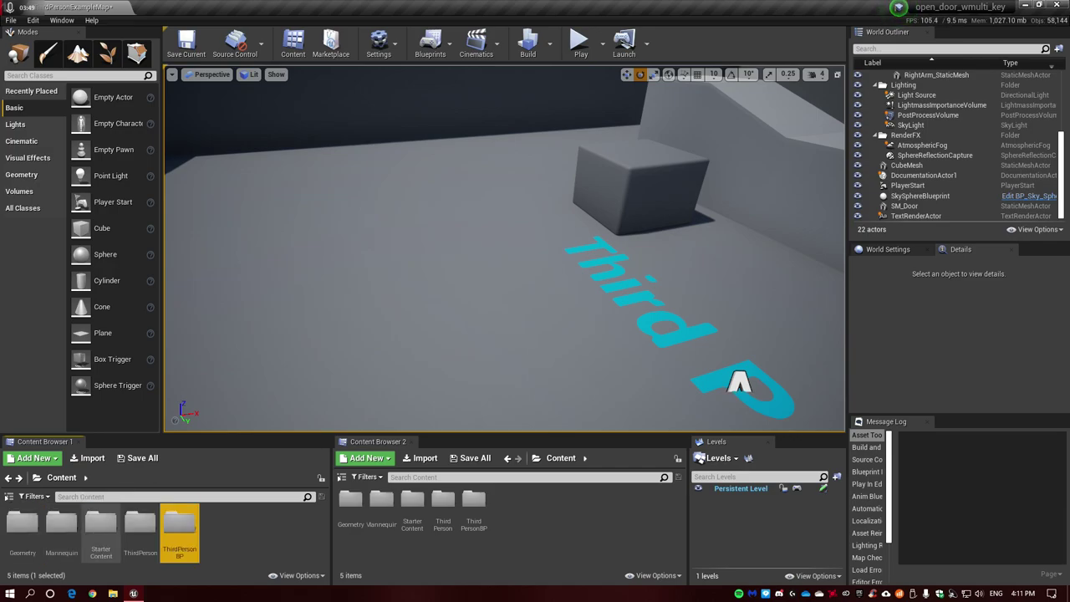
pyautogui.doubleClick(140, 520)
pyautogui.doubleClick(22, 520)
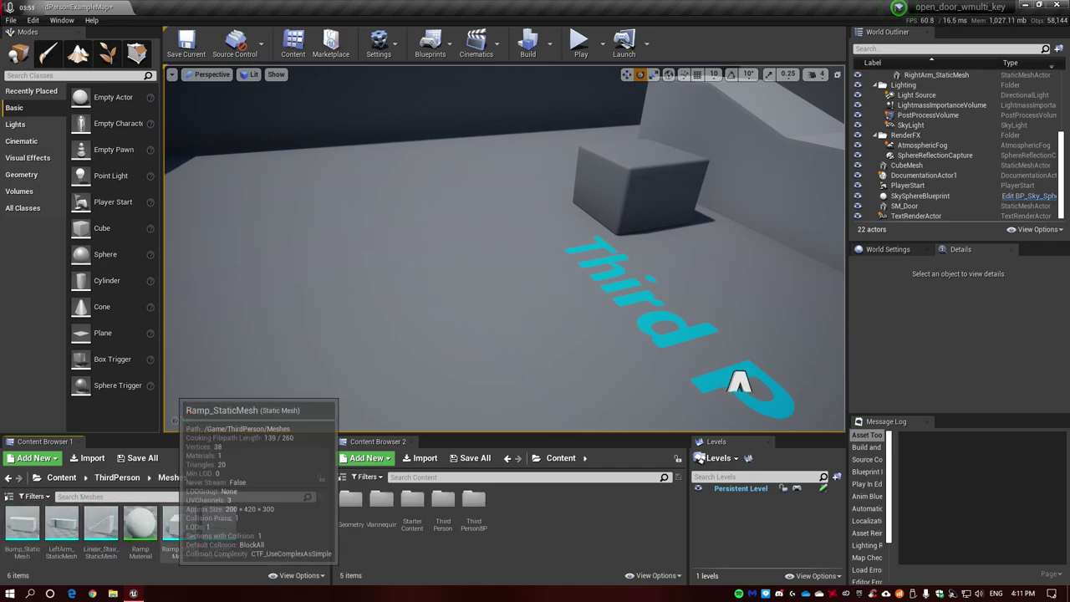
pyautogui.click(61, 477)
pyautogui.doubleClick(100, 520)
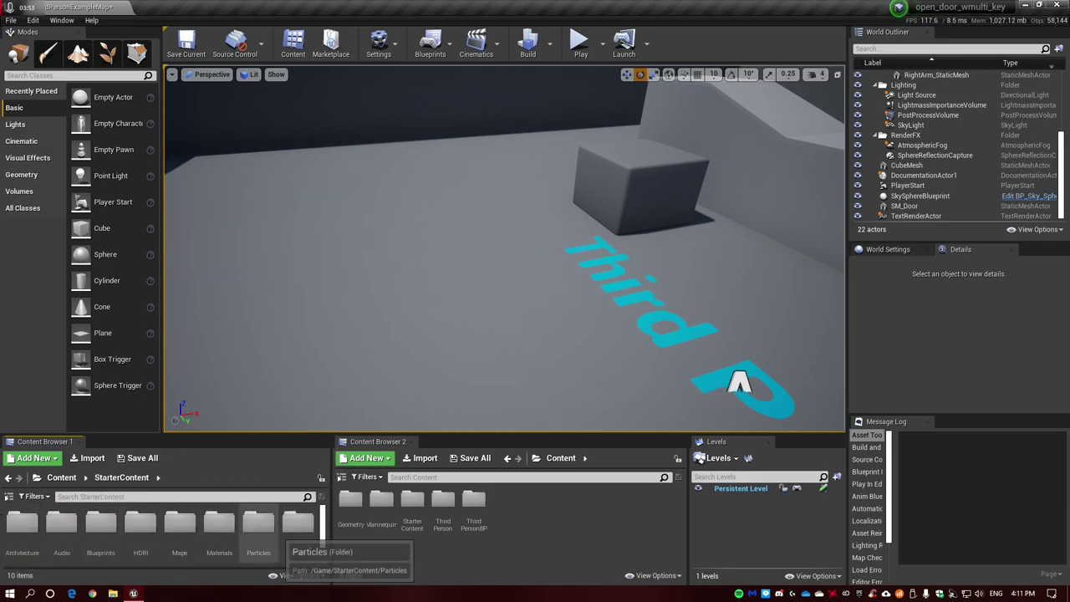
pyautogui.doubleClick(298, 520)
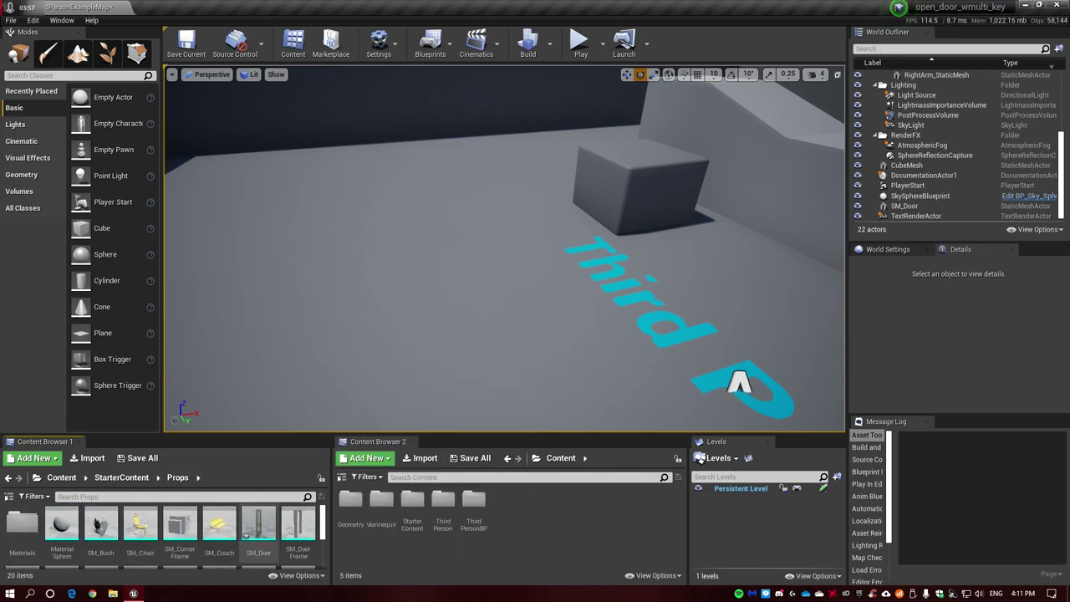
# Place two SM_TableRound props on the level floor
pyautogui.scroll(-2, 251, 535)
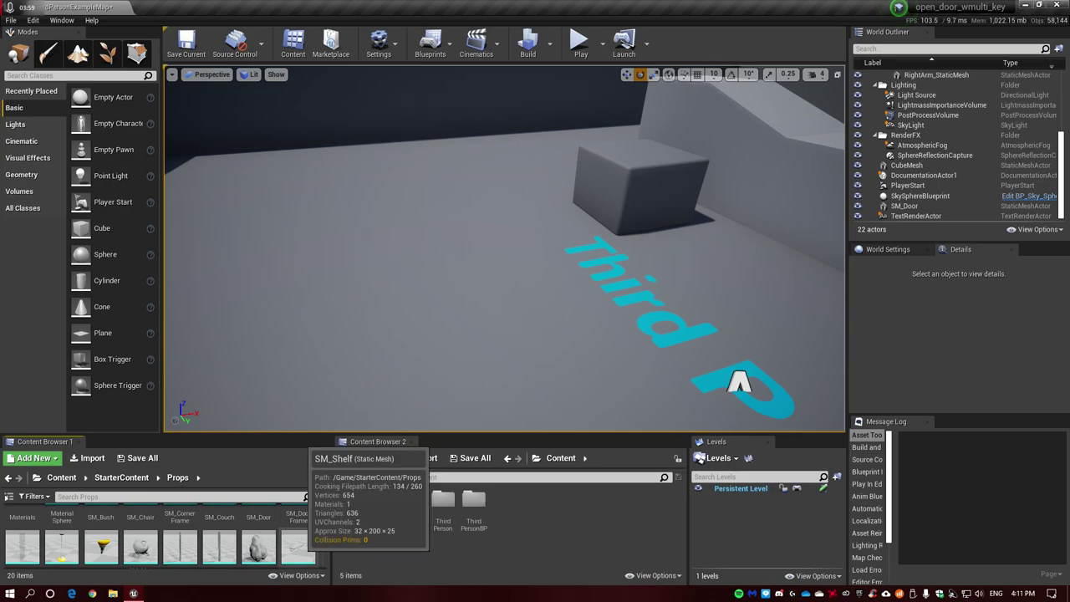
pyautogui.scroll(-1, 304, 553)
pyautogui.click(101, 552)
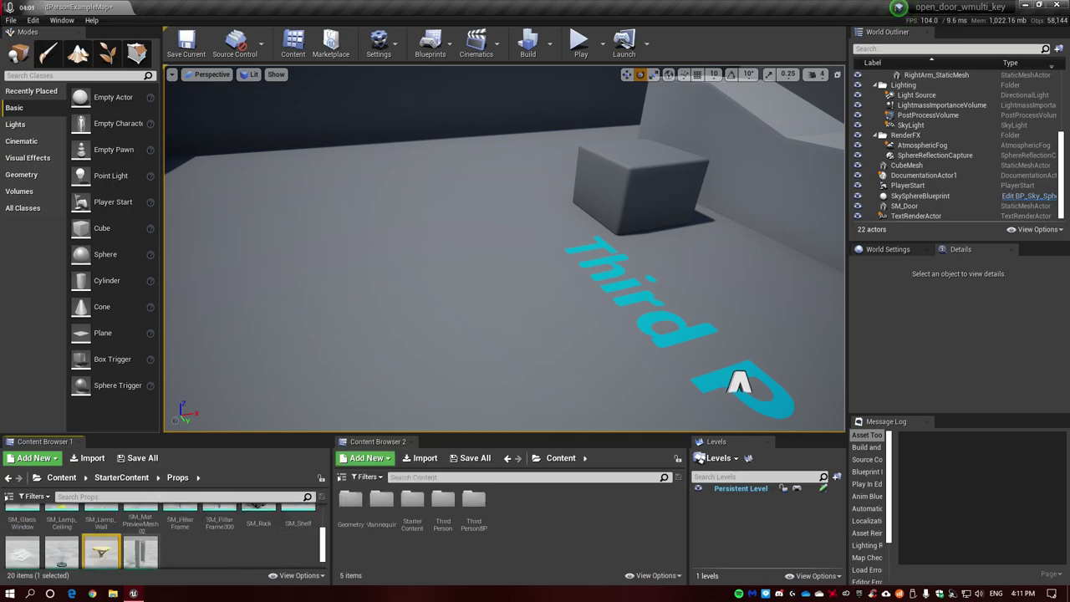
pyautogui.click(299, 575)
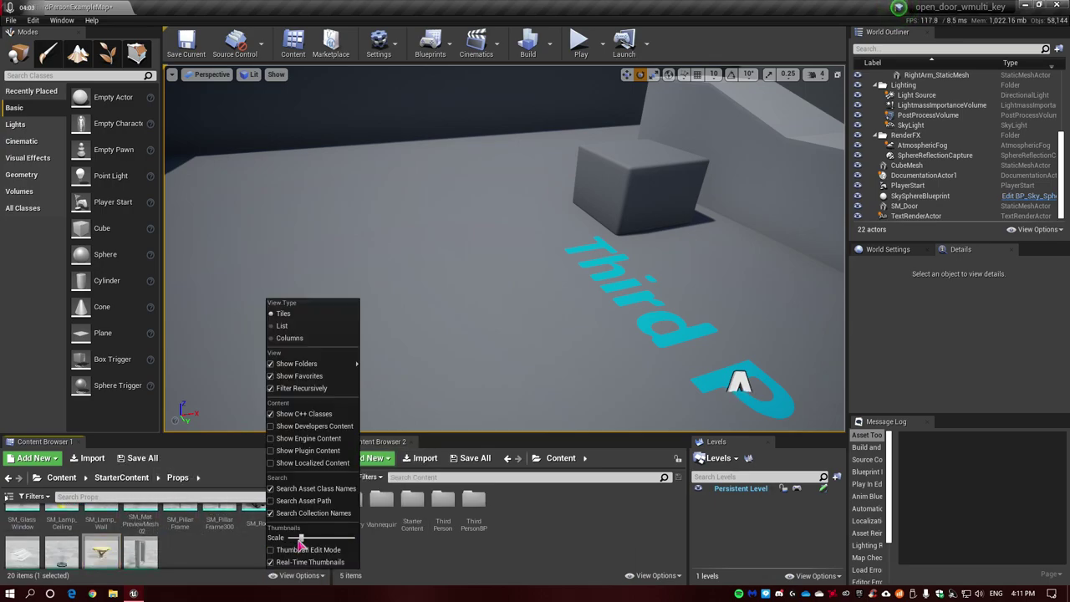
pyautogui.moveTo(322, 538); pyautogui.dragTo(297, 537)
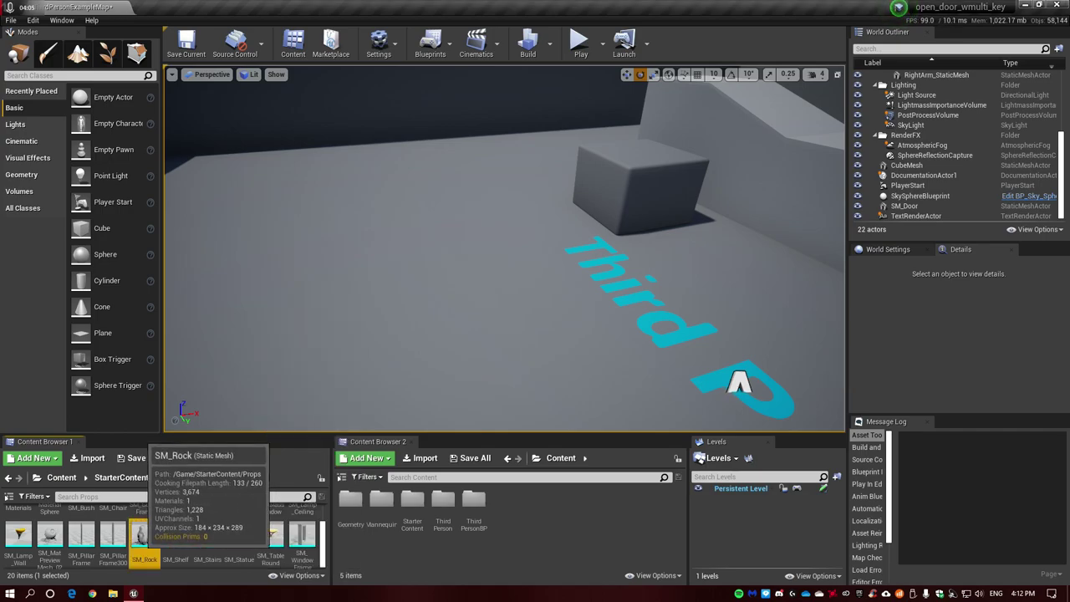
pyautogui.click(269, 539)
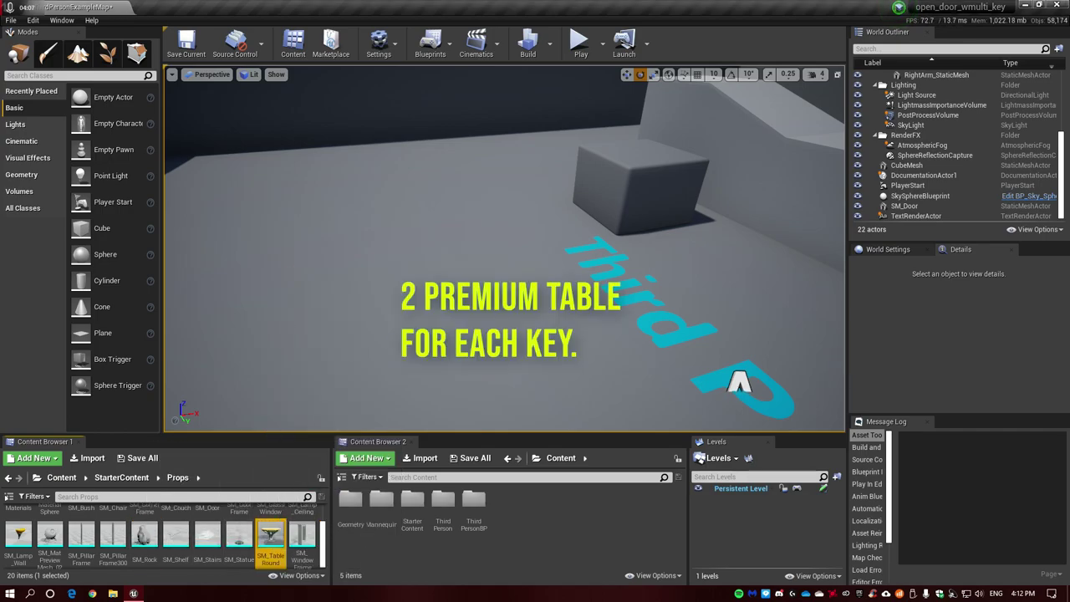
pyautogui.moveTo(270, 539); pyautogui.dragTo(335, 258)
pyautogui.moveTo(269, 540)
pyautogui.mouseDown()
pyautogui.moveTo(539, 230)
pyautogui.moveTo(541, 200)
pyautogui.mouseUp()
# Delete the cube and the Third Person floor text from the level
pyautogui.click(637, 192)
pyautogui.press('Delete')
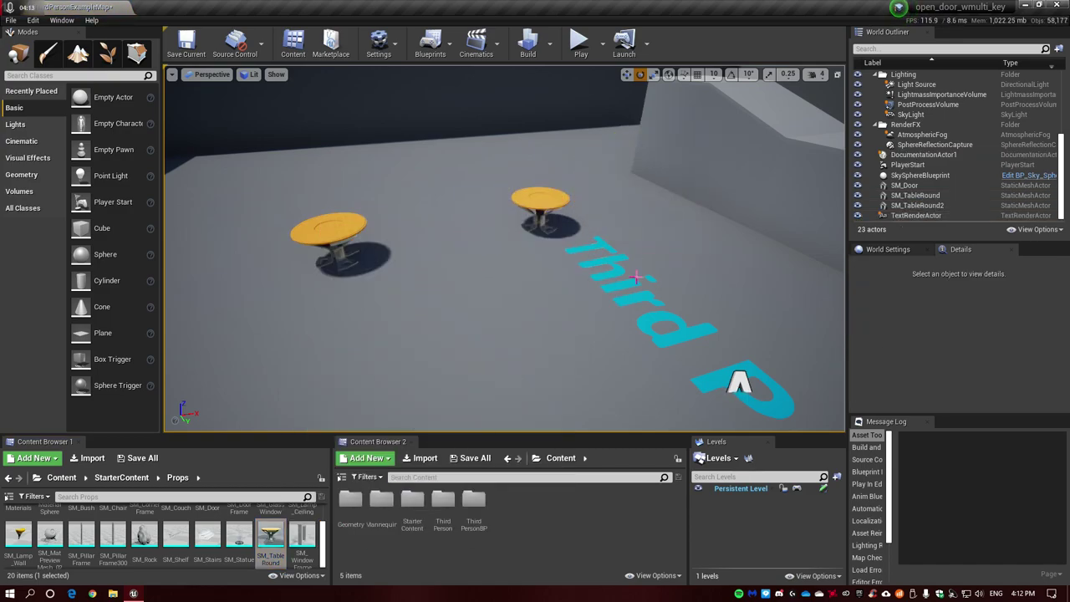
pyautogui.click(739, 382)
pyautogui.press('Delete')
pyautogui.click(540, 197)
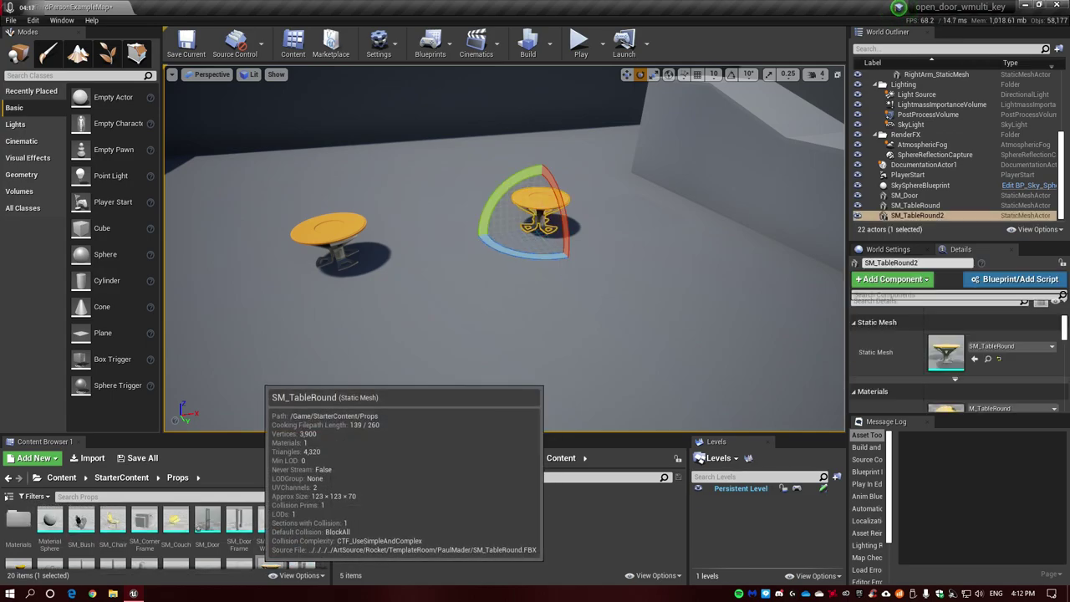
# Place an SM_Statue on the left table so each round table holds a statue
pyautogui.moveTo(239, 535); pyautogui.dragTo(331, 227)
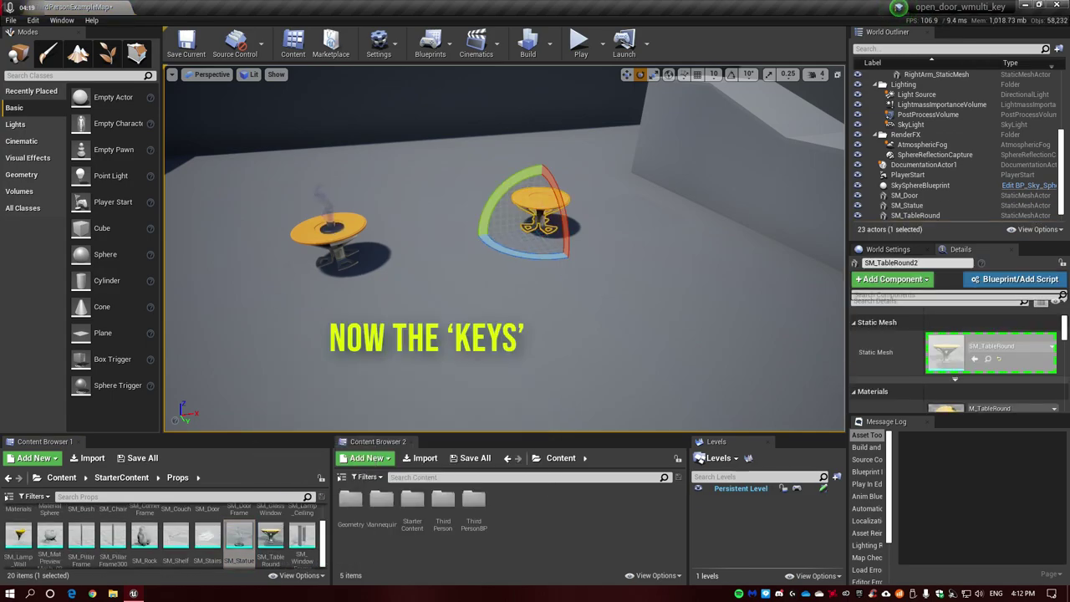
pyautogui.click(328, 224)
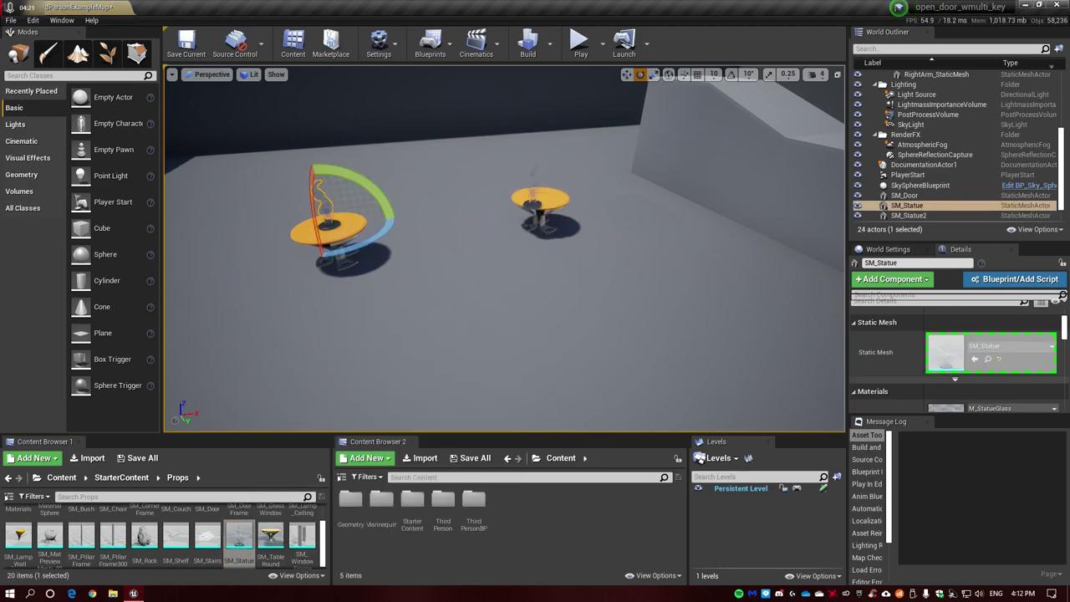
pyautogui.click(909, 215)
pyautogui.scroll(-1, 953, 184)
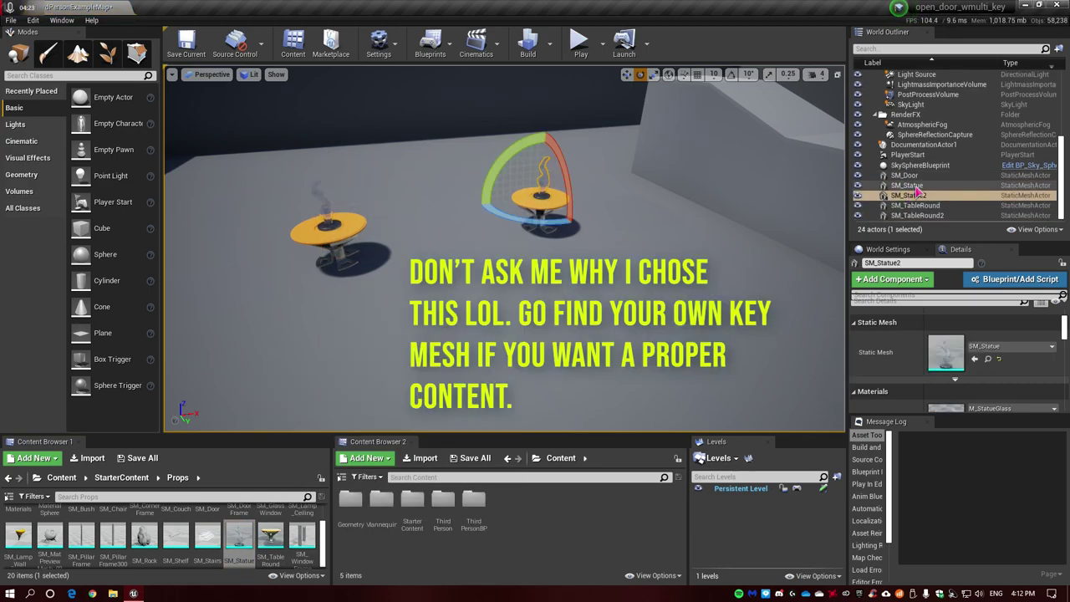
# Rename the statues 'key 1' and 'key 2' in the World Outliner
pyautogui.click(913, 185)
pyautogui.click(911, 186)
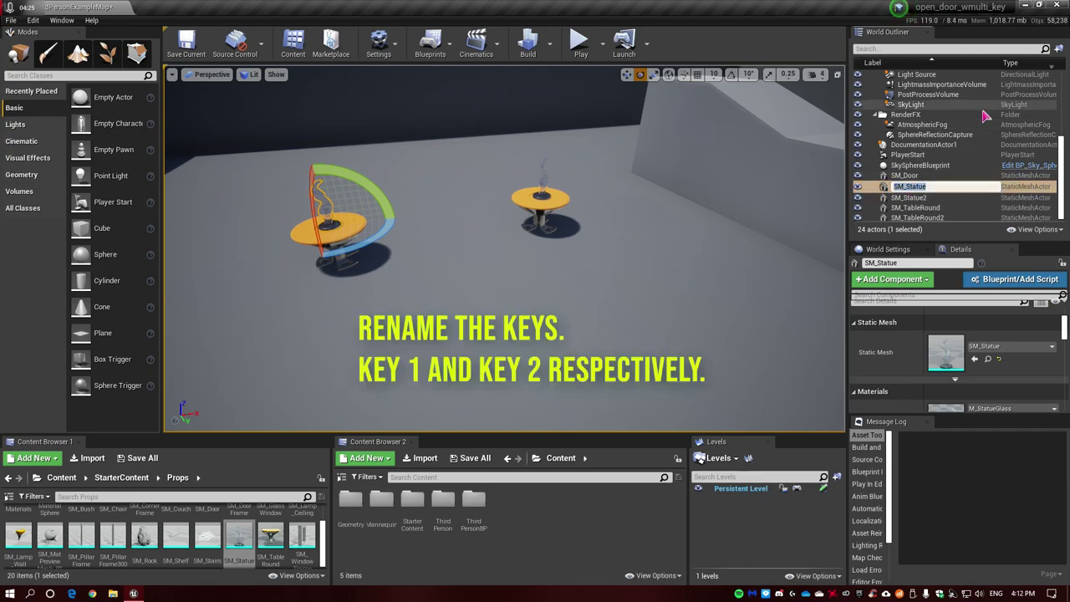
pyautogui.write('key 1')
pyautogui.press('Return')
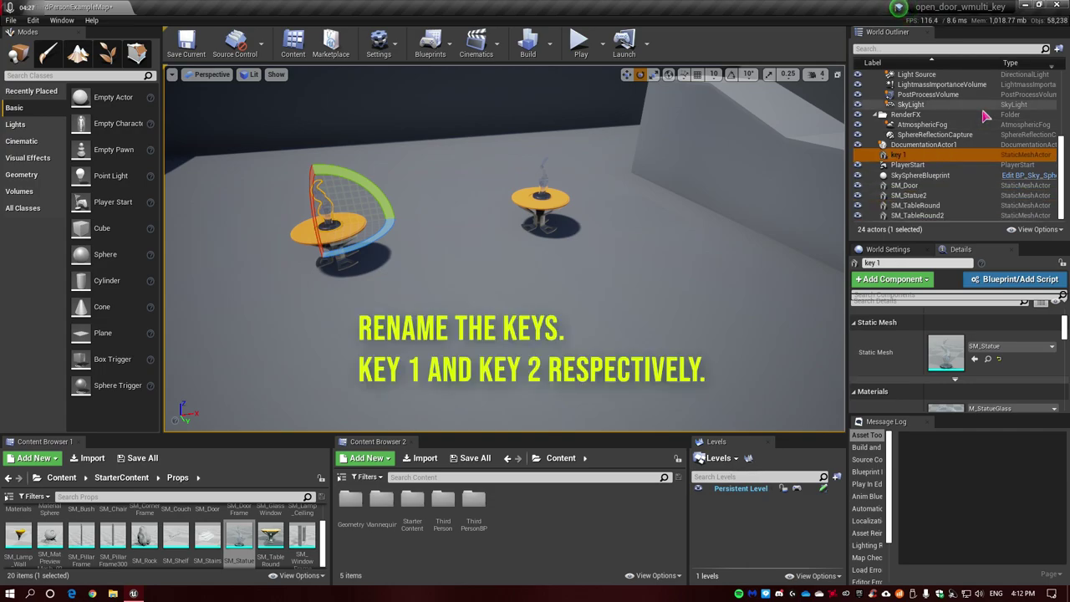
pyautogui.click(541, 182)
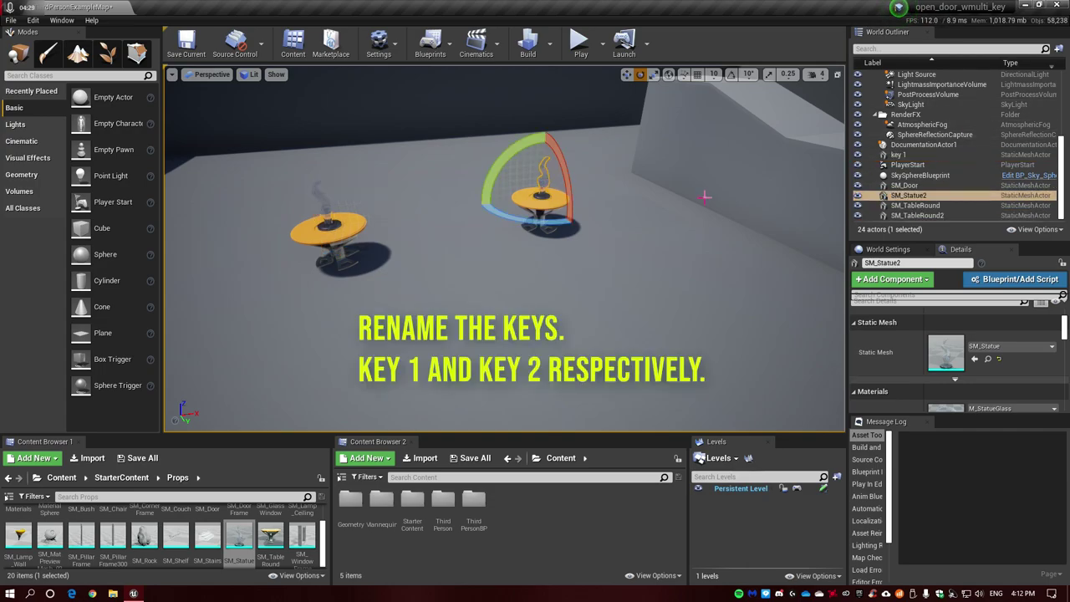
pyautogui.click(913, 196)
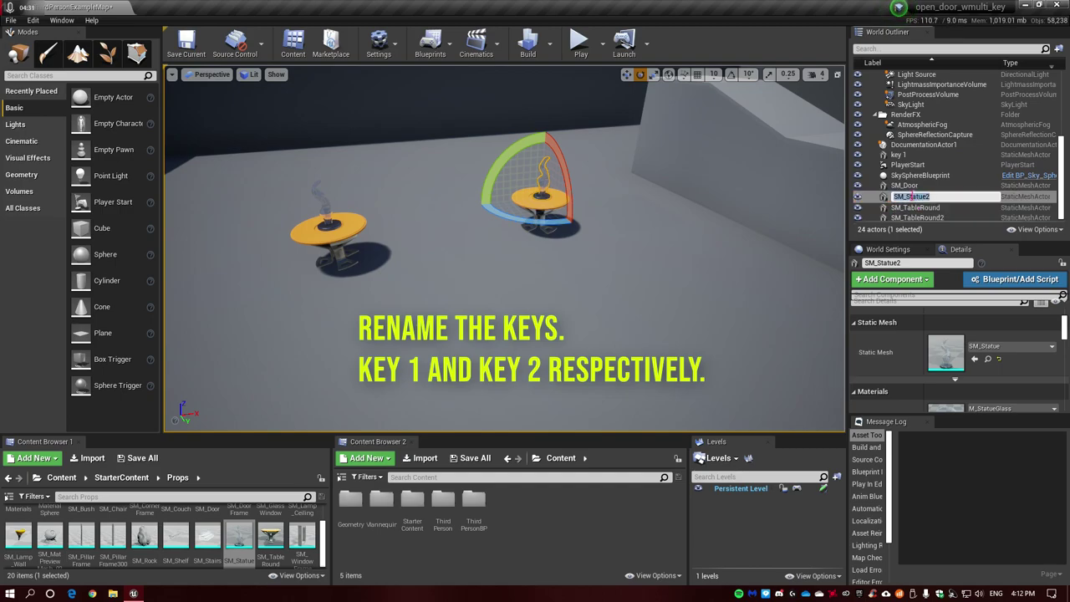
pyautogui.write('key 2')
pyautogui.press('Return')
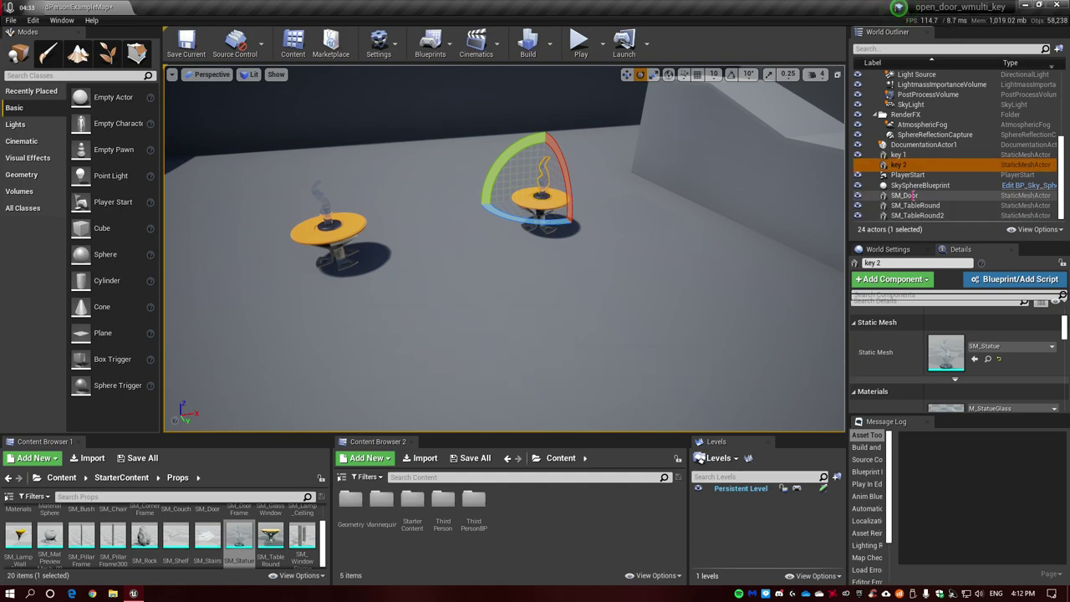
pyautogui.press('f')
pyautogui.moveTo(504, 248); pyautogui.dragTo(504, 248, button='right')
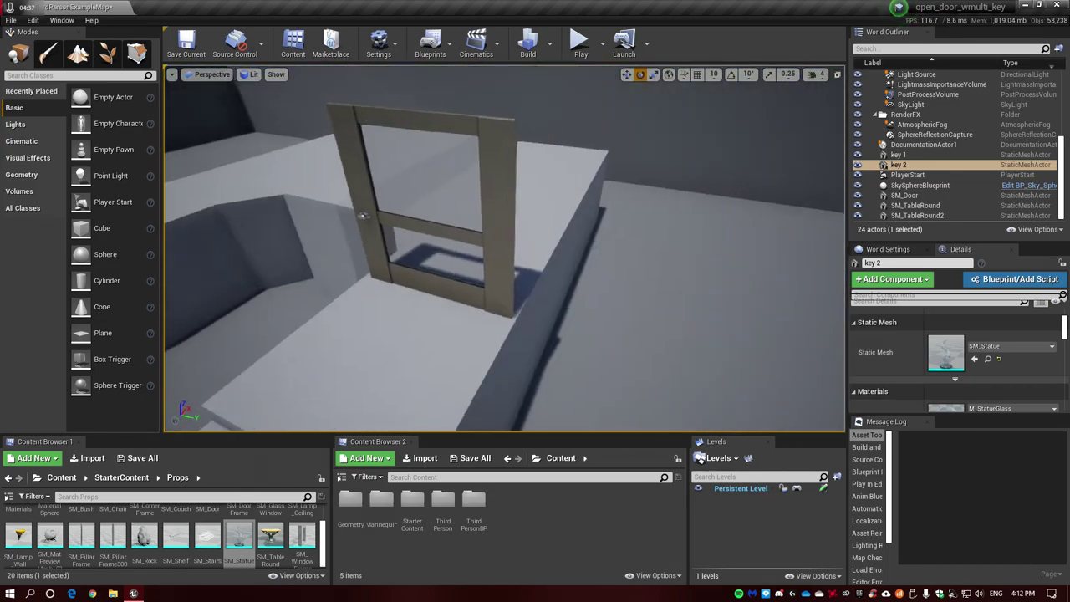
# Rename the SM_Door actor to 'door' and frame it in the viewport
pyautogui.click(456, 209)
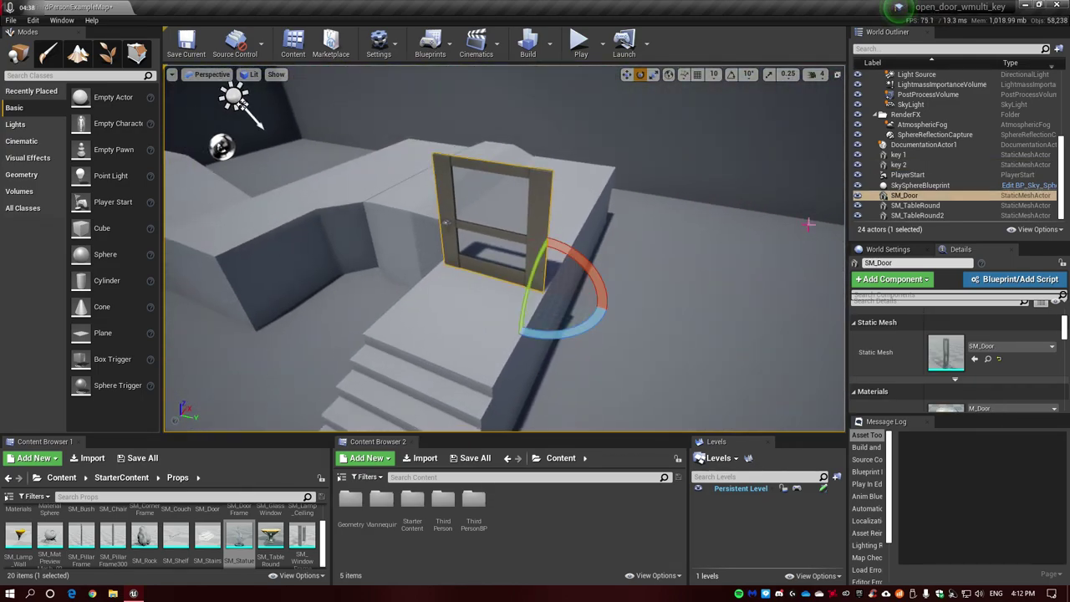
pyautogui.click(912, 195)
pyautogui.write('oor')
pyautogui.press('Return')
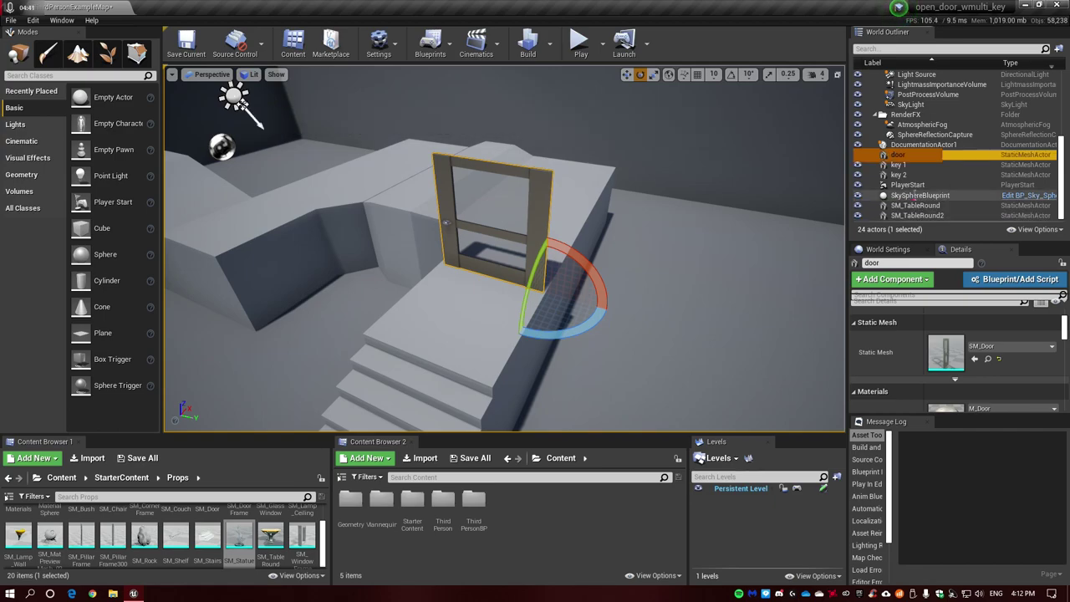
pyautogui.moveTo(504, 249); pyautogui.dragTo(504, 248, button='right')
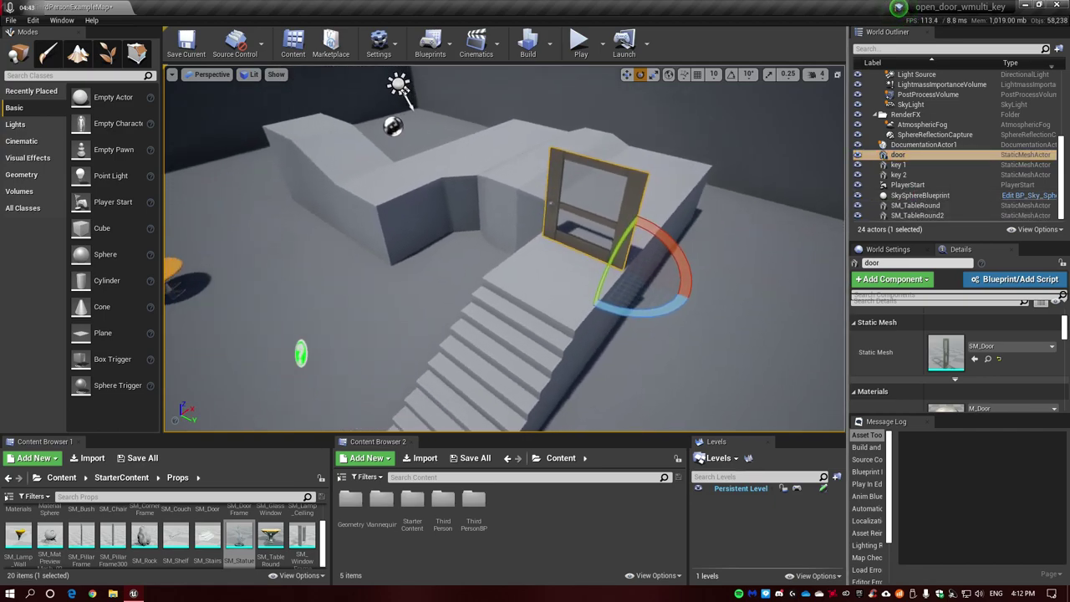
pyautogui.press('f')
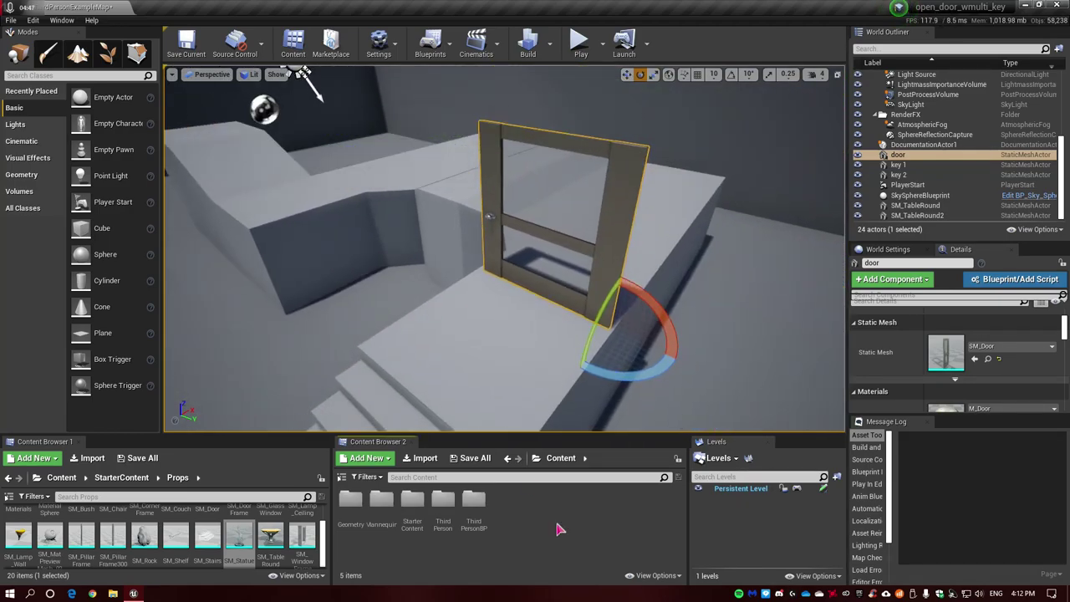
# Bring up the Cinematics toolbar options for adding a level sequence
pyautogui.rightClick(540, 541)
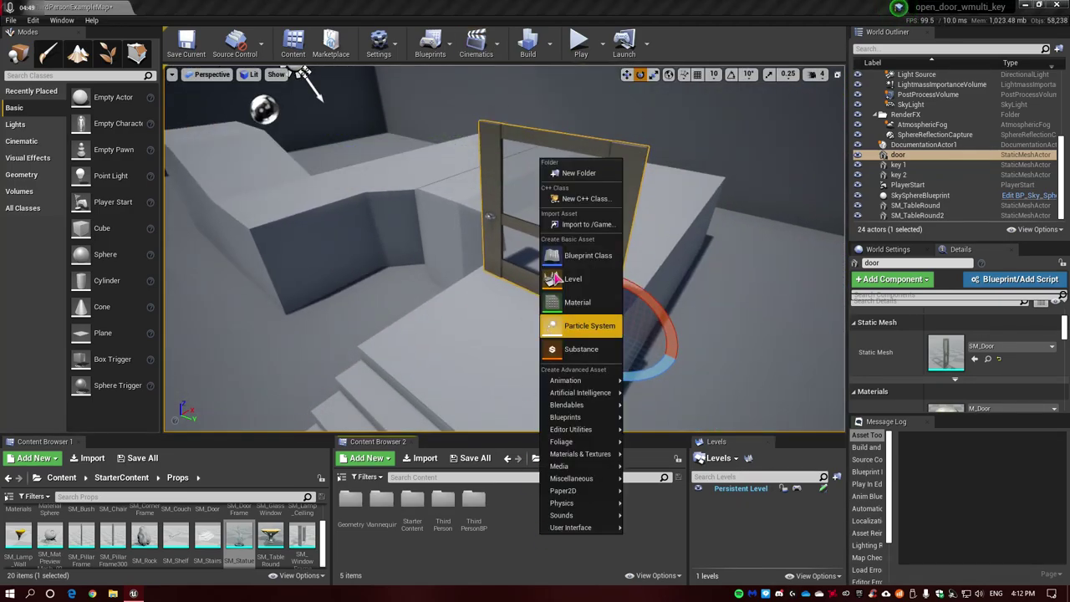
pyautogui.click(502, 291)
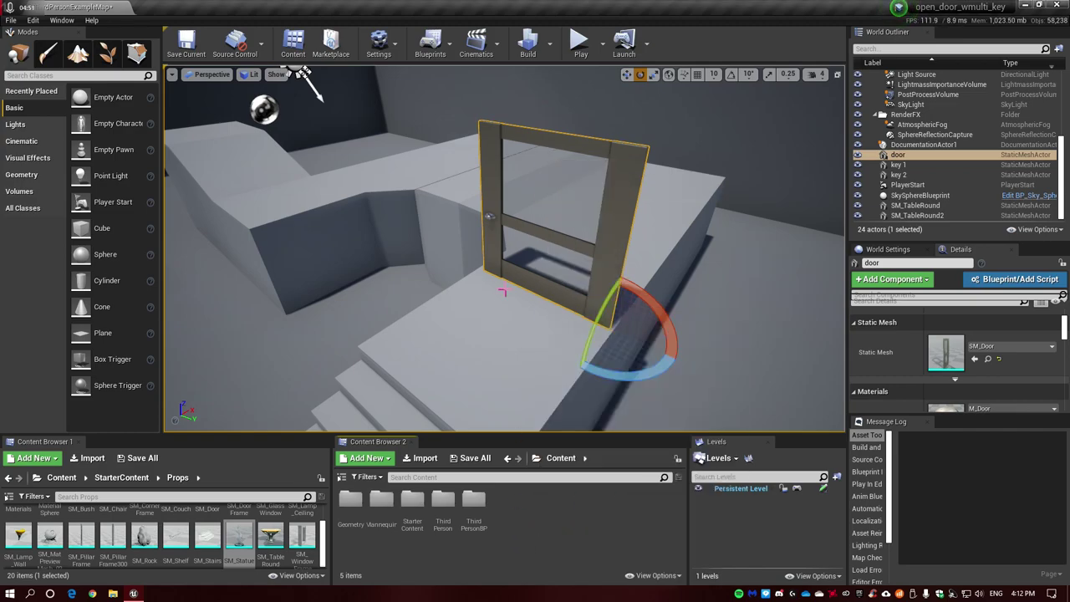
pyautogui.click(430, 44)
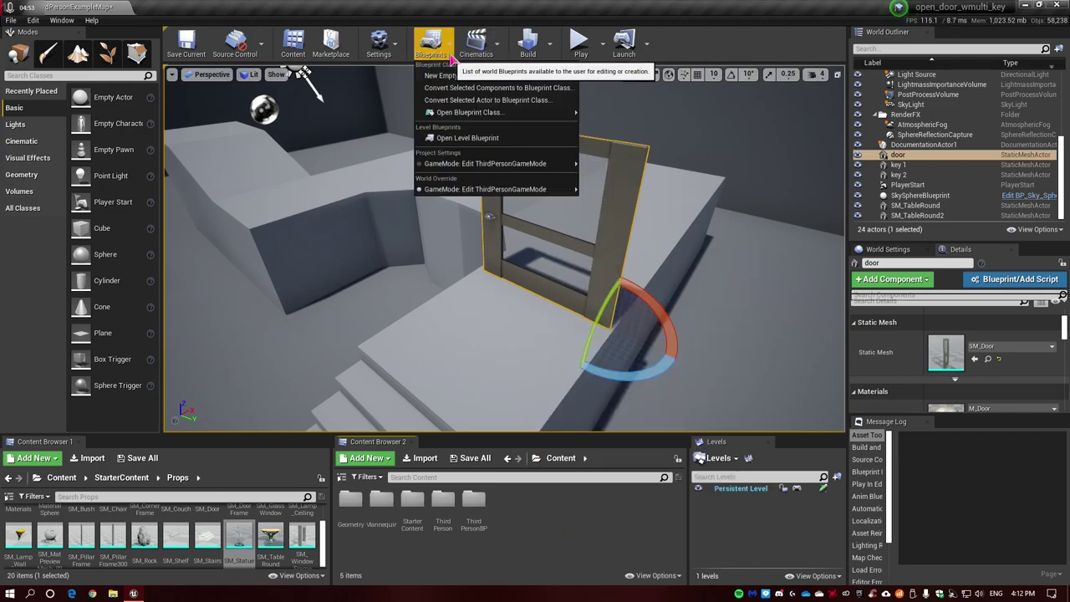
pyautogui.click(476, 44)
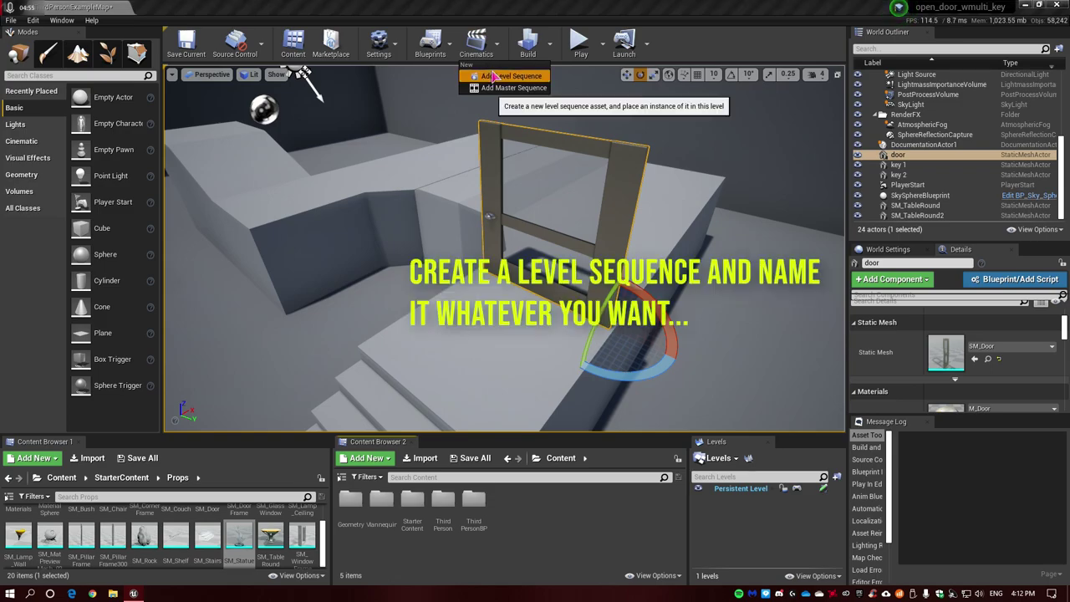
# Add a level sequence saved as door_anim, creating an ANimations folder along the way
pyautogui.click(492, 74)
pyautogui.rightClick(536, 267)
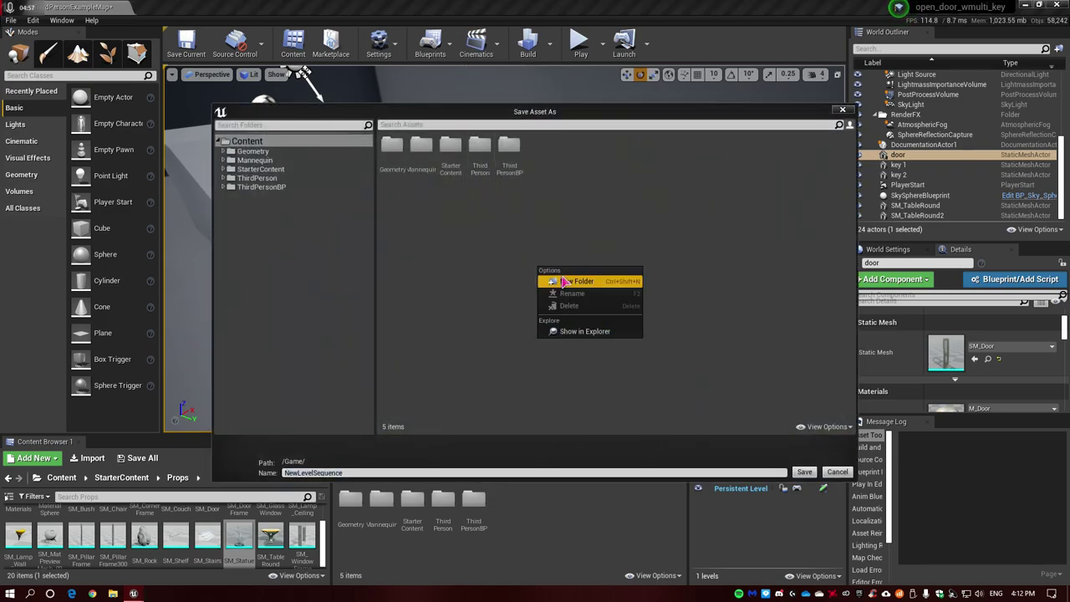
pyautogui.click(573, 278)
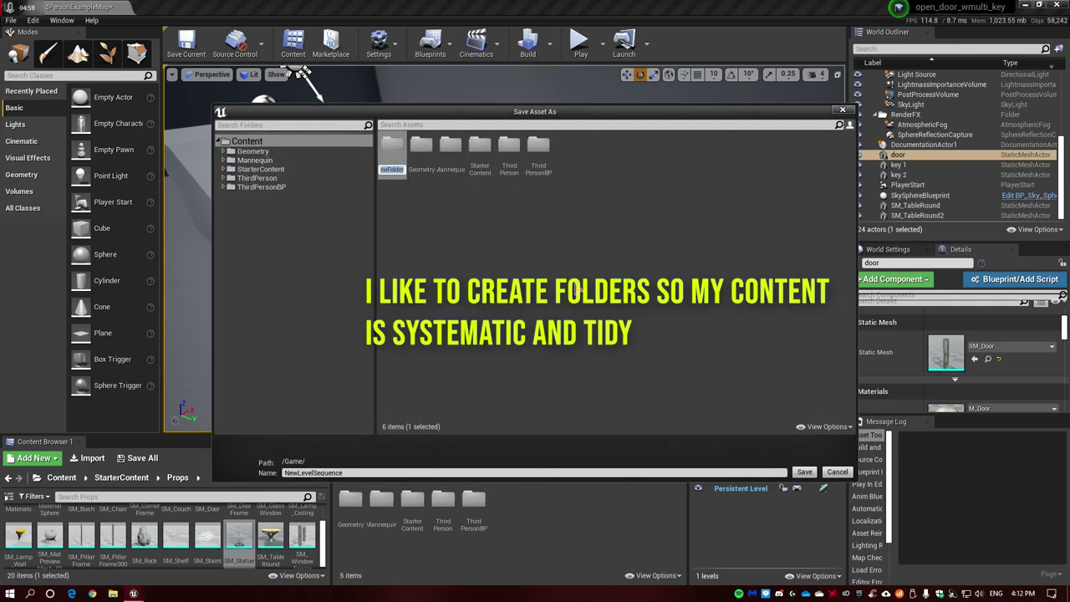
pyautogui.write('ANimations')
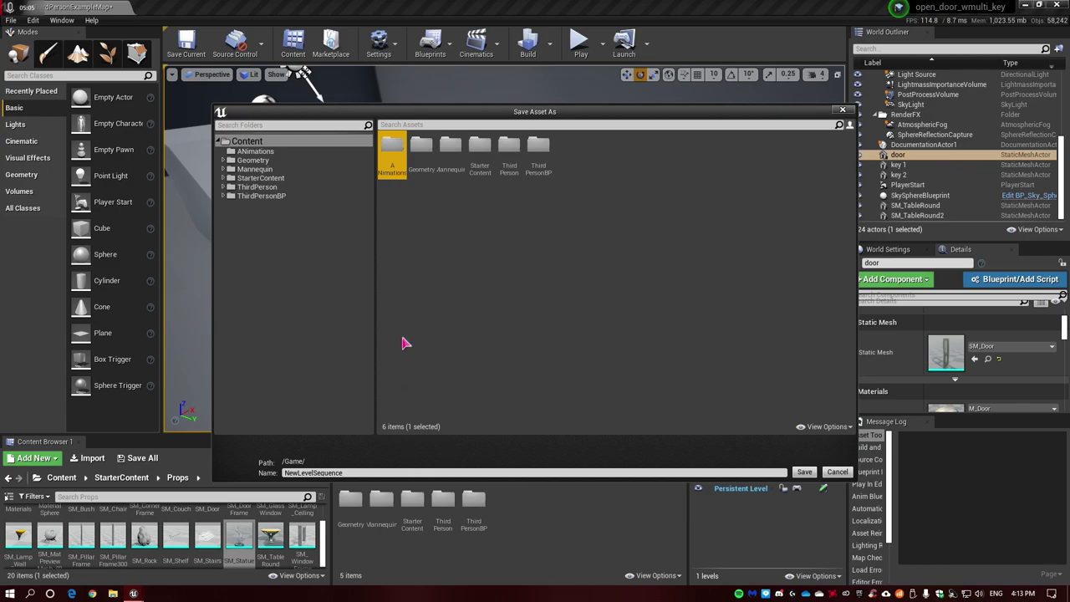
pyautogui.click(394, 169)
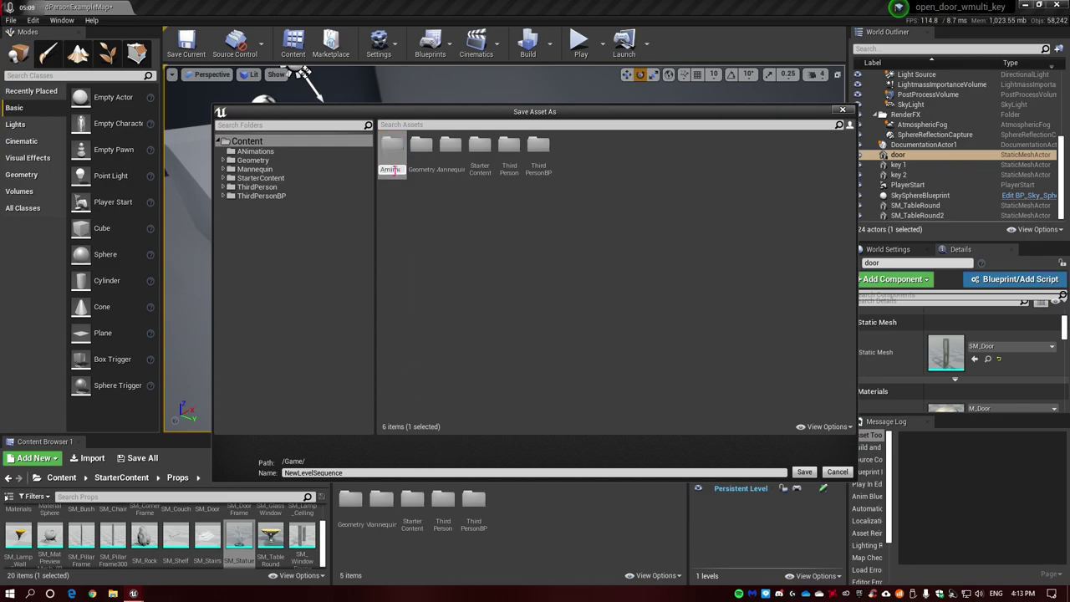
pyautogui.click(382, 473)
pyautogui.write('door_anim')
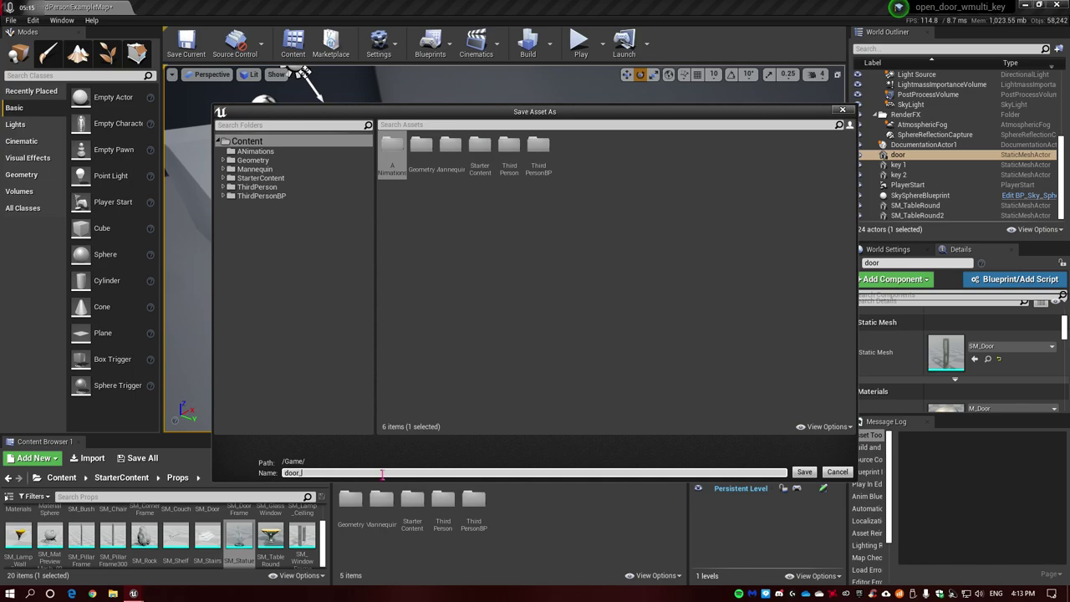
pyautogui.click(804, 472)
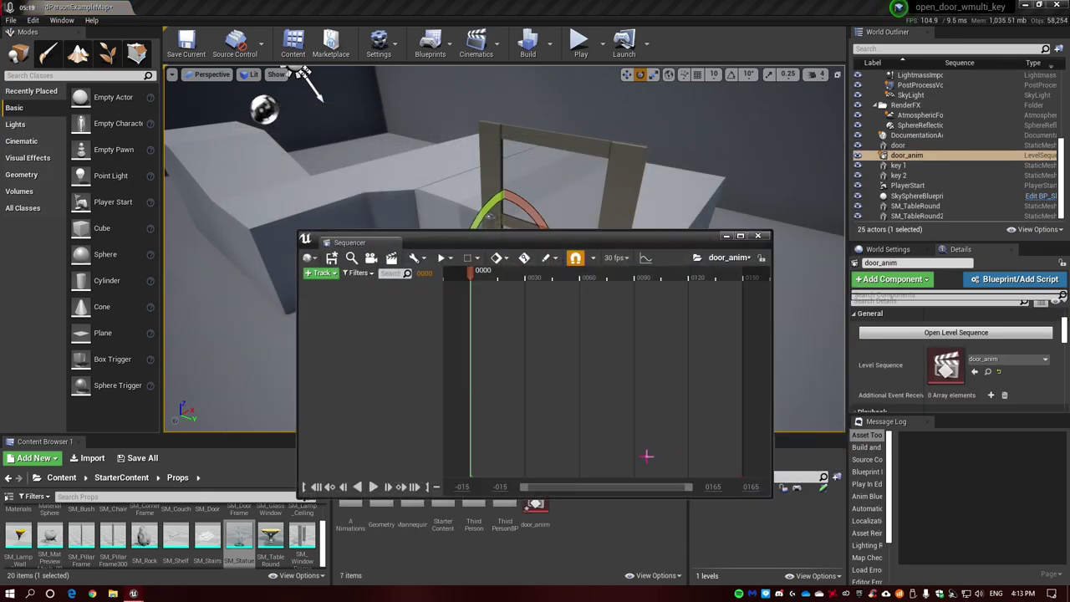
# Close Sequencer and move door_anim into the ANimations folder
pyautogui.click(759, 237)
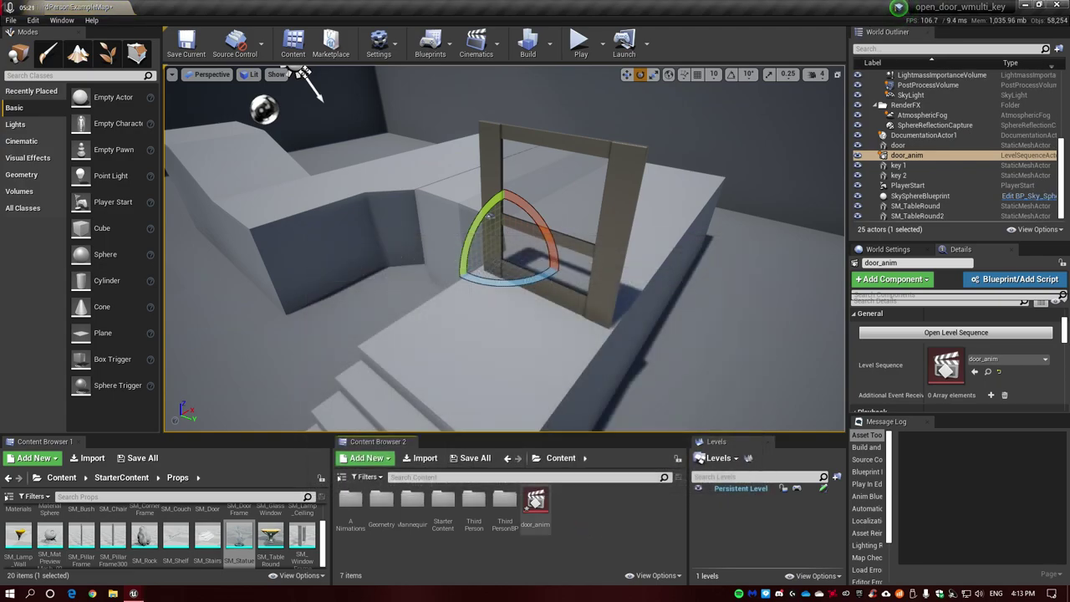
pyautogui.moveTo(535, 502); pyautogui.dragTo(350, 503)
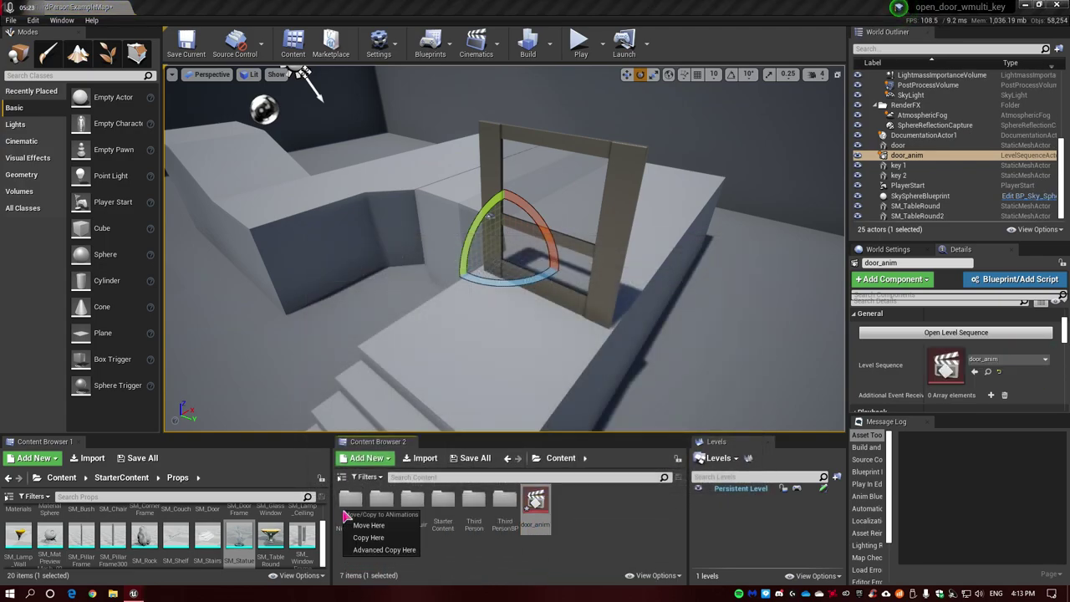
pyautogui.click(365, 526)
pyautogui.doubleClick(352, 506)
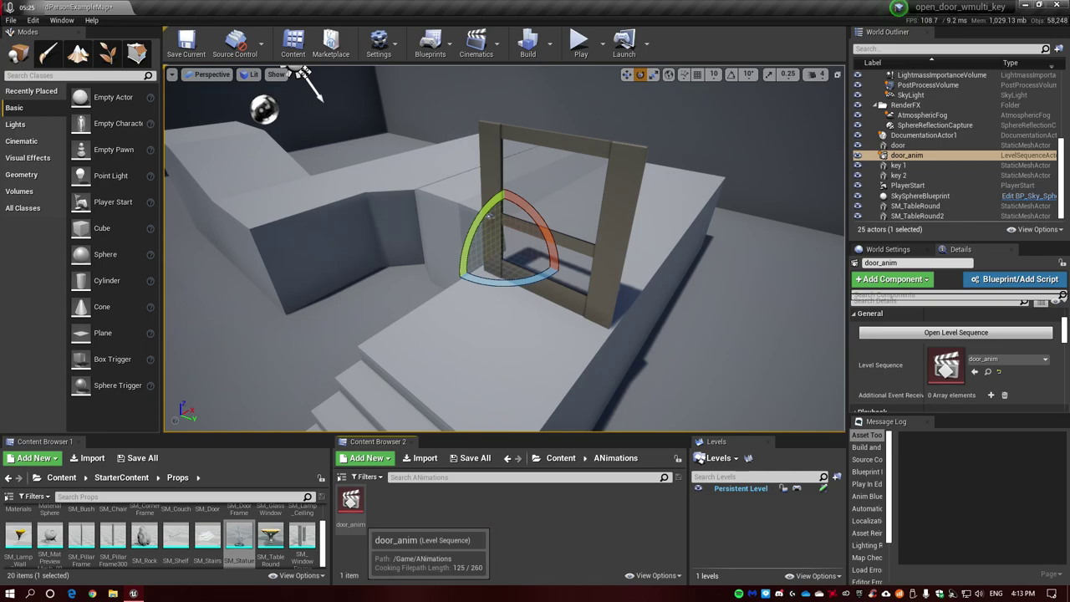
# Reopen door_anim and add the door actor as a track in Sequencer
pyautogui.doubleClick(355, 520)
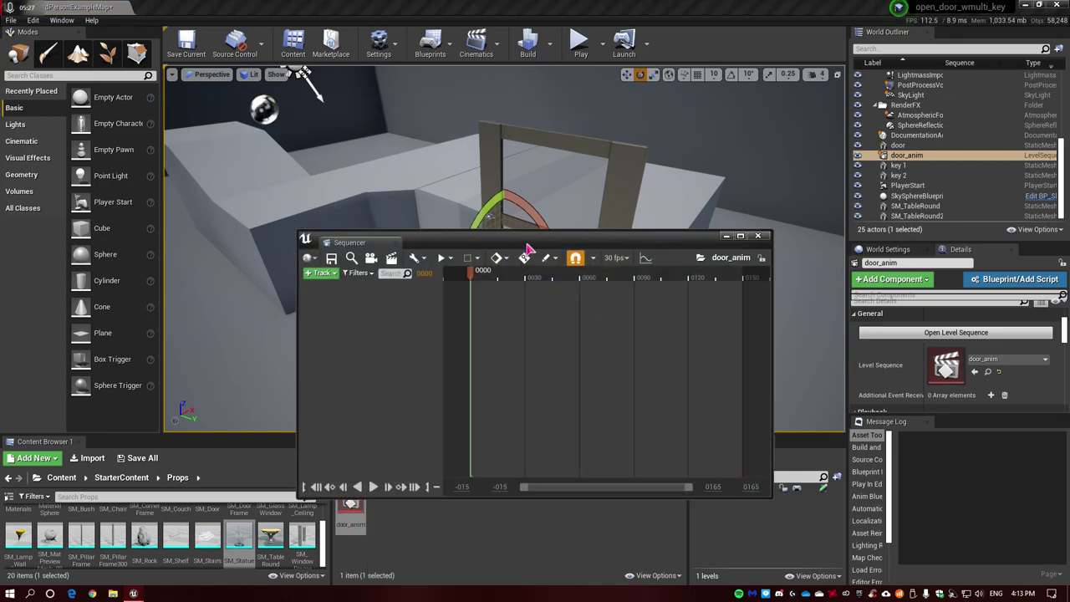
pyautogui.moveTo(528, 250); pyautogui.dragTo(542, 306)
pyautogui.click(898, 145)
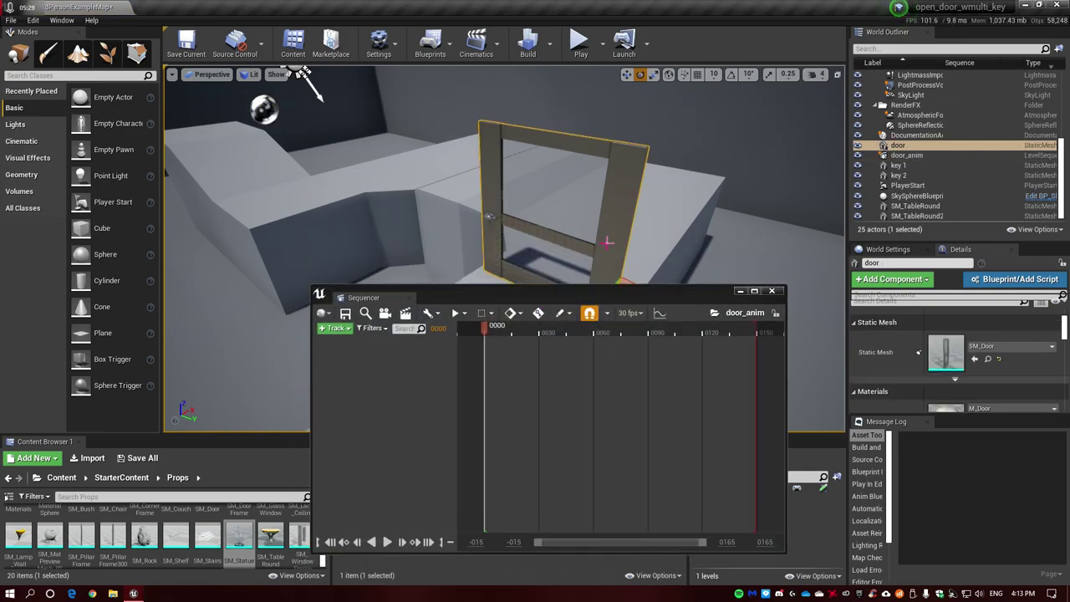
pyautogui.click(334, 328)
pyautogui.moveTo(418, 340)
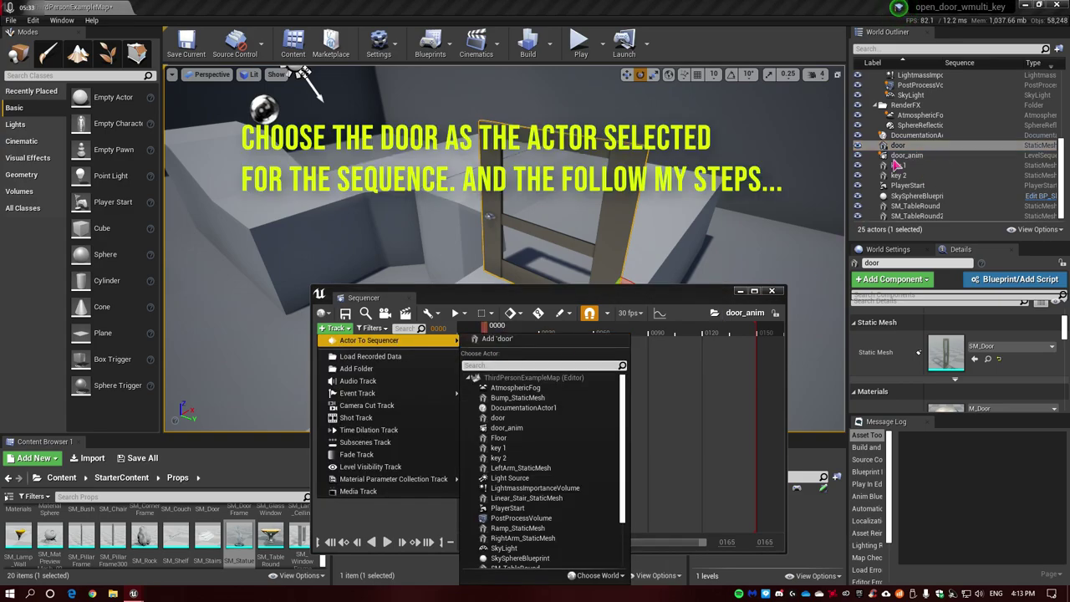
pyautogui.click(525, 340)
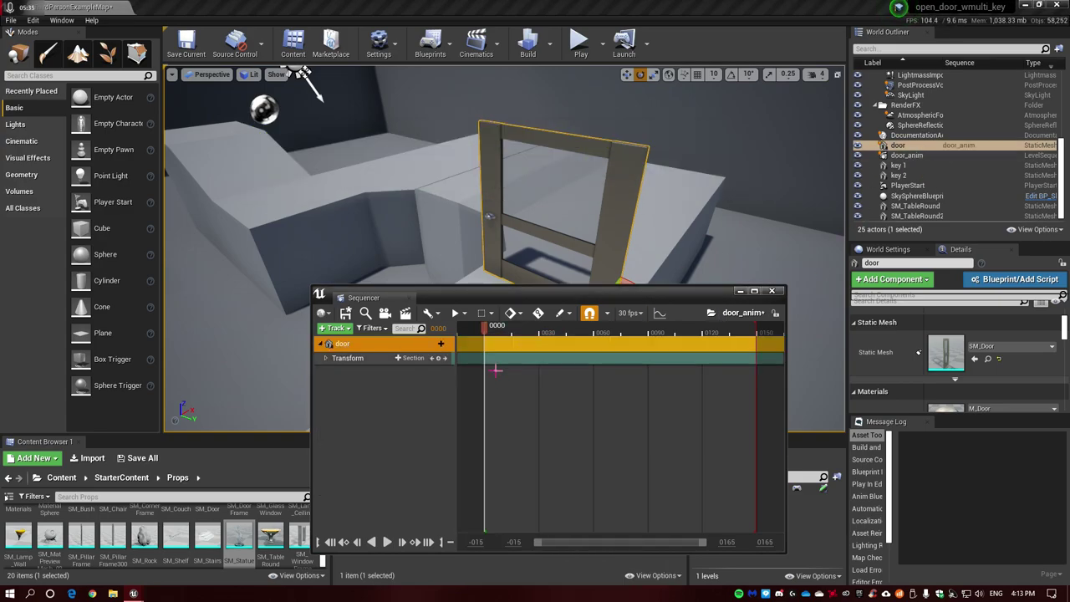
# Set the sequence to 60 fps and show the timeline in seconds
pyautogui.click(626, 314)
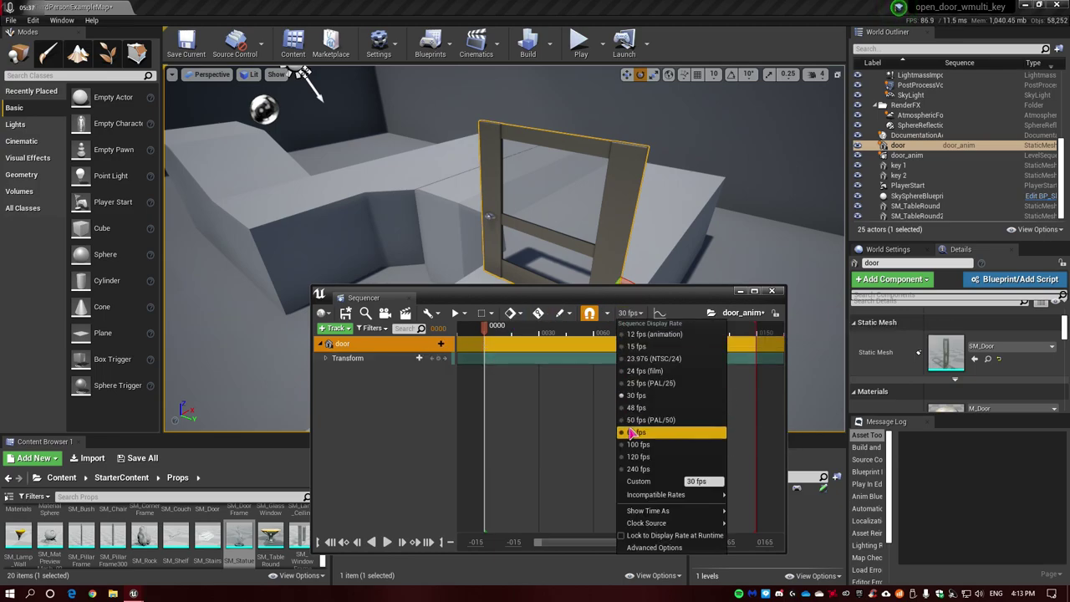
pyautogui.click(637, 432)
pyautogui.click(629, 316)
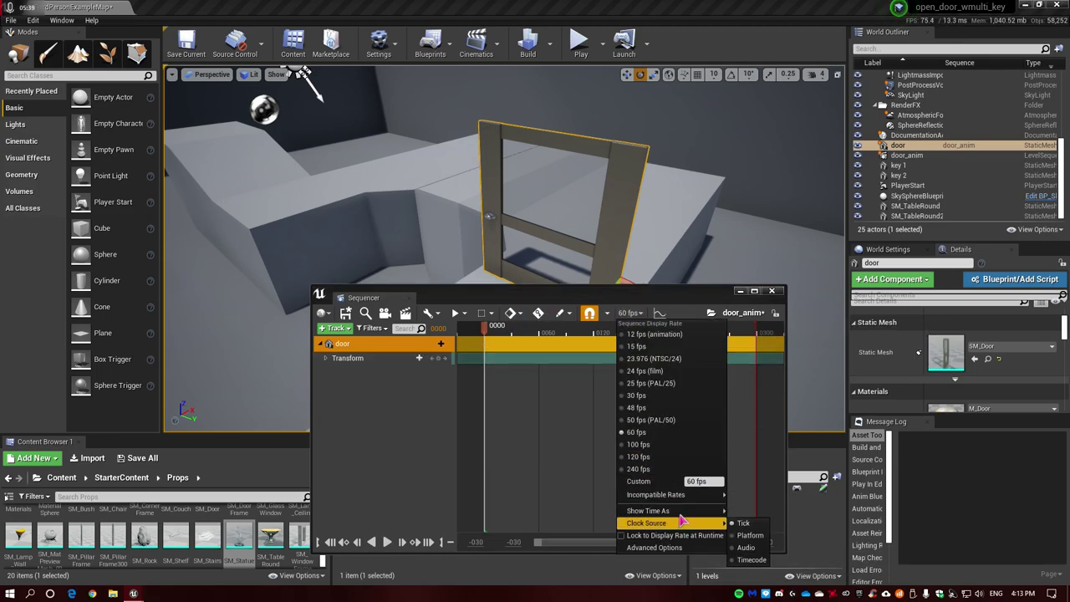
pyautogui.moveTo(711, 510)
pyautogui.click(759, 527)
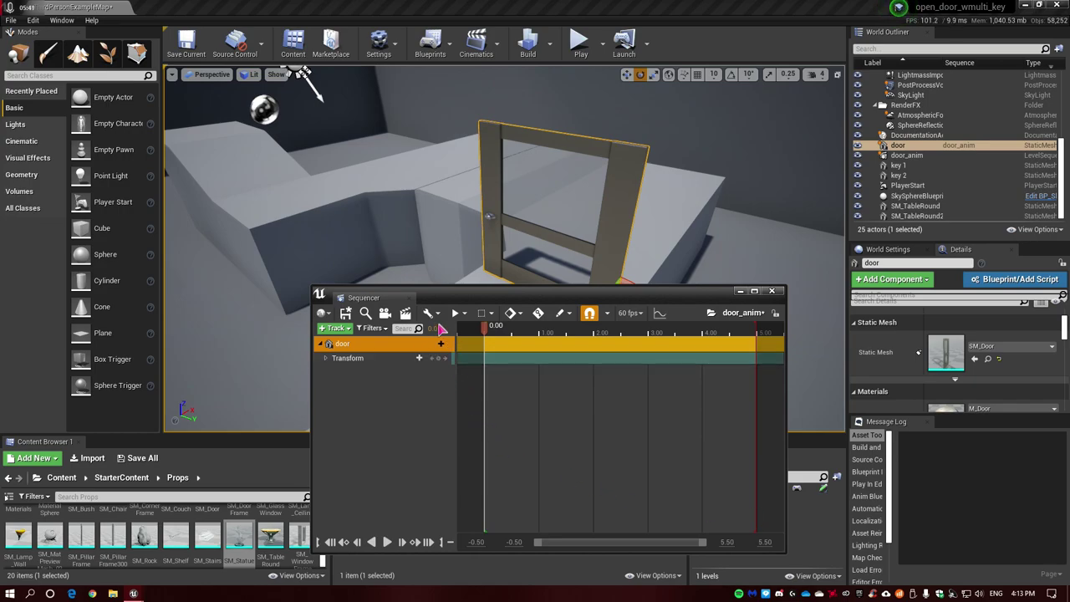
# Key the door closed at 0.00 and rotated about 94° open at 2.00, then preview it
pyautogui.click(439, 358)
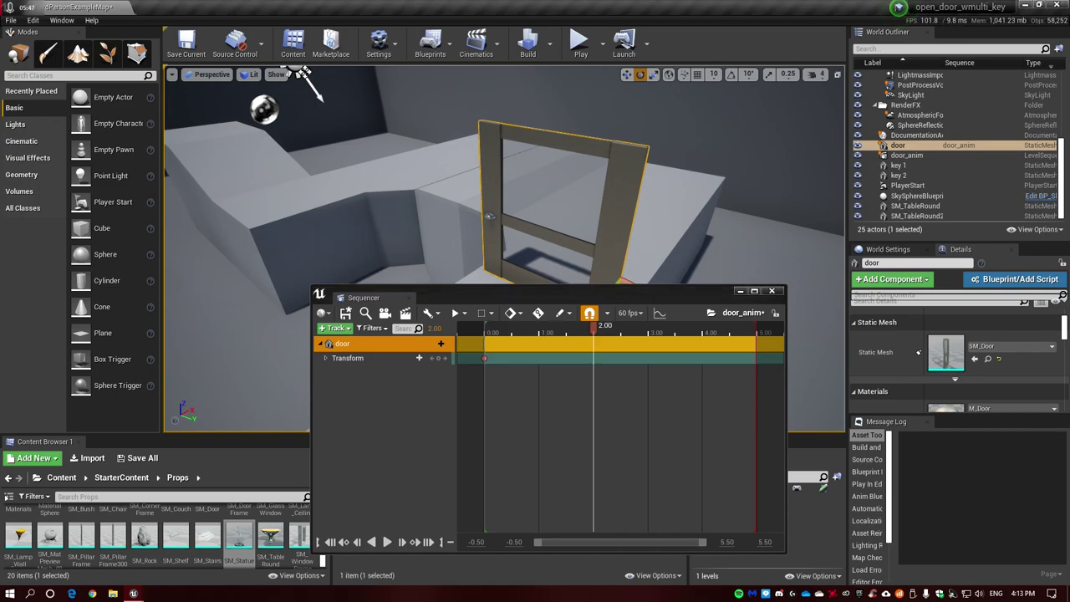
pyautogui.press('e')
pyautogui.moveTo(306, 71); pyautogui.dragTo(258, 294, button='right')
pyautogui.moveTo(539, 251); pyautogui.dragTo(633, 250)
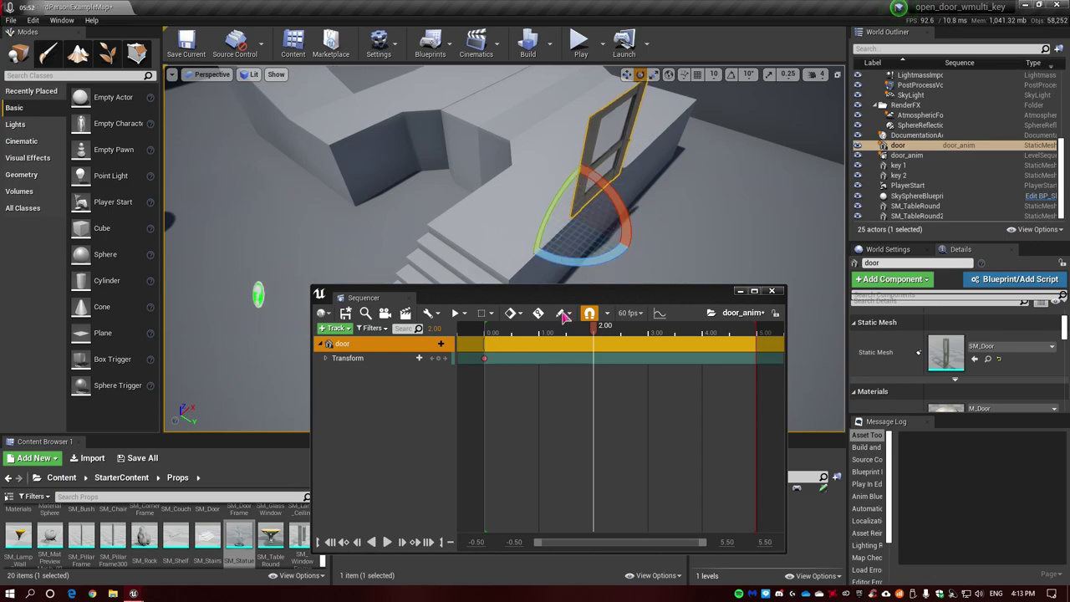
pyautogui.click(438, 358)
pyautogui.moveTo(602, 333)
pyautogui.mouseDown()
pyautogui.moveTo(566, 330)
pyautogui.moveTo(578, 328)
pyautogui.mouseUp()
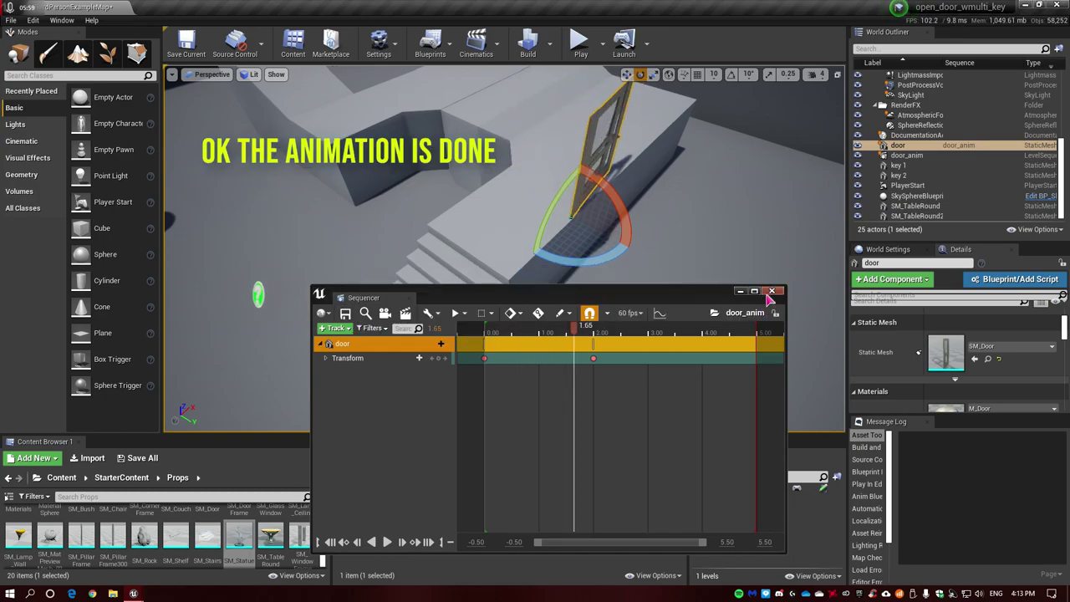
pyautogui.click(773, 292)
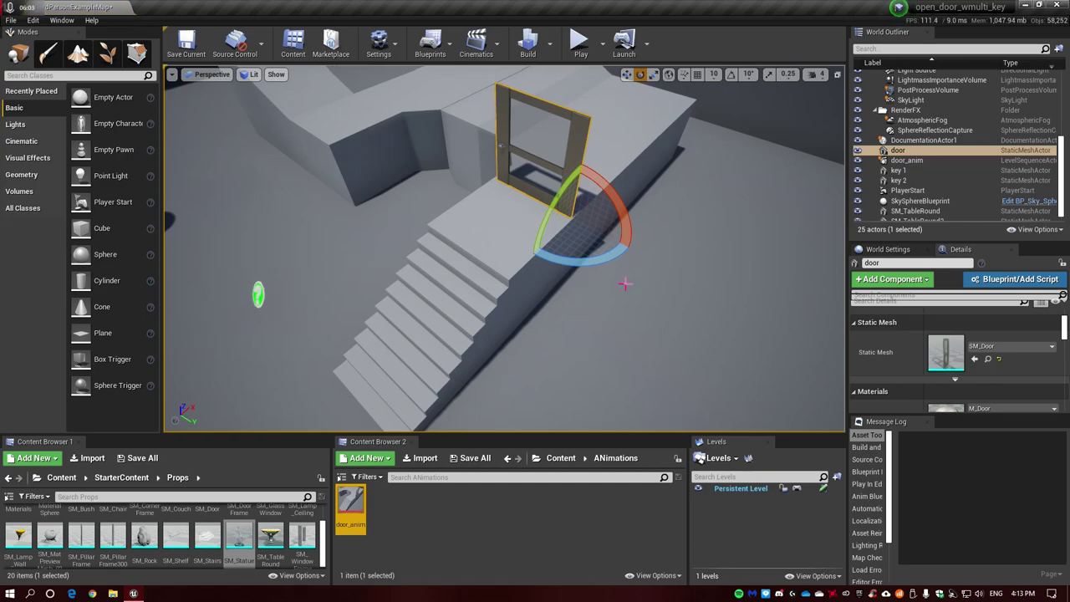
# Fly the camera toward the door, then open the door actor's World Outliner context menu
pyautogui.moveTo(626, 285)
pyautogui.mouseDown(button='right')
pyautogui.moveTo(445, 127)
pyautogui.moveTo(532, 159)
pyautogui.moveTo(689, 336)
pyautogui.mouseUp(button='right')
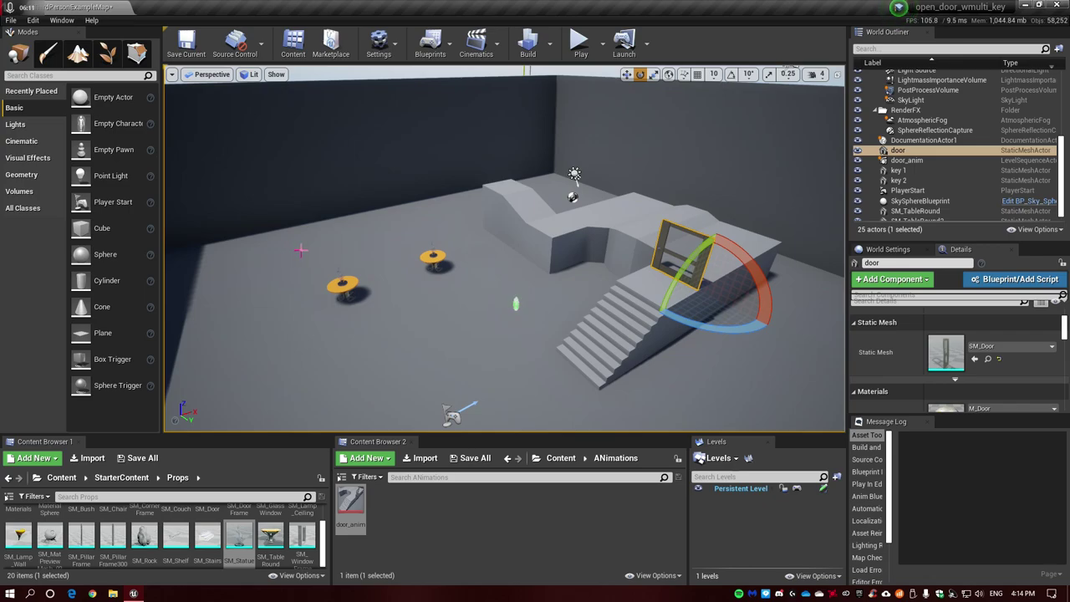
pyautogui.moveTo(582, 353)
pyautogui.mouseDown(button='right')
pyautogui.moveTo(501, 276)
pyautogui.moveTo(468, 285)
pyautogui.mouseUp(button='right')
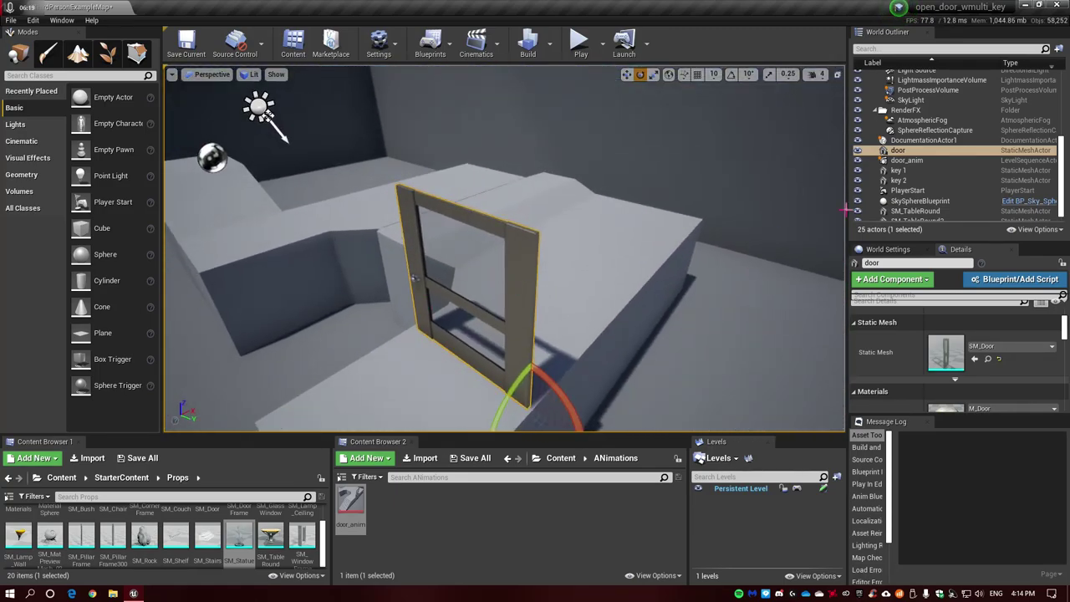
pyautogui.rightClick(914, 153)
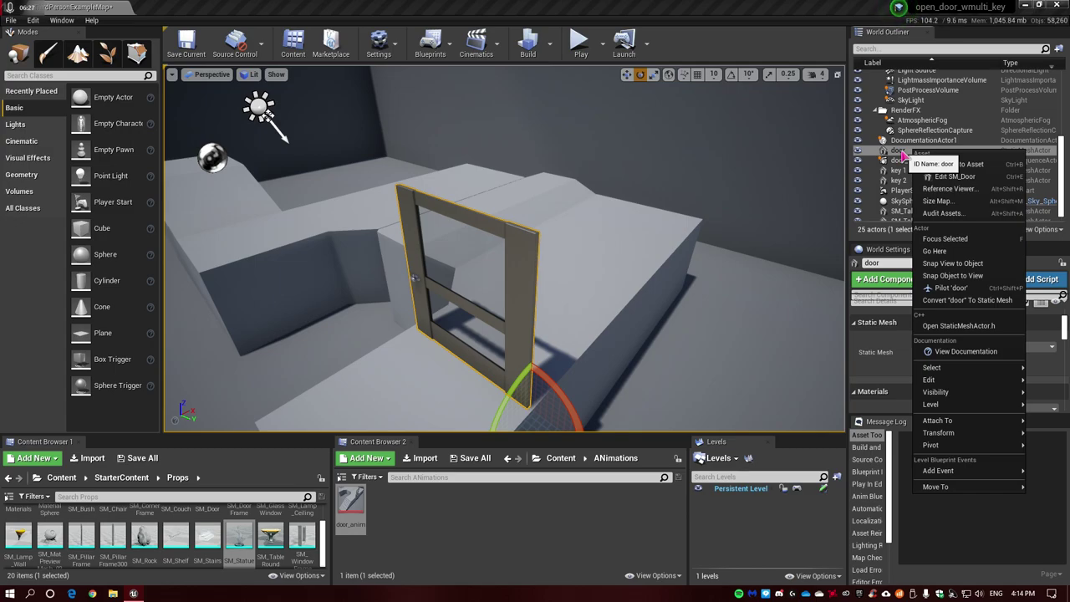
# Turn the door into door_Blueprint via Blueprint/Add Script, saved in a new Blueprints folder
pyautogui.click(905, 156)
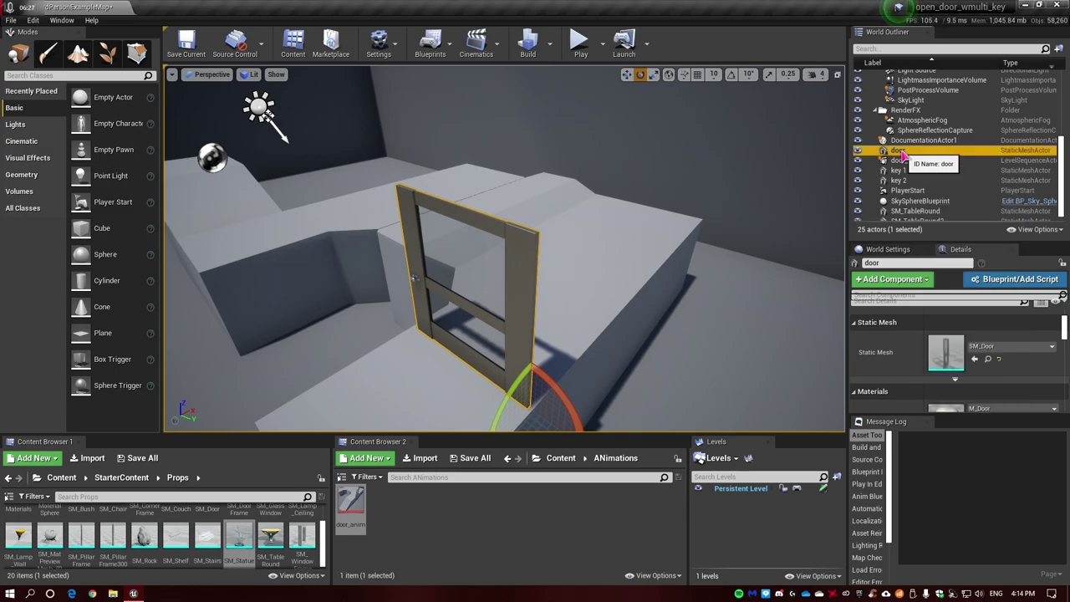
pyautogui.click(1037, 284)
pyautogui.rightClick(542, 296)
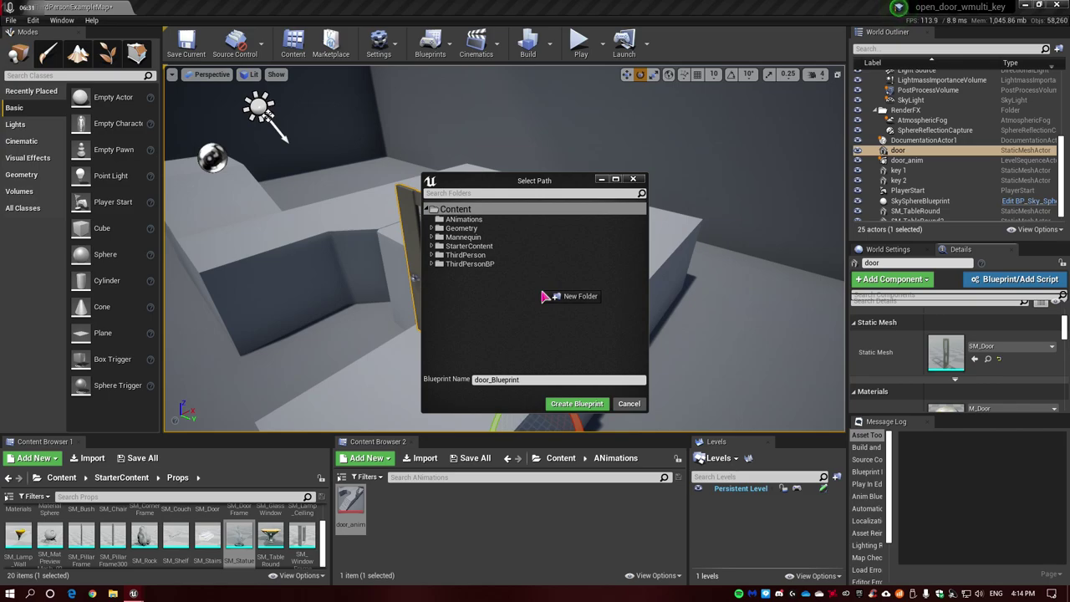
pyautogui.click(565, 301)
pyautogui.write('Blueprint')
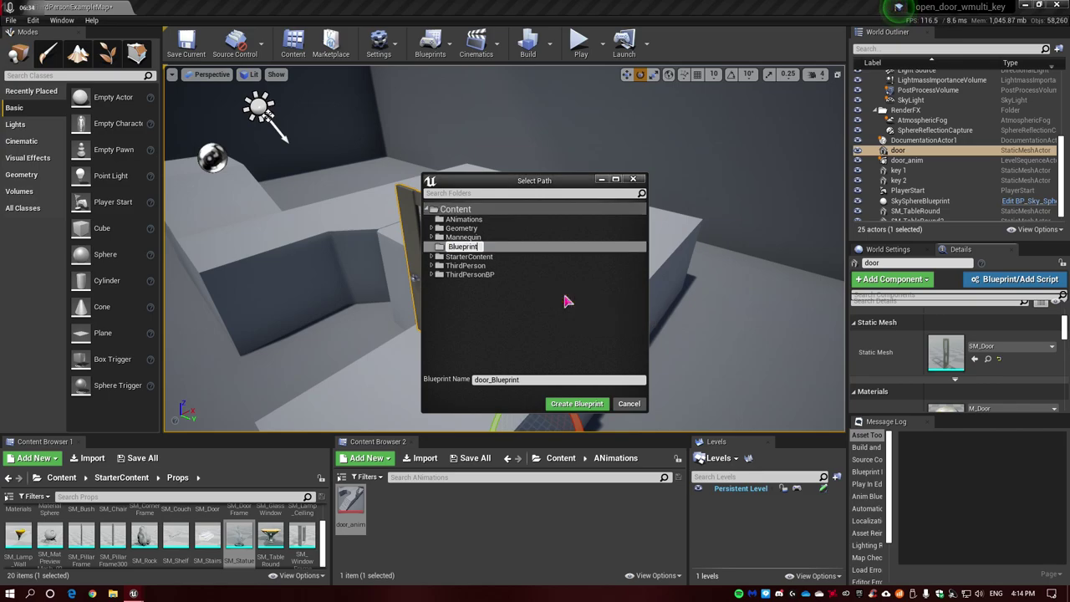
pyautogui.write('s')
pyautogui.press('Return')
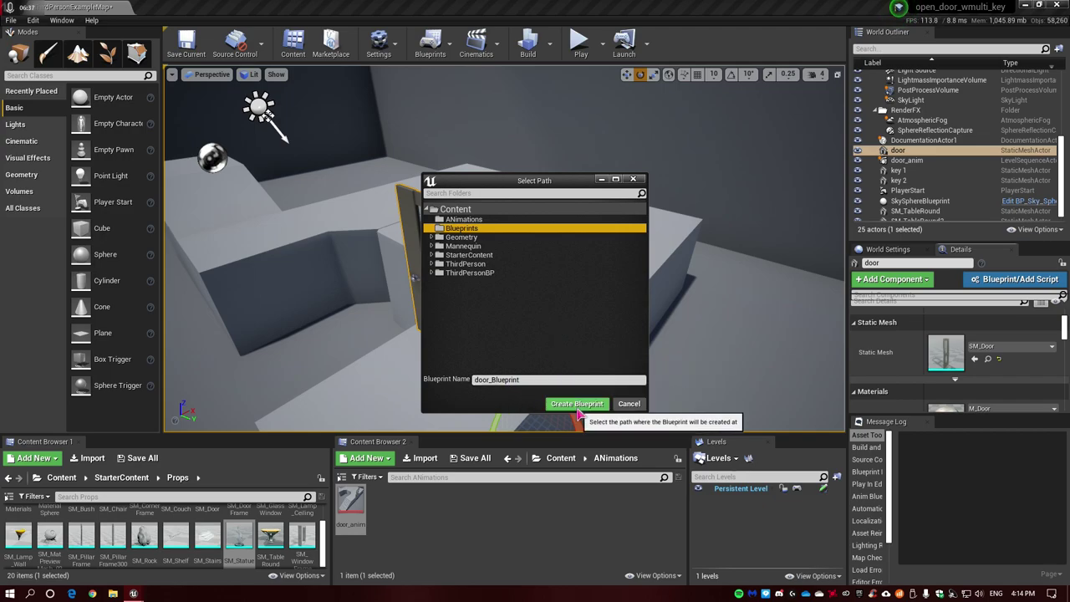
pyautogui.click(576, 405)
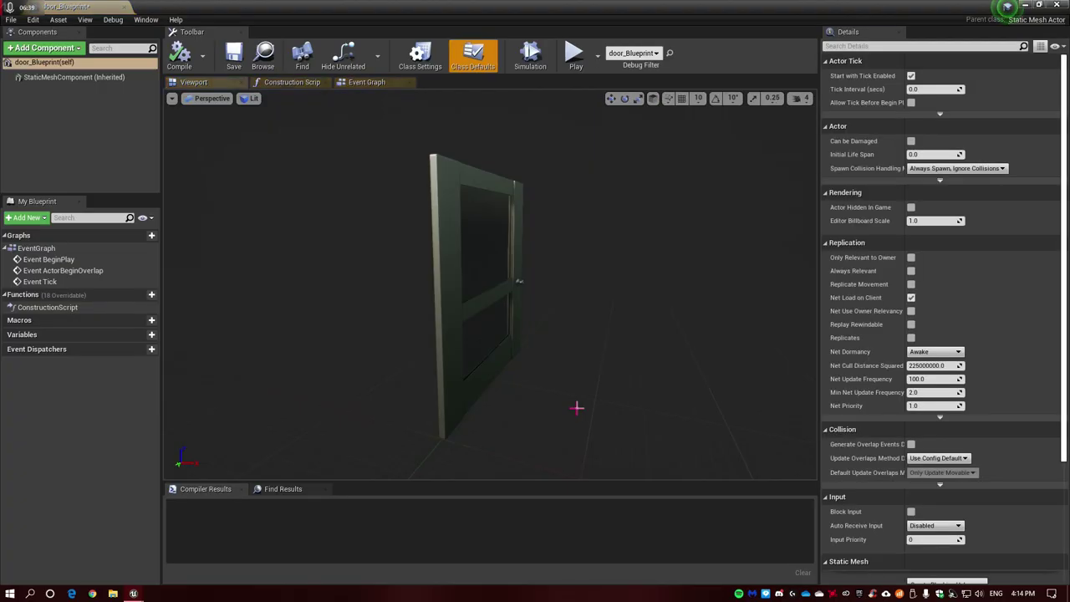
# Add a Box Collision component to door_Blueprint and name it 'door trigger'
pyautogui.click(343, 86)
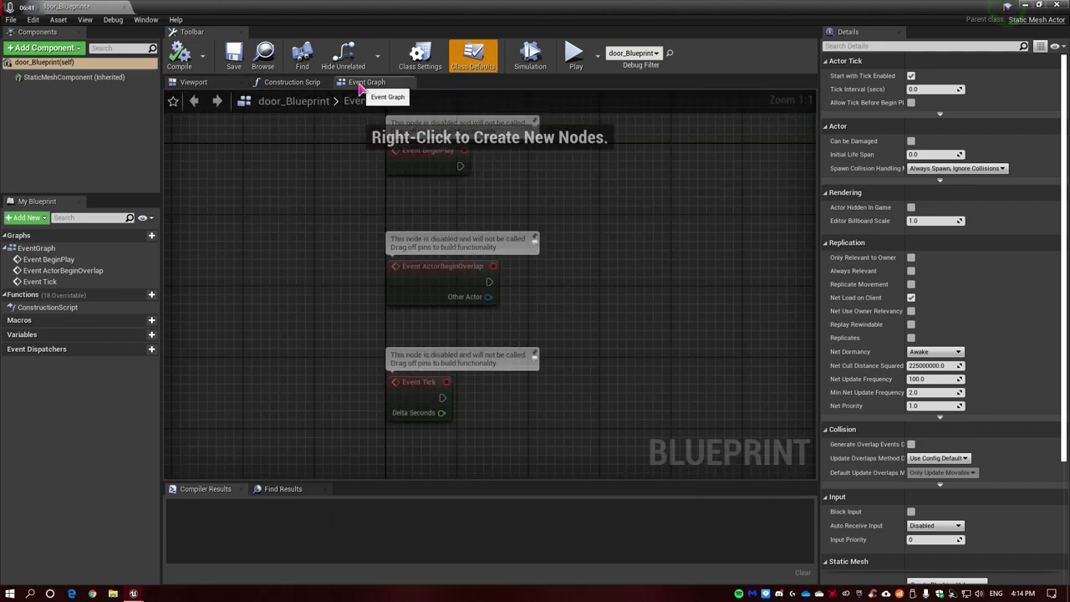
pyautogui.click(226, 86)
pyautogui.click(46, 48)
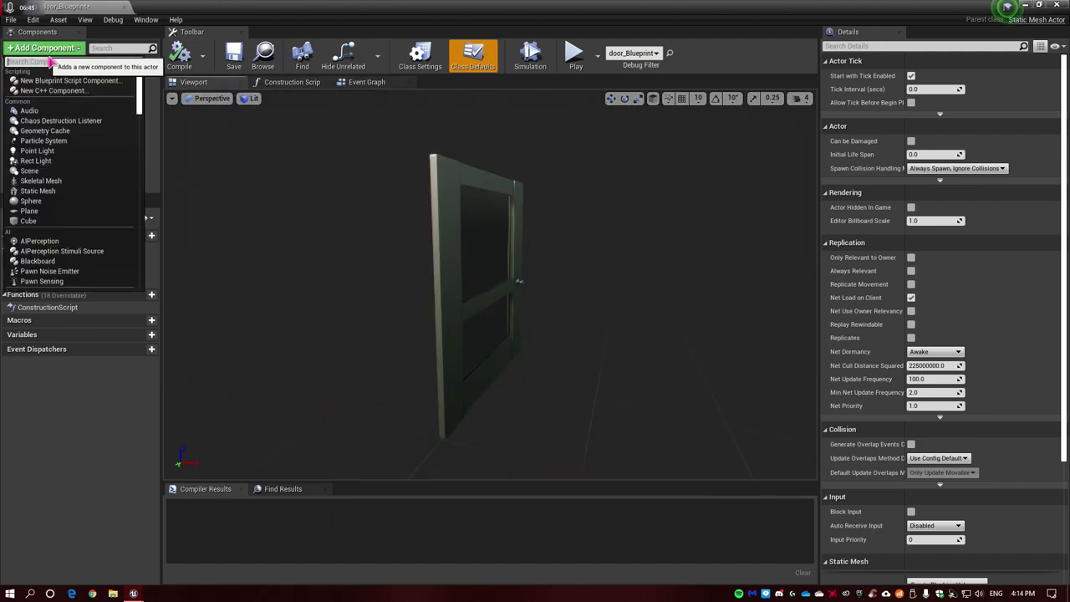
pyautogui.write('bo')
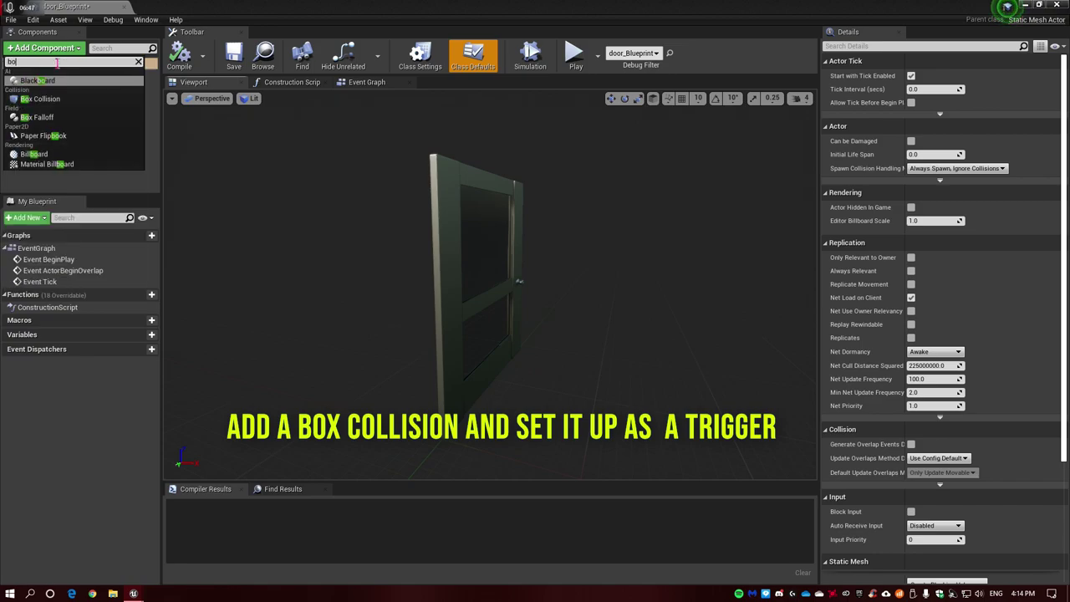
pyautogui.write('x')
pyautogui.click(42, 81)
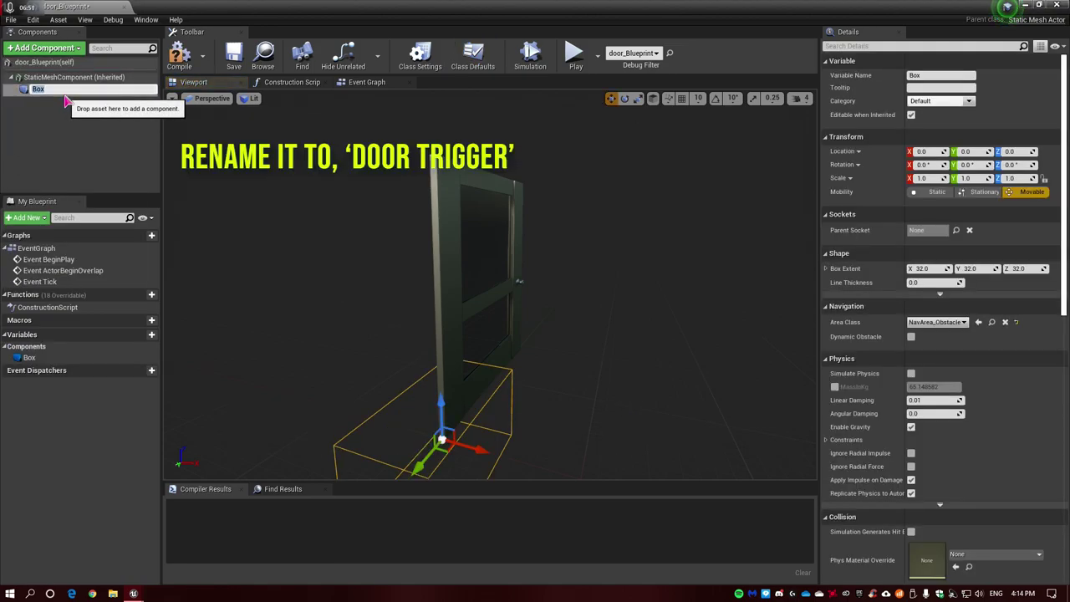
pyautogui.write('door trigger')
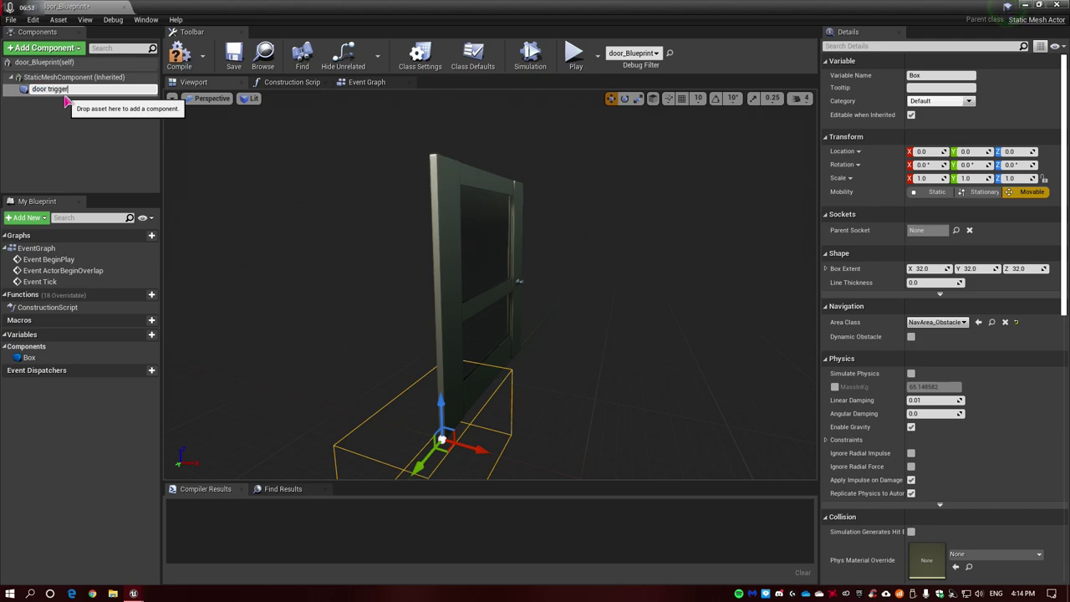
pyautogui.press('Return')
# Set the door trigger's collision preset to Trigger and compile the blueprint
pyautogui.scroll(-2, 932, 397)
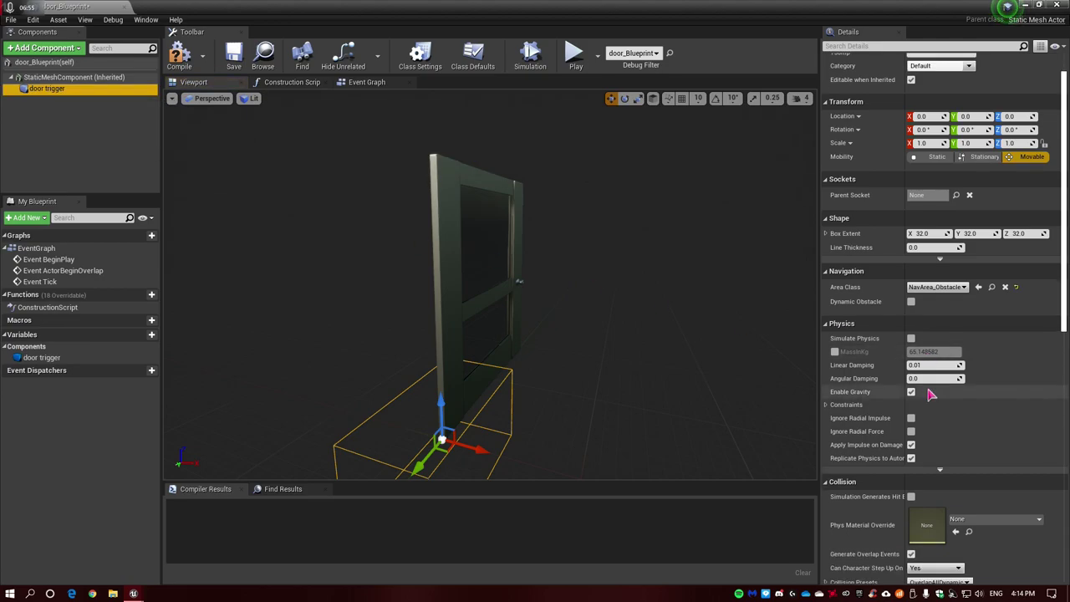
pyautogui.scroll(-1, 932, 397)
pyautogui.scroll(-2, 935, 418)
pyautogui.scroll(-1, 936, 430)
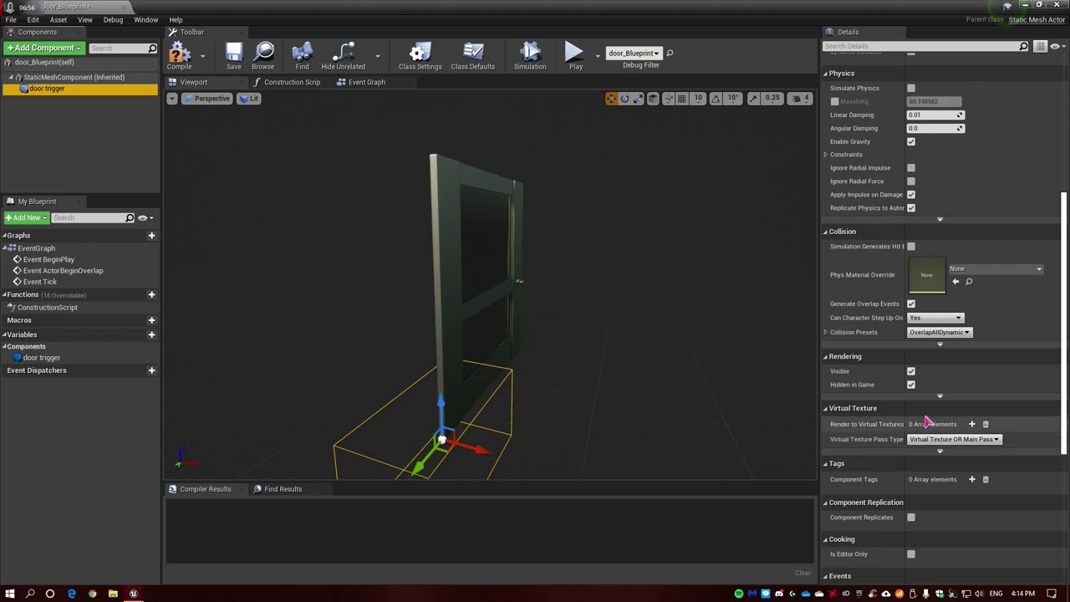
pyautogui.click(938, 333)
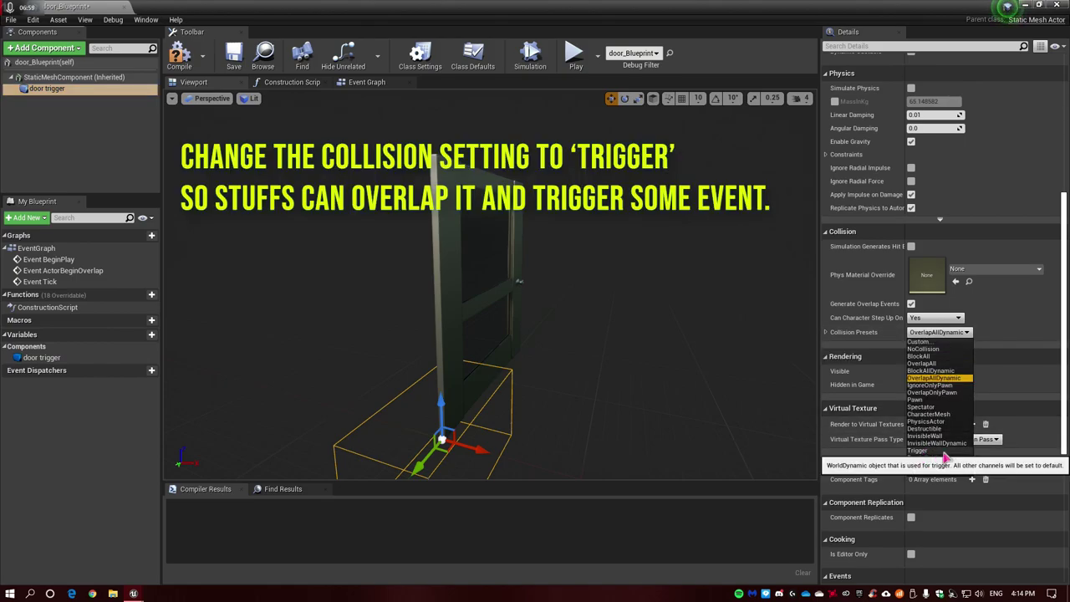
pyautogui.click(919, 450)
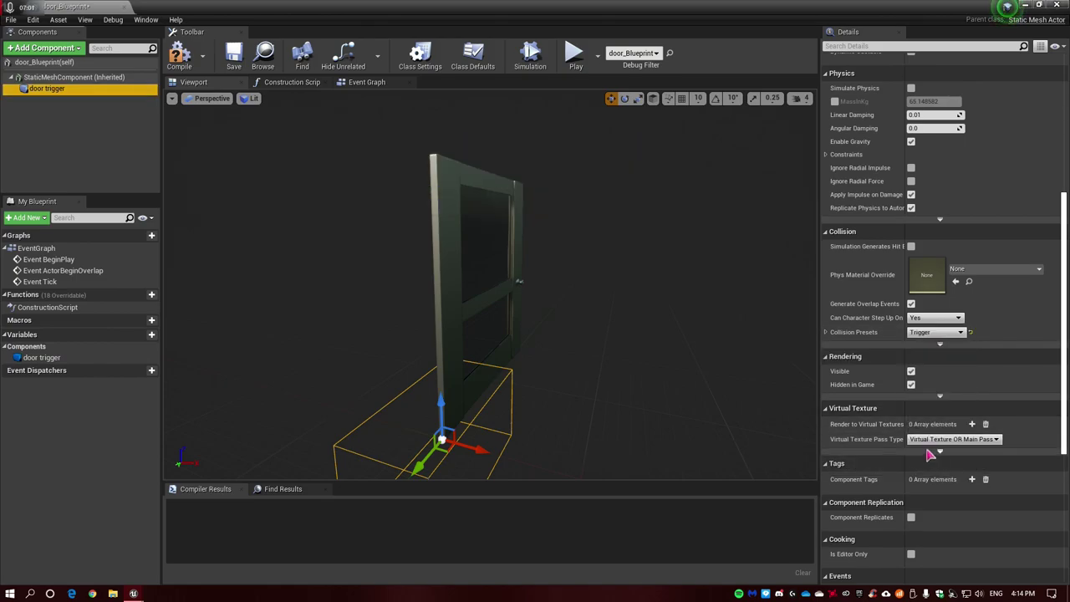
pyautogui.click(180, 58)
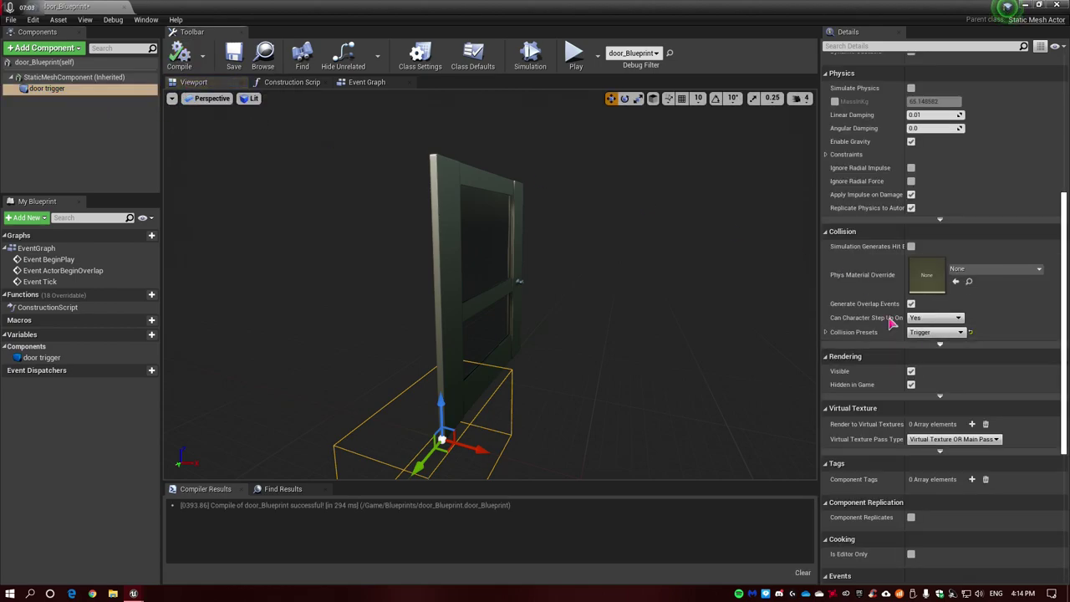
# Raise the door trigger box into the frame, scale it up around the whole door, and compile
pyautogui.moveTo(558, 217)
pyautogui.keyDown('alt'); pyautogui.mouseDown()
pyautogui.moveTo(431, 304)
pyautogui.moveTo(497, 308)
pyautogui.moveTo(493, 317)
pyautogui.mouseUp(); pyautogui.keyUp('alt')
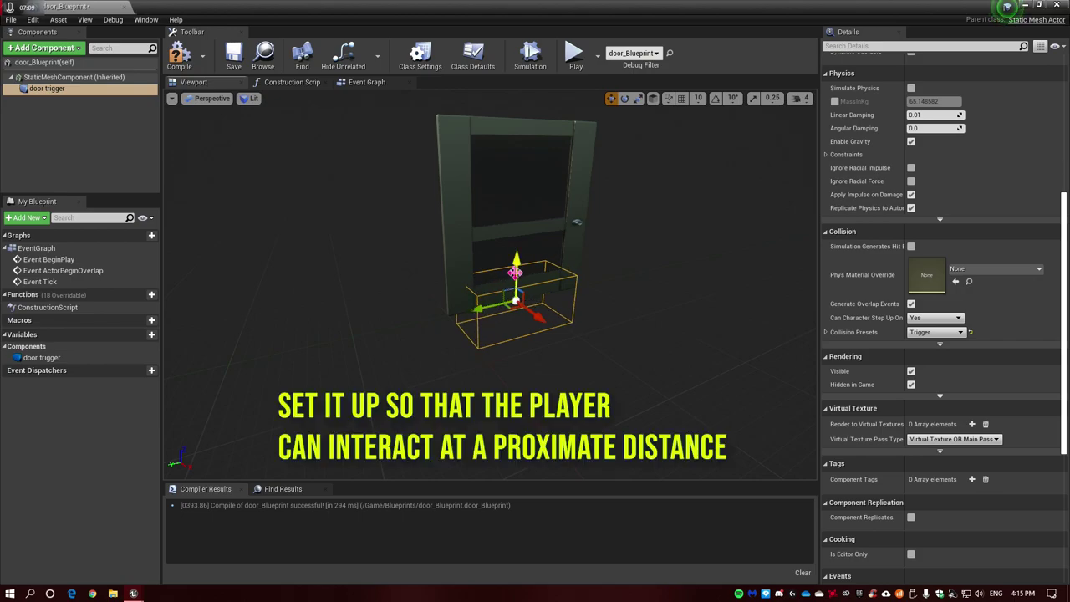
pyautogui.moveTo(515, 272); pyautogui.dragTo(519, 163)
pyautogui.press('r')
pyautogui.moveTo(518, 226)
pyautogui.mouseDown()
pyautogui.moveTo(547, 220)
pyautogui.moveTo(468, 251)
pyautogui.mouseUp()
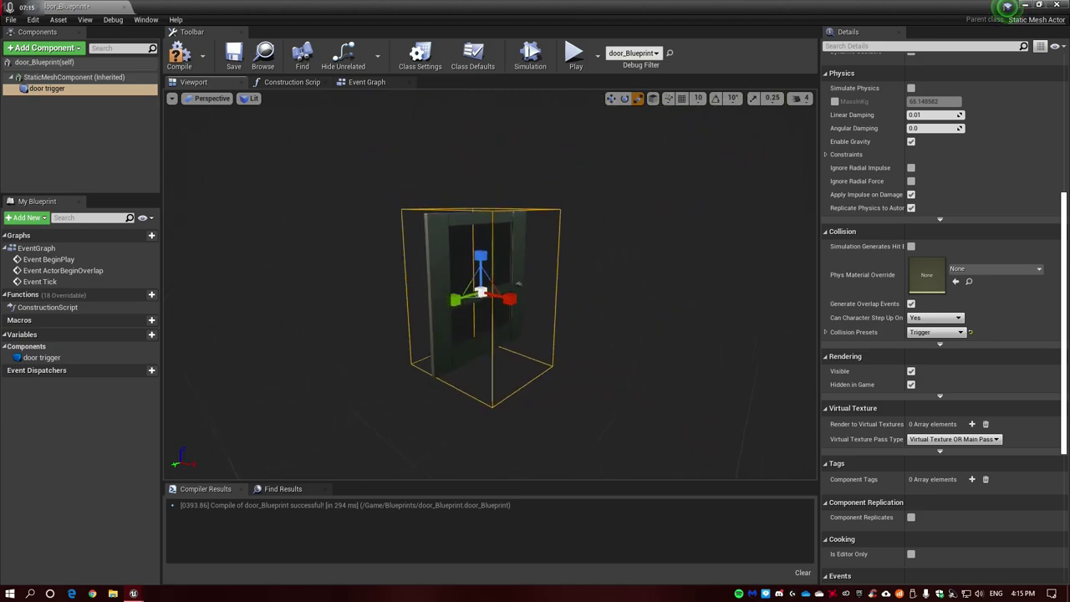
pyautogui.scroll(3, 518, 251)
pyautogui.scroll(-3, 490, 284)
pyautogui.click(179, 57)
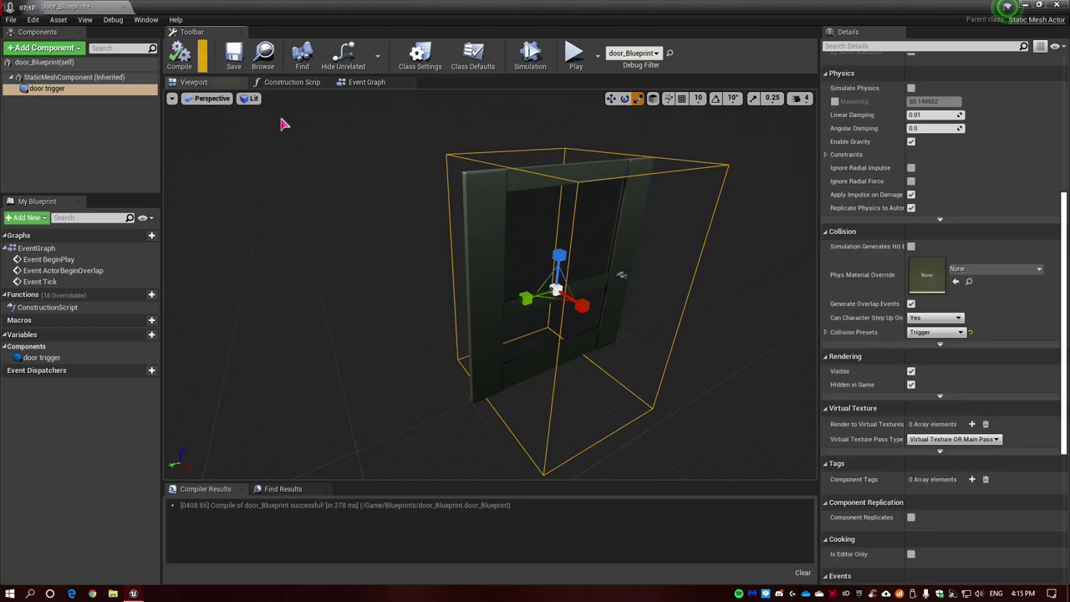
# Add On Component Begin Overlap and End Overlap events for door trigger, then compile
pyautogui.rightClick(99, 89)
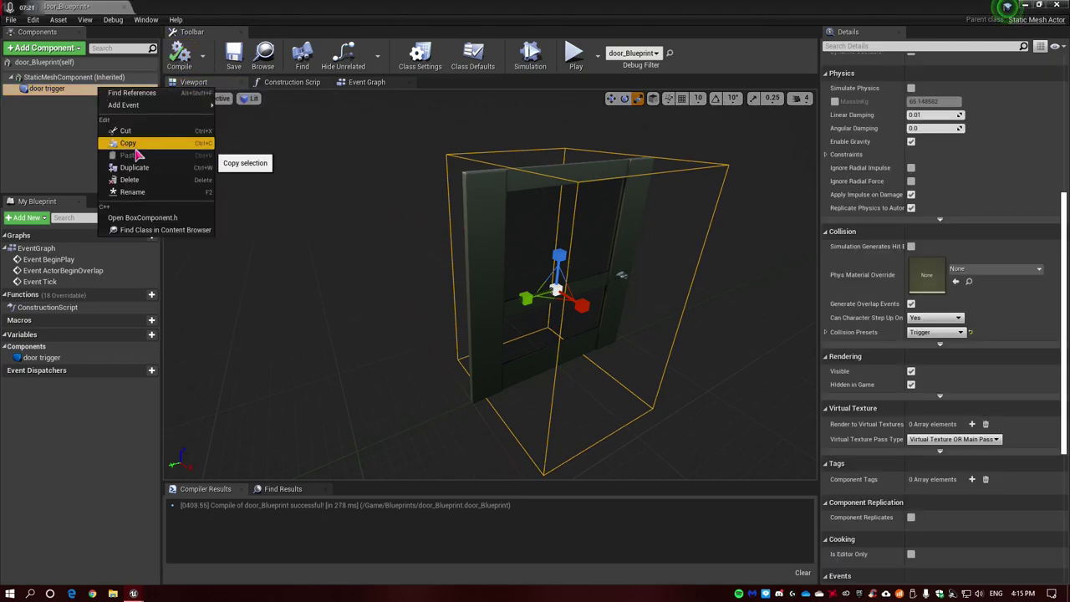
pyautogui.moveTo(167, 105)
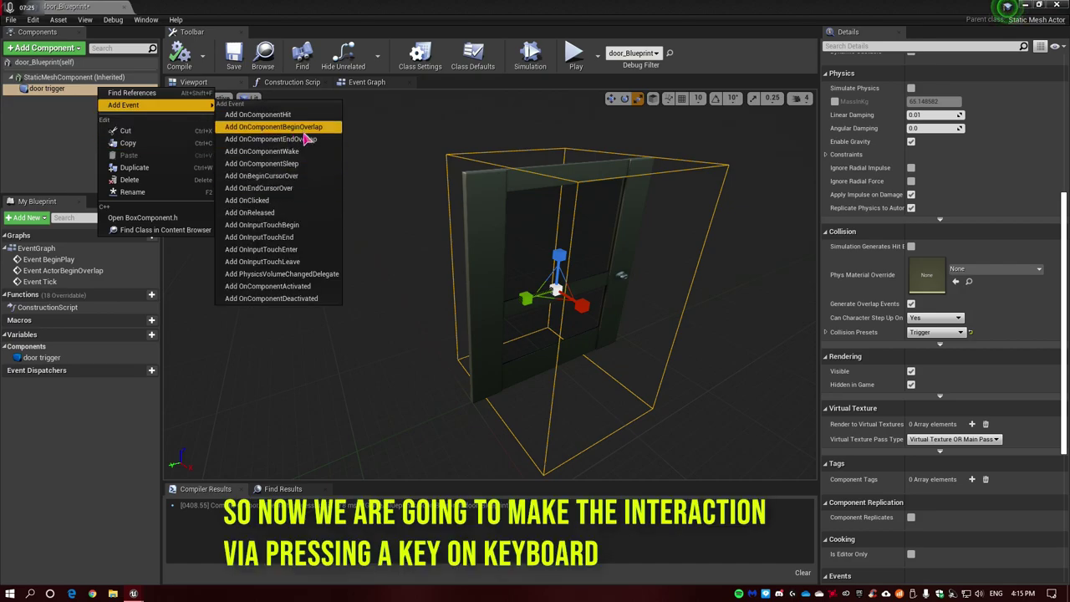
pyautogui.click(303, 128)
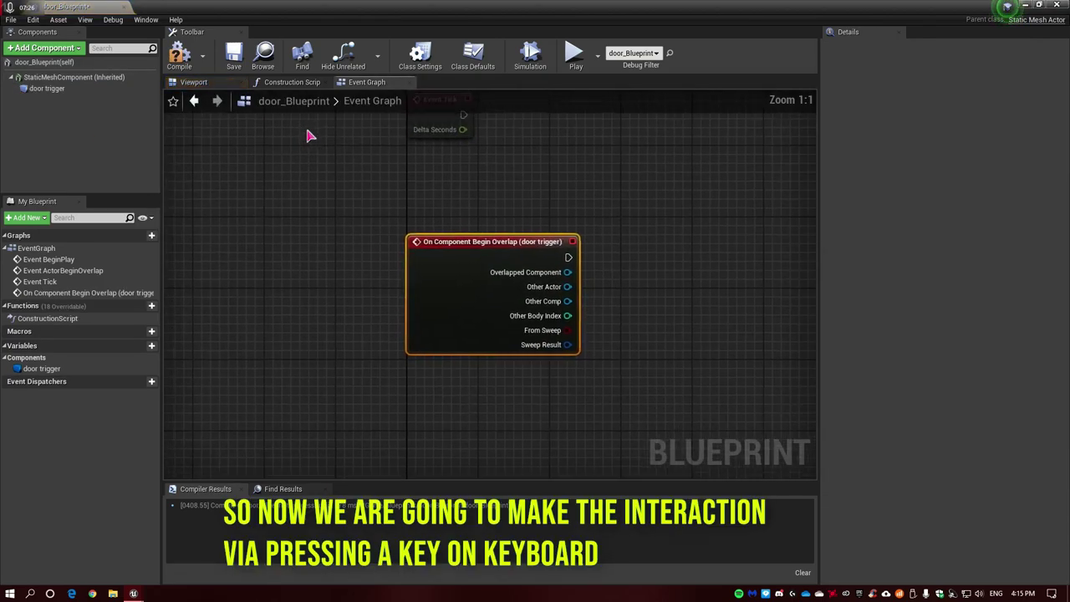
pyautogui.rightClick(83, 89)
pyautogui.moveTo(140, 108)
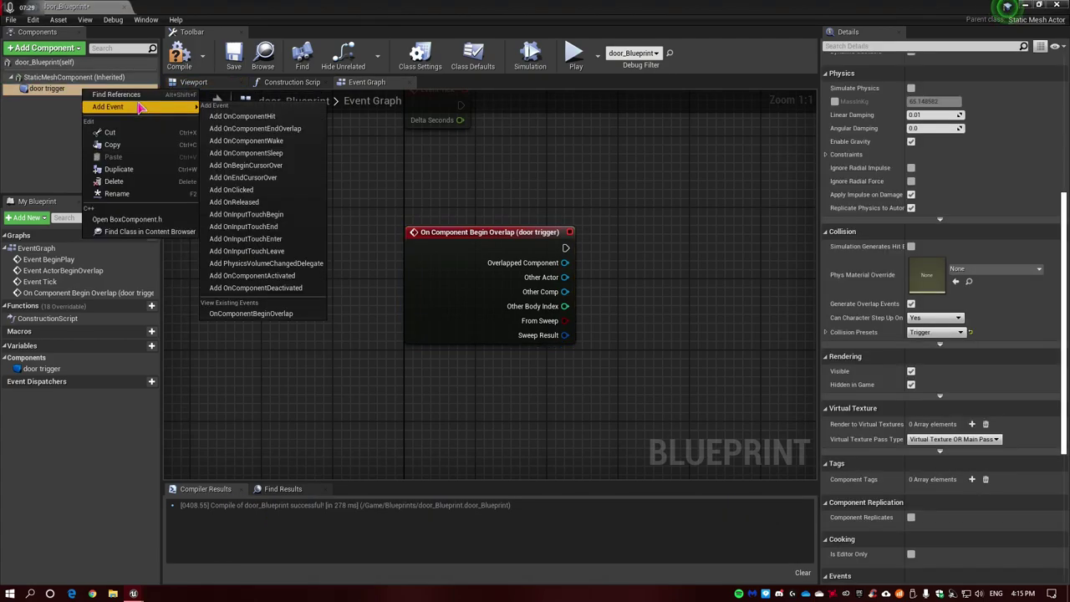
pyautogui.click(255, 128)
pyautogui.moveTo(700, 237); pyautogui.dragTo(393, 322, button='right')
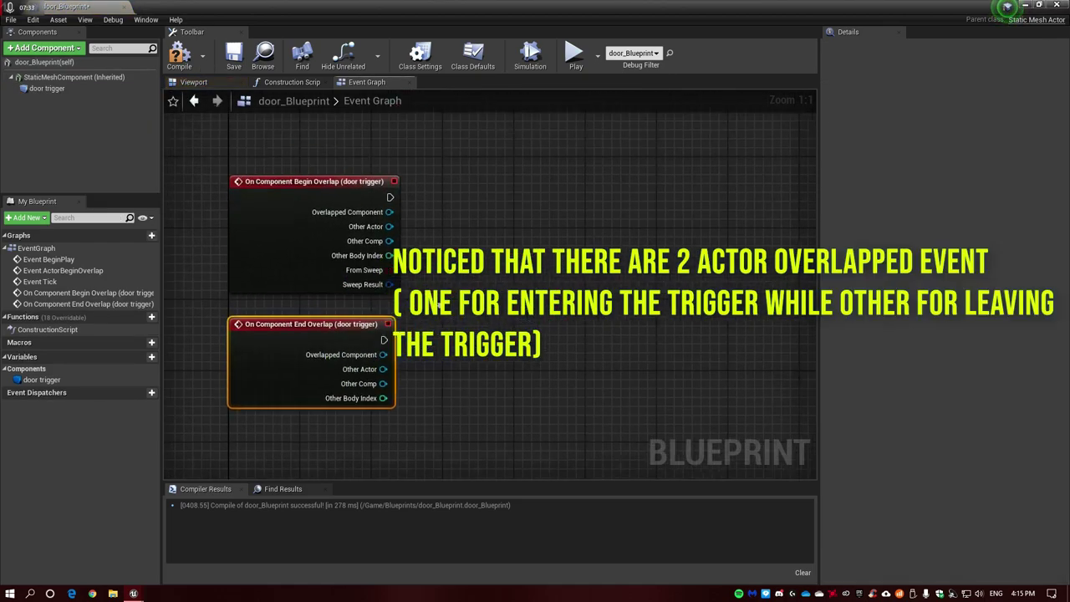
pyautogui.click(393, 322)
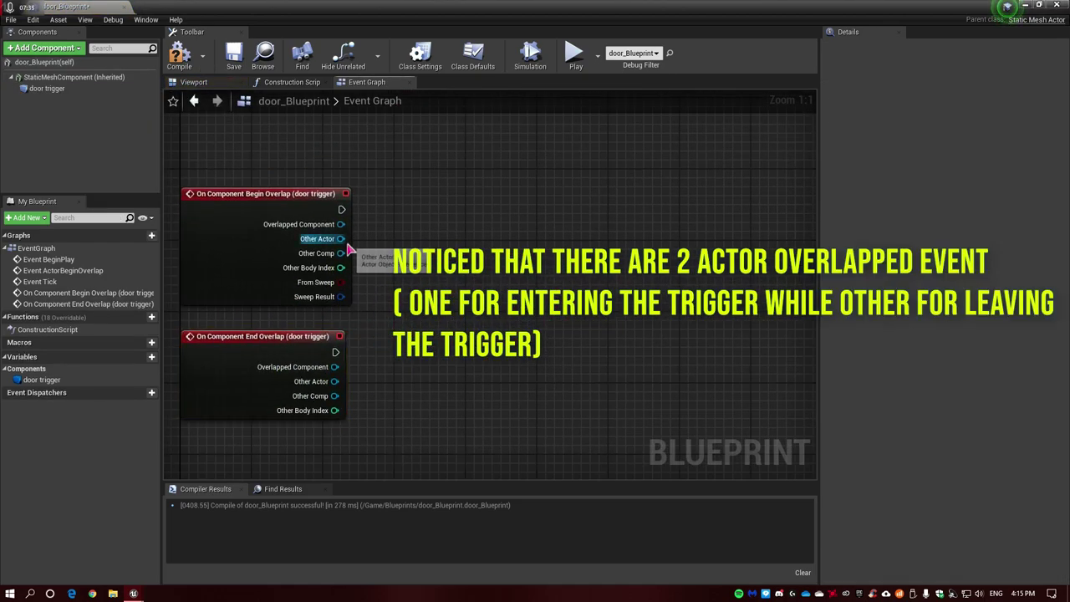
pyautogui.click(179, 56)
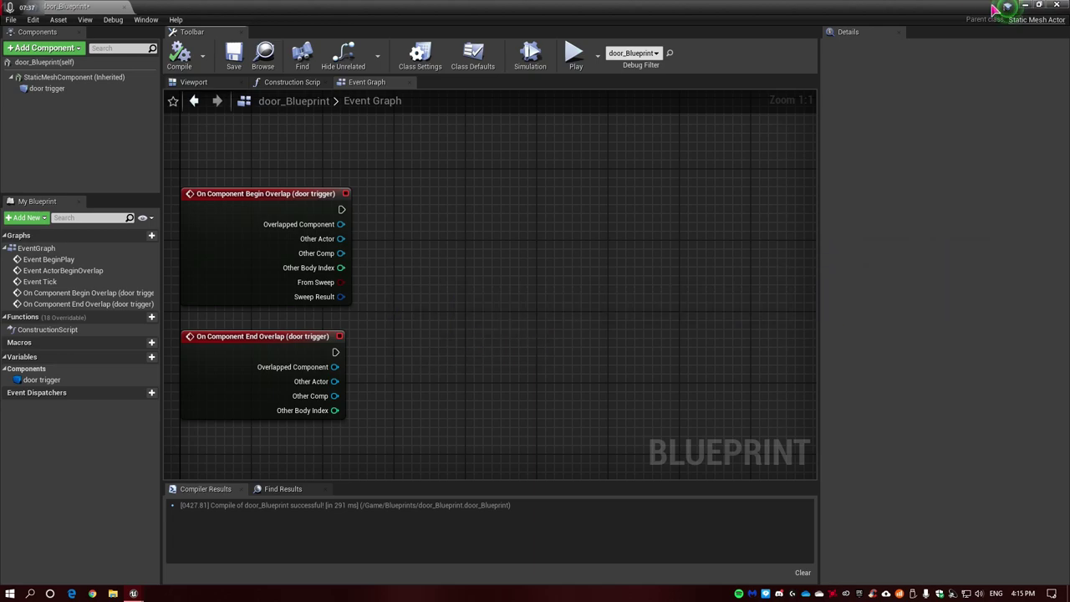
# Bring the door_Blueprint editor window back to the front from the taskbar
pyautogui.click(1028, 6)
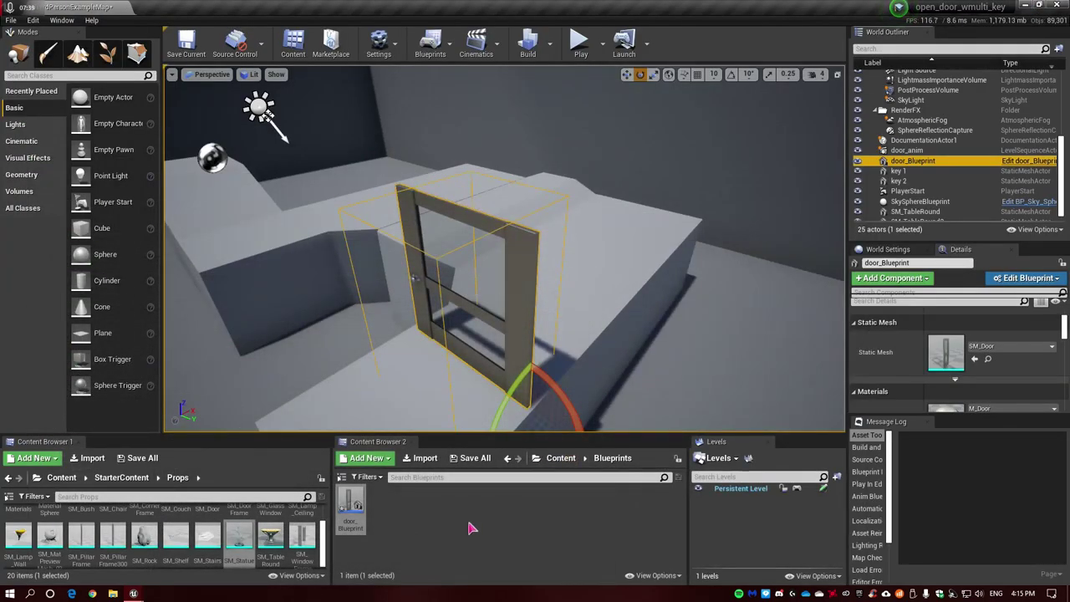
pyautogui.click(536, 458)
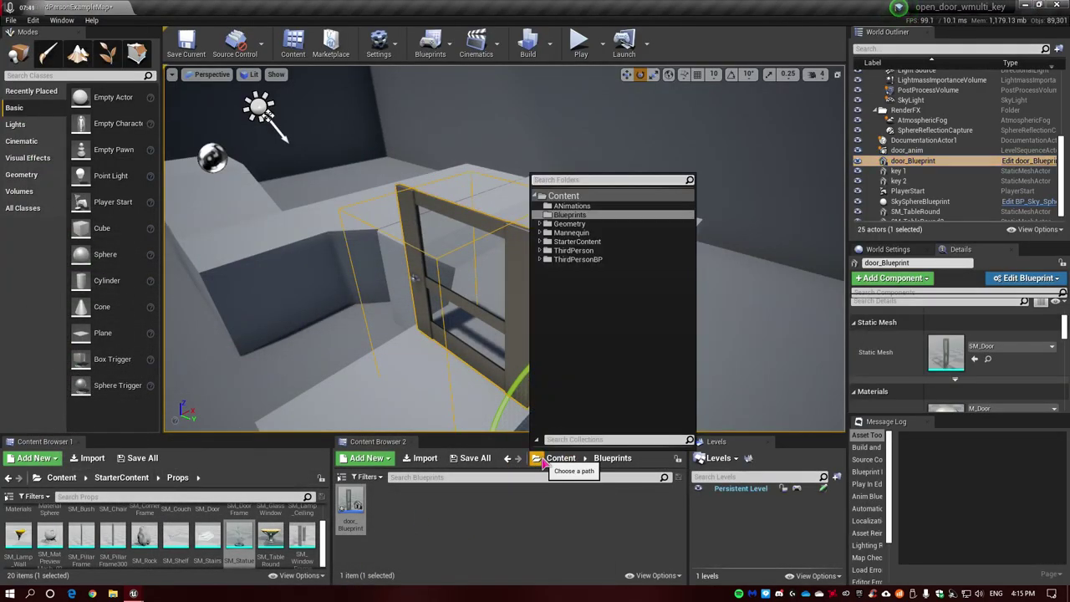
pyautogui.click(538, 540)
pyautogui.click(538, 540)
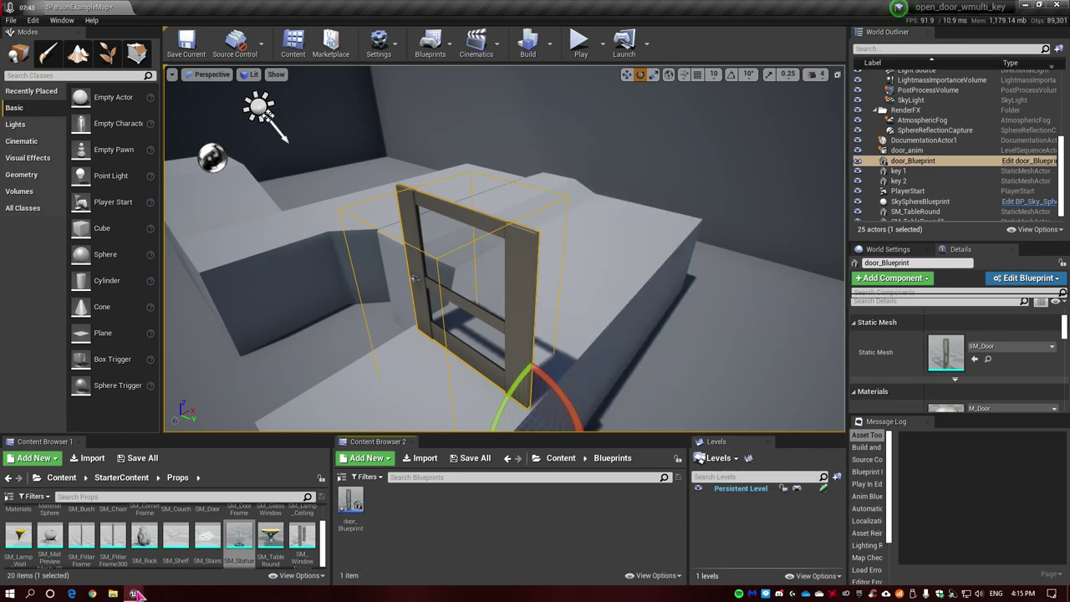
pyautogui.moveTo(136, 593)
pyautogui.click(224, 566)
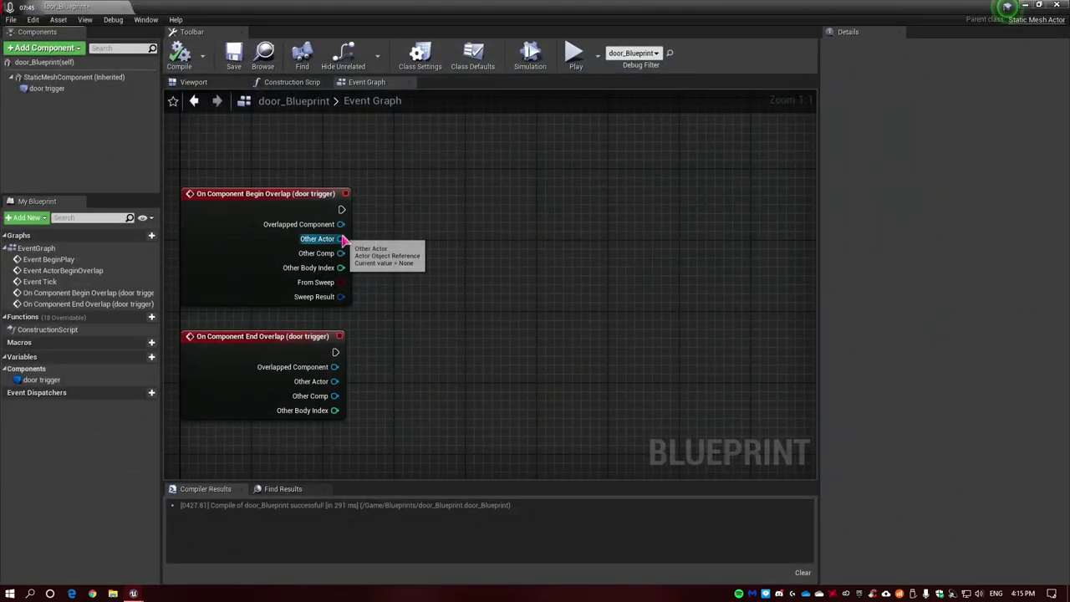
# Cast each overlap event's Other Actor to dude with two Cast To dude nodes
pyautogui.moveTo(340, 239); pyautogui.dragTo(412, 235)
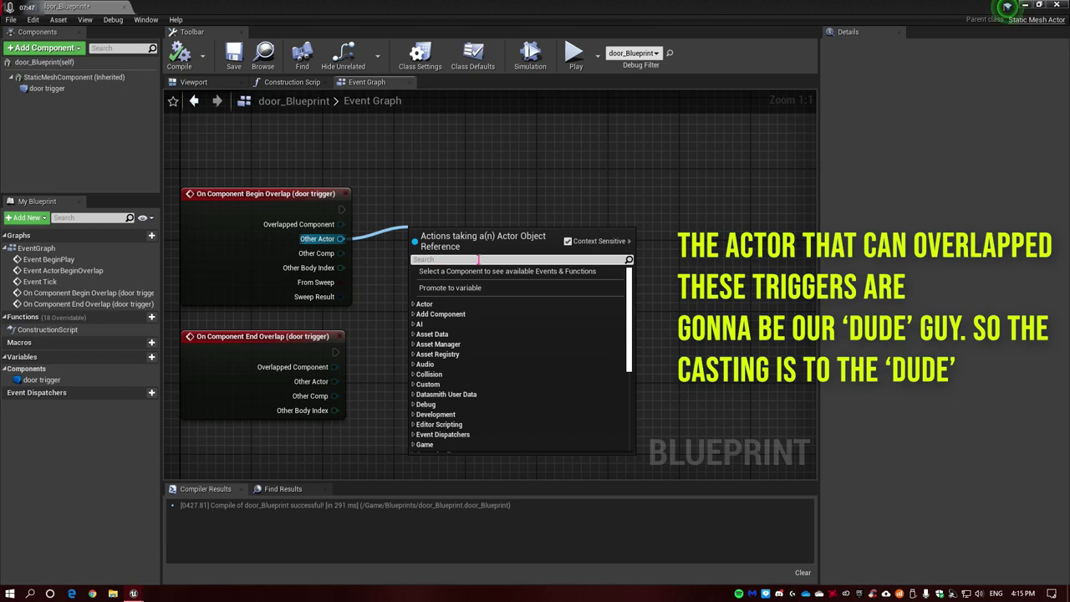
pyautogui.write('cast to dude')
pyautogui.press('Return')
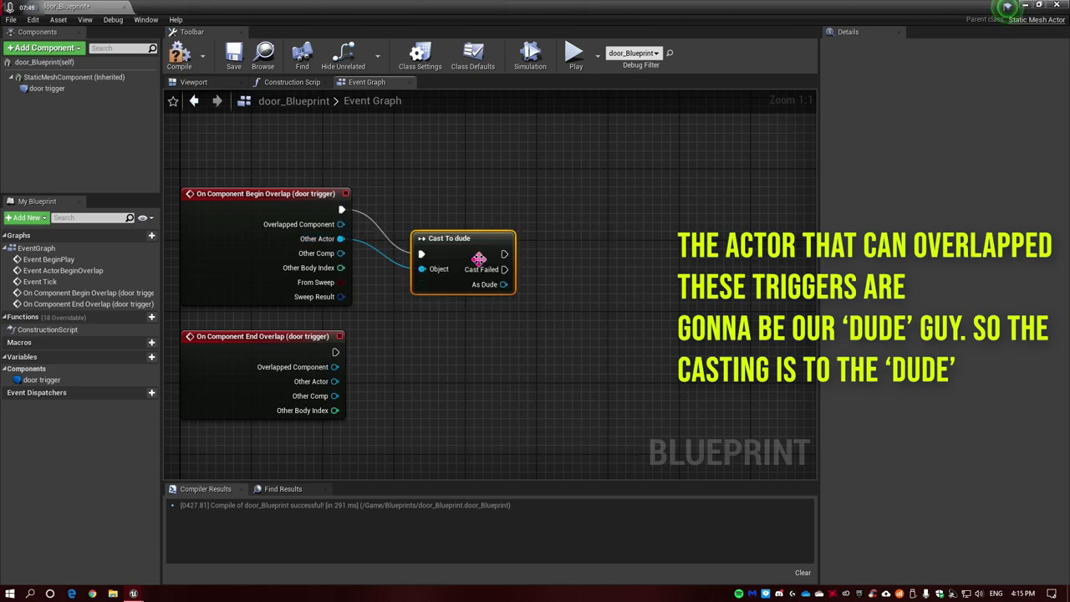
pyautogui.moveTo(480, 256); pyautogui.dragTo(462, 221)
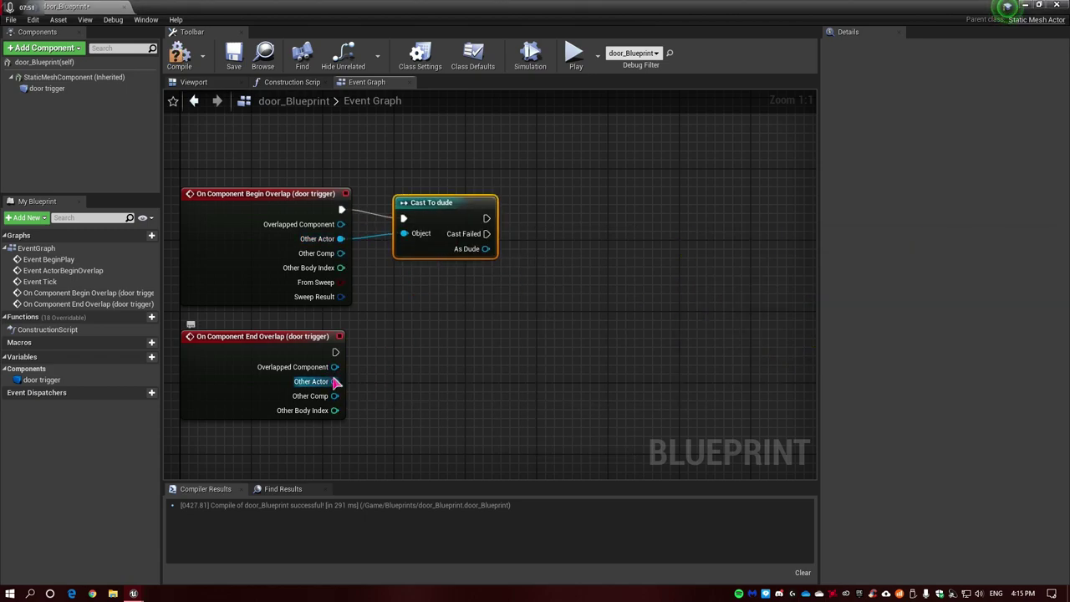
pyautogui.moveTo(333, 380); pyautogui.dragTo(409, 376)
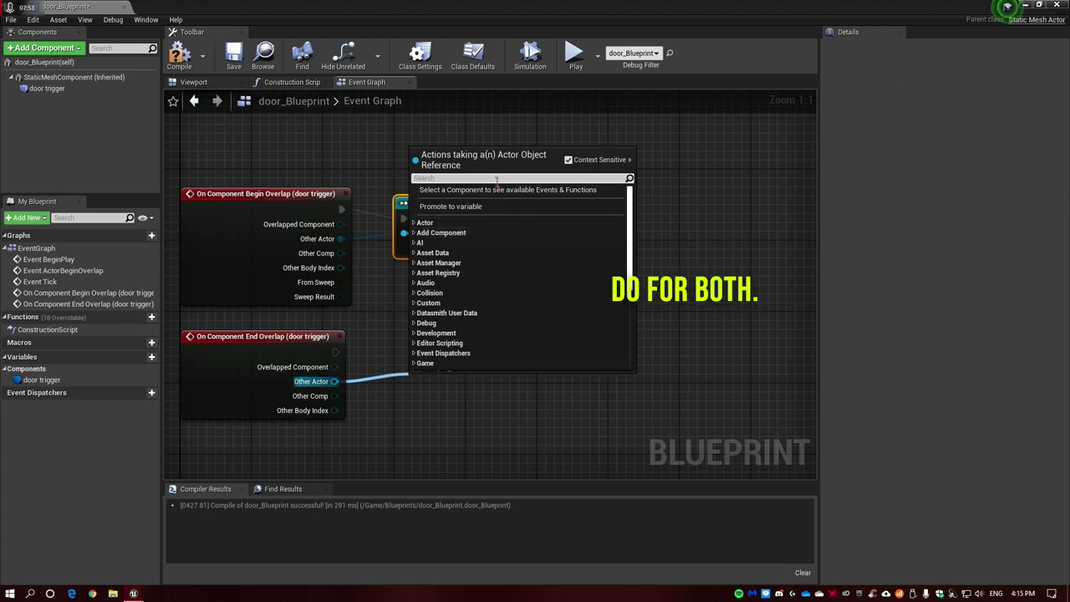
pyautogui.write('dude')
pyautogui.press('Return')
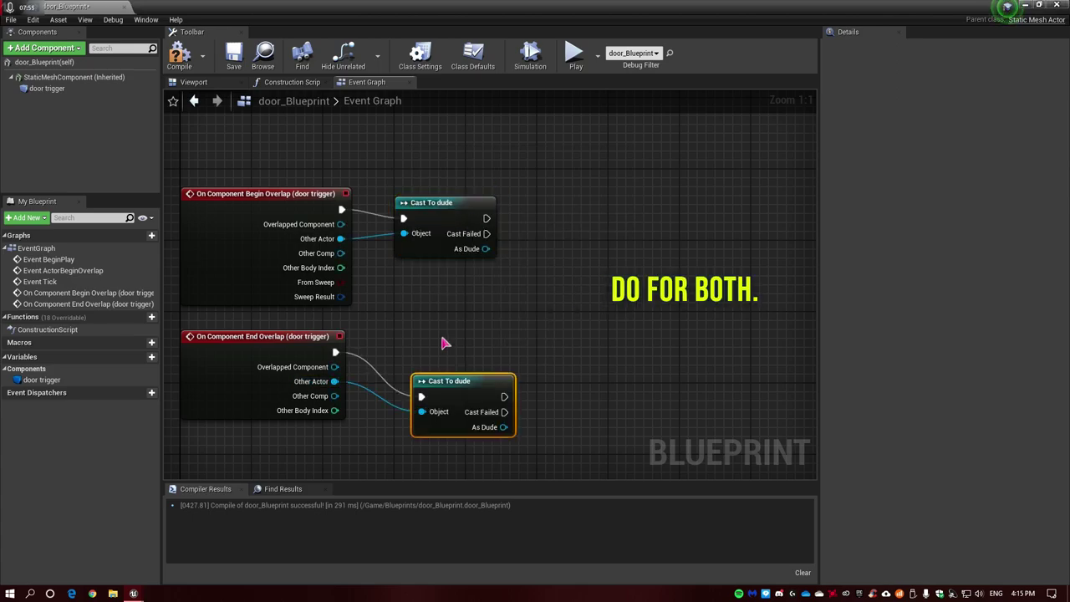
pyautogui.moveTo(450, 390); pyautogui.dragTo(433, 364)
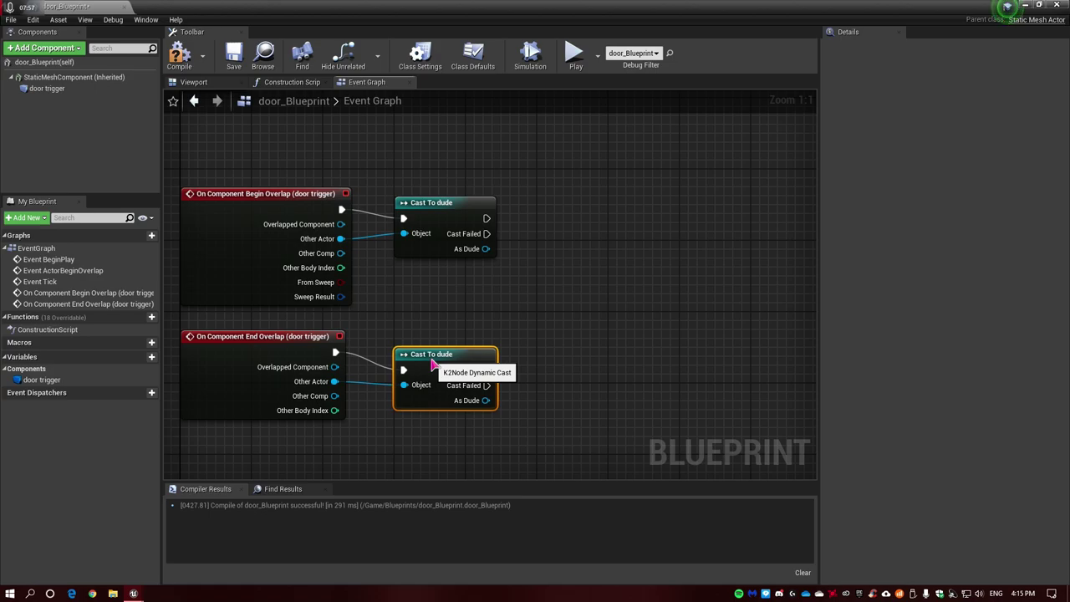
# Start a new connection from the upper cast's As Dude output
pyautogui.moveTo(486, 218); pyautogui.dragTo(565, 219)
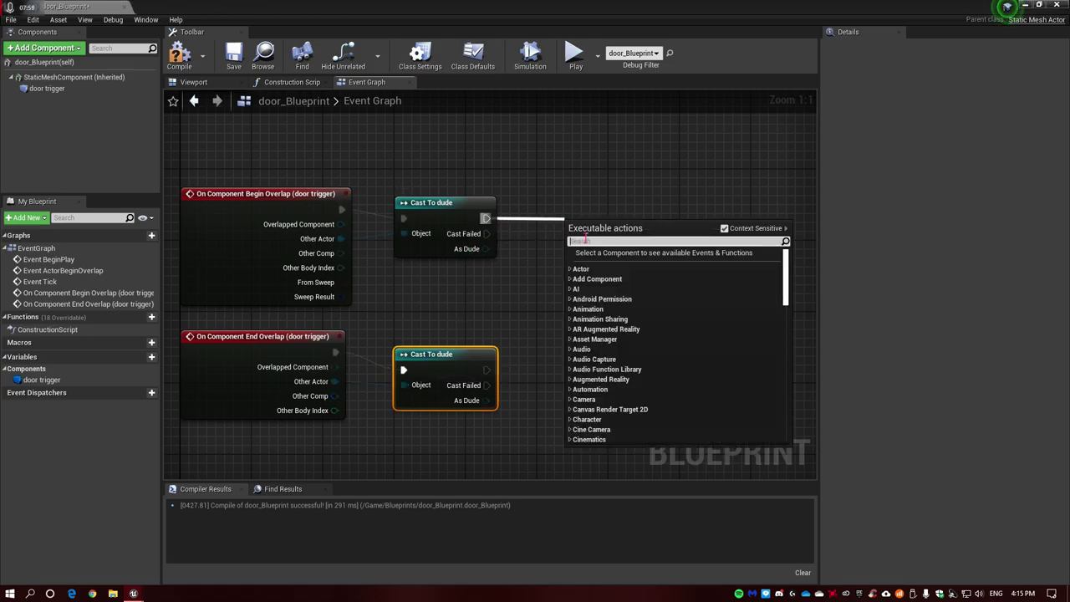
pyautogui.write('input')
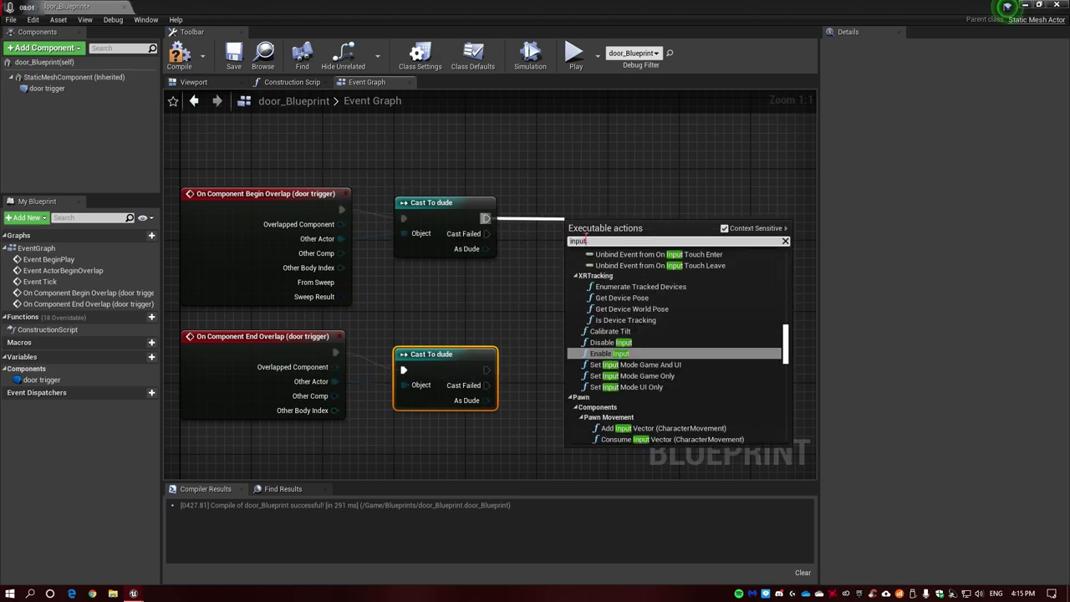
pyautogui.click(557, 201)
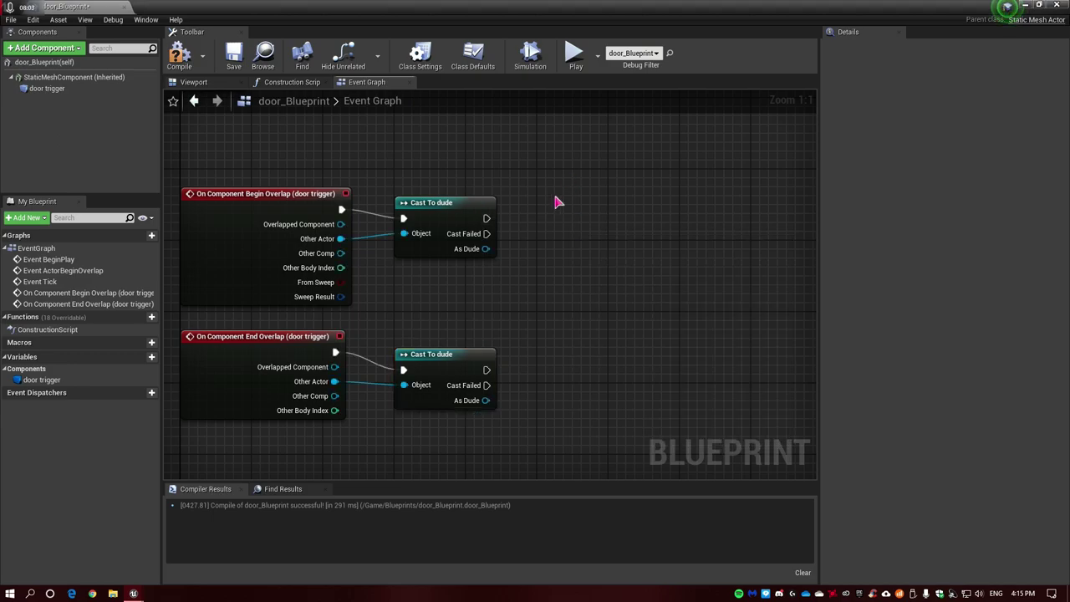
pyautogui.moveTo(486, 248); pyautogui.dragTo(530, 243)
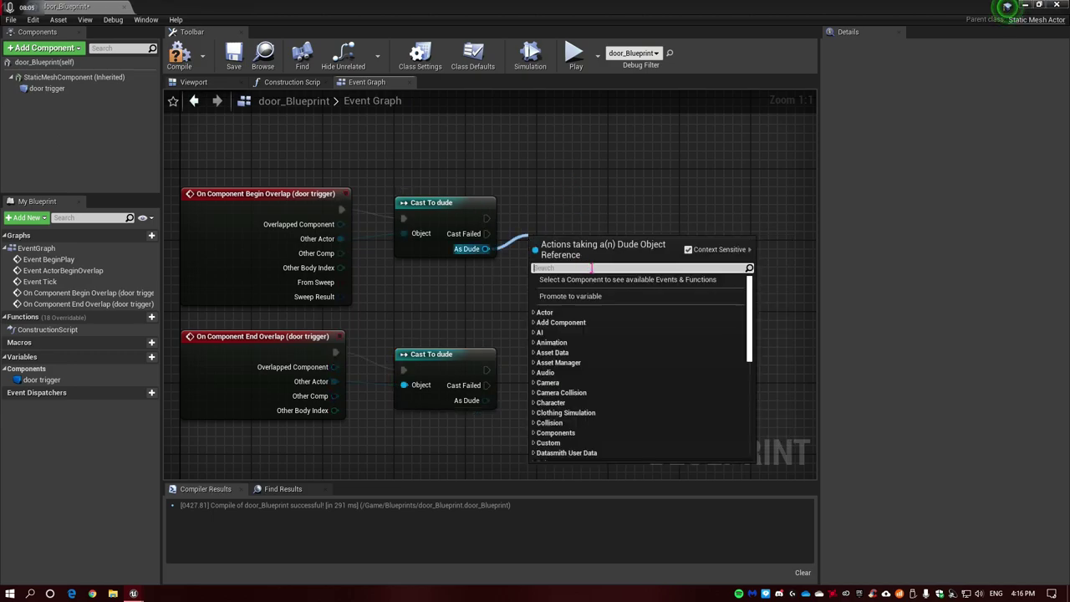
# Add Enable Input and Disable Input after the two casts and break their Target links
pyautogui.write('input')
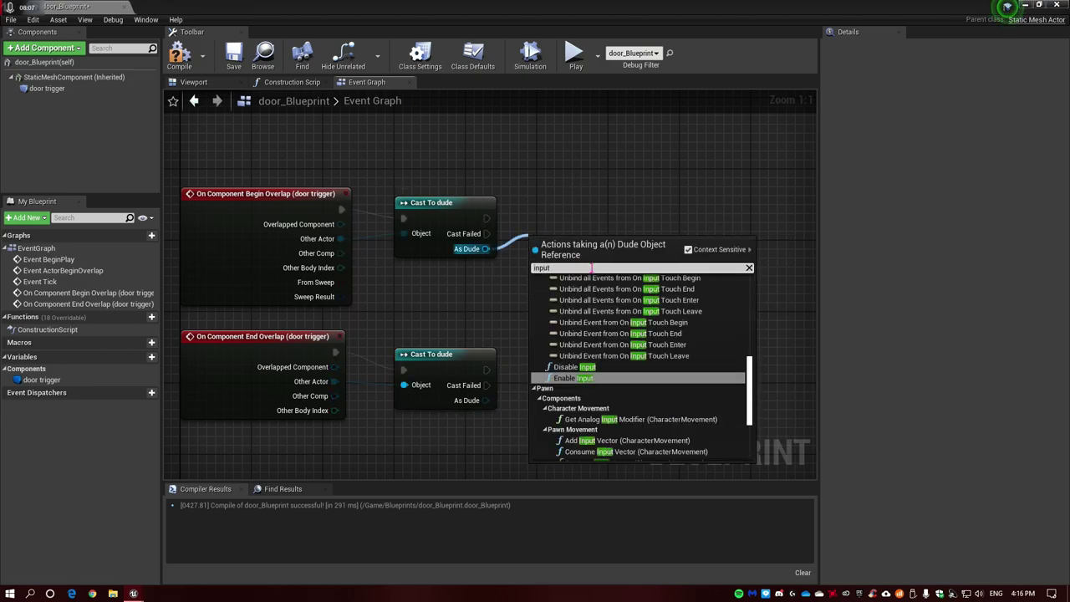
pyautogui.press('Return')
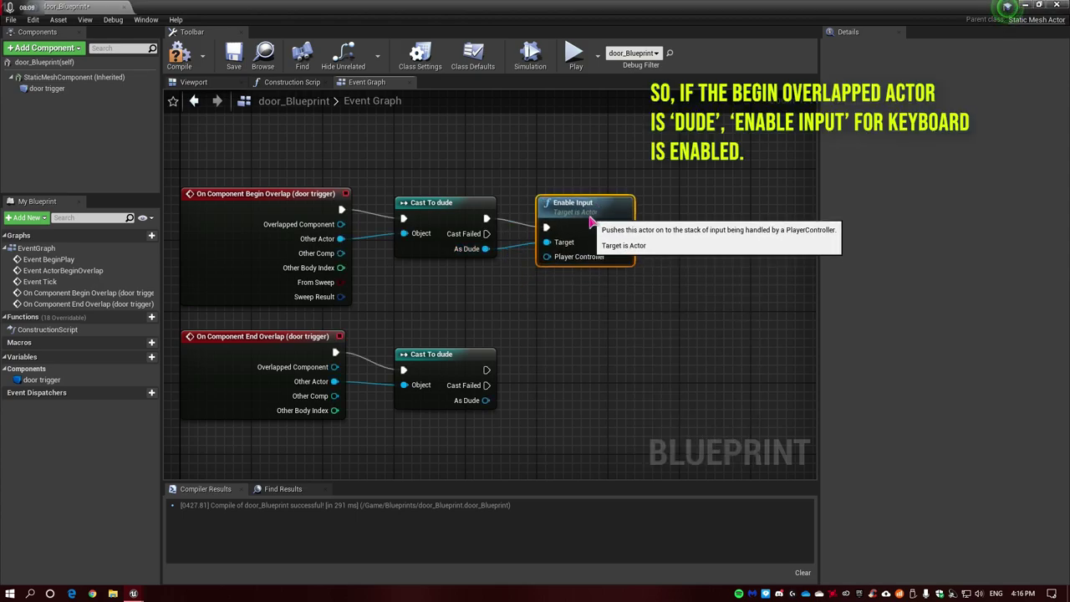
pyautogui.moveTo(486, 399); pyautogui.dragTo(570, 381)
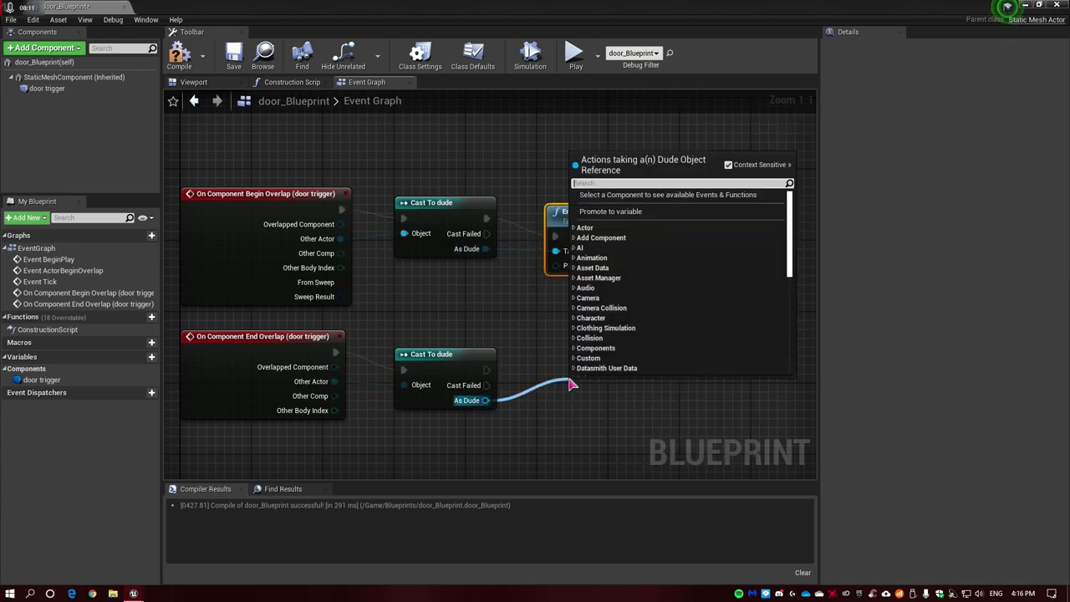
pyautogui.write('disa')
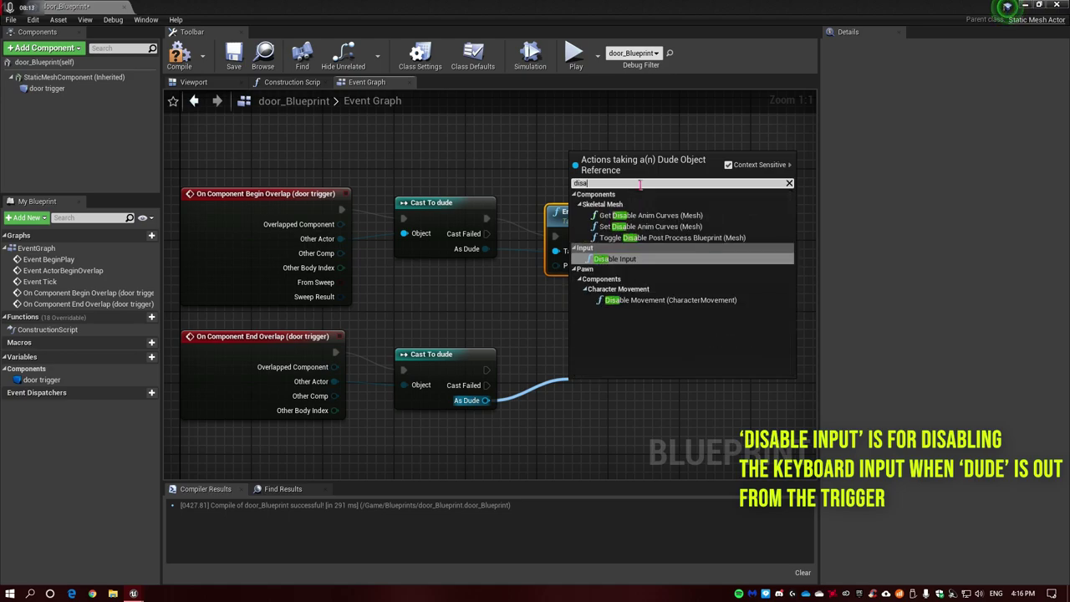
pyautogui.click(617, 259)
pyautogui.moveTo(602, 396); pyautogui.dragTo(583, 360)
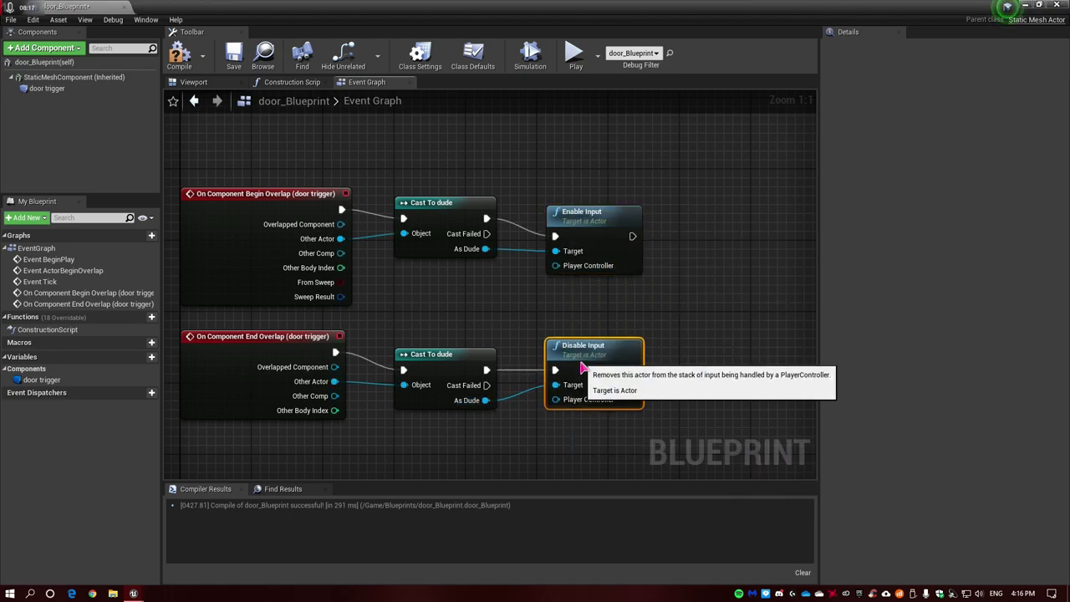
pyautogui.keyDown('alt'); pyautogui.click(565, 394); pyautogui.keyUp('alt')
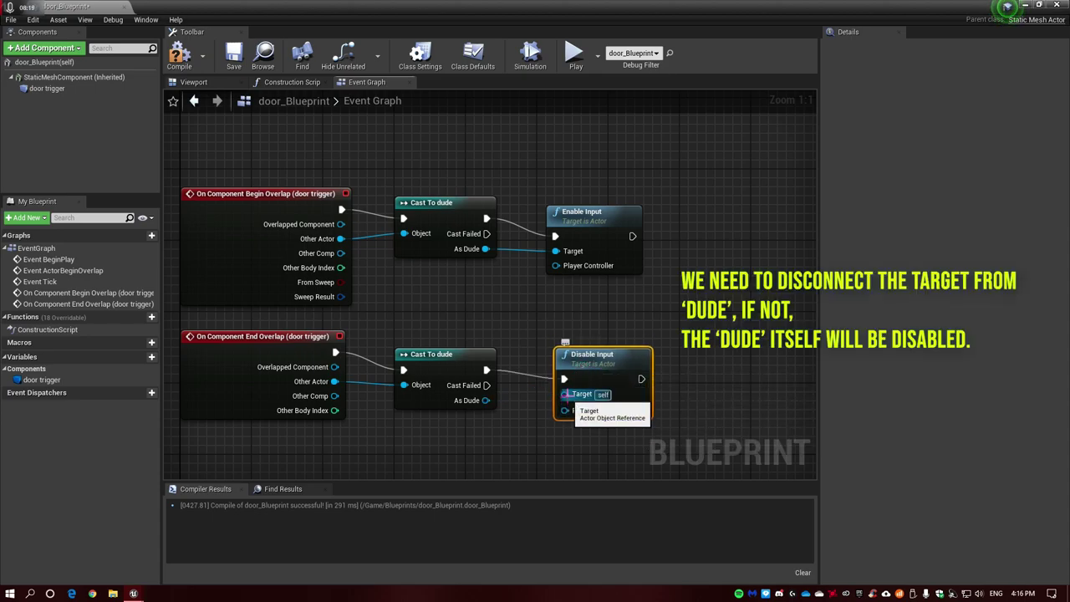
pyautogui.keyDown('alt'); pyautogui.click(556, 254); pyautogui.keyUp('alt')
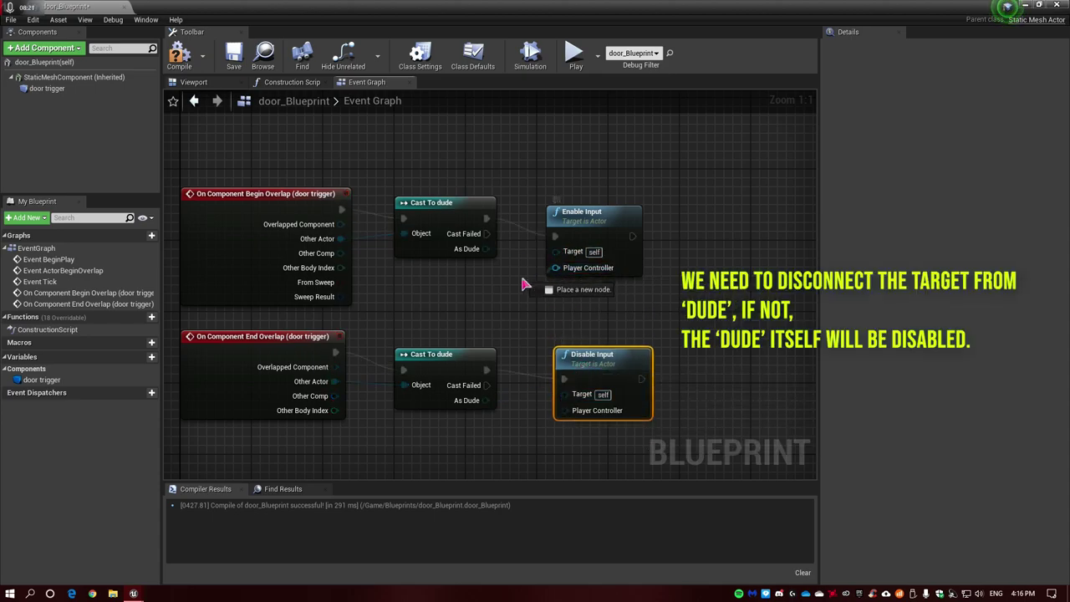
# Feed one Get Player Controller node into both Enable Input and Disable Input
pyautogui.moveTo(556, 268); pyautogui.dragTo(465, 299)
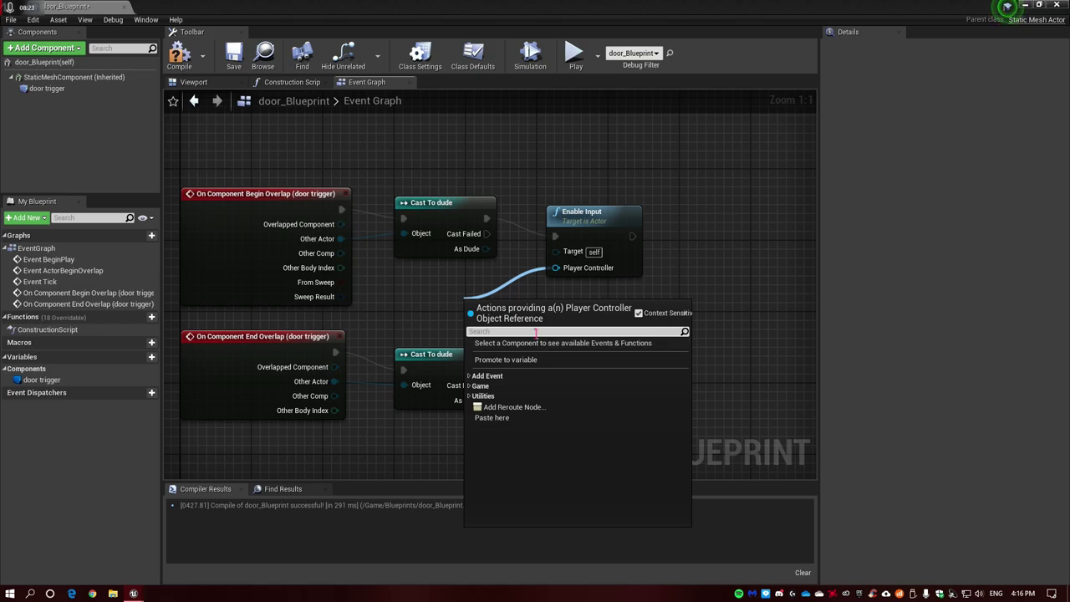
pyautogui.write('get')
pyautogui.press('Return')
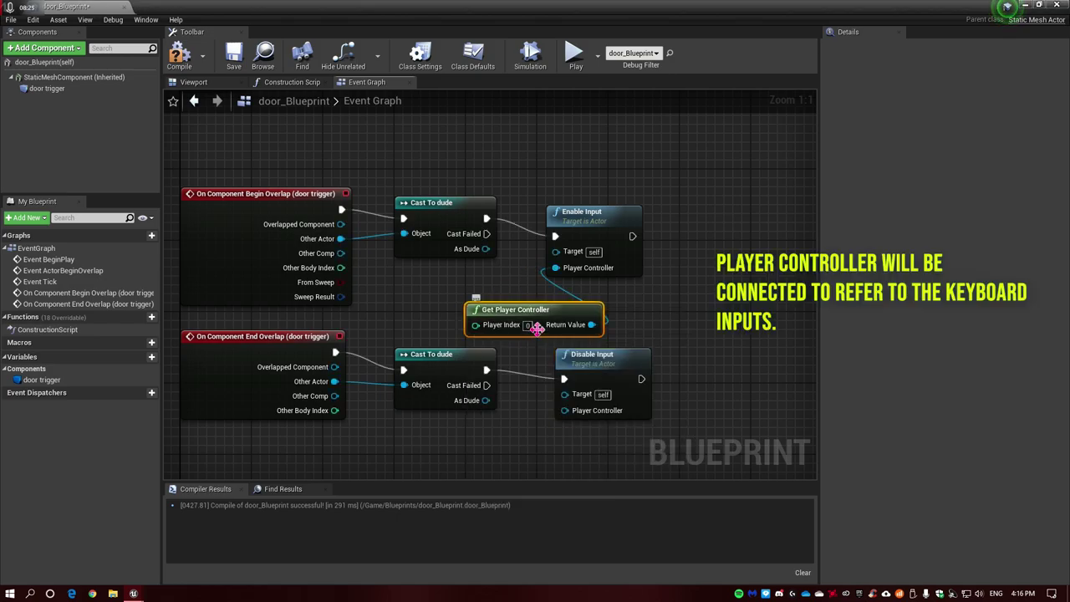
pyautogui.moveTo(535, 326); pyautogui.dragTo(454, 322)
pyautogui.moveTo(557, 356); pyautogui.dragTo(539, 320)
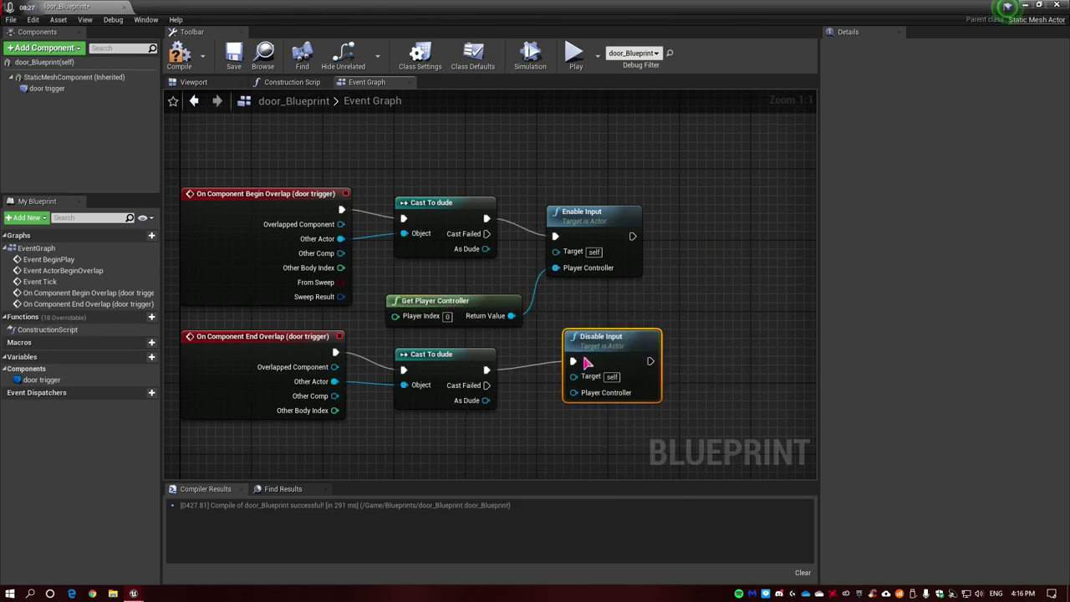
pyautogui.moveTo(543, 371)
pyautogui.mouseDown()
pyautogui.moveTo(560, 405)
pyautogui.moveTo(516, 314)
pyautogui.mouseUp()
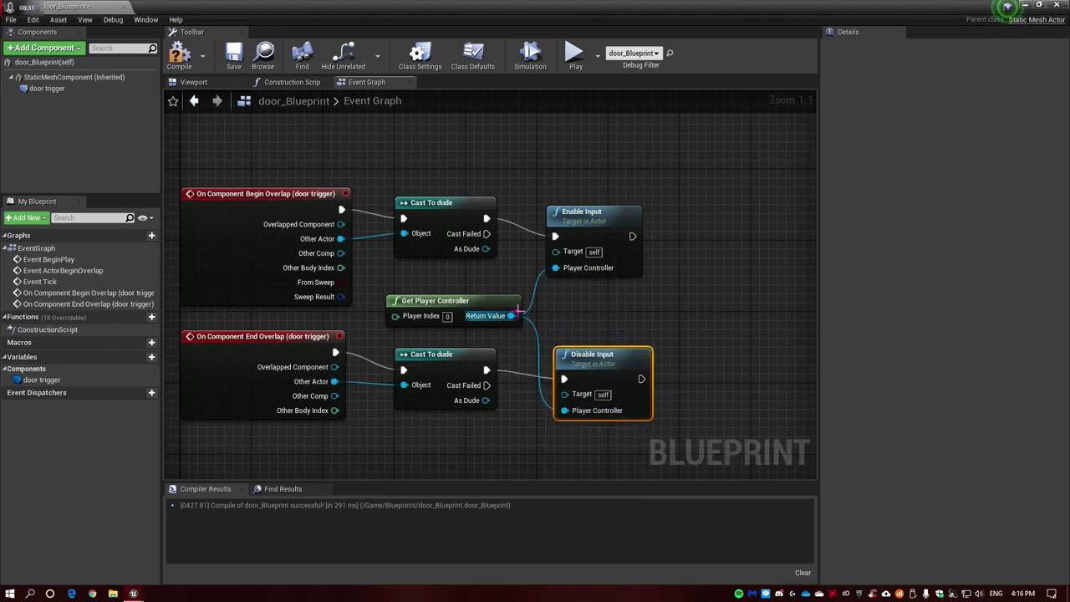
pyautogui.click(520, 291)
pyautogui.scroll(-1, 530, 293)
# Add a Keyboard E event and connect its Pressed output to a new Branch node
pyautogui.scroll(-1, 531, 295)
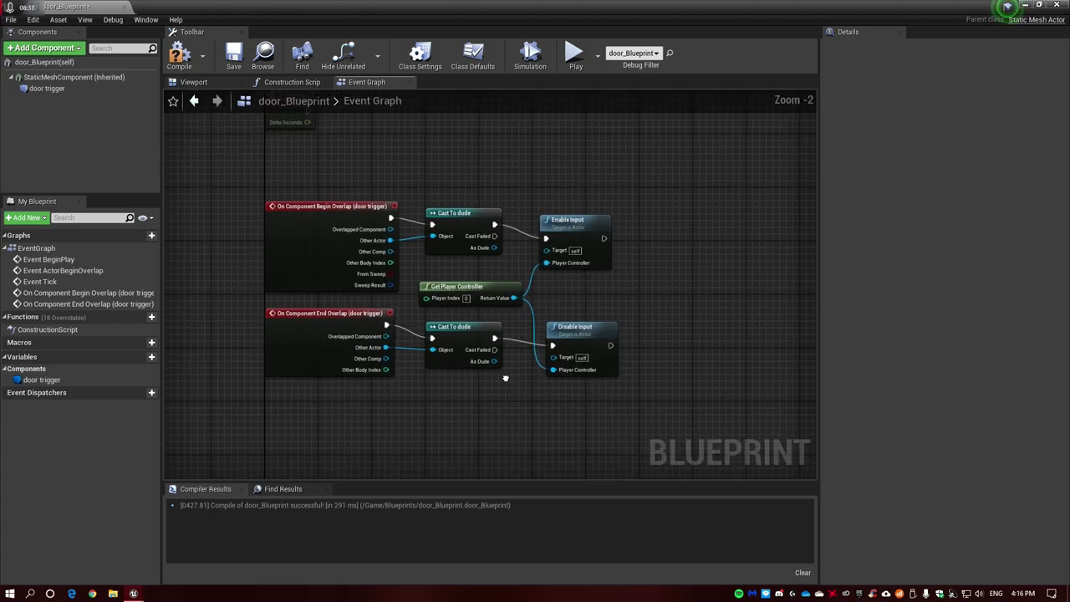
pyautogui.scroll(2, 455, 410)
pyautogui.rightClick(430, 395)
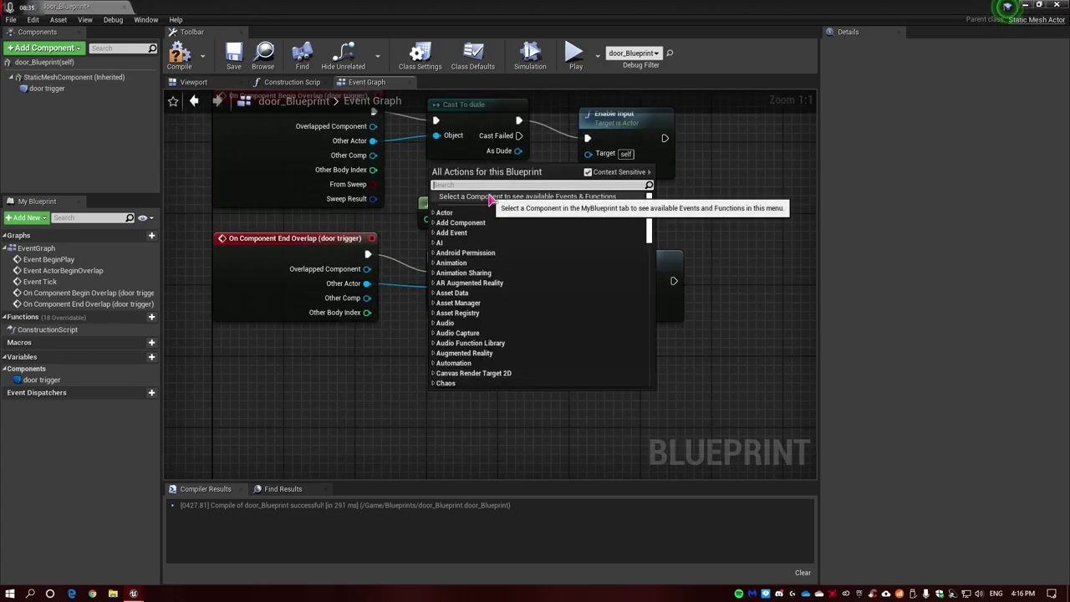
pyautogui.write('keyboard')
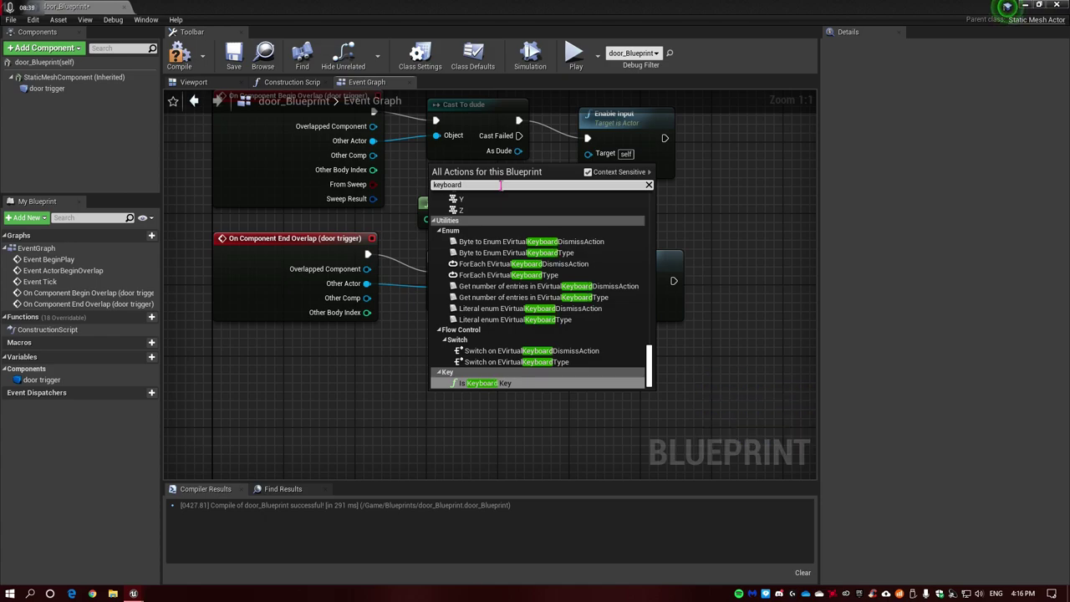
pyautogui.write(' E')
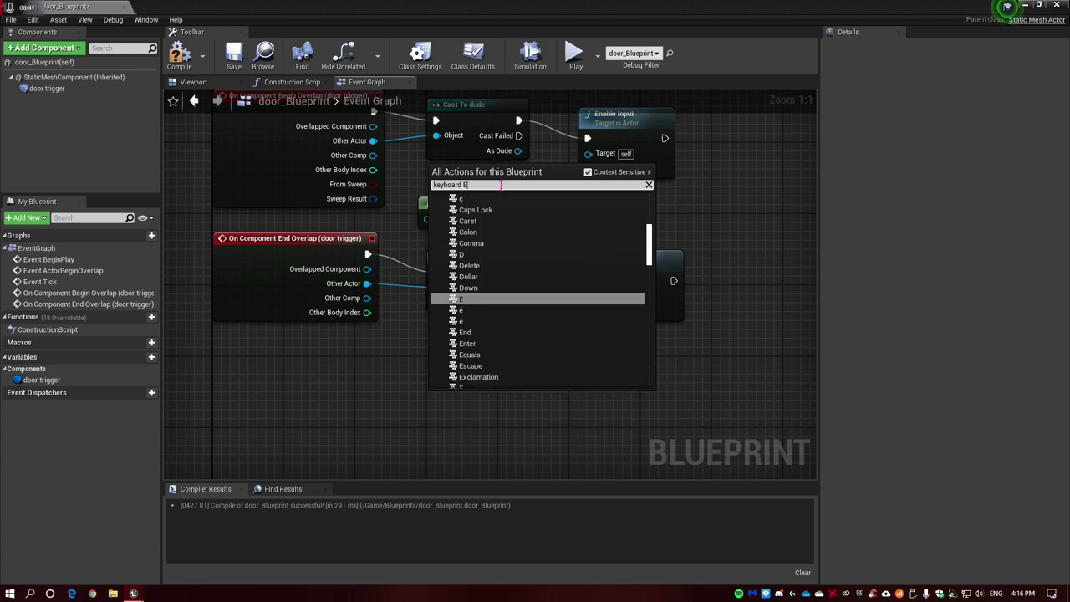
pyautogui.press('Return')
pyautogui.moveTo(527, 386); pyautogui.dragTo(426, 400, button='right')
pyautogui.moveTo(373, 385)
pyautogui.mouseDown()
pyautogui.moveTo(365, 404)
pyautogui.moveTo(393, 414)
pyautogui.moveTo(444, 398)
pyautogui.mouseUp()
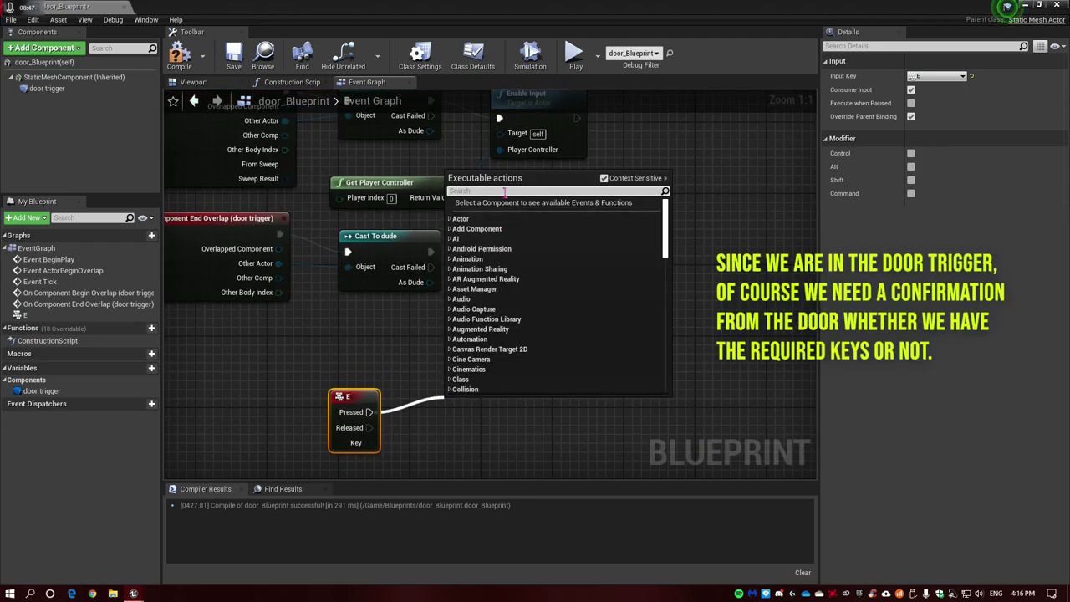
pyautogui.write('branch')
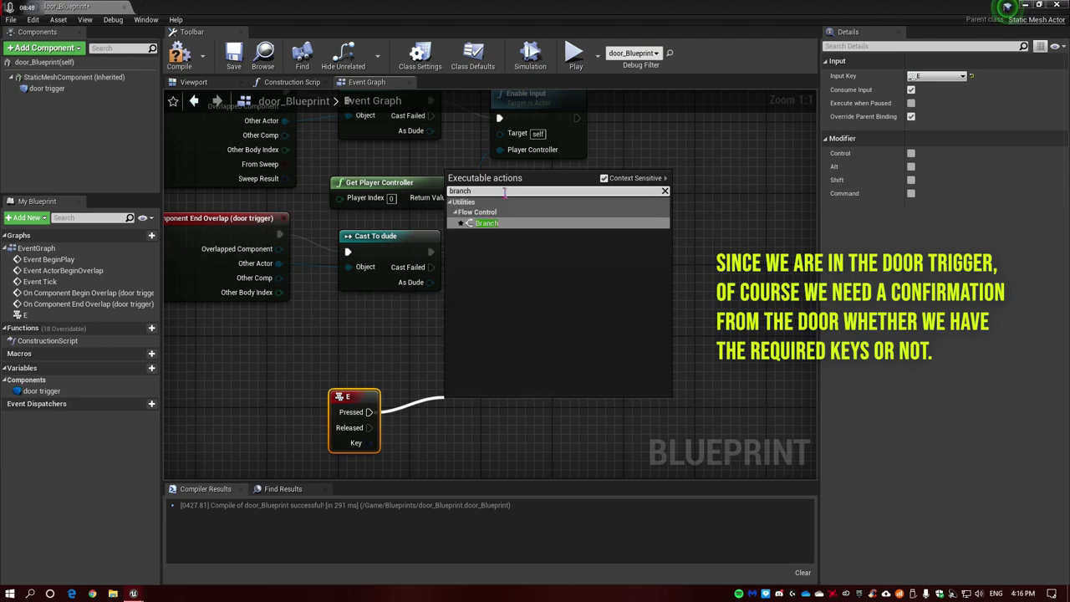
pyautogui.press('Return')
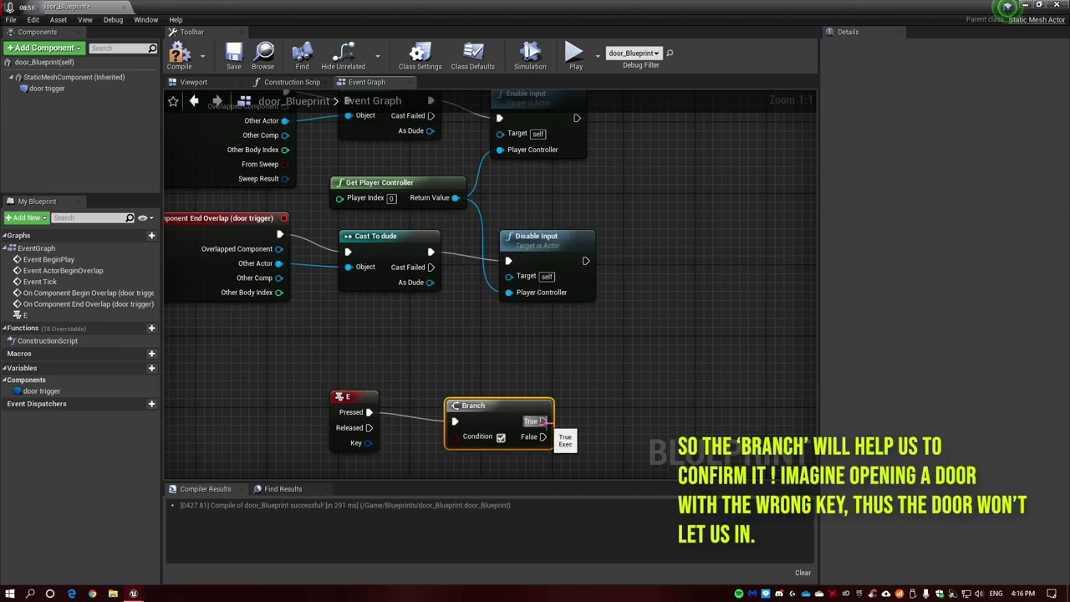
# Align the Branch with E's Pressed pin and pull a new action off its True output
pyautogui.moveTo(543, 420); pyautogui.dragTo(601, 388)
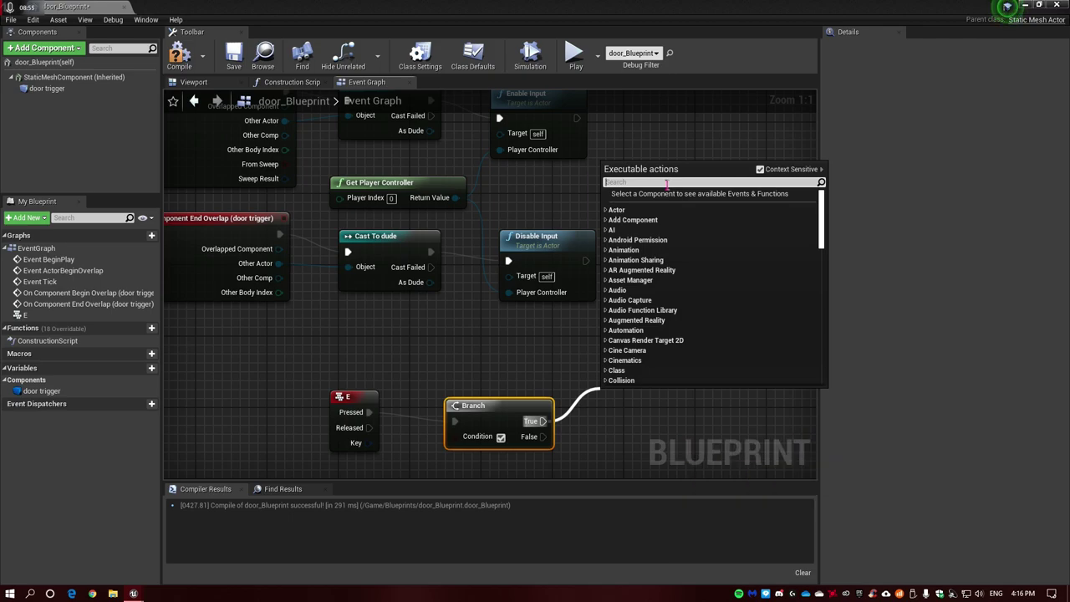
pyautogui.moveTo(516, 369); pyautogui.dragTo(554, 319, button='right')
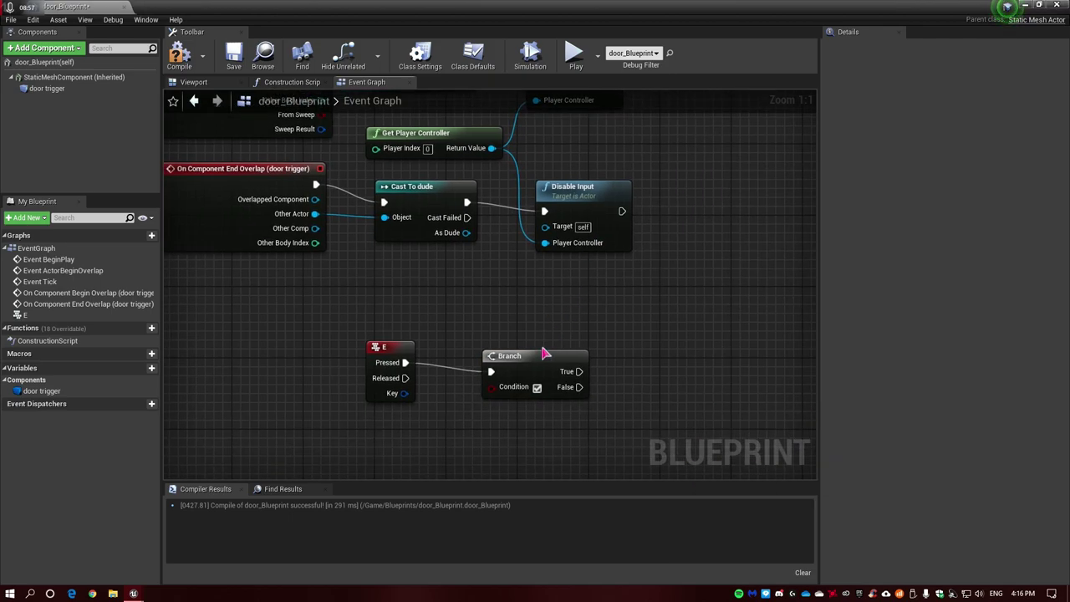
pyautogui.moveTo(541, 350); pyautogui.dragTo(541, 341)
pyautogui.moveTo(580, 362); pyautogui.dragTo(468, 378, button='right')
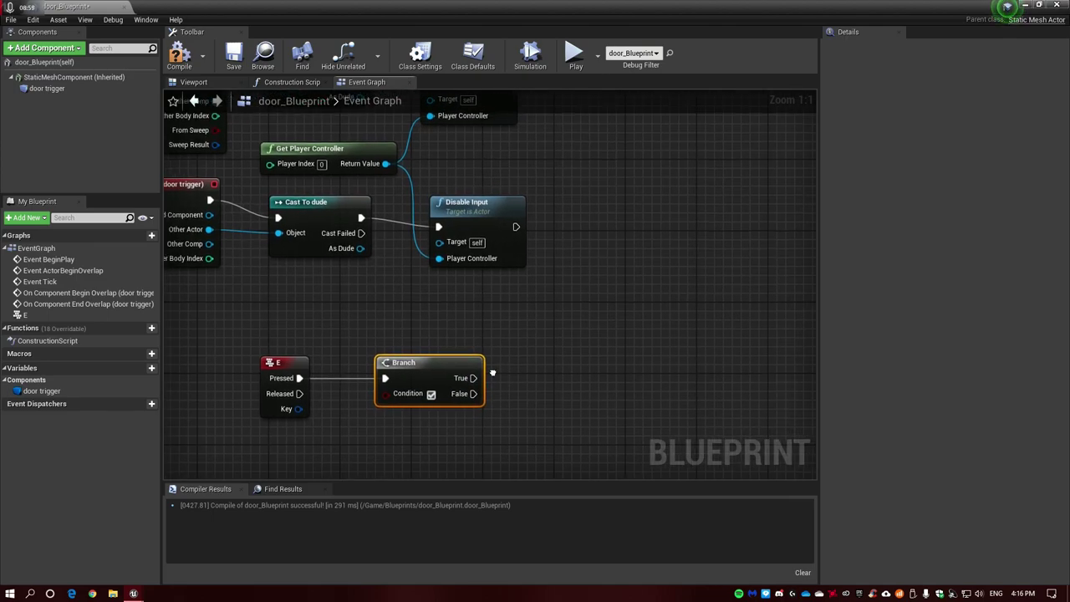
pyautogui.moveTo(468, 377); pyautogui.dragTo(530, 355)
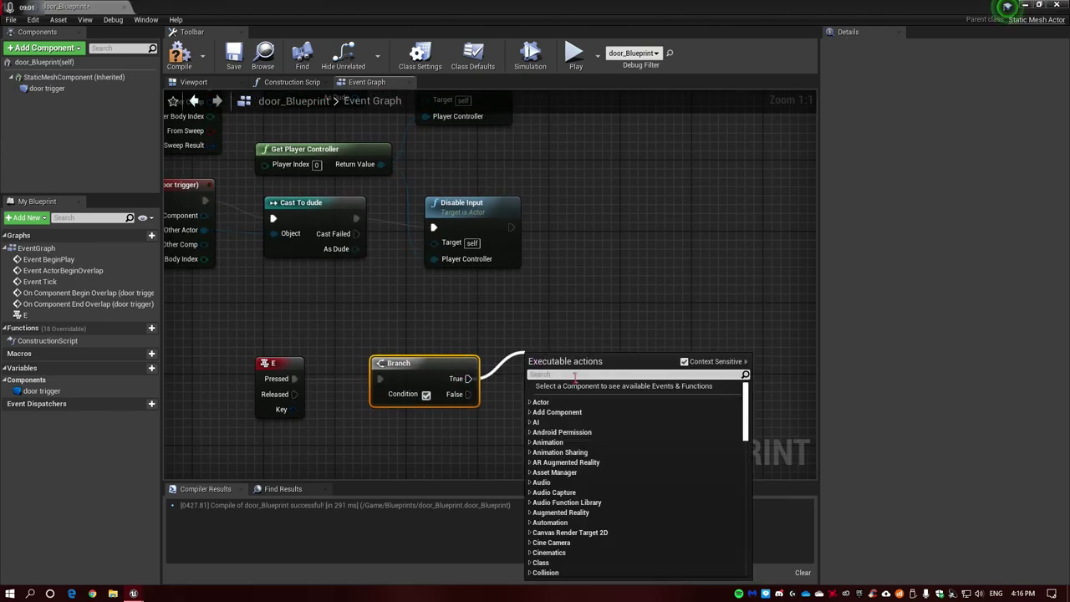
# Add a Print String on the Branch True output with the text 'door opened'
pyautogui.write('print')
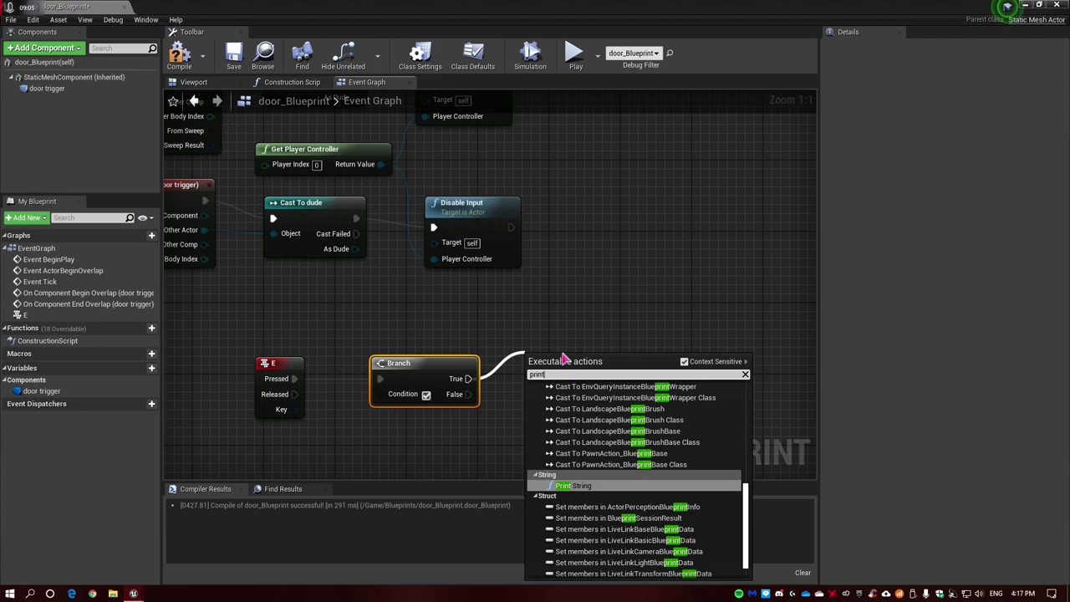
pyautogui.press('Return')
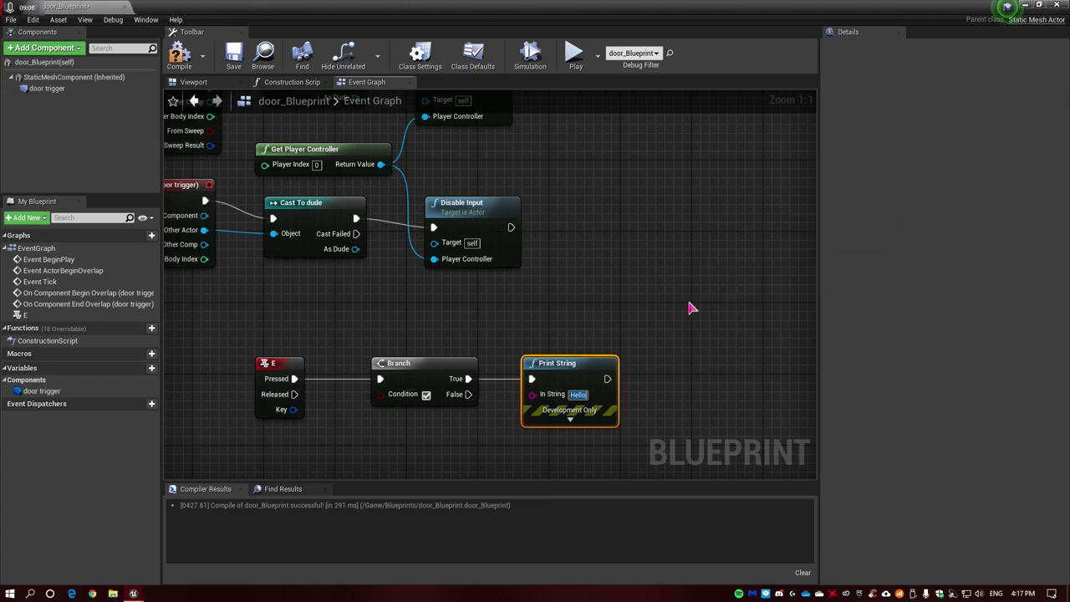
pyautogui.write('hdoor')
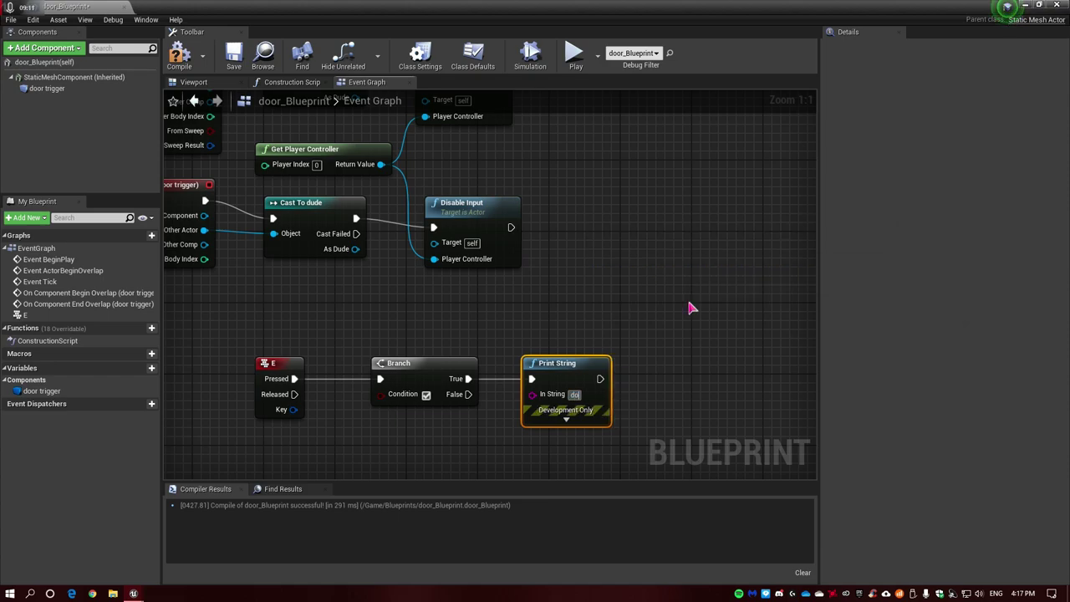
pyautogui.write(' open')
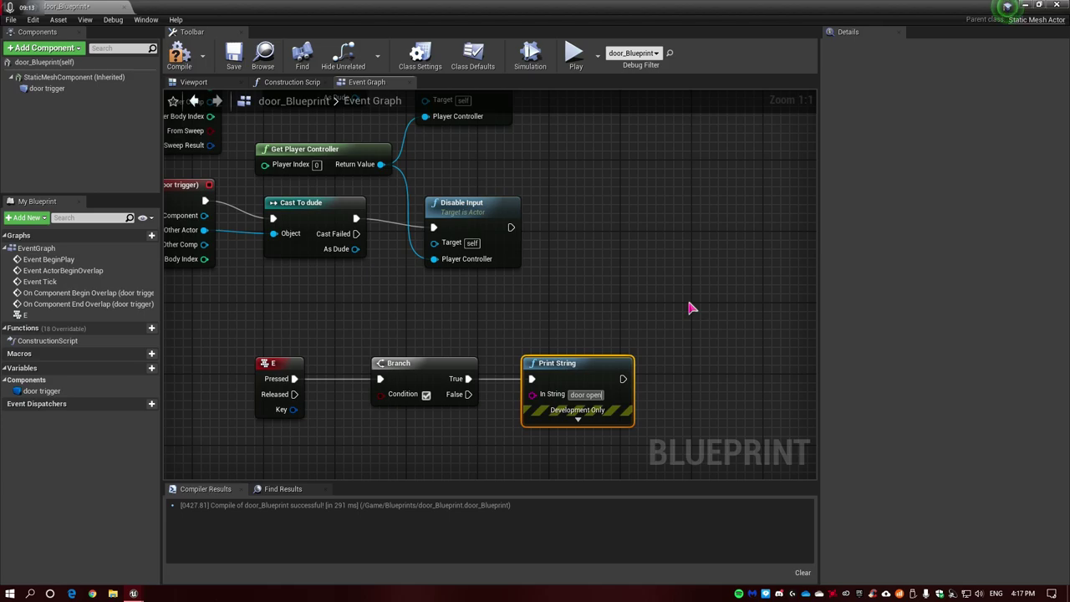
pyautogui.write('ed')
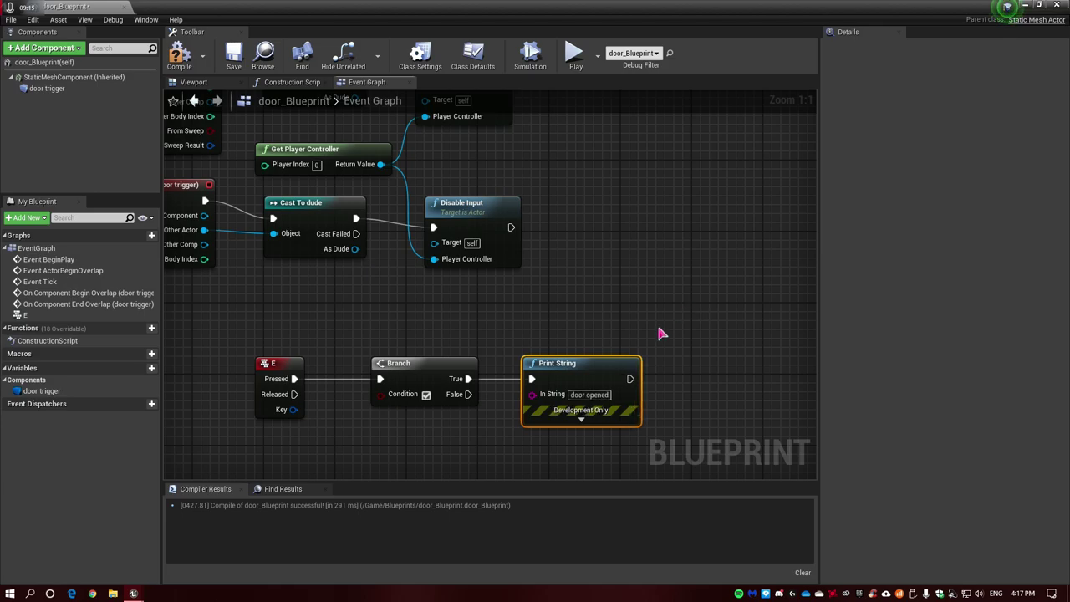
pyautogui.moveTo(659, 333); pyautogui.dragTo(657, 210, button='right')
# Paste a copy of the Print String onto Branch False and change its text to 'need more key'
pyautogui.moveTo(461, 270); pyautogui.dragTo(517, 350)
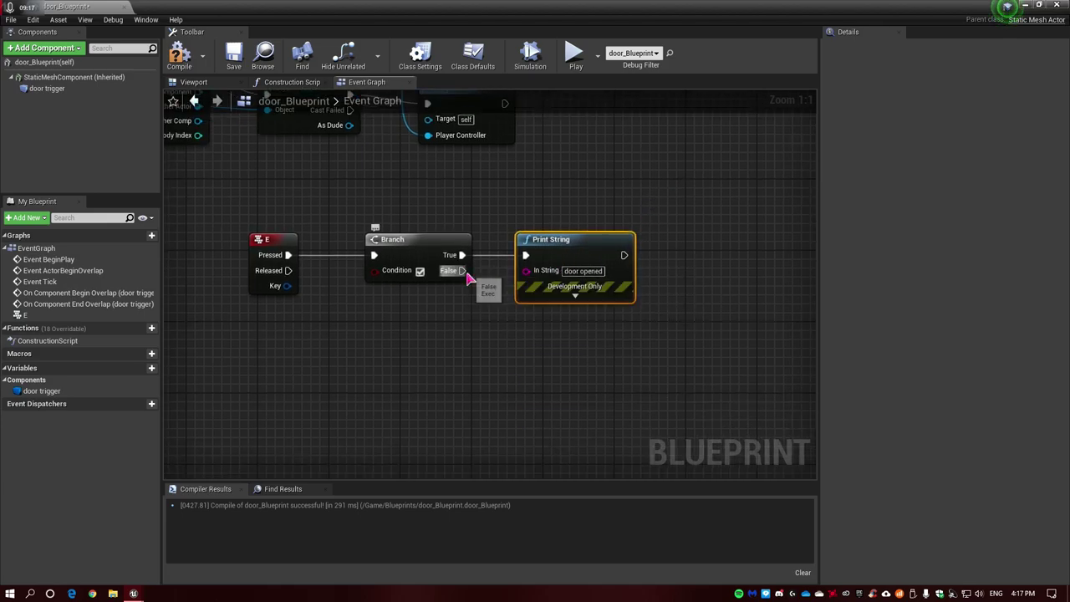
pyautogui.press('Escape')
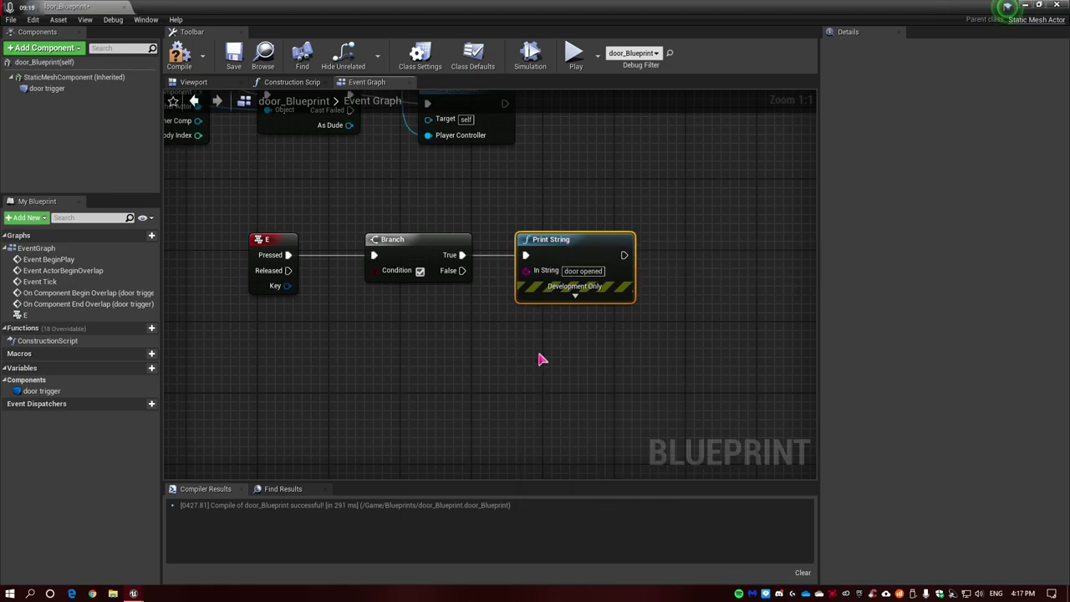
pyautogui.hotkey('ctrl', 'v')
pyautogui.moveTo(552, 371); pyautogui.dragTo(462, 271)
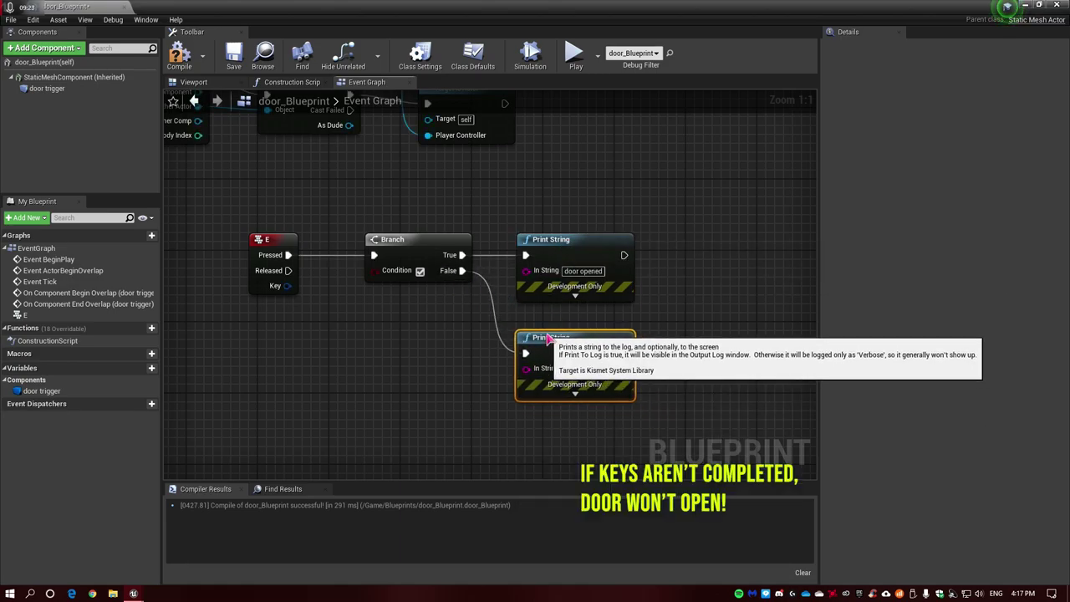
pyautogui.moveTo(571, 353); pyautogui.dragTo(543, 335)
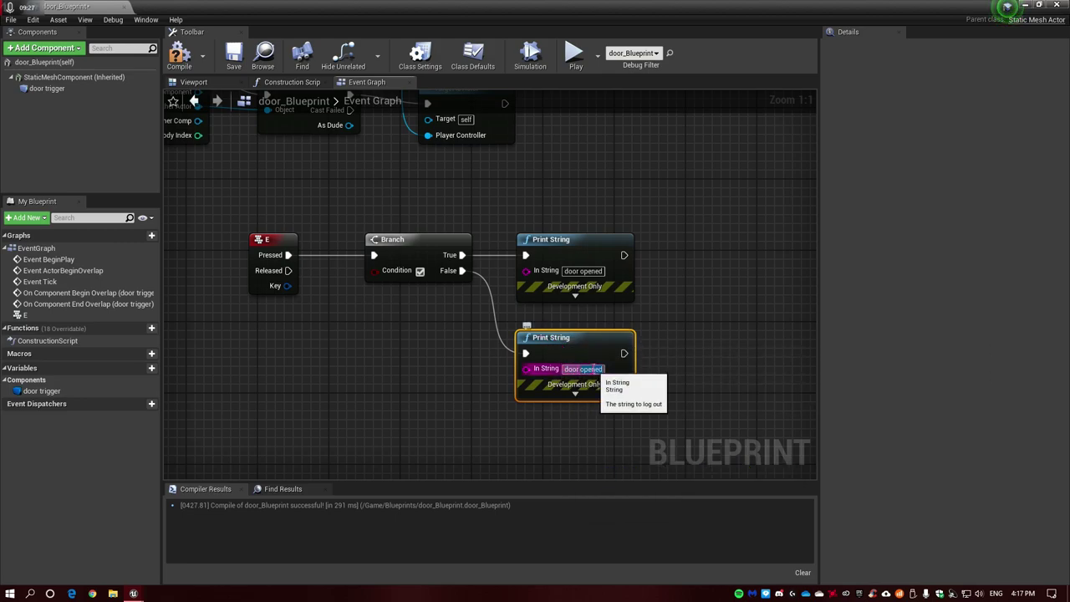
pyautogui.write('needs')
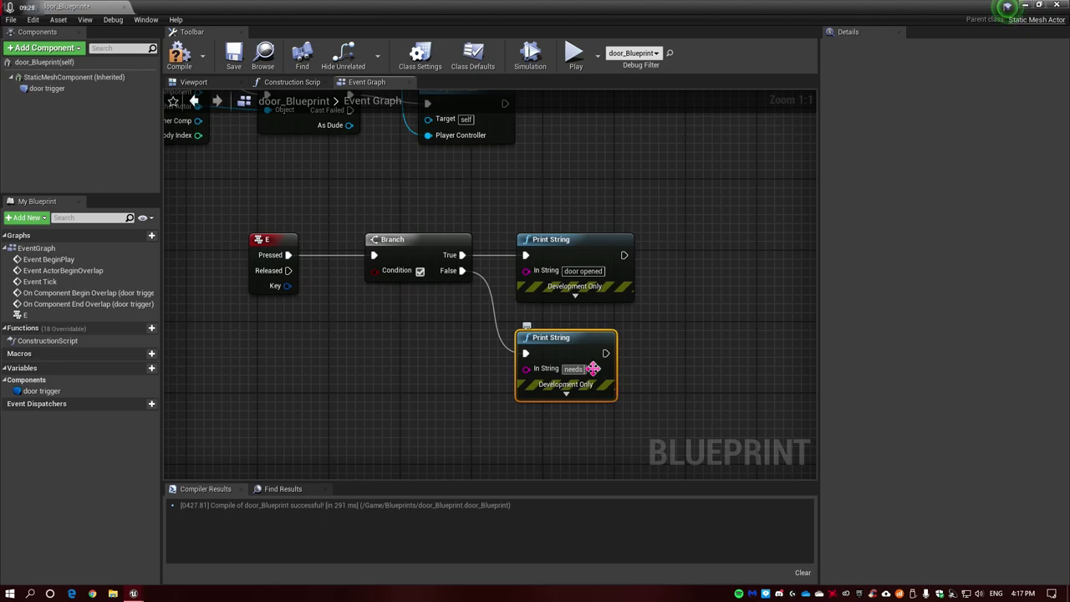
pyautogui.press('BackSpace')
pyautogui.write('m')
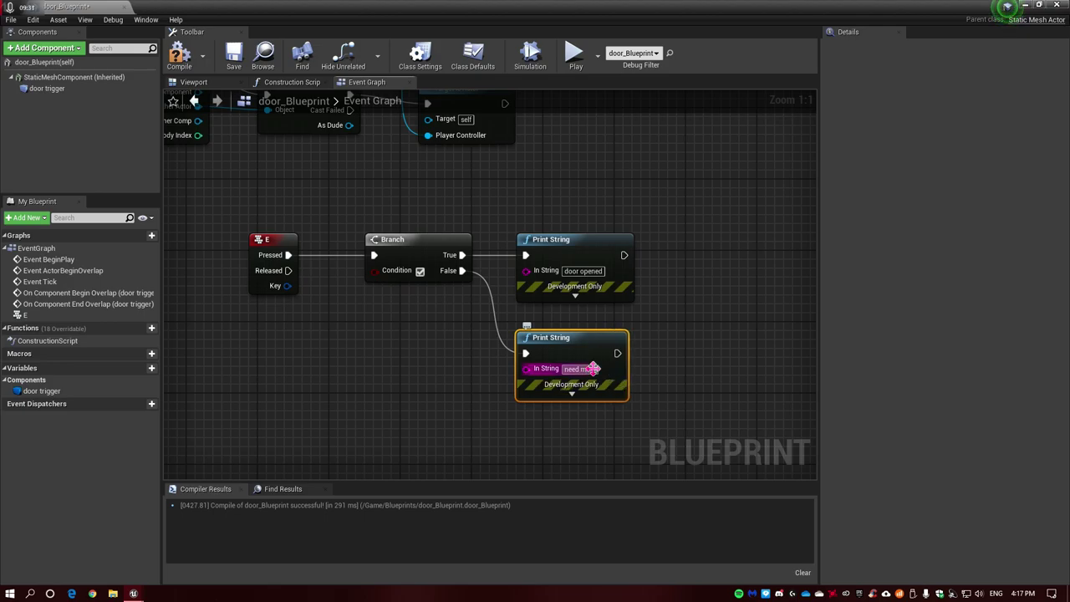
pyautogui.write('y key')
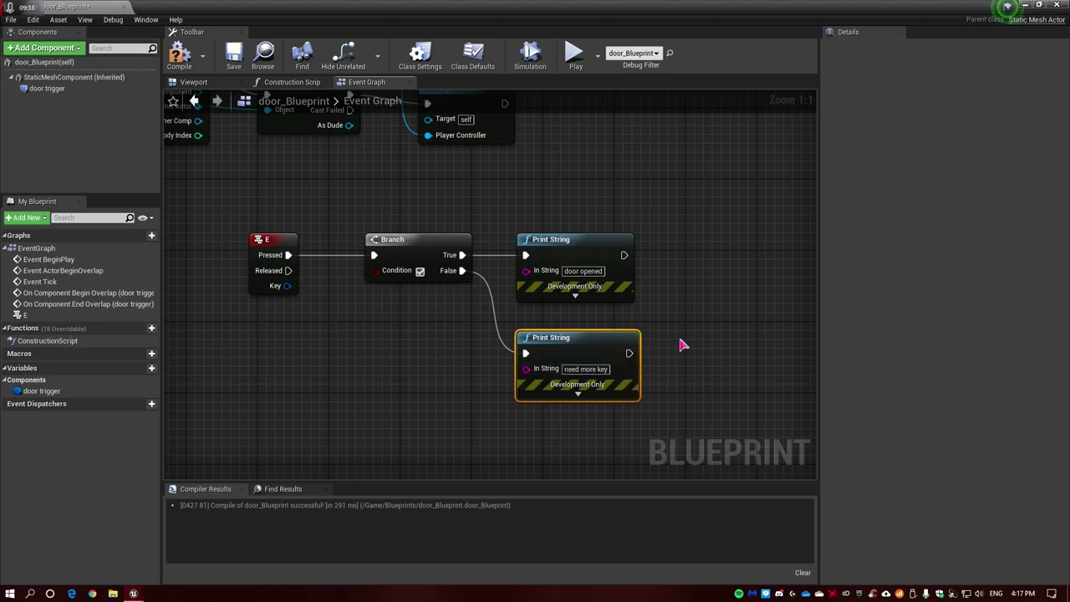
pyautogui.click(682, 345)
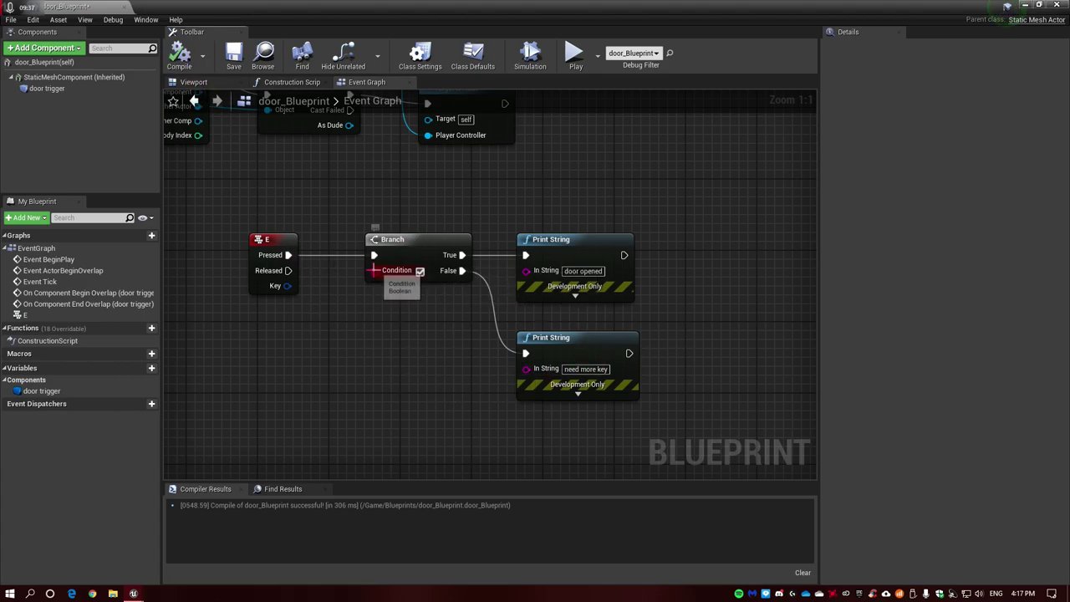
# Add an AND Boolean node off the Branch Condition, compile, and return to the level editor
pyautogui.moveTo(368, 270)
pyautogui.mouseDown()
pyautogui.moveTo(369, 301)
pyautogui.moveTo(339, 325)
pyautogui.mouseUp()
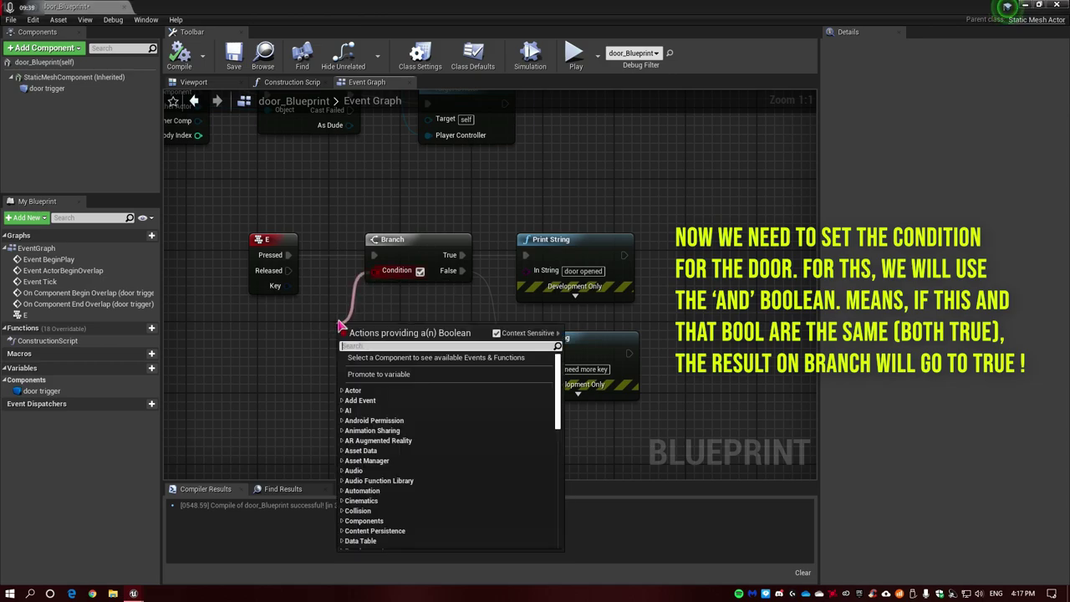
pyautogui.write('and')
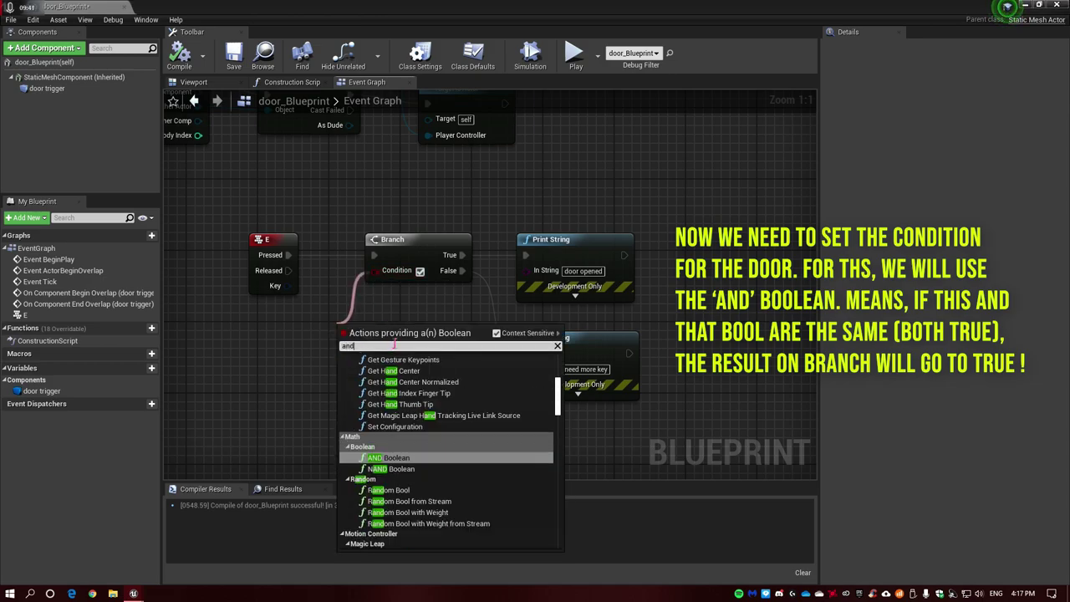
pyautogui.press('Return')
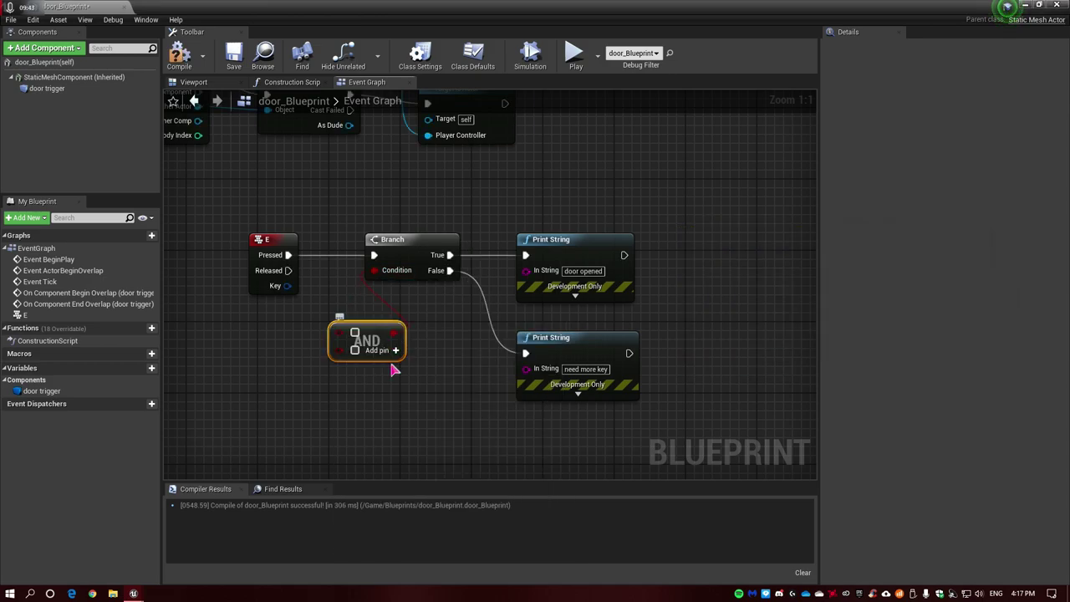
pyautogui.click(179, 57)
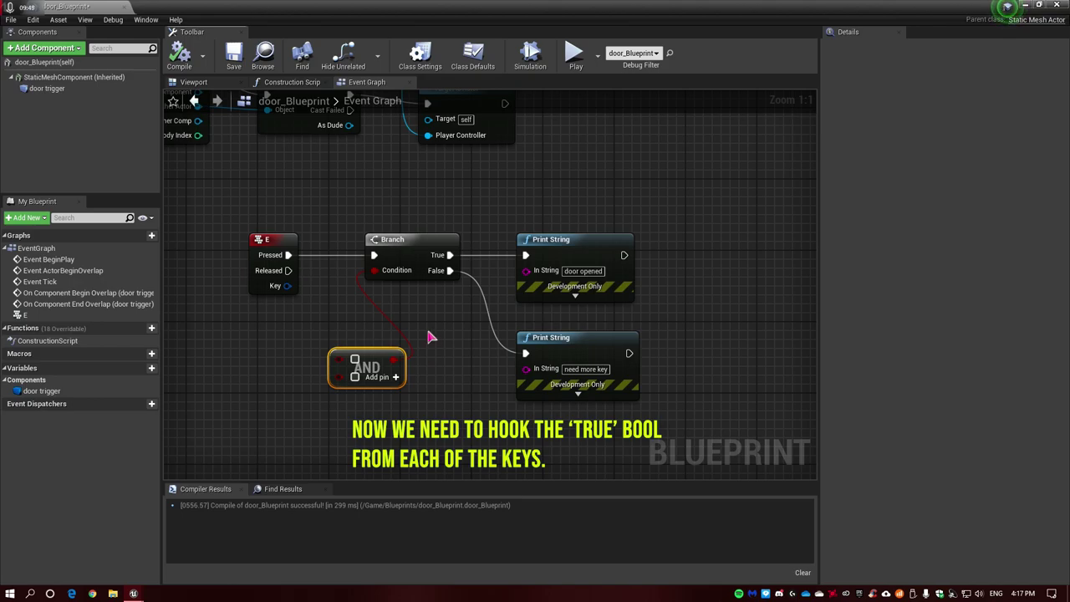
pyautogui.click(185, 59)
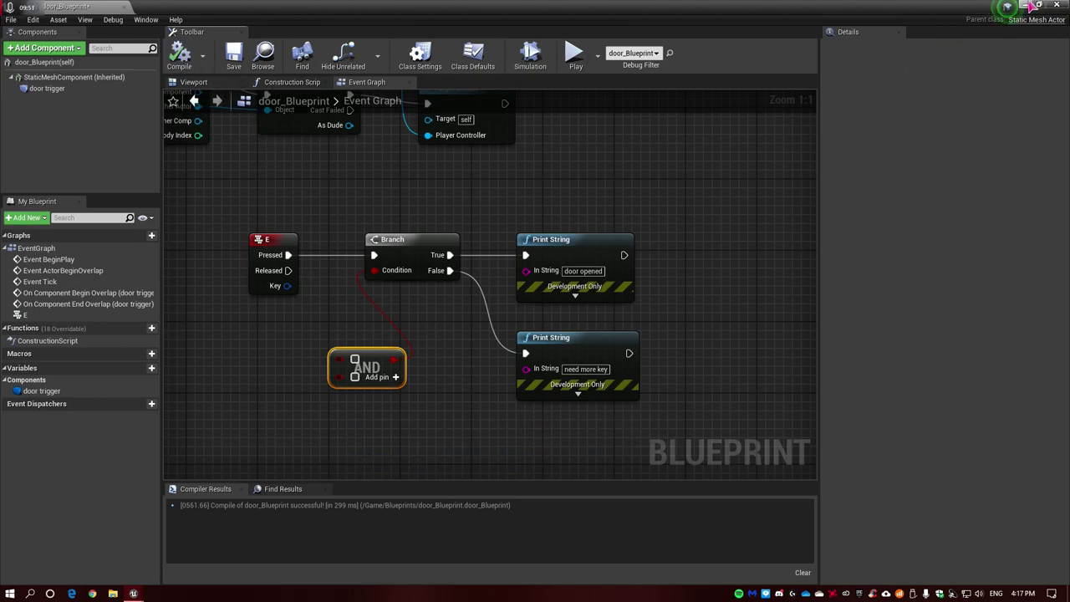
pyautogui.click(1024, 6)
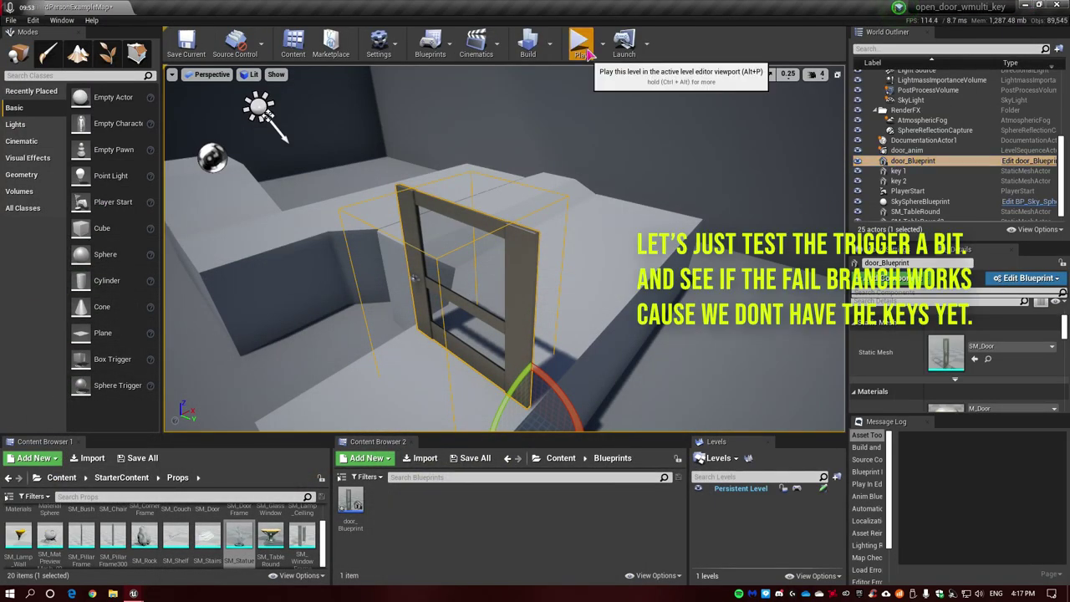
# Play the level, walk to the door, press E to see 'need more key', then stop
pyautogui.click(583, 46)
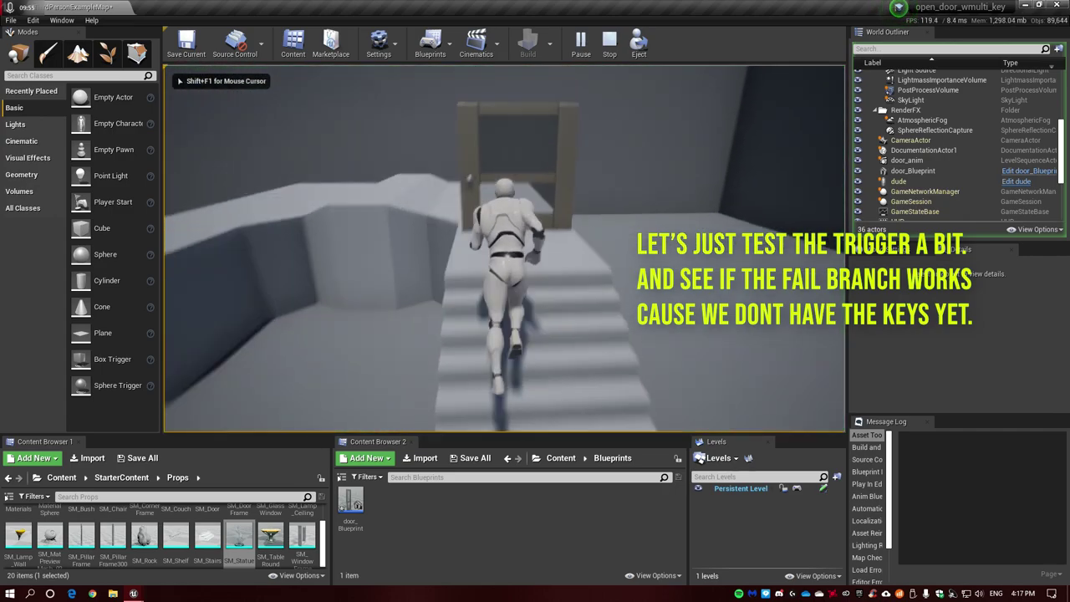
pyautogui.press('w')
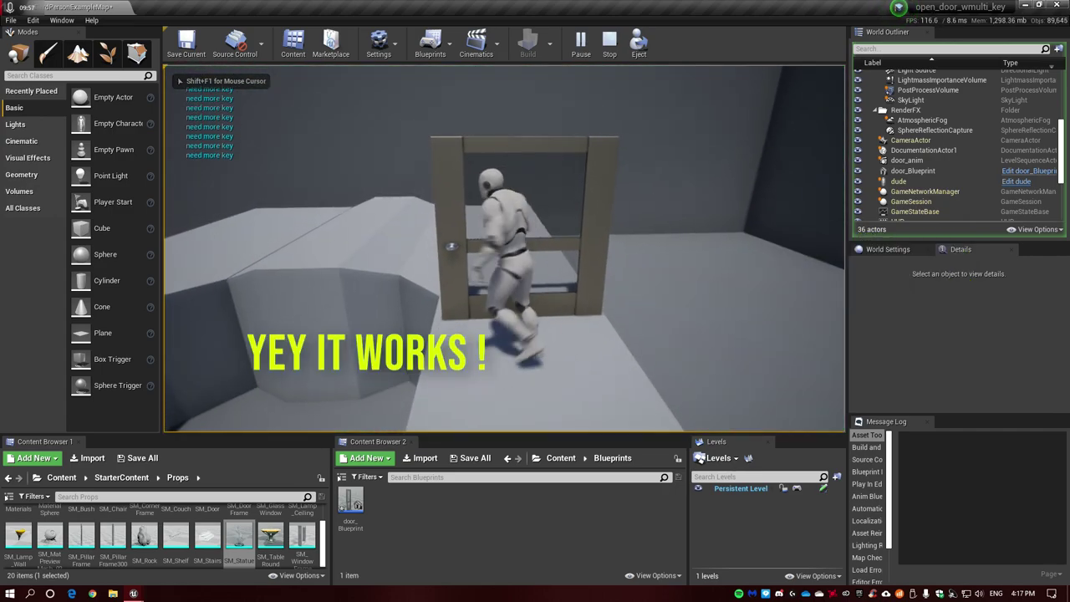
pyautogui.press('s')
pyautogui.press('w')
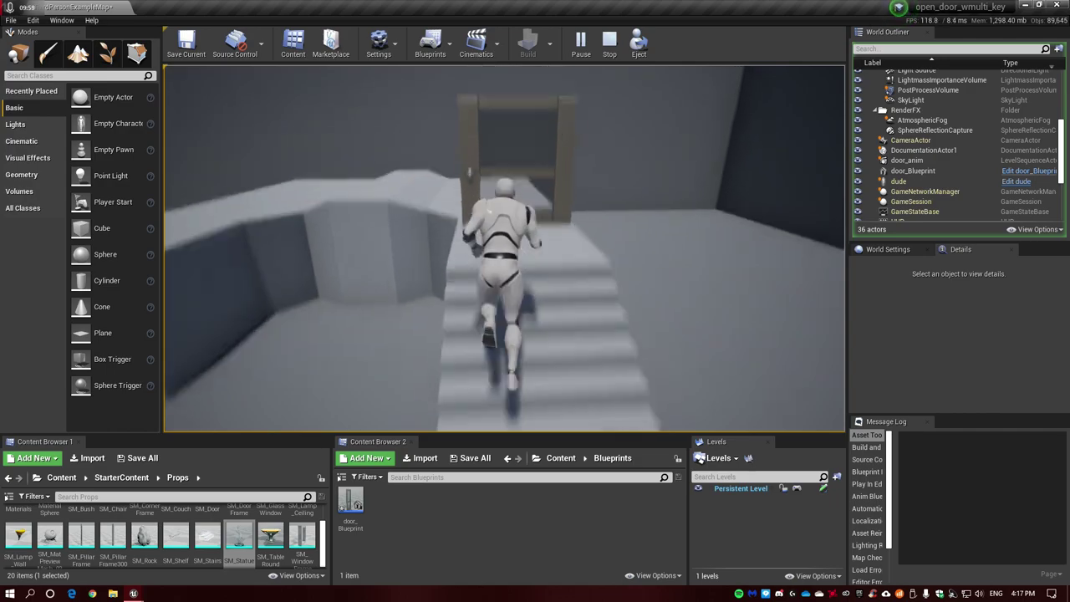
pyautogui.press('e')
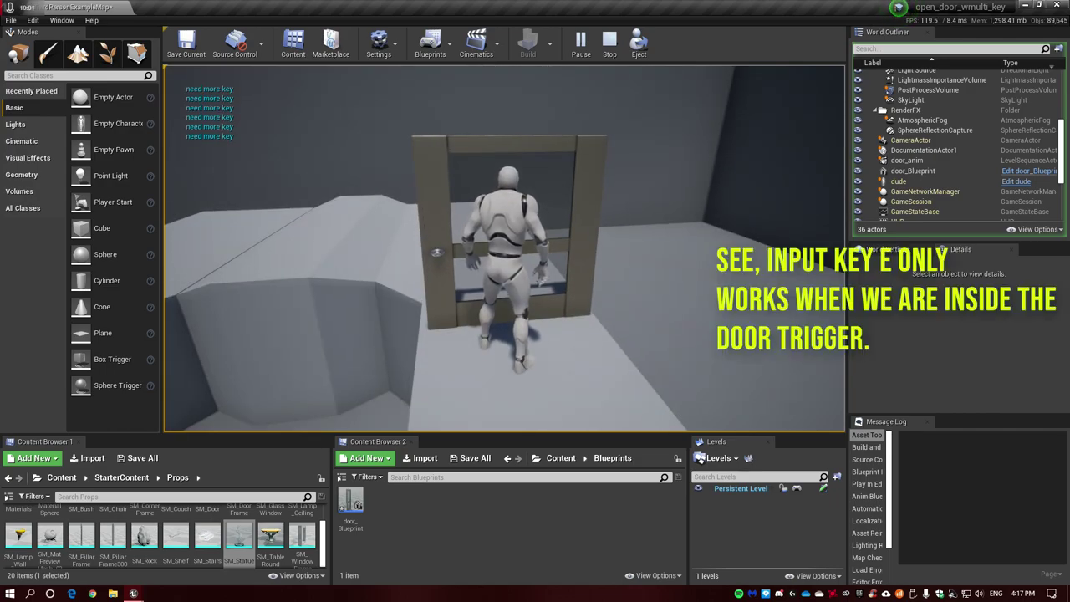
pyautogui.press('s')
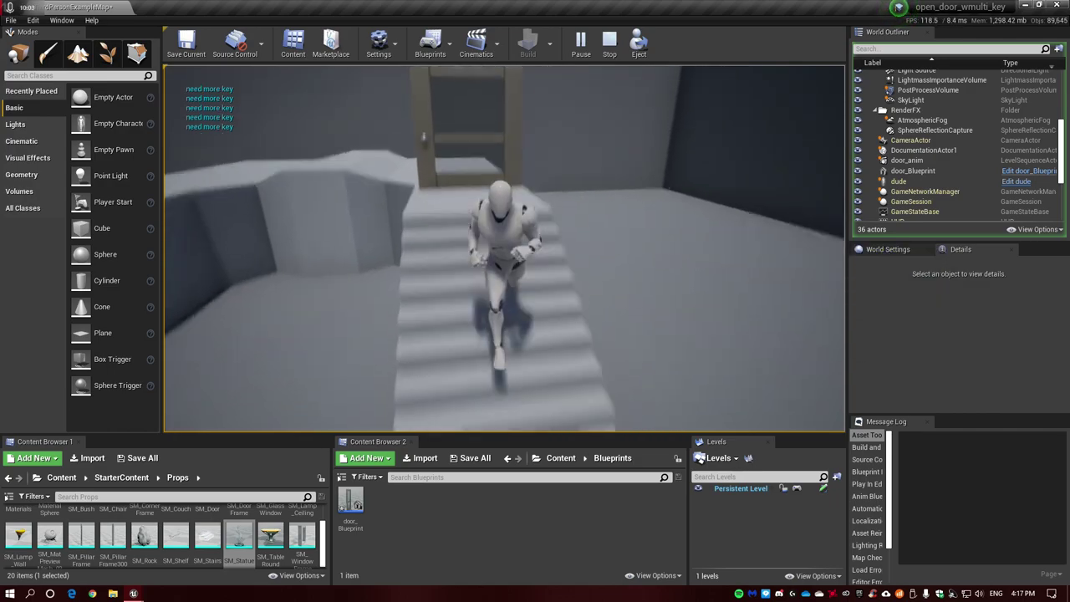
pyautogui.press('Escape')
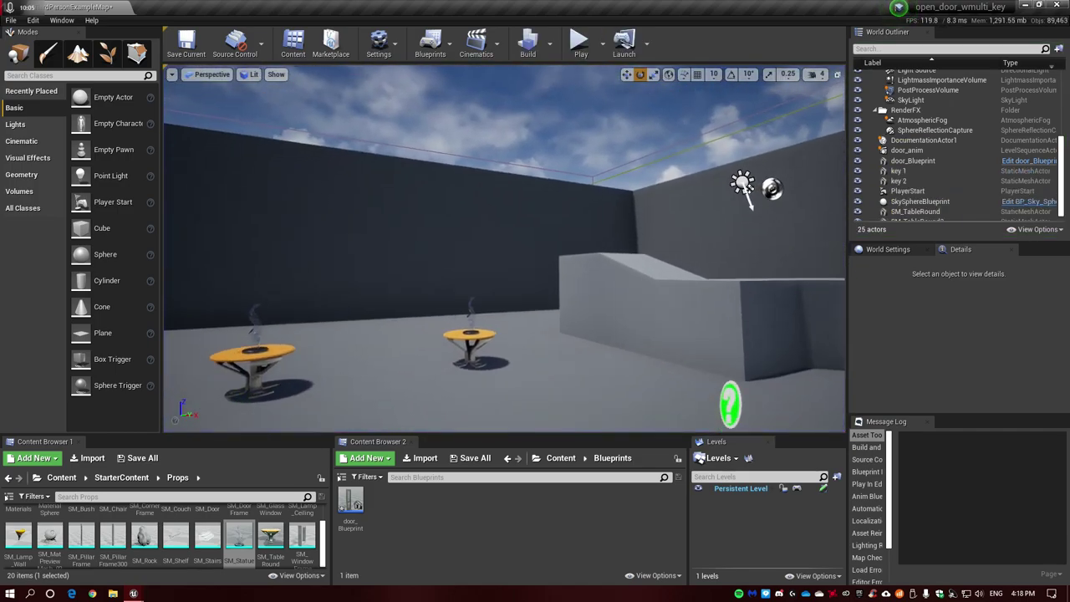
# Convert the key 1 statue into key_1_Blueprint saved in the Blueprints folder
pyautogui.moveTo(501, 250); pyautogui.dragTo(502, 251, button='right')
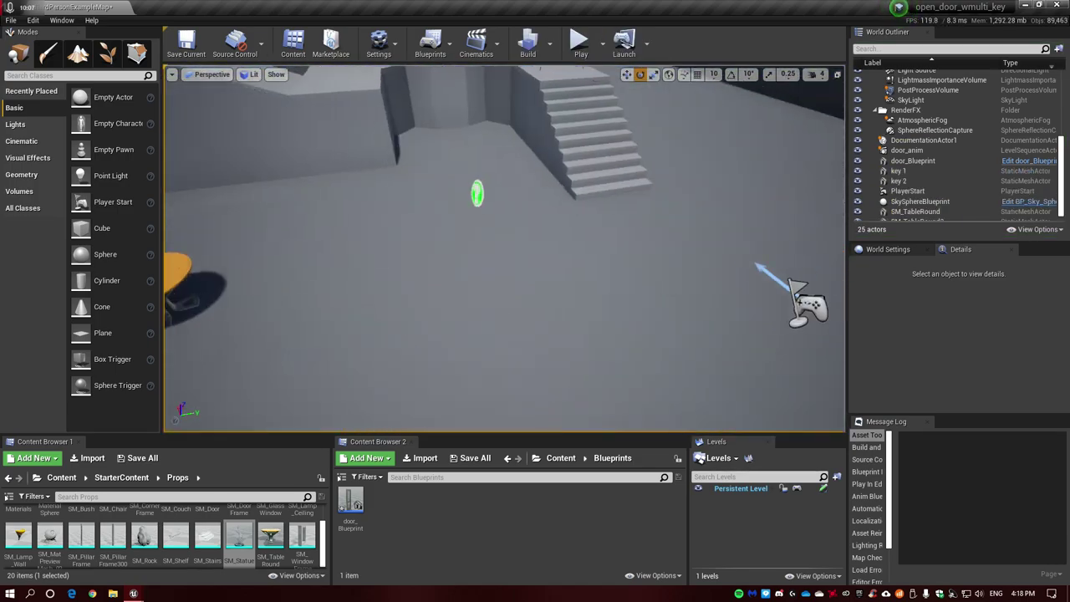
pyautogui.doubleClick(898, 170)
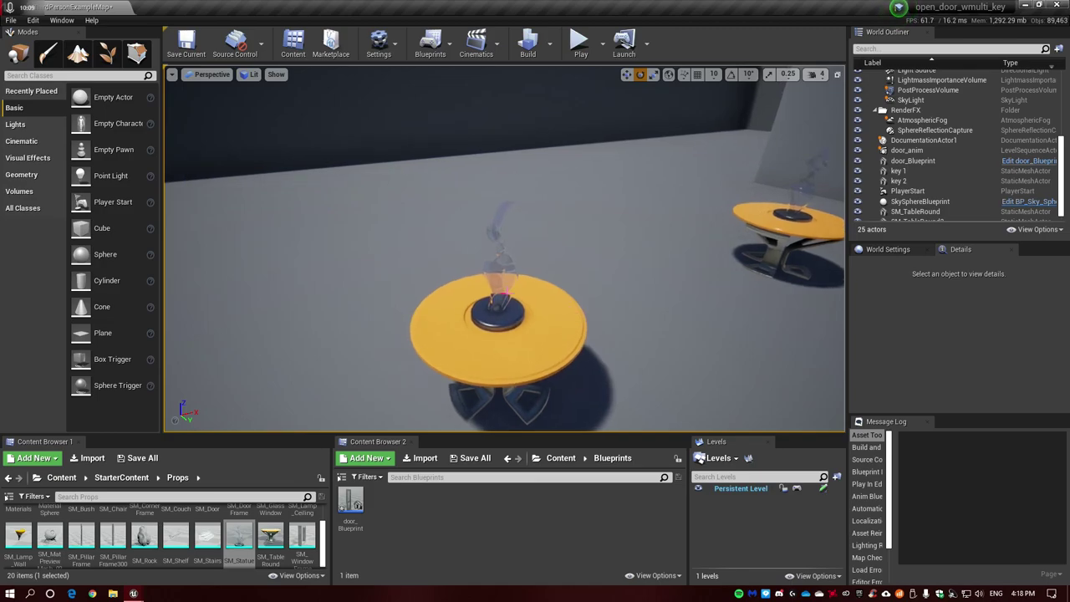
pyautogui.click(1018, 279)
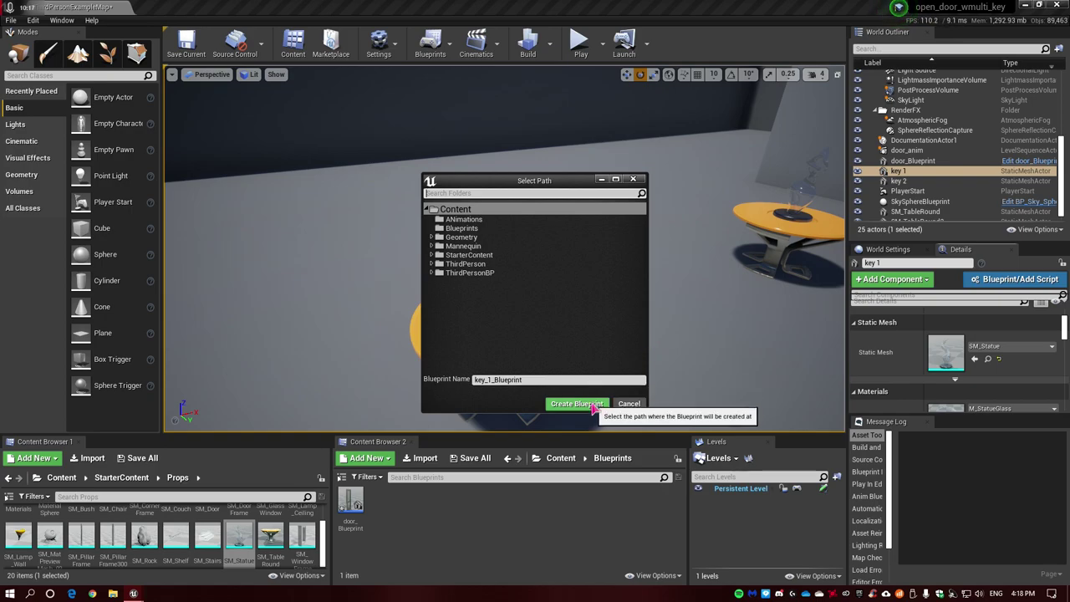
pyautogui.click(468, 228)
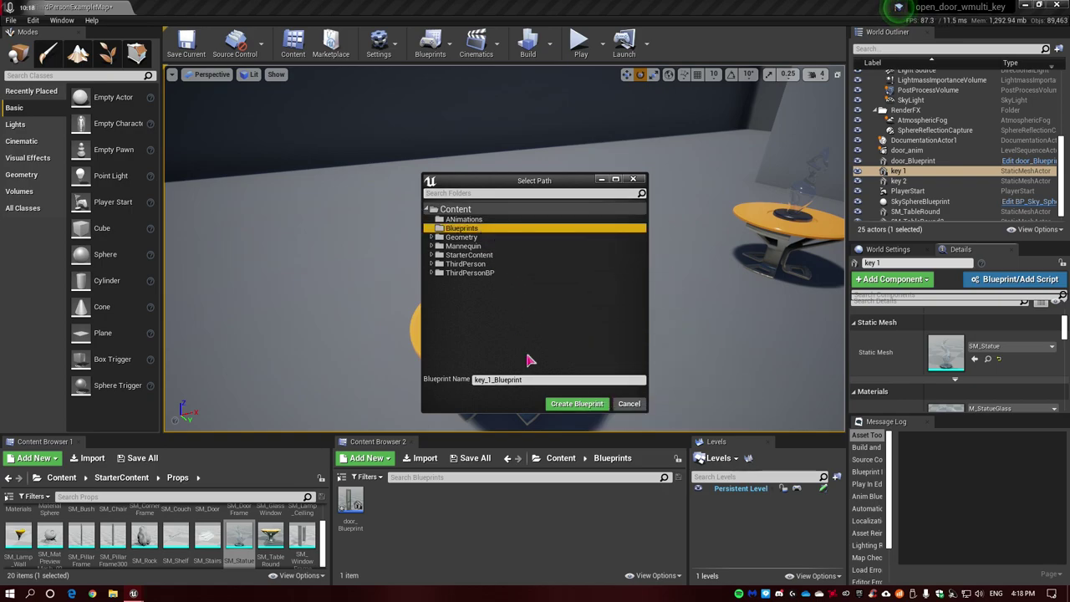
pyautogui.click(565, 409)
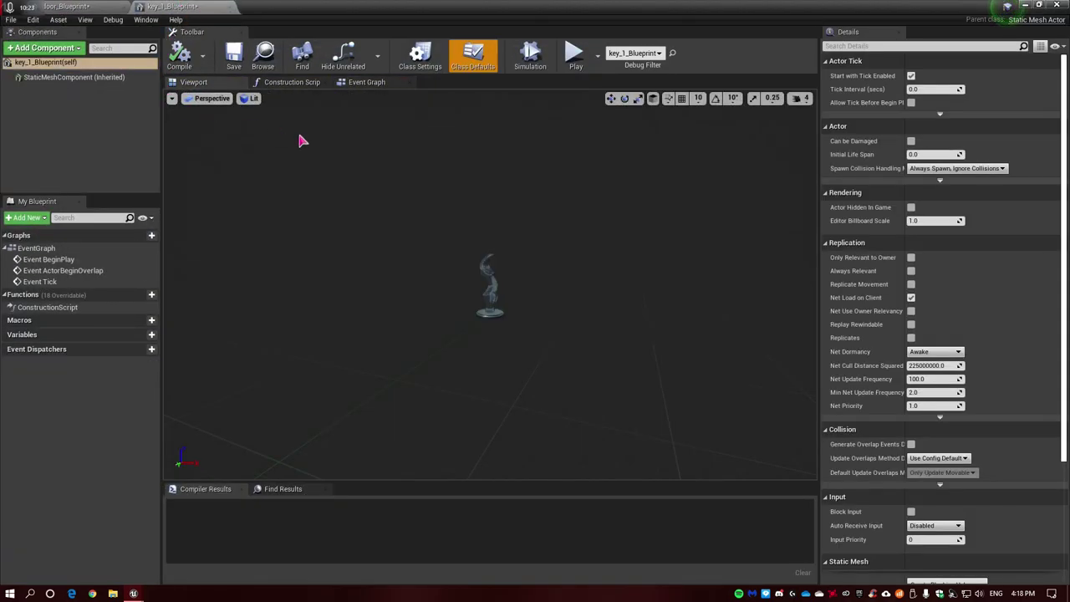
# Add a Box Collision component to key_1_Blueprint named 'key 1 trigger'
pyautogui.click(361, 83)
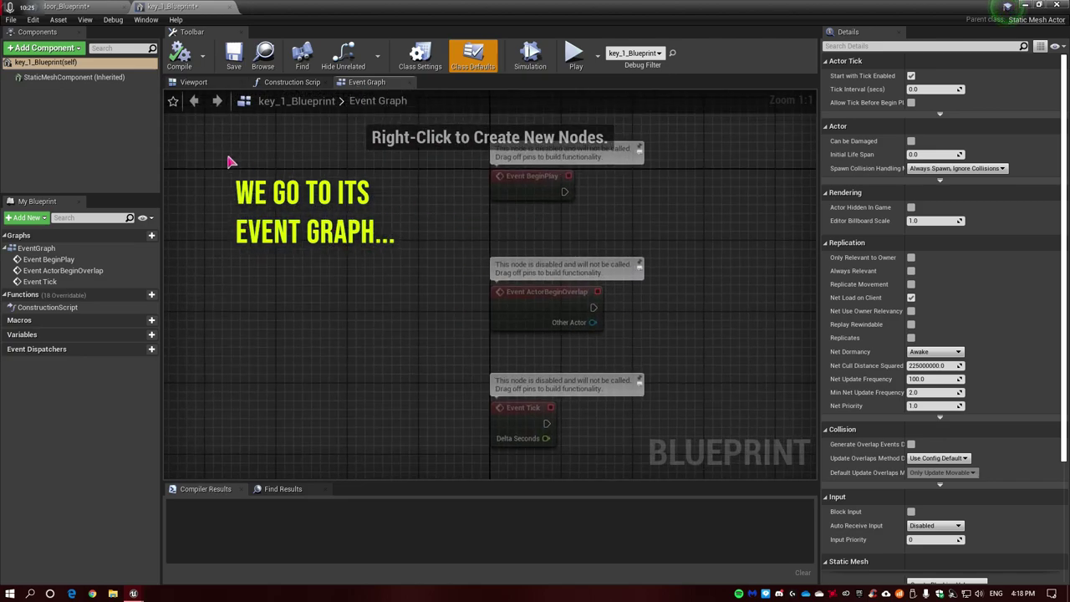
pyautogui.click(195, 83)
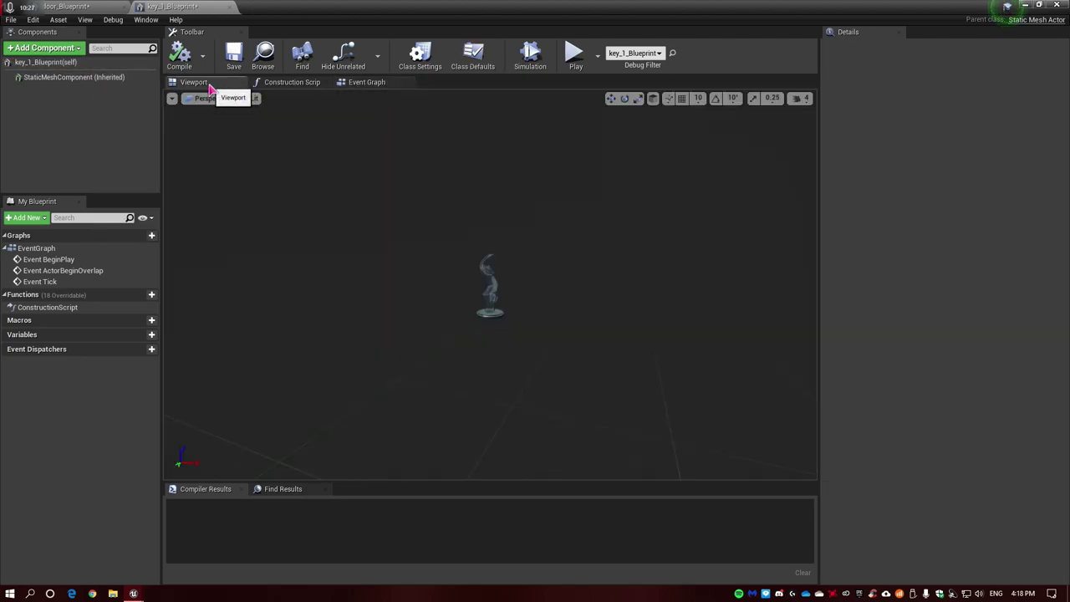
pyautogui.click(60, 47)
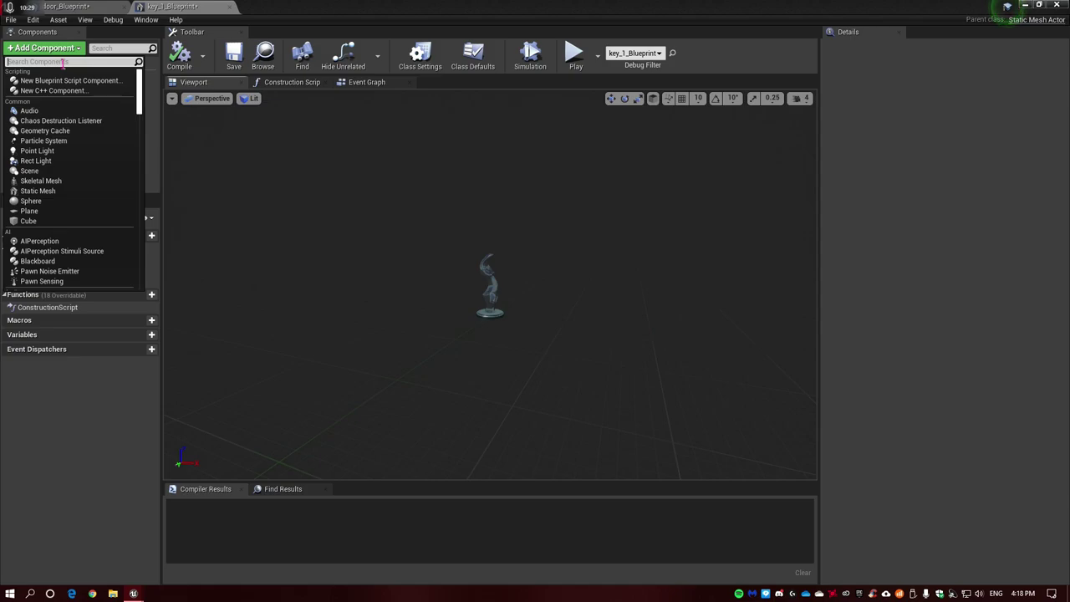
pyautogui.write('box')
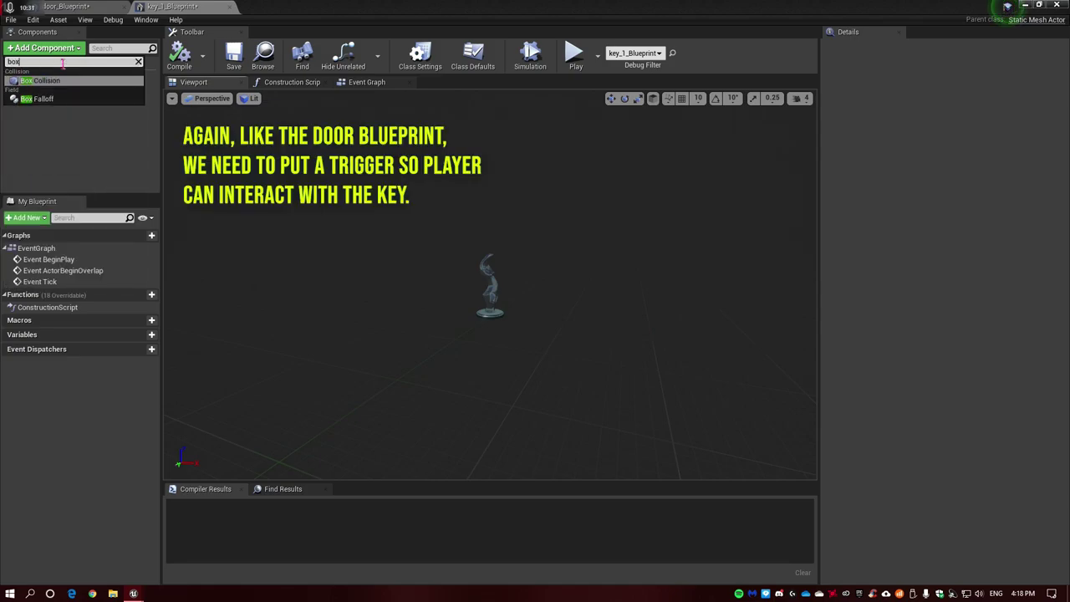
pyautogui.click(72, 80)
pyautogui.write('key 1 trigger')
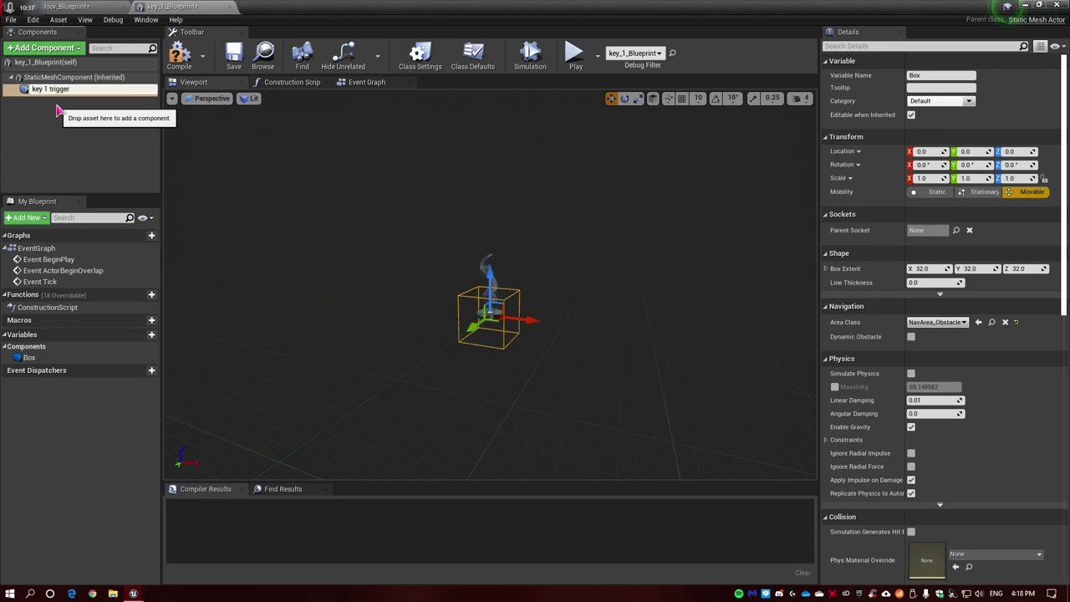
pyautogui.press('Return')
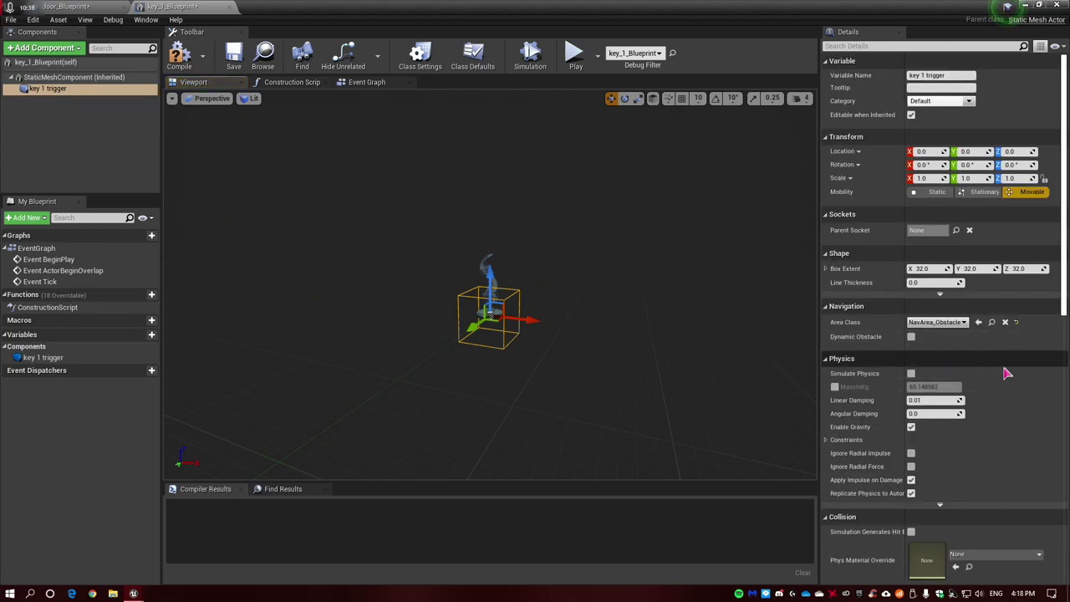
# Set key 1 trigger's collision preset to Trigger and compile key_1_Blueprint
pyautogui.scroll(-3, 1008, 373)
pyautogui.scroll(-2, 1006, 371)
pyautogui.click(941, 368)
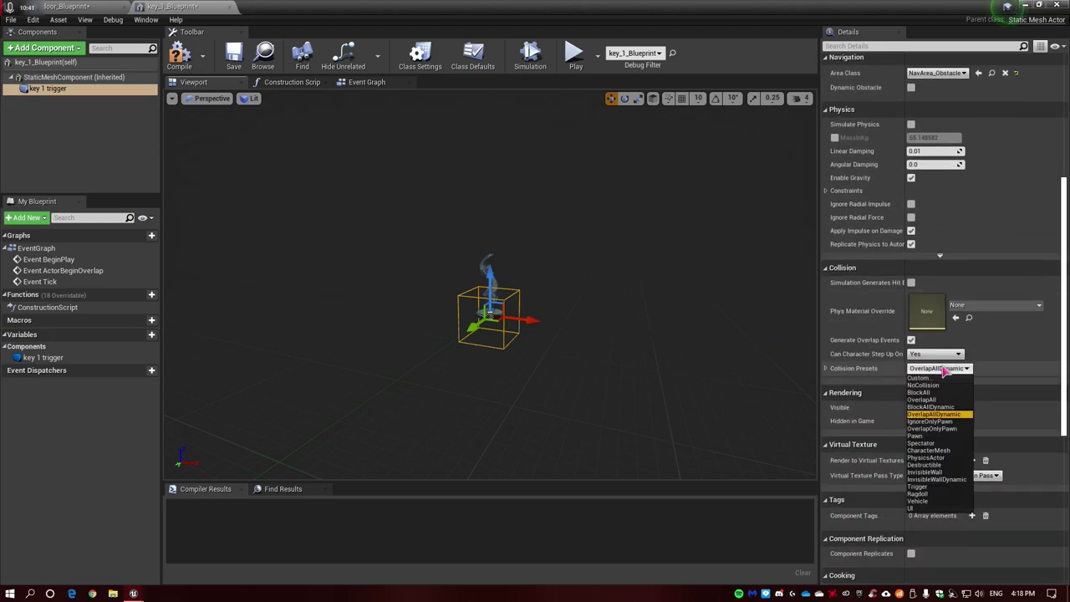
pyautogui.click(924, 487)
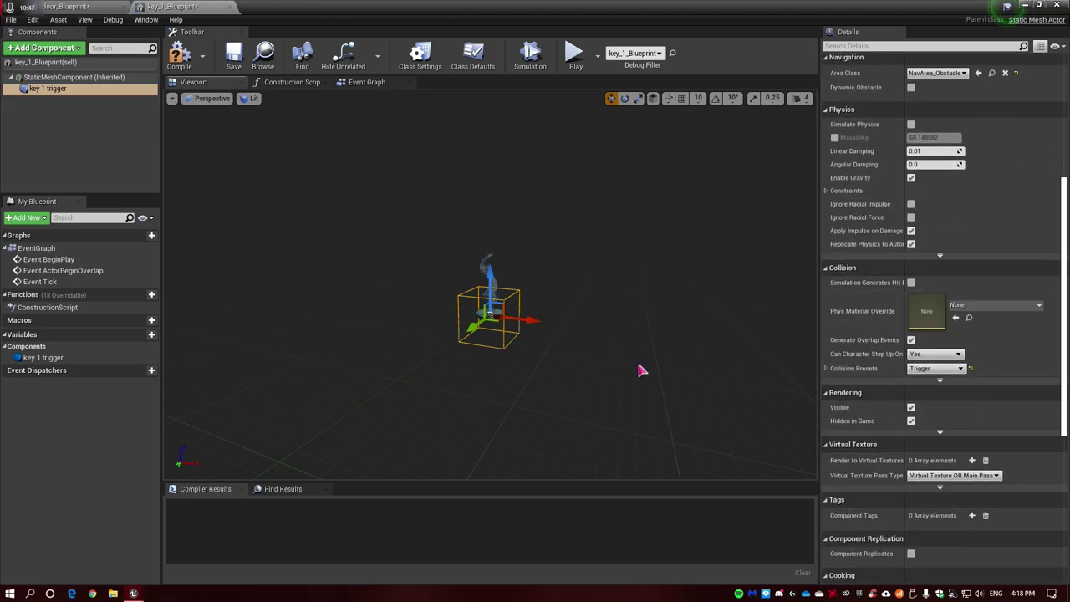
pyautogui.click(179, 52)
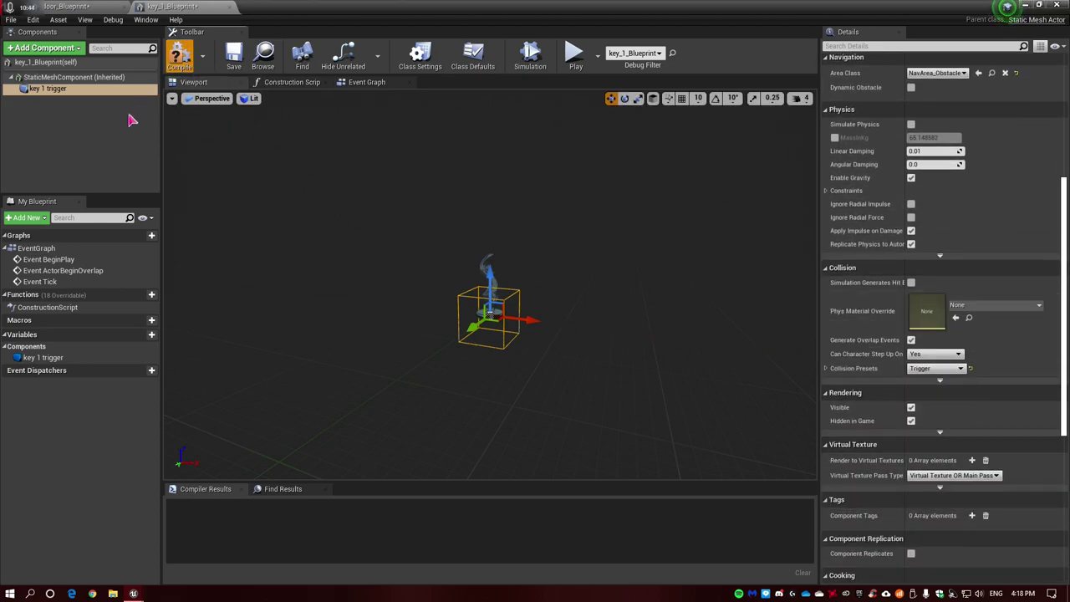
# Add an OnComponentBeginOverlap event for the key 1 trigger
pyautogui.rightClick(74, 90)
pyautogui.moveTo(125, 107)
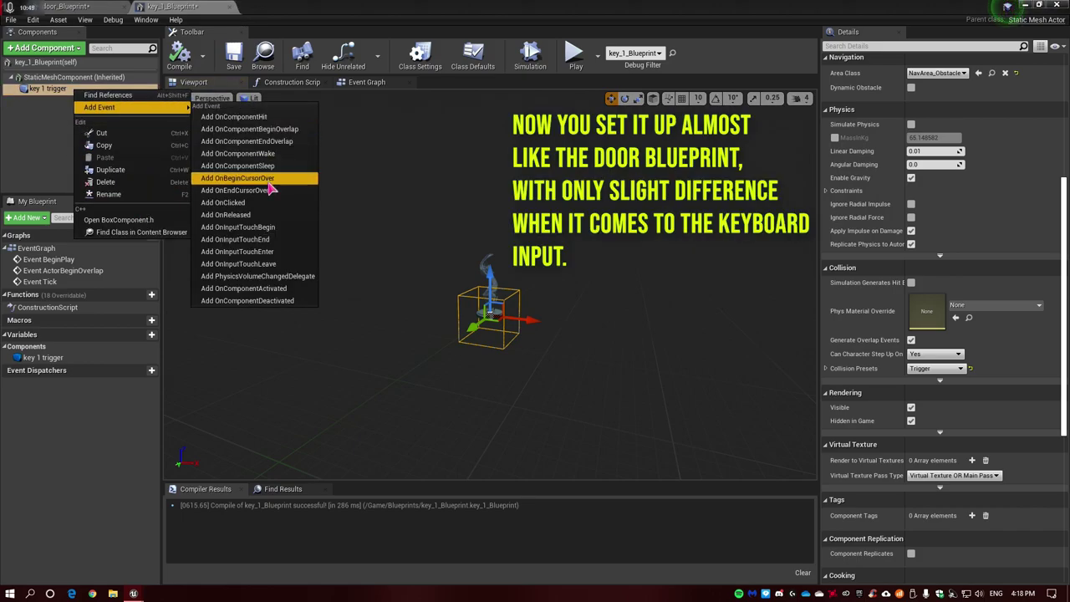
pyautogui.click(271, 129)
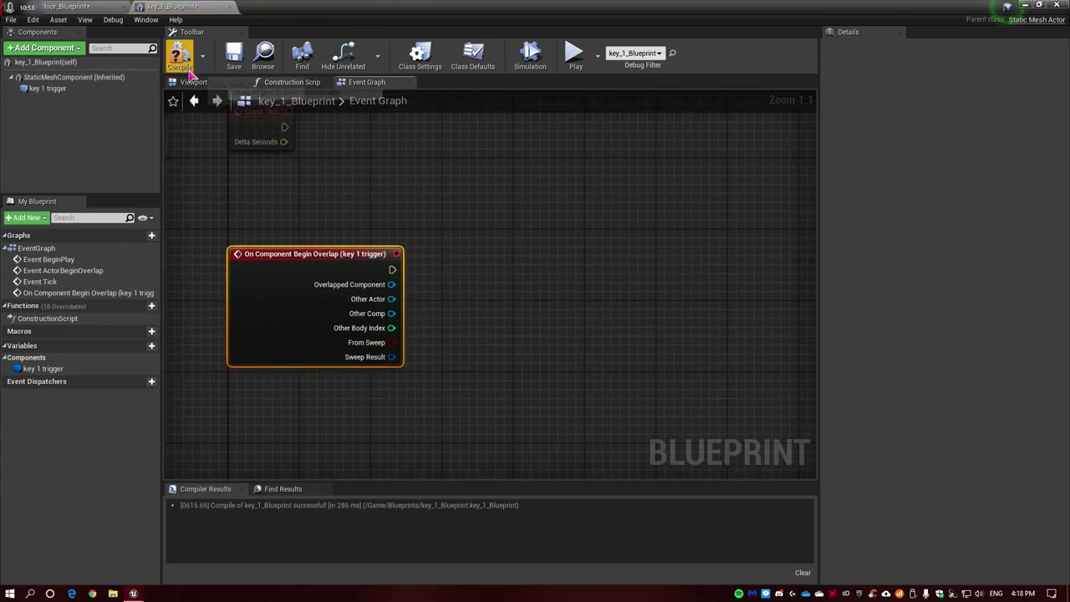
pyautogui.moveTo(393, 197); pyautogui.dragTo(399, 231, button='right')
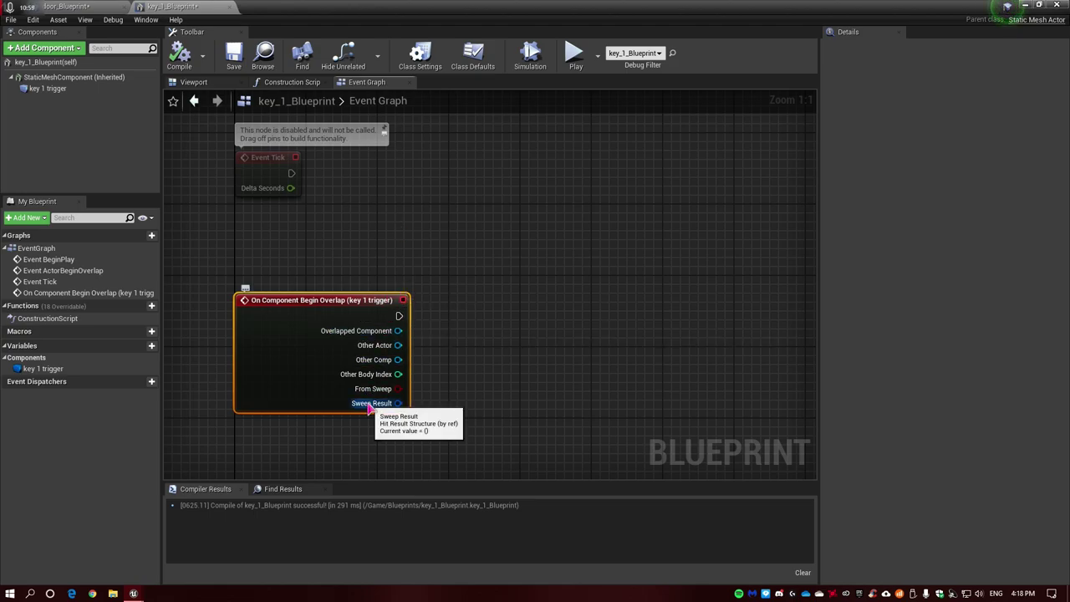
# Cast the overlap's Other Actor to dude, then compile key_1_Blueprint
pyautogui.moveTo(398, 345); pyautogui.dragTo(465, 341)
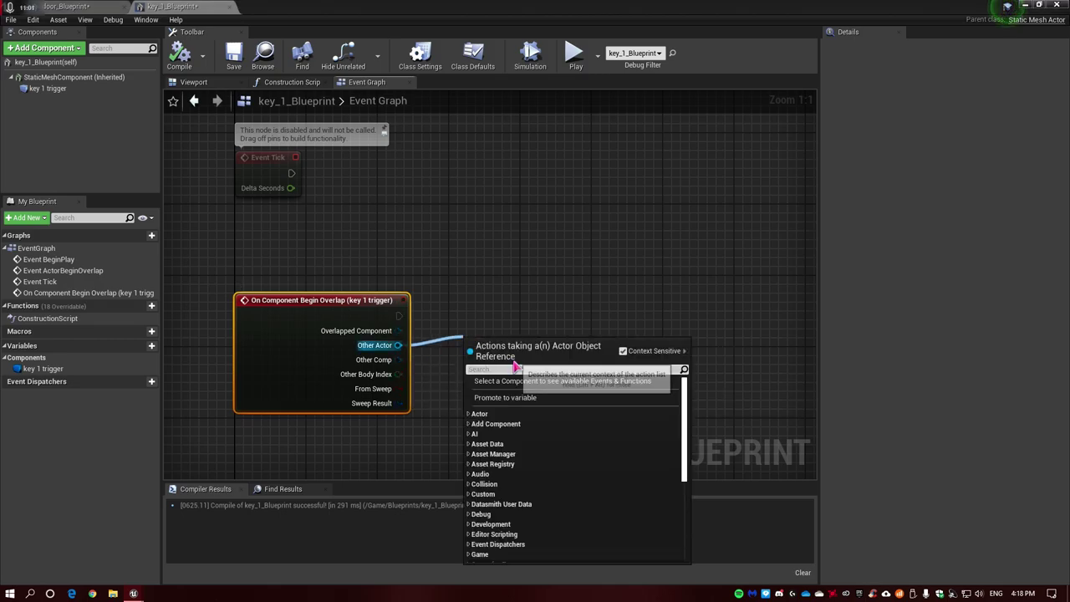
pyautogui.write('dude')
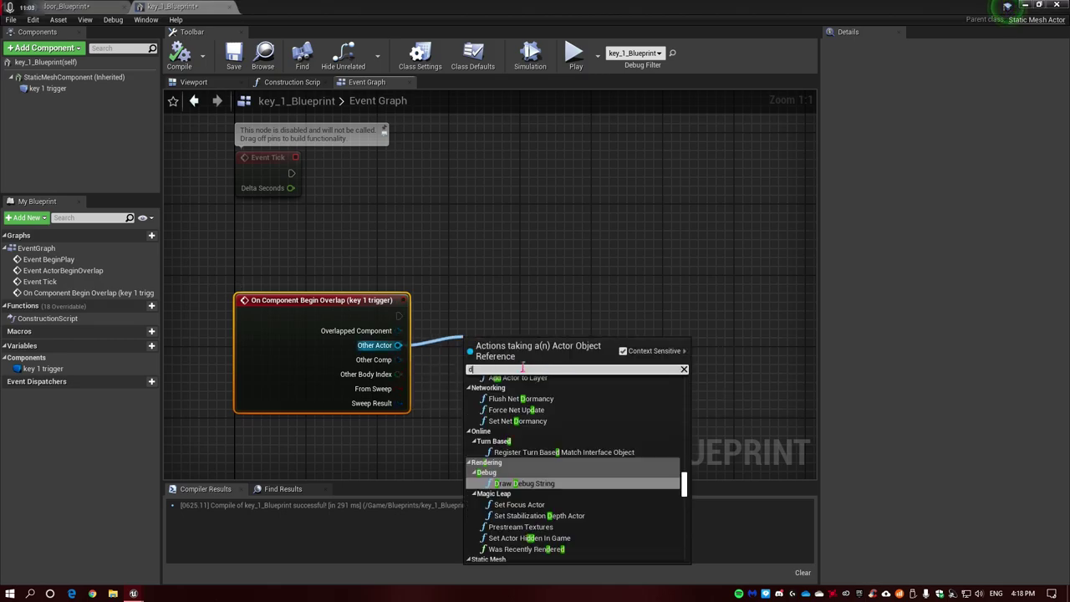
pyautogui.press('Return')
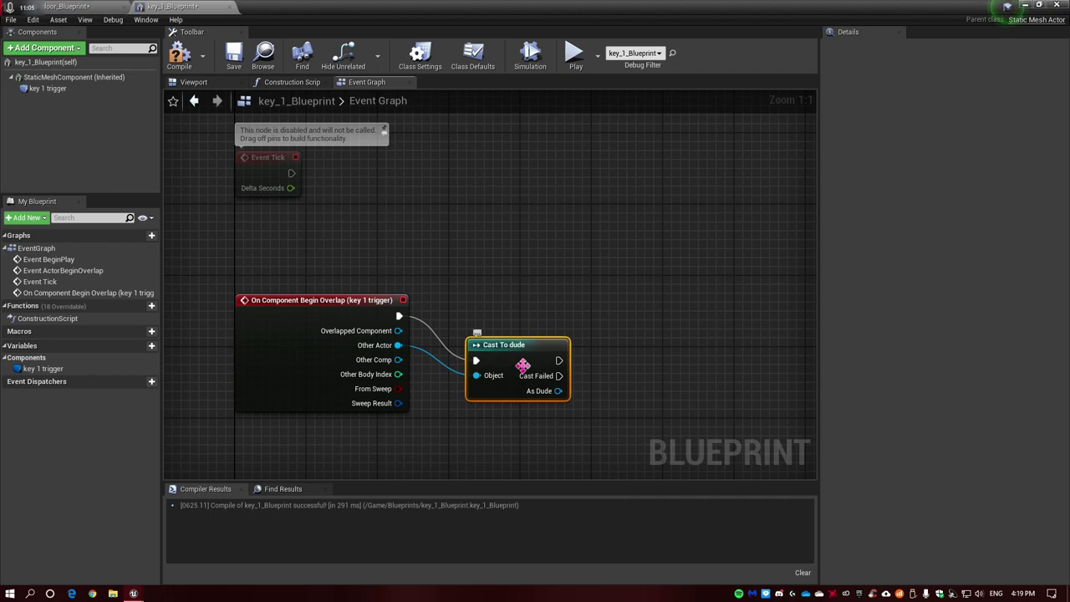
pyautogui.moveTo(522, 366); pyautogui.dragTo(504, 321)
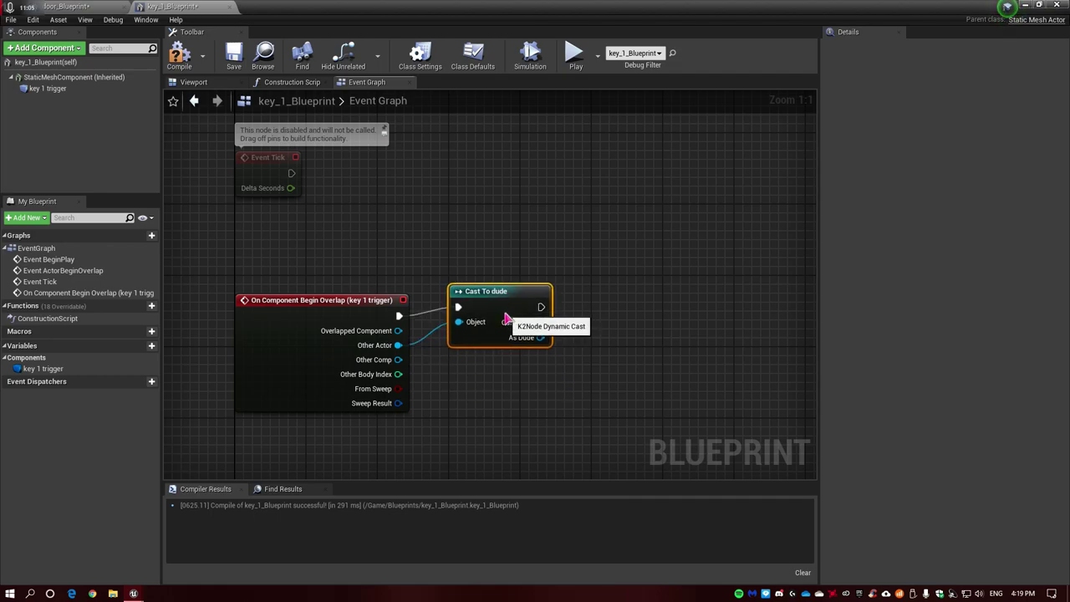
pyautogui.click(178, 65)
pyautogui.click(192, 82)
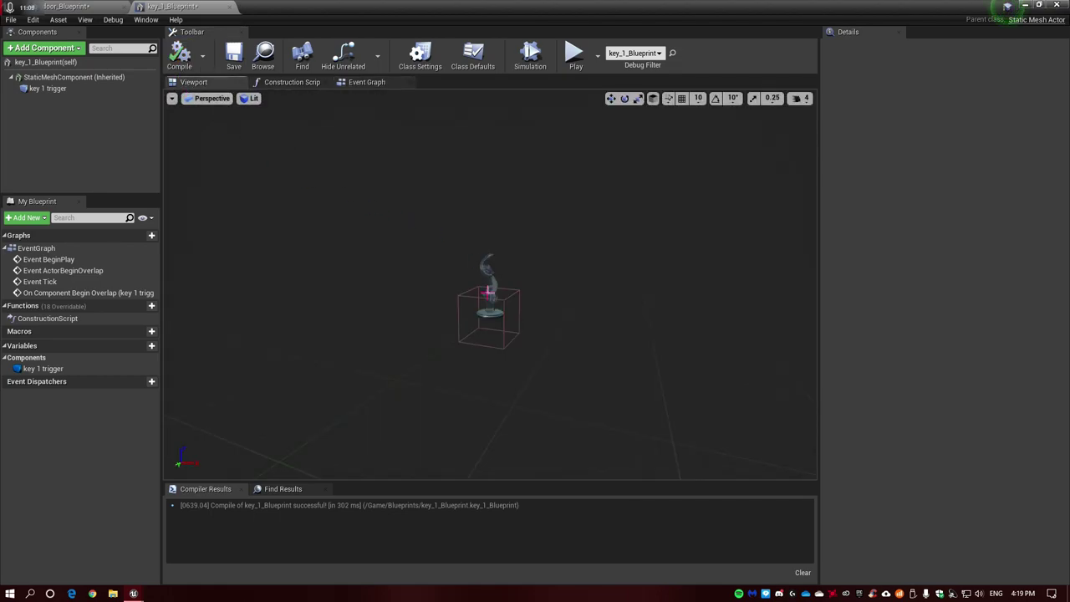
# Raise the key 1 trigger box to about 38 units, set its scale to 2.0, and recompile
pyautogui.click(484, 294)
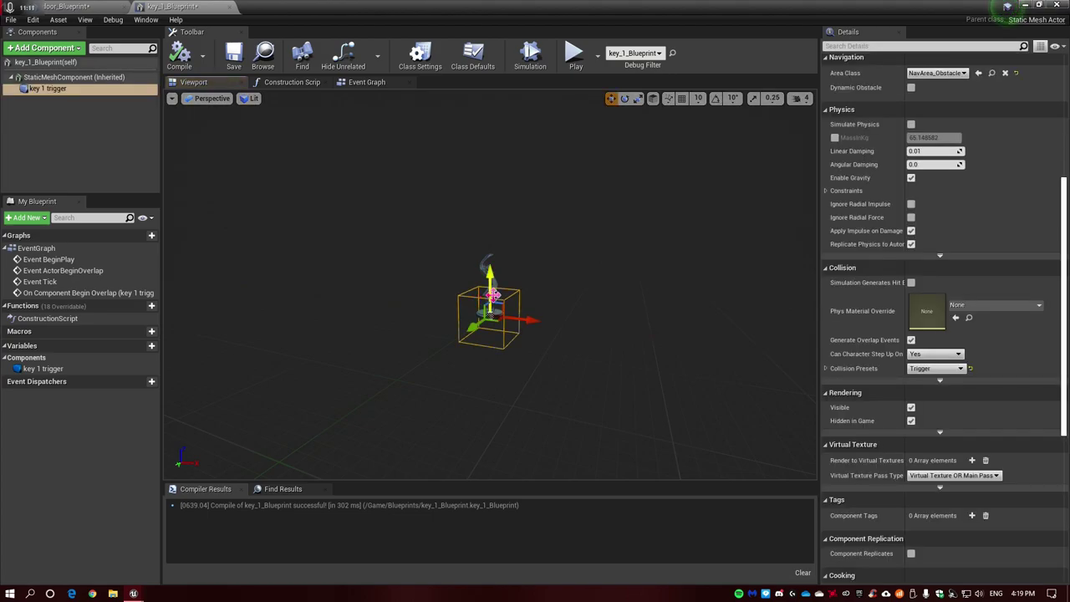
pyautogui.moveTo(489, 291); pyautogui.dragTo(492, 261)
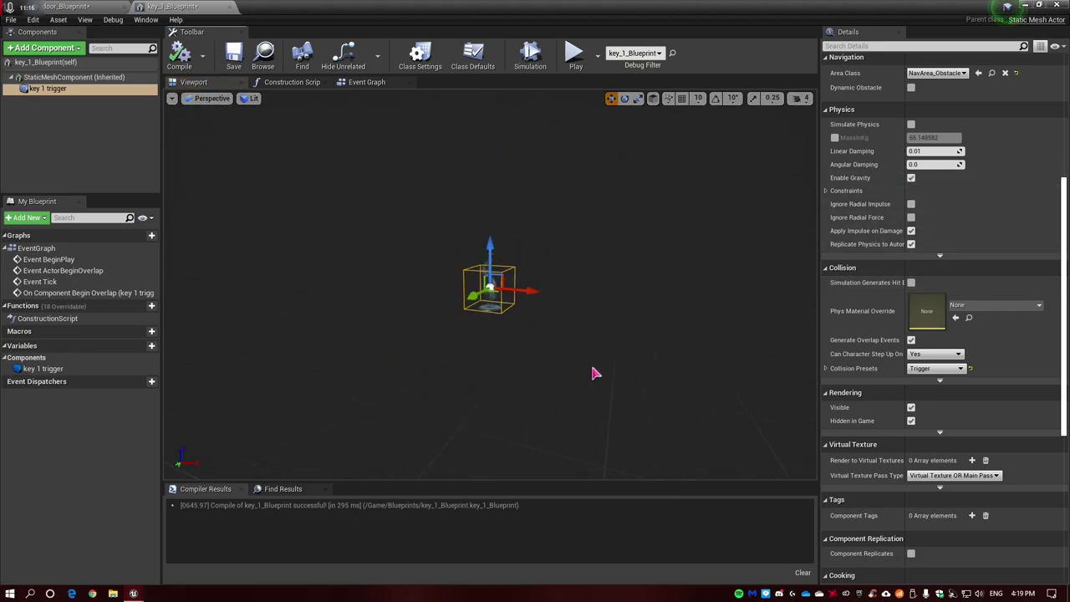
pyautogui.scroll(2, 931, 370)
pyautogui.scroll(3, 931, 370)
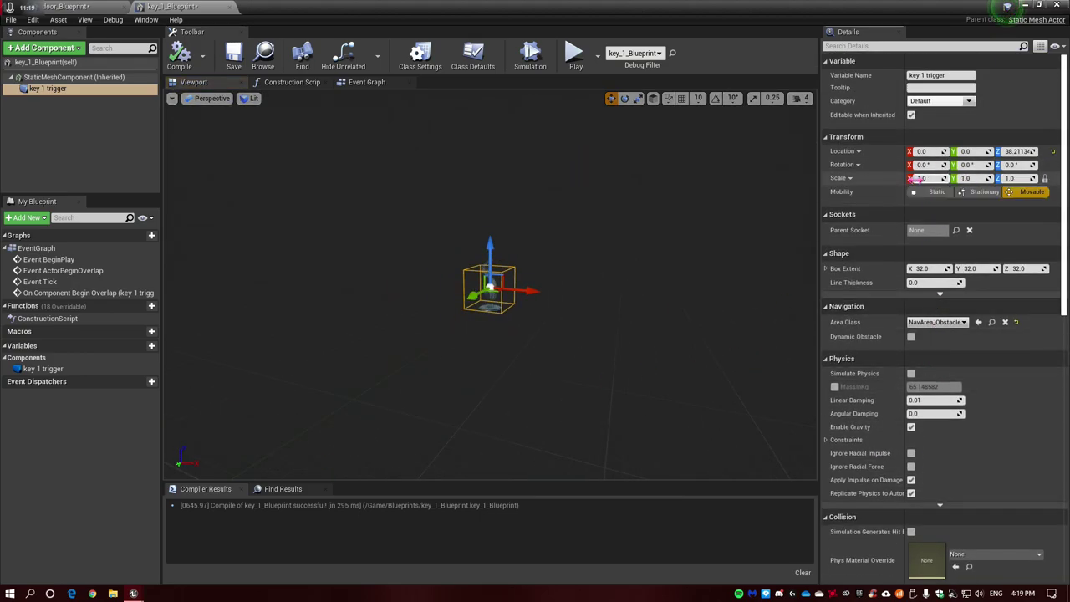
pyautogui.write('2')
pyautogui.press('Return')
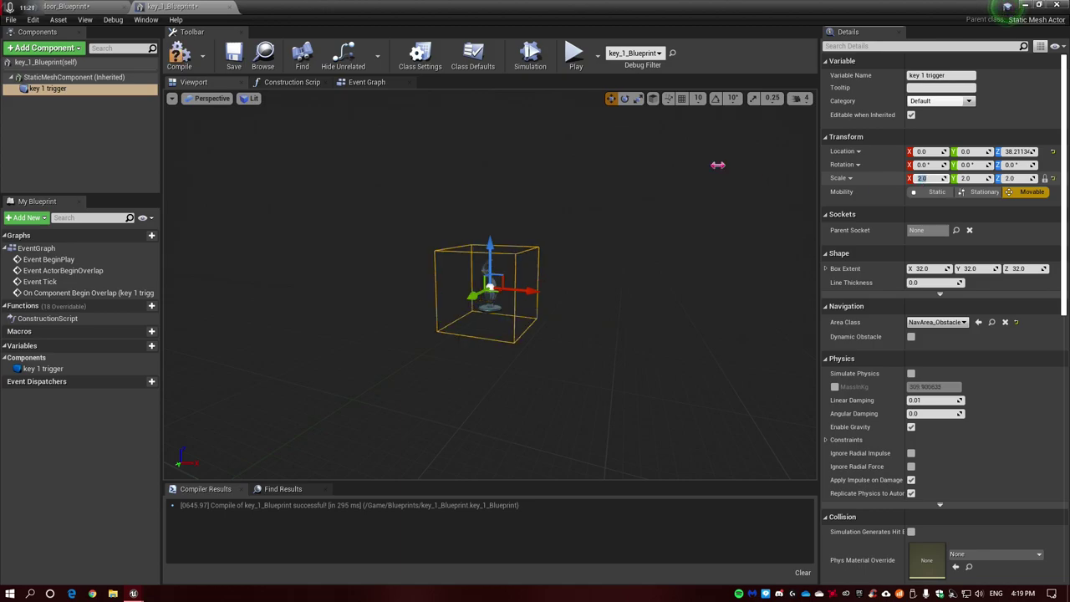
pyautogui.click(179, 56)
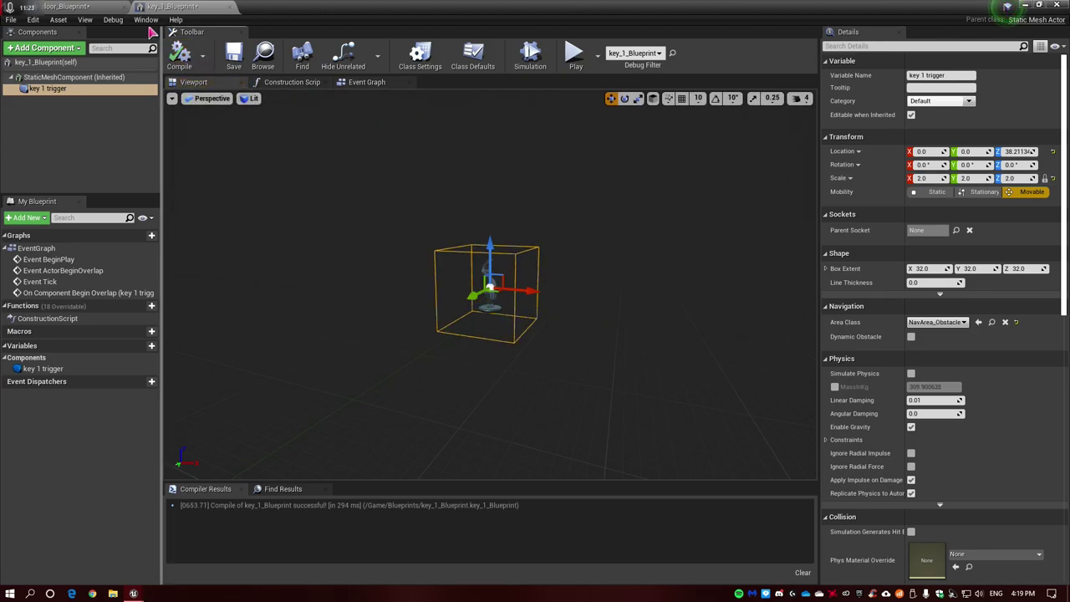
# Switch to door_Blueprint, frame the key statue in the level view, then return to the editor
pyautogui.click(107, 7)
pyautogui.click(1025, 7)
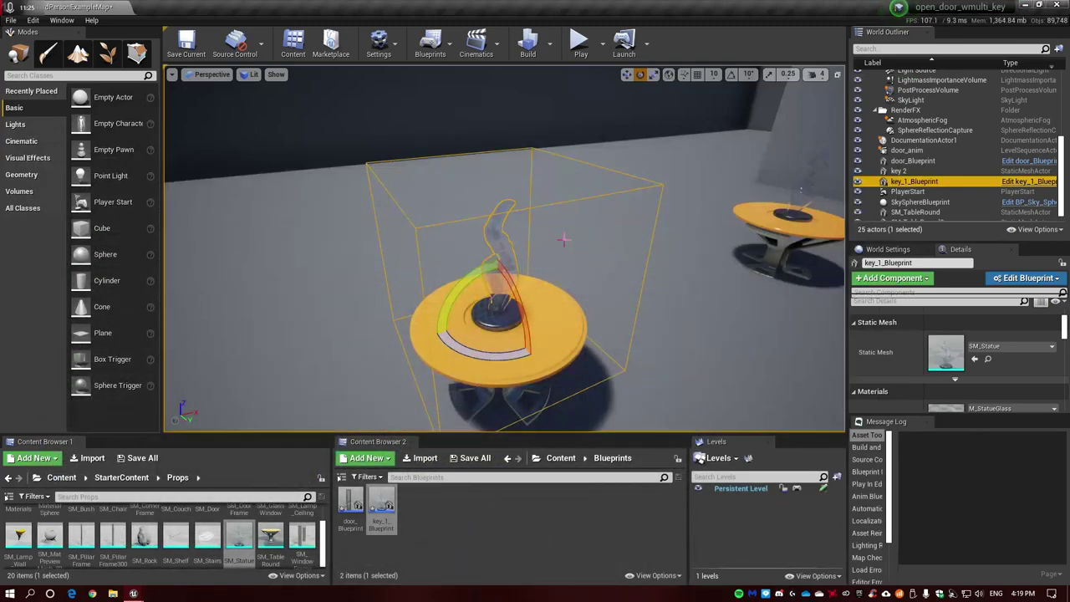
pyautogui.press('f')
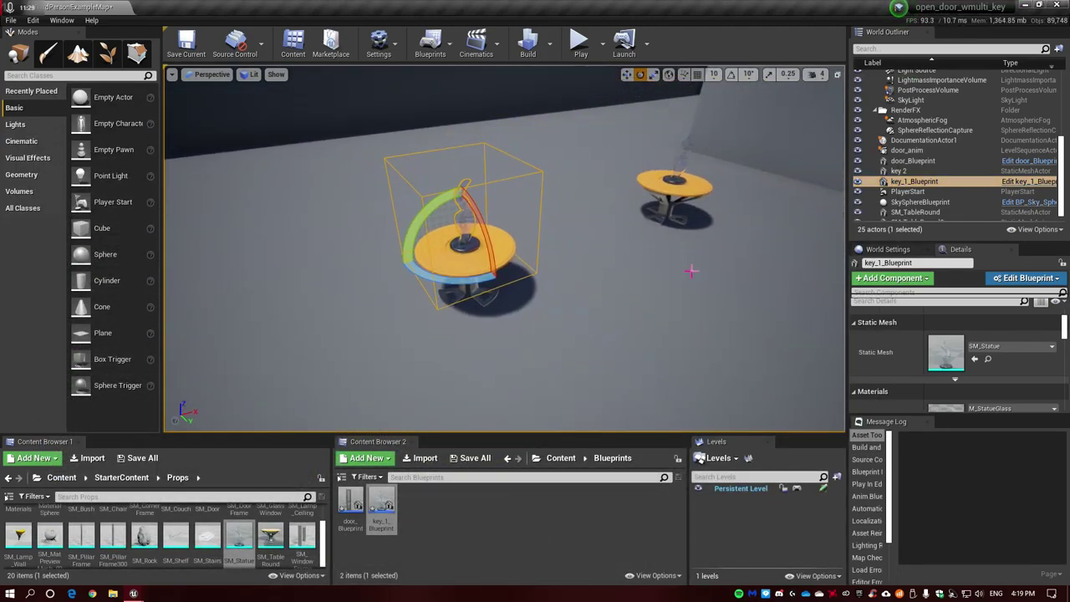
pyautogui.hotkey('alt', 'Tab')
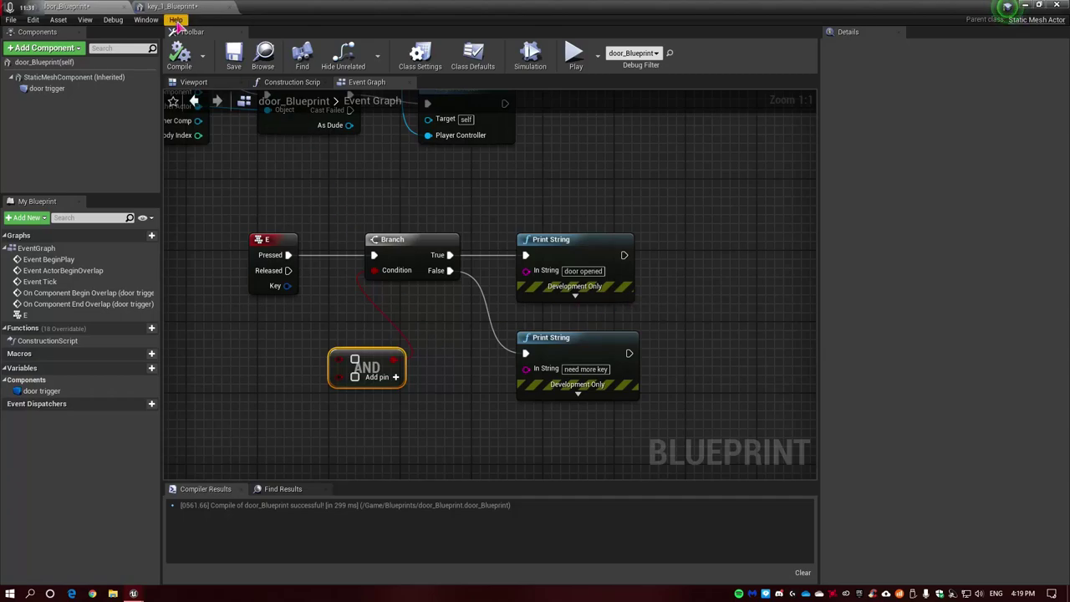
# In key_1_Blueprint's Event Graph, add Boolean variable NewVar_0 from My Blueprint
pyautogui.click(172, 7)
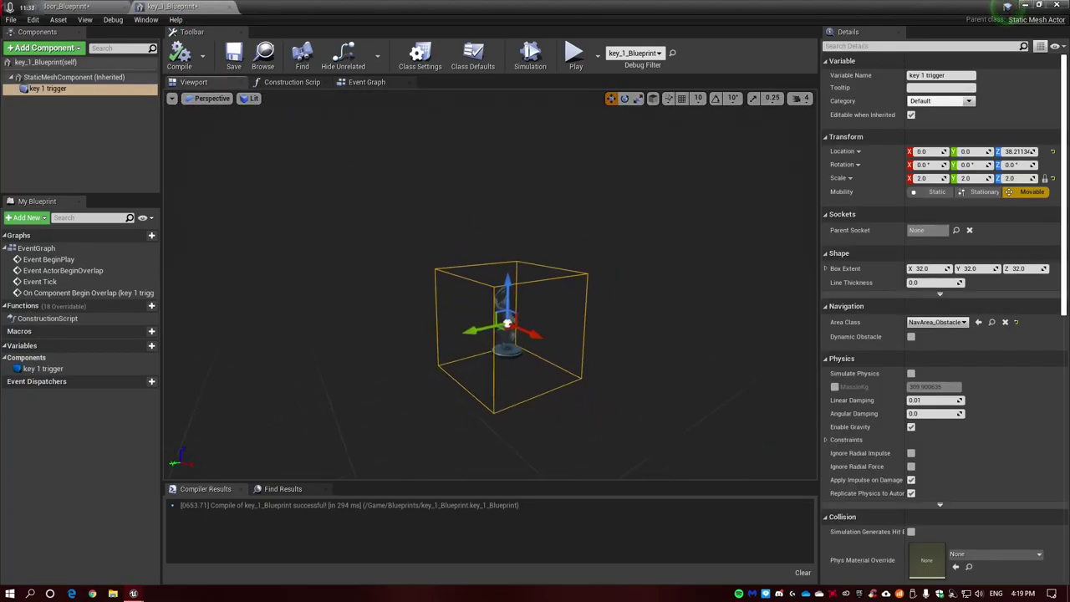
pyautogui.click(378, 84)
pyautogui.moveTo(558, 292)
pyautogui.mouseDown(button='right')
pyautogui.moveTo(441, 311)
pyautogui.moveTo(528, 374)
pyautogui.mouseUp(button='right')
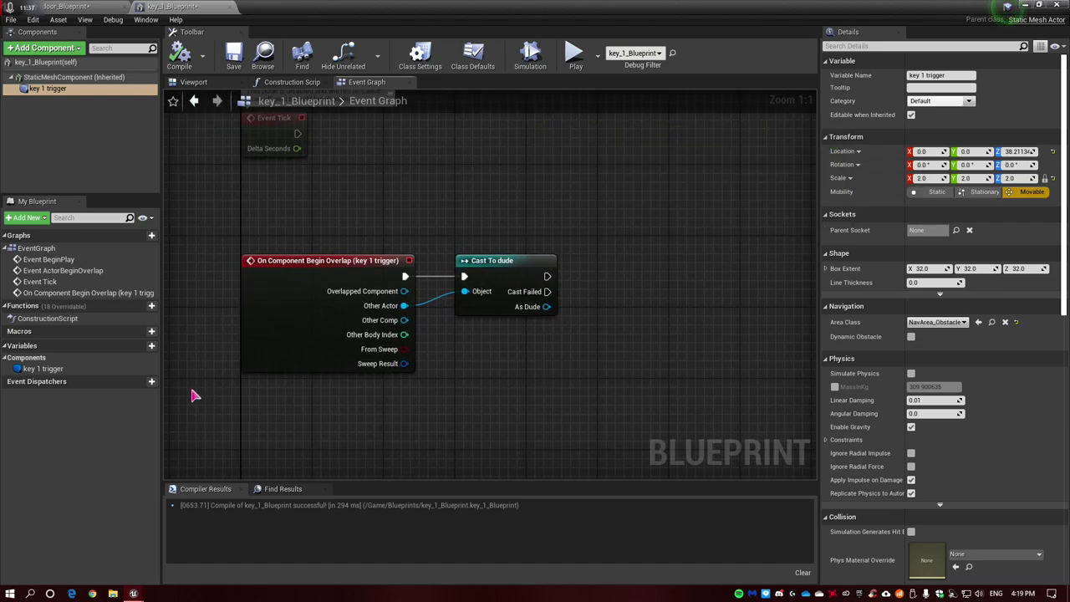
pyautogui.click(139, 346)
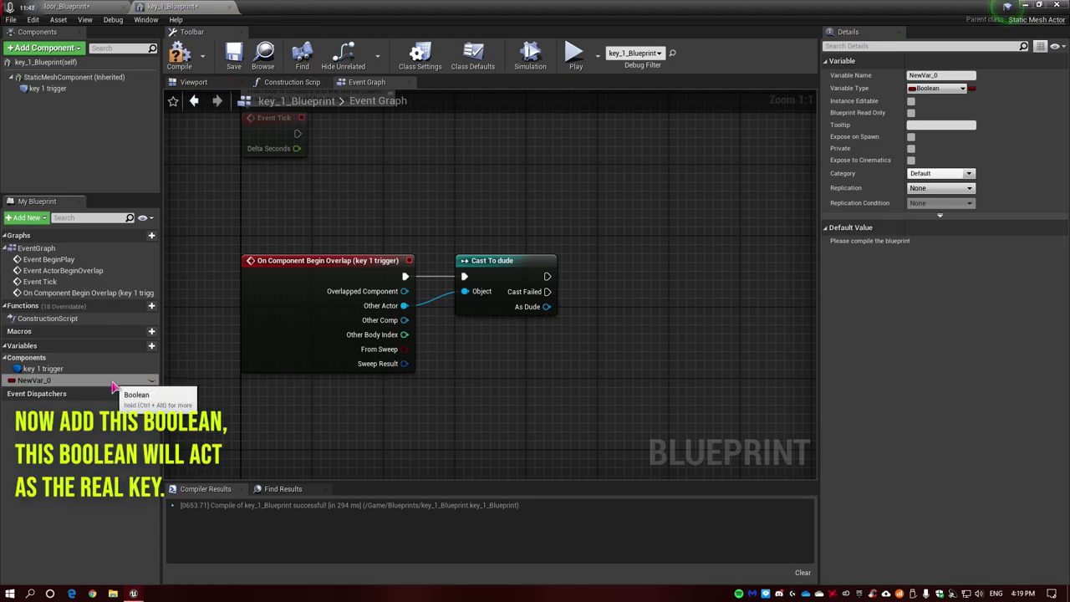
pyautogui.click(117, 383)
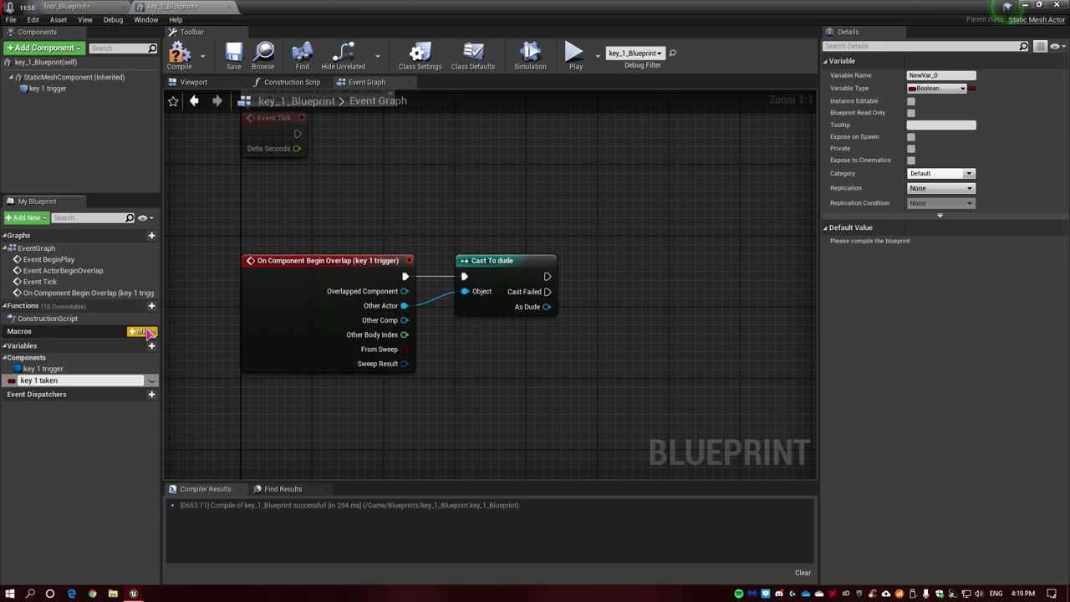
pyautogui.write('?')
# Name the Boolean 'key 1 taken?', add its setter after Cast To dude, and compile
pyautogui.press('Return')
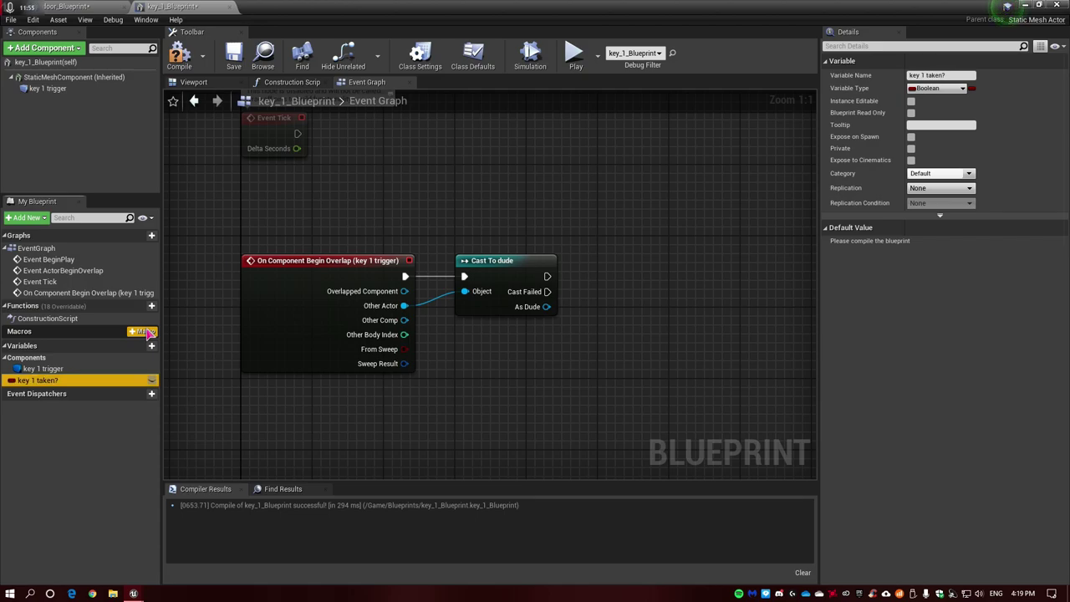
pyautogui.moveTo(440, 387); pyautogui.dragTo(378, 393, button='right')
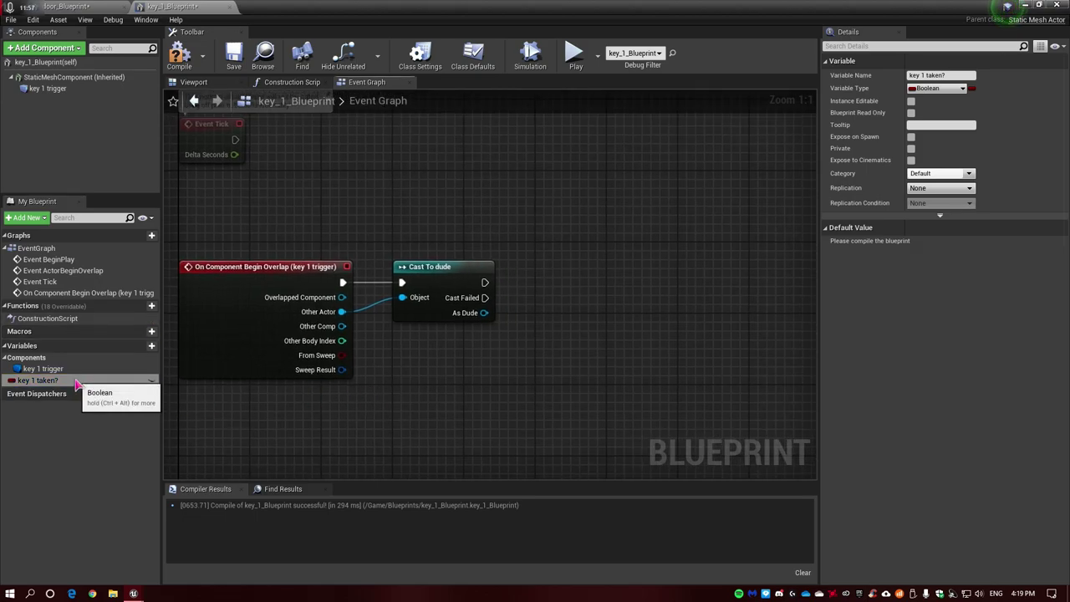
pyautogui.moveTo(76, 384); pyautogui.dragTo(545, 281)
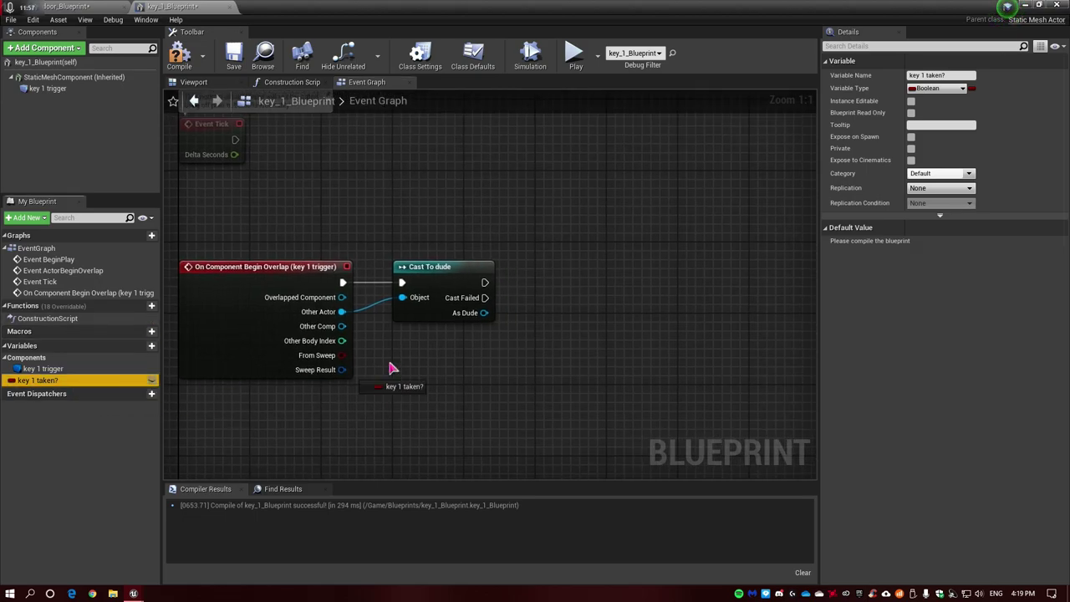
pyautogui.click(565, 308)
pyautogui.moveTo(554, 282); pyautogui.dragTo(486, 283)
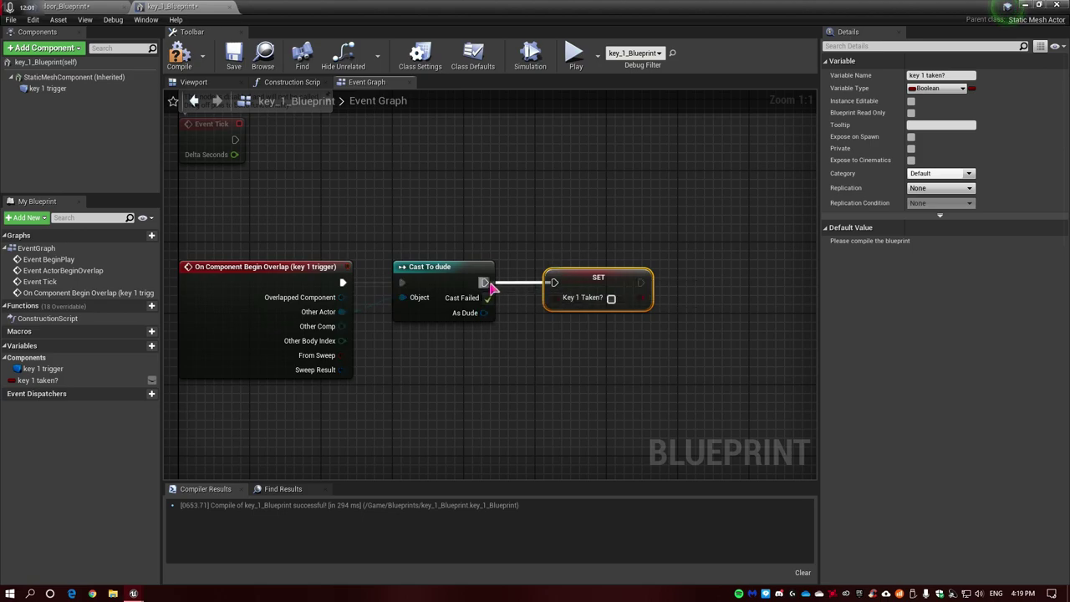
pyautogui.click(183, 56)
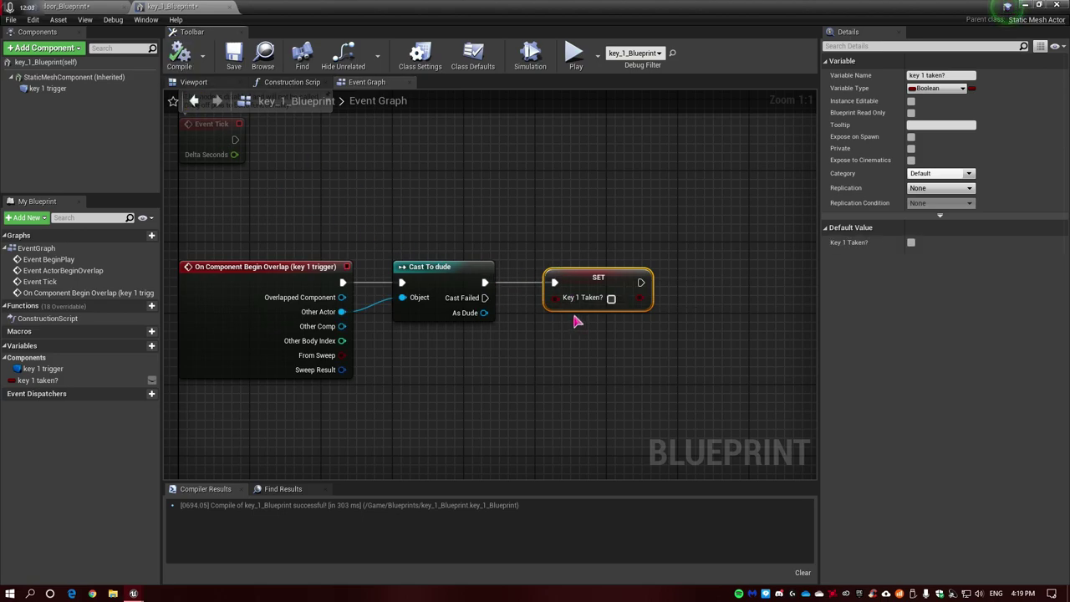
# Make the SET node set Key 1 Taken? true, recompile, and select Cast To dude with SET
pyautogui.click(80, 380)
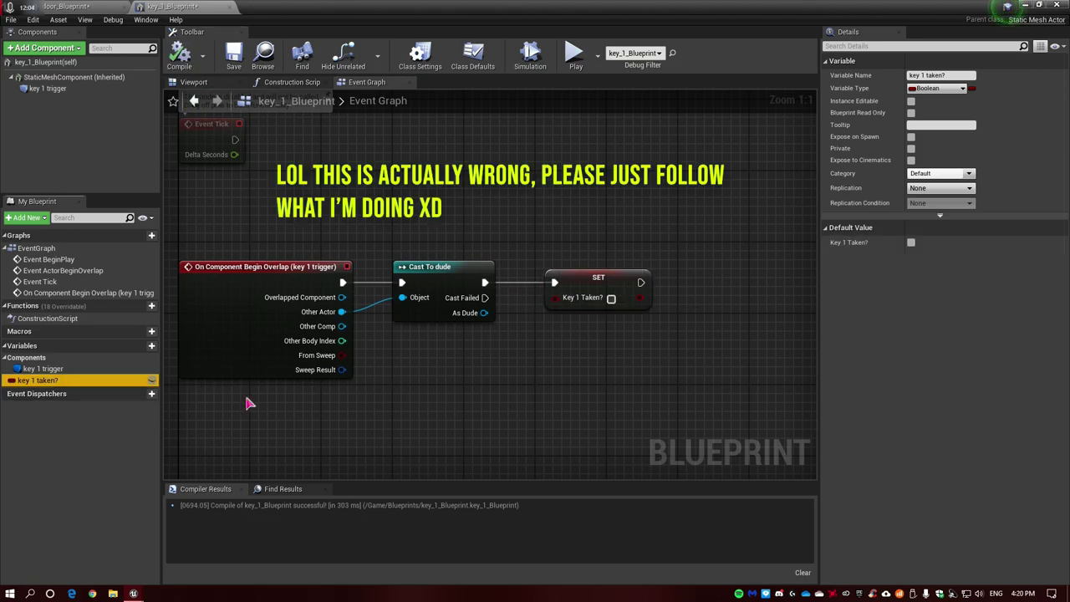
pyautogui.click(611, 299)
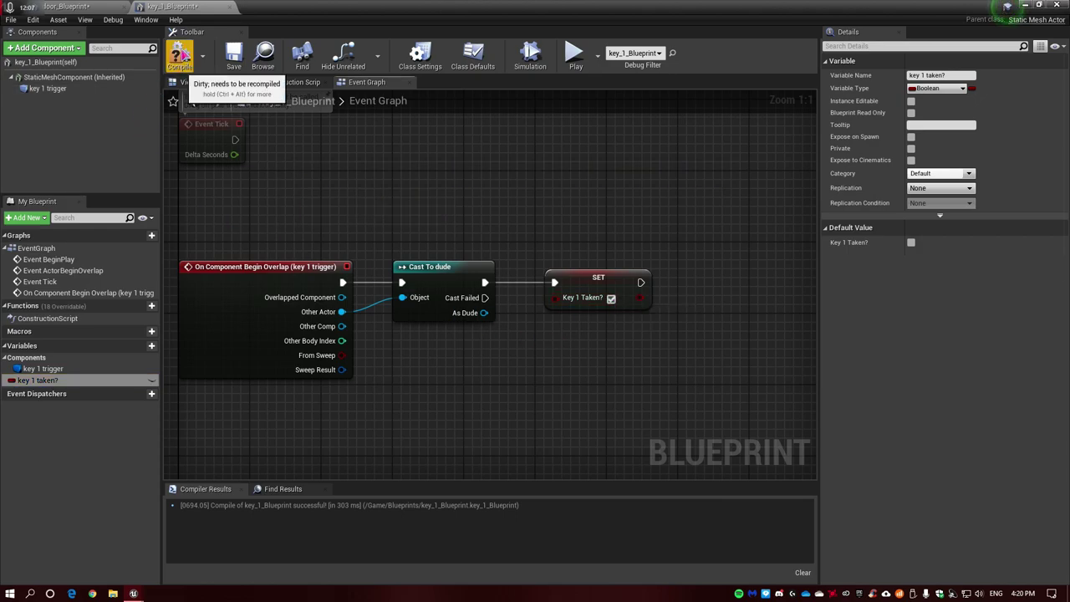
pyautogui.click(181, 55)
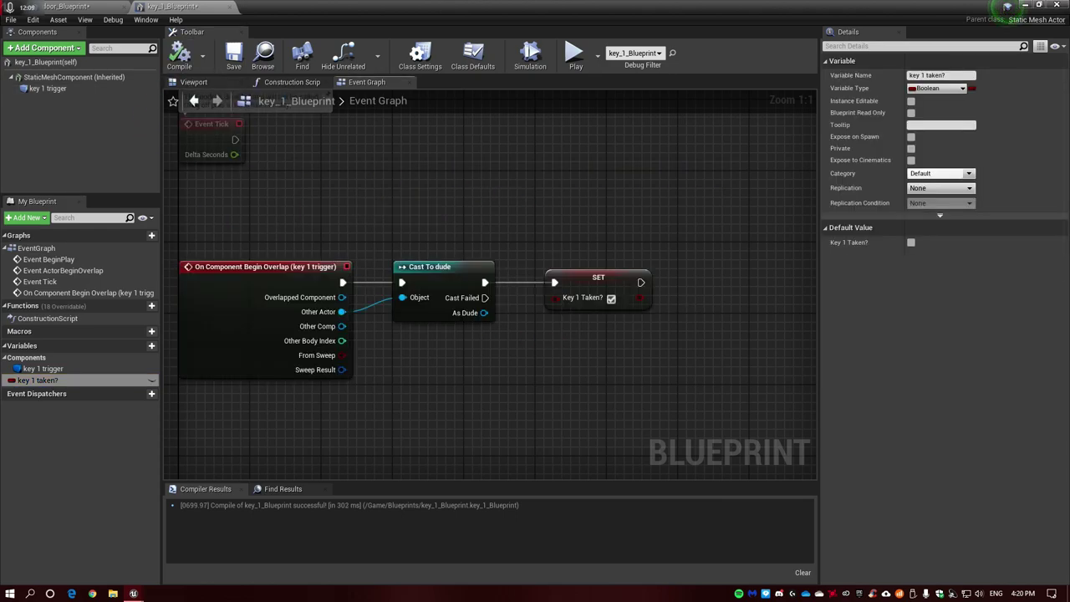
pyautogui.moveTo(524, 194); pyautogui.dragTo(582, 202, button='right')
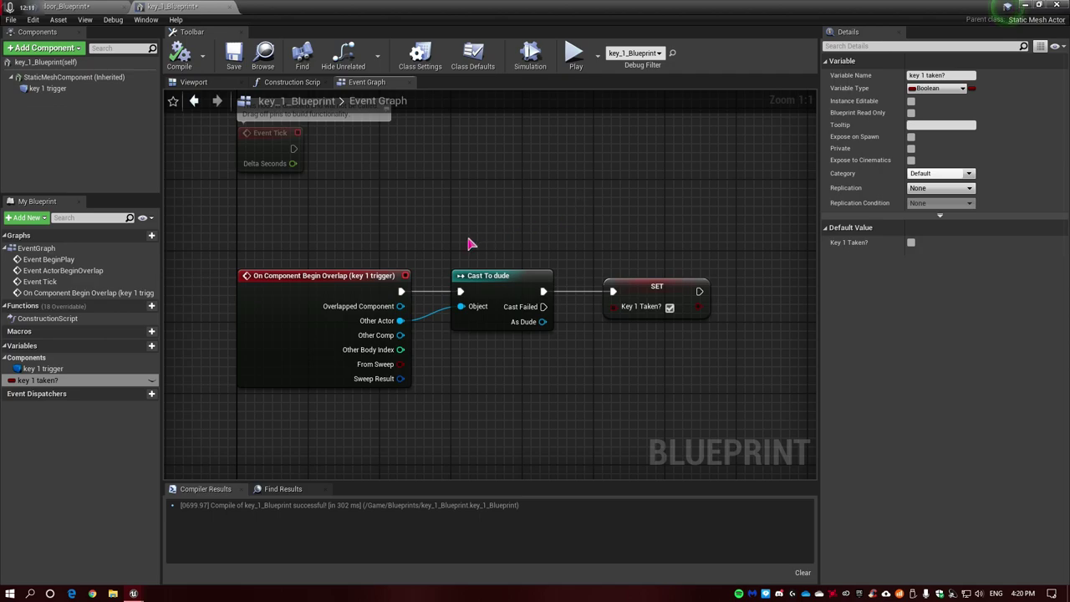
pyautogui.moveTo(468, 243); pyautogui.dragTo(666, 347)
# Delete the Cast To dude and SET nodes and reposition the overlap event node
pyautogui.press('Delete')
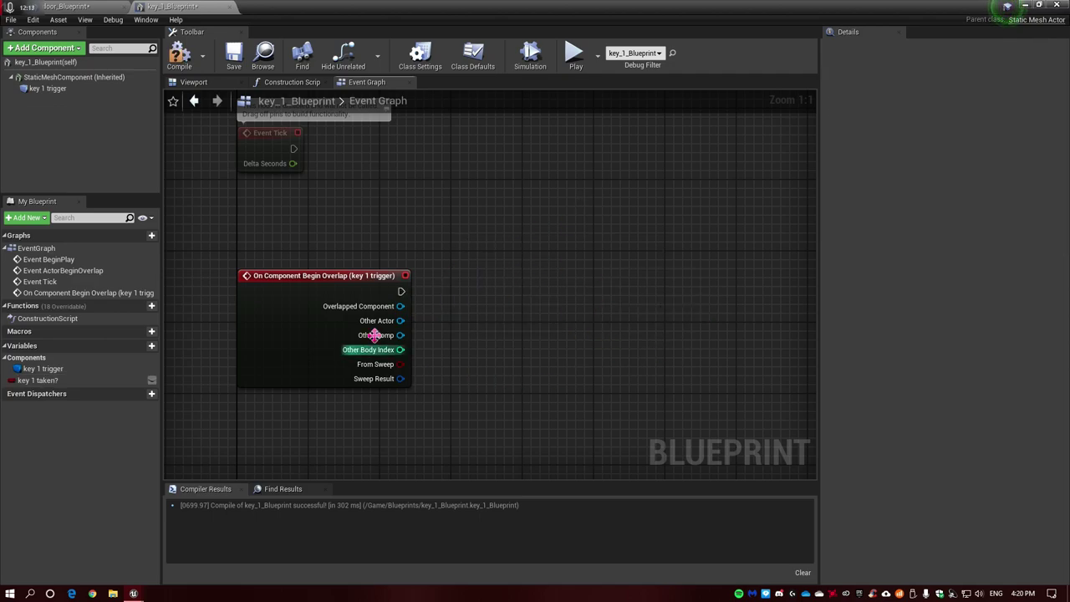
pyautogui.click(331, 301)
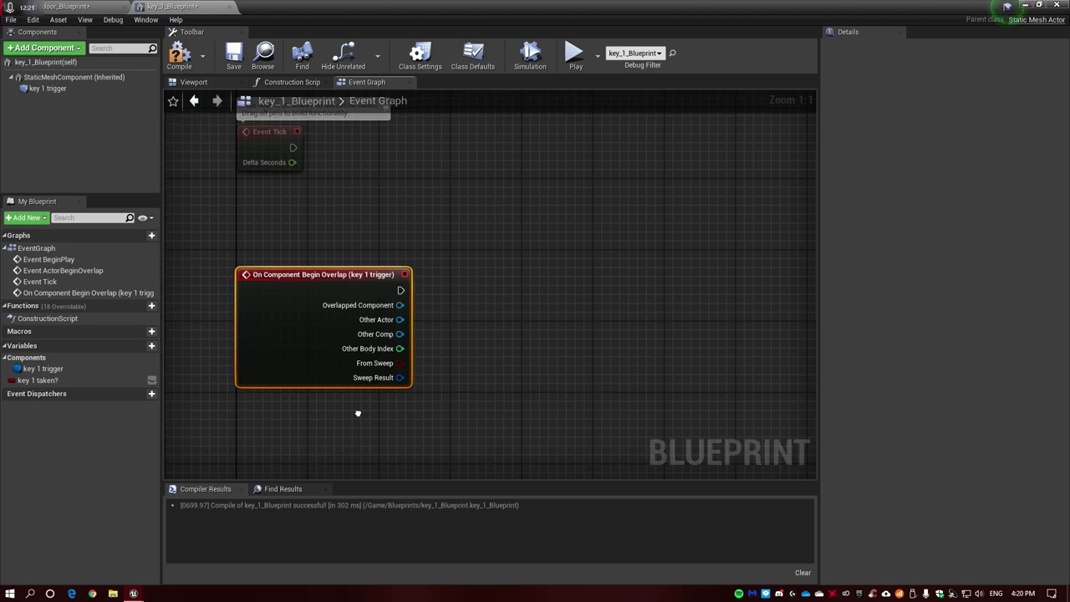
pyautogui.moveTo(359, 414); pyautogui.dragTo(341, 357, button='right')
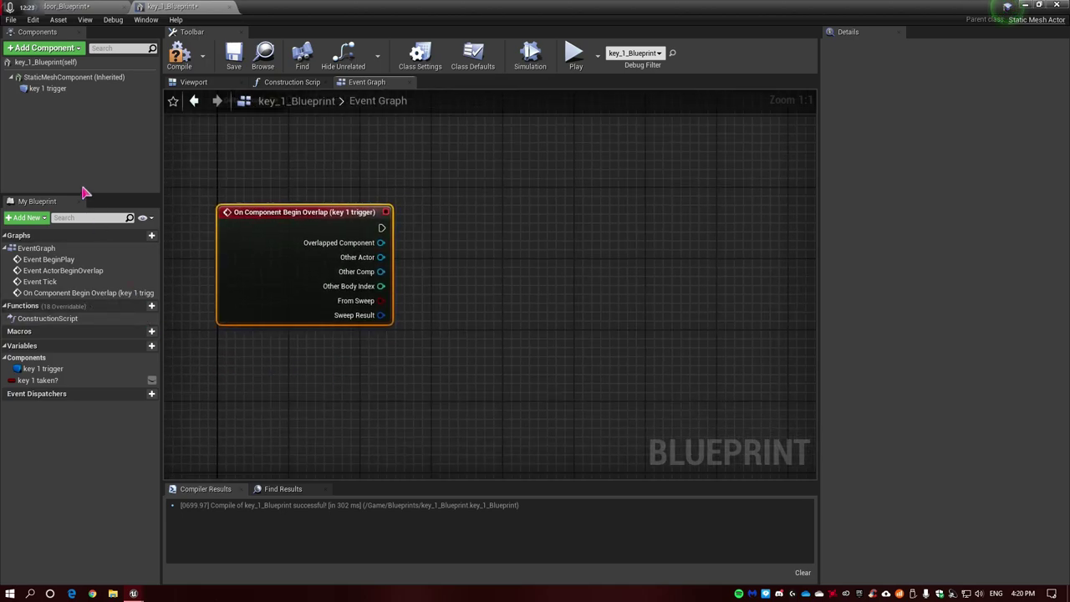
pyautogui.moveTo(381, 228); pyautogui.dragTo(420, 233)
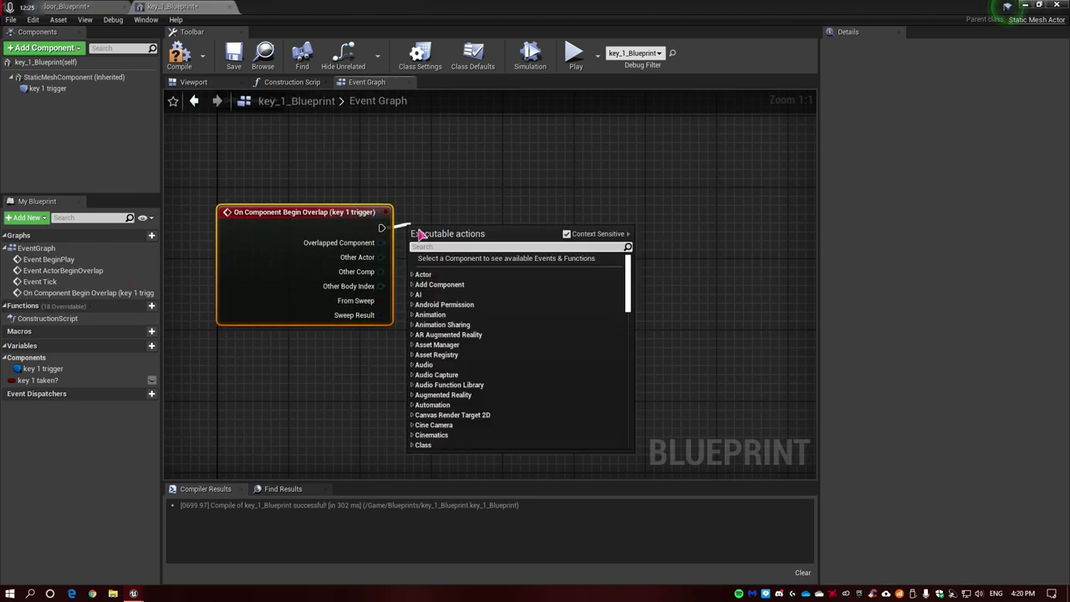
pyautogui.press('Escape')
pyautogui.moveTo(342, 219); pyautogui.dragTo(422, 220)
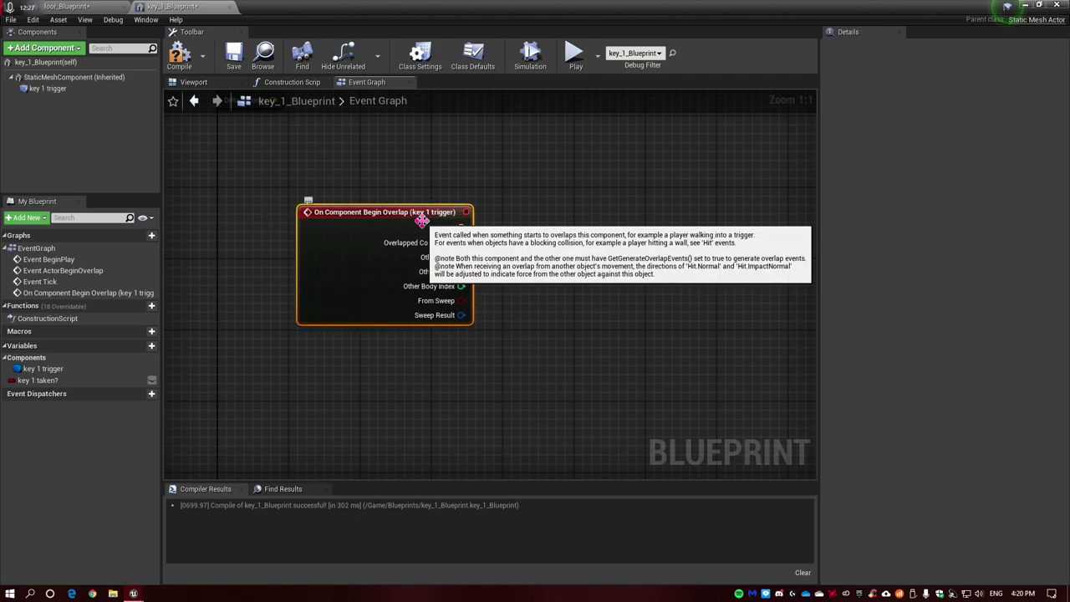
pyautogui.moveTo(576, 222); pyautogui.dragTo(374, 232, button='right')
# Add a Cast To dude node fed by the overlap event's Other Actor pin
pyautogui.moveTo(262, 230); pyautogui.dragTo(338, 234)
pyautogui.press('Escape')
pyautogui.moveTo(323, 213); pyautogui.dragTo(396, 235, button='right')
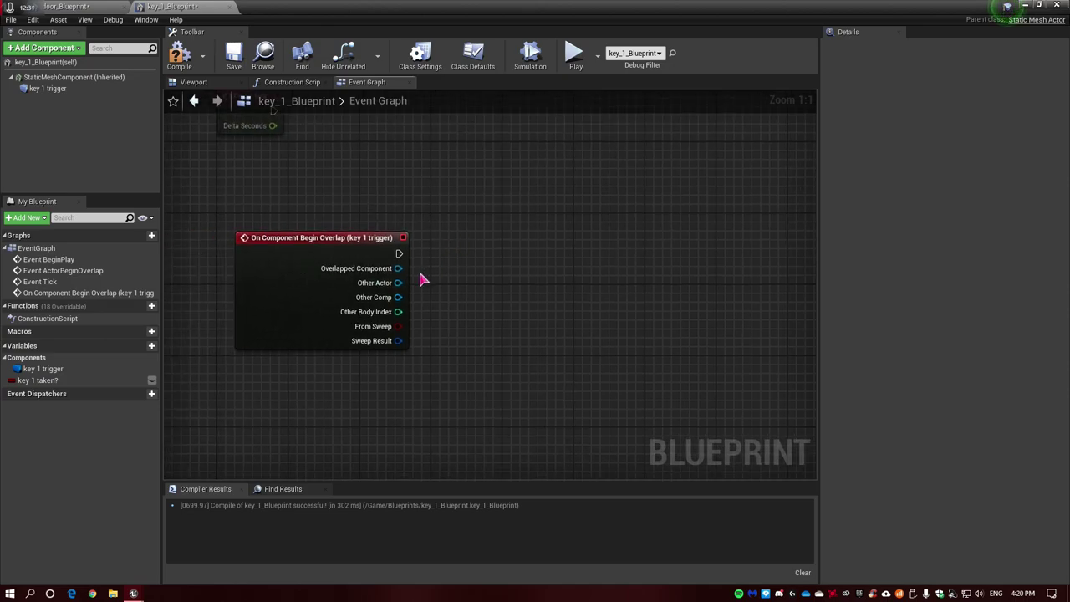
pyautogui.moveTo(398, 283); pyautogui.dragTo(464, 284)
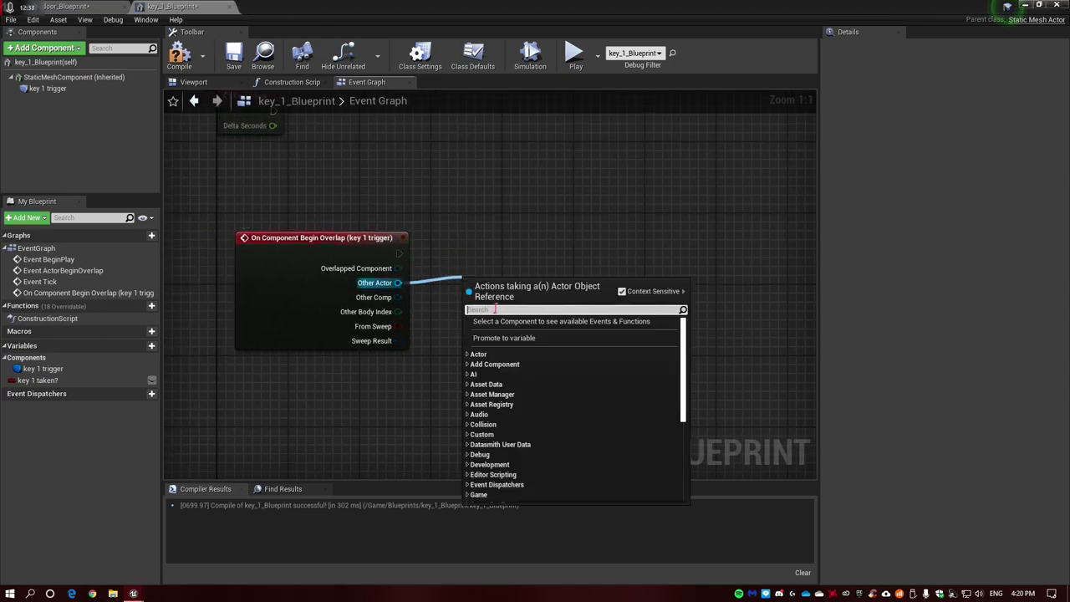
pyautogui.write('dude')
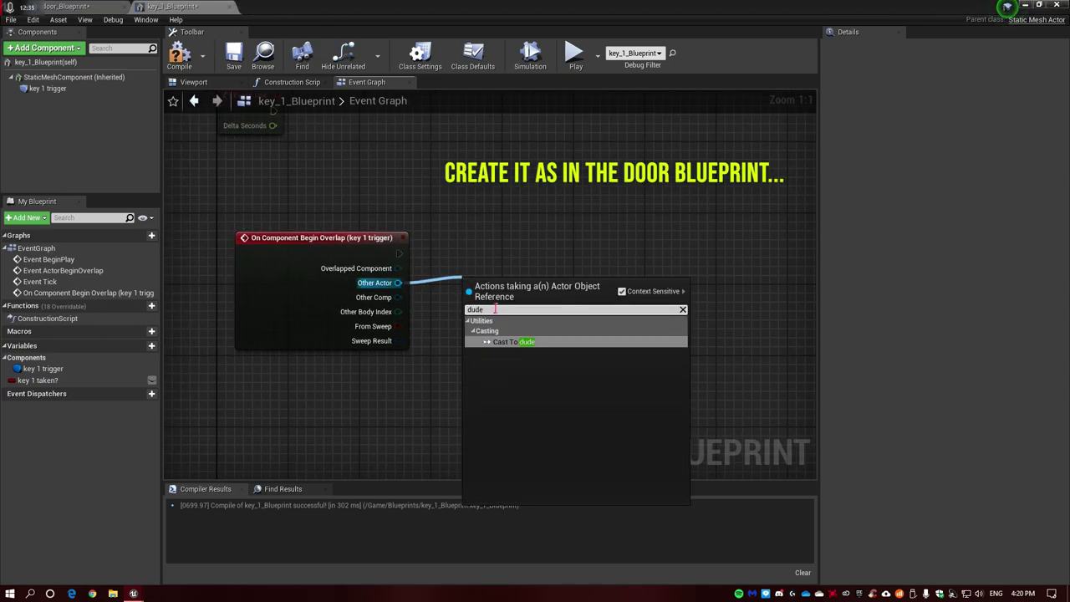
pyautogui.press('Return')
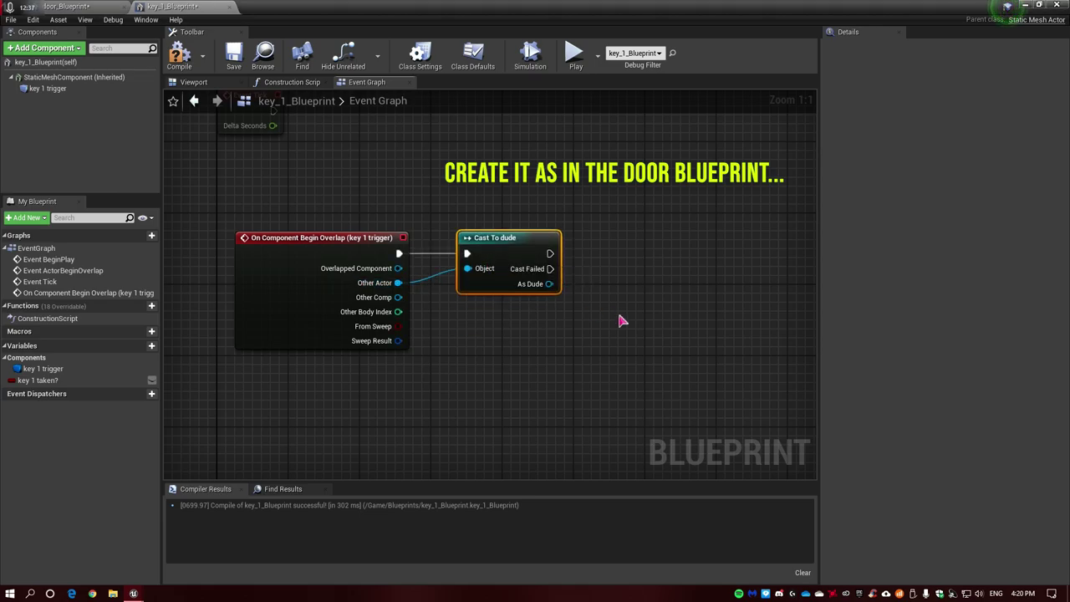
pyautogui.moveTo(619, 316); pyautogui.dragTo(528, 320, button='right')
# Add an Enable Input node after the cast, with Get Player Controller as its Player Controller
pyautogui.moveTo(459, 287); pyautogui.dragTo(545, 298)
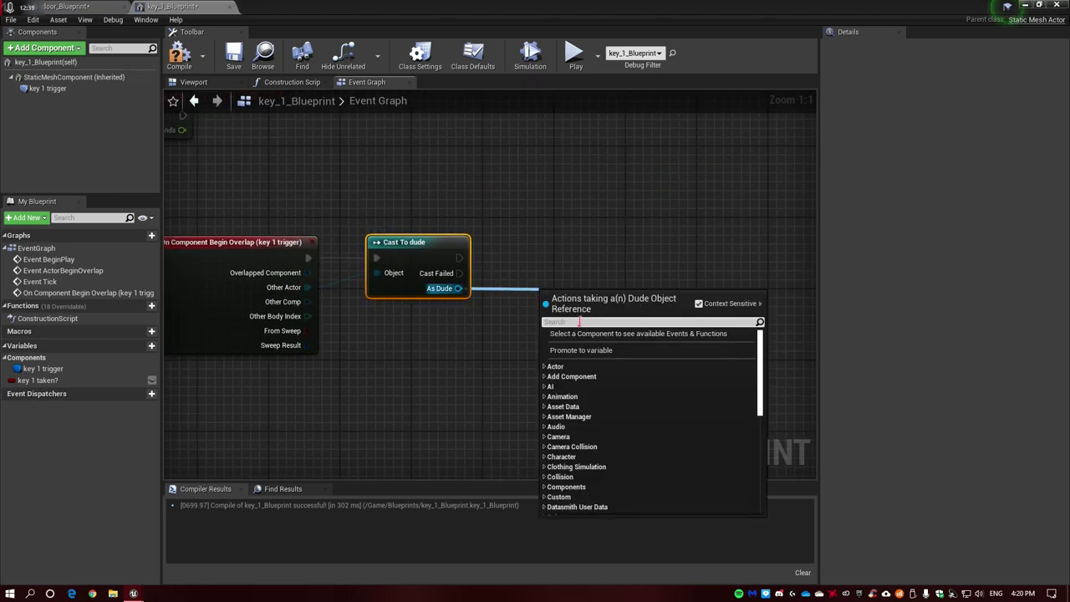
pyautogui.write('enab')
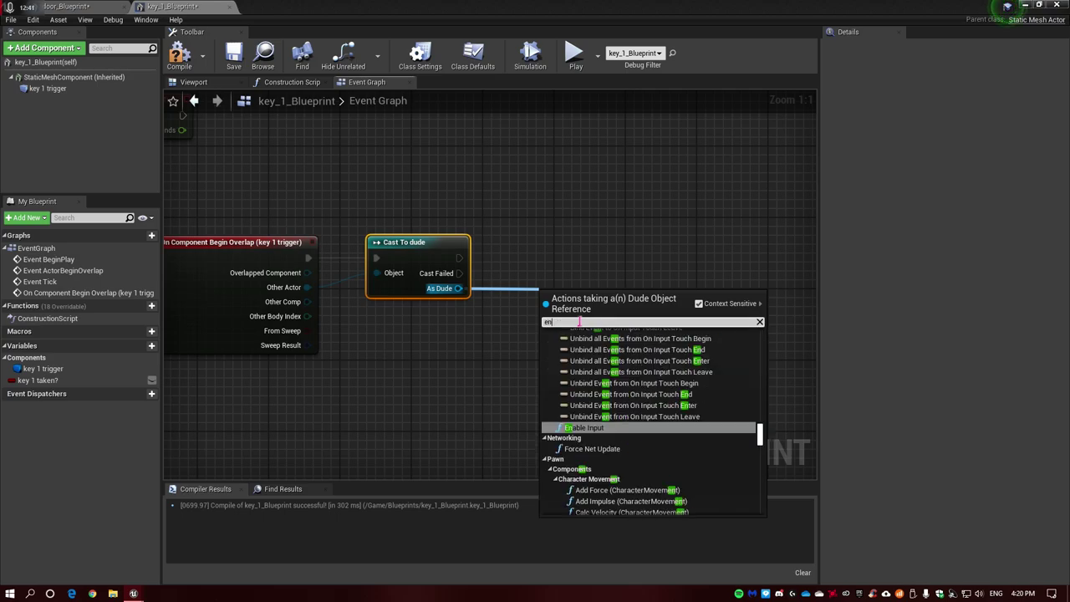
pyautogui.press('Return')
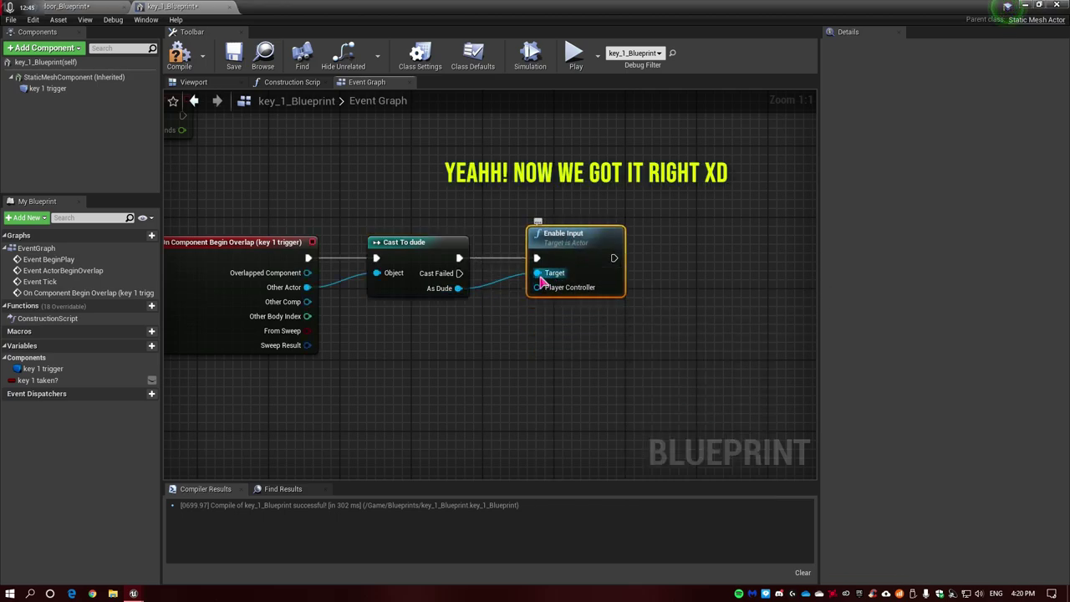
pyautogui.moveTo(558, 255); pyautogui.dragTo(502, 334)
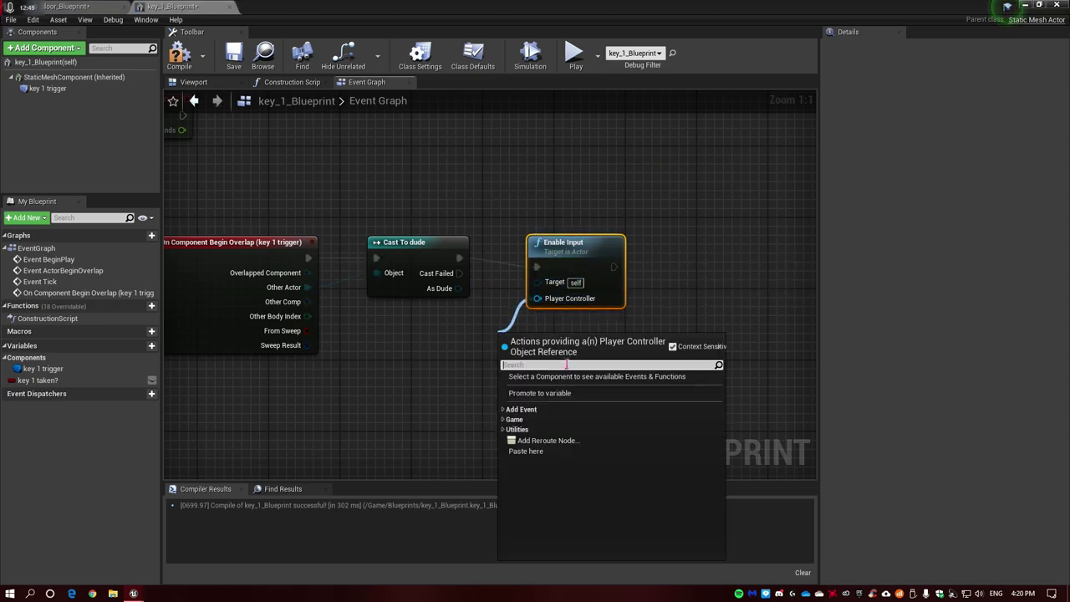
pyautogui.write('get')
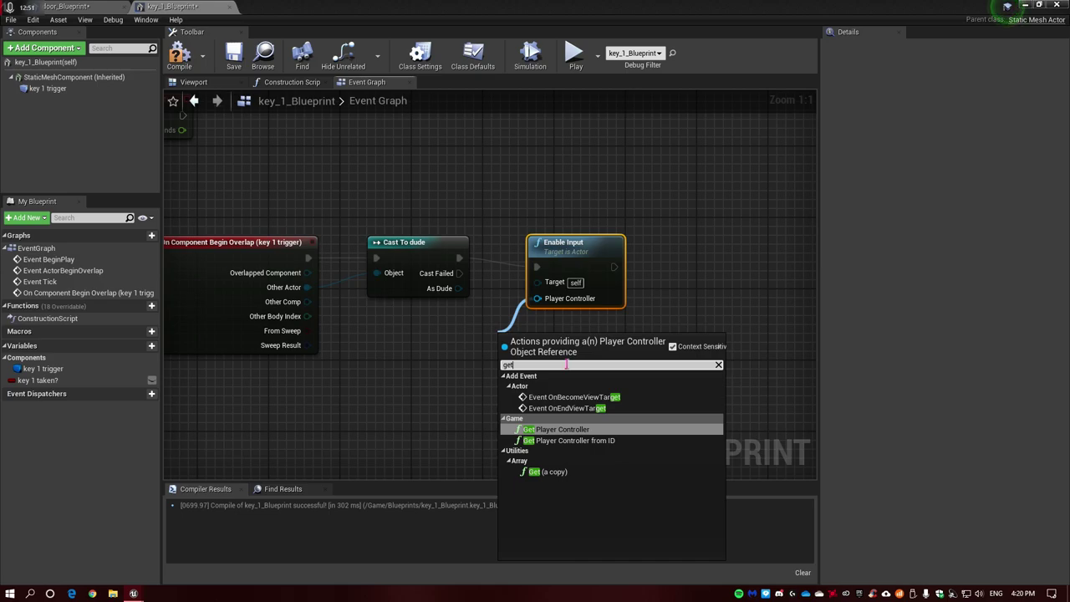
pyautogui.press('Return')
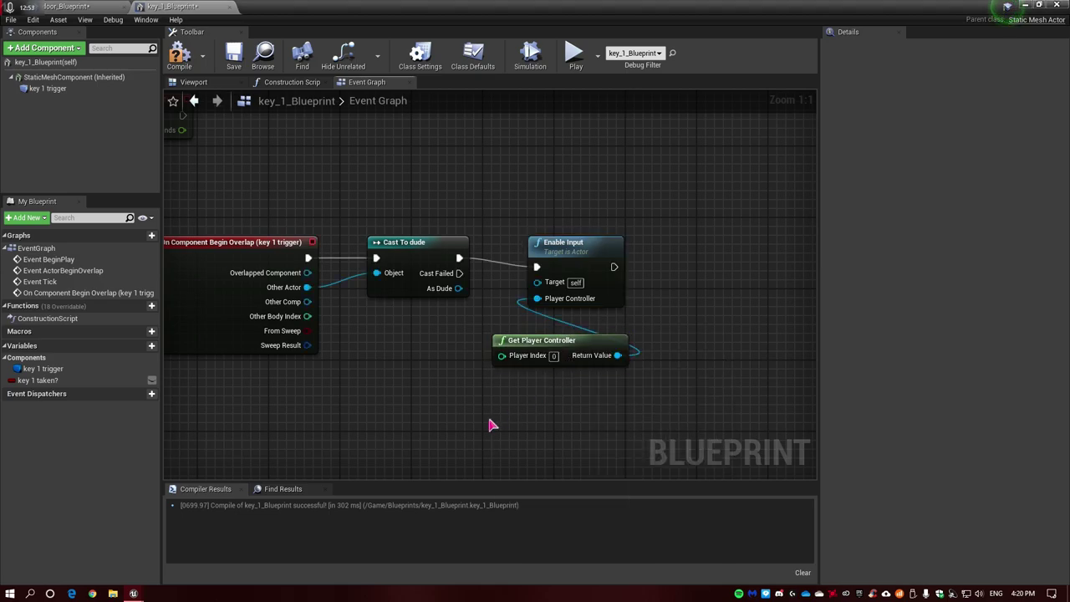
pyautogui.moveTo(456, 455); pyautogui.dragTo(474, 417, button='right')
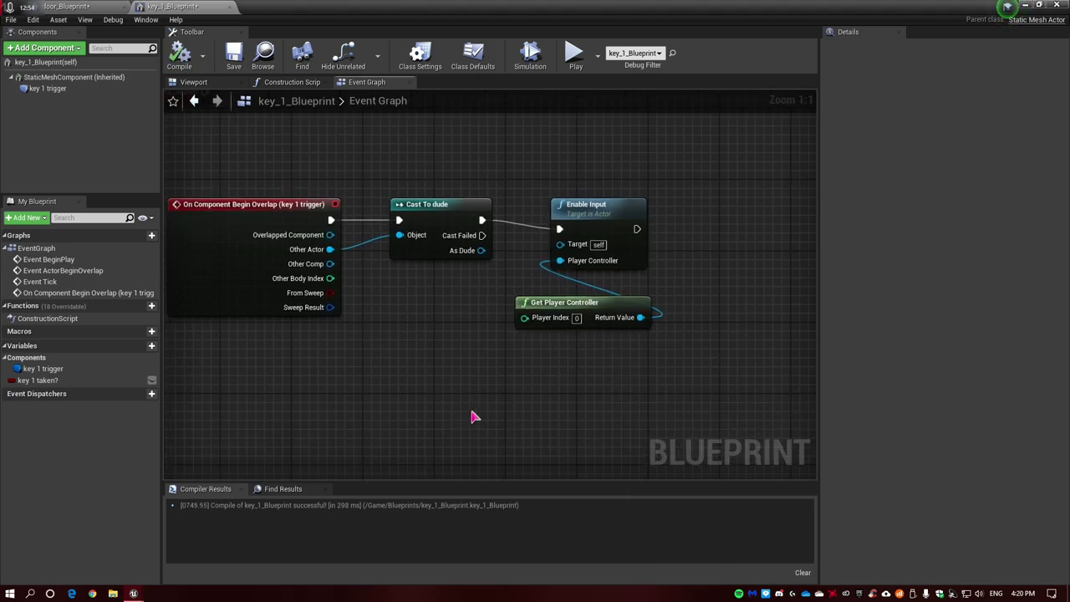
pyautogui.rightClick(353, 396)
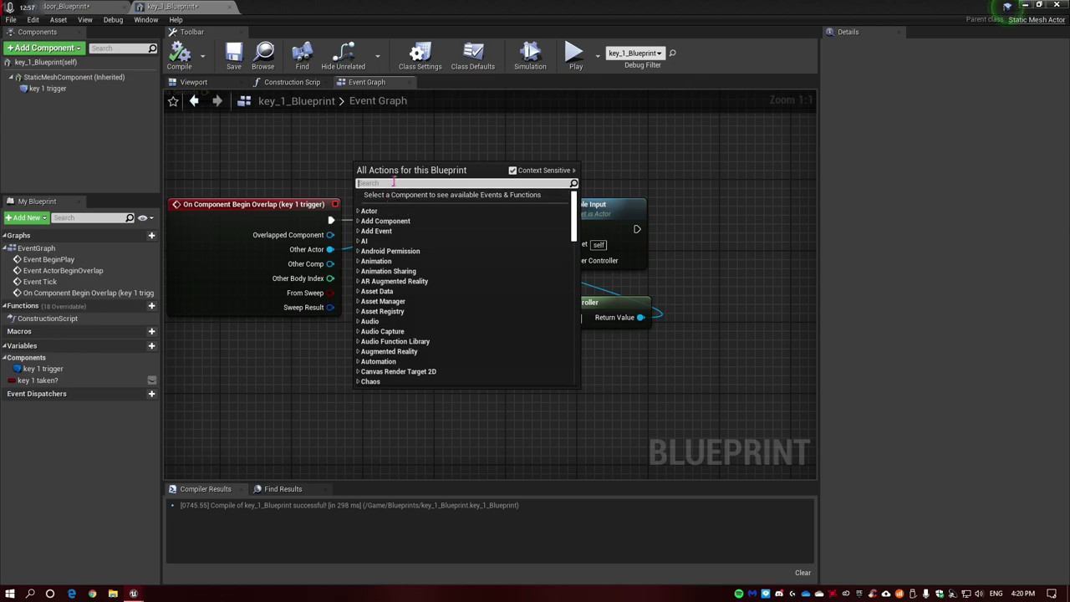
# Add an E key event node to key_1_Blueprint's graph and compile
pyautogui.write('keyb E')
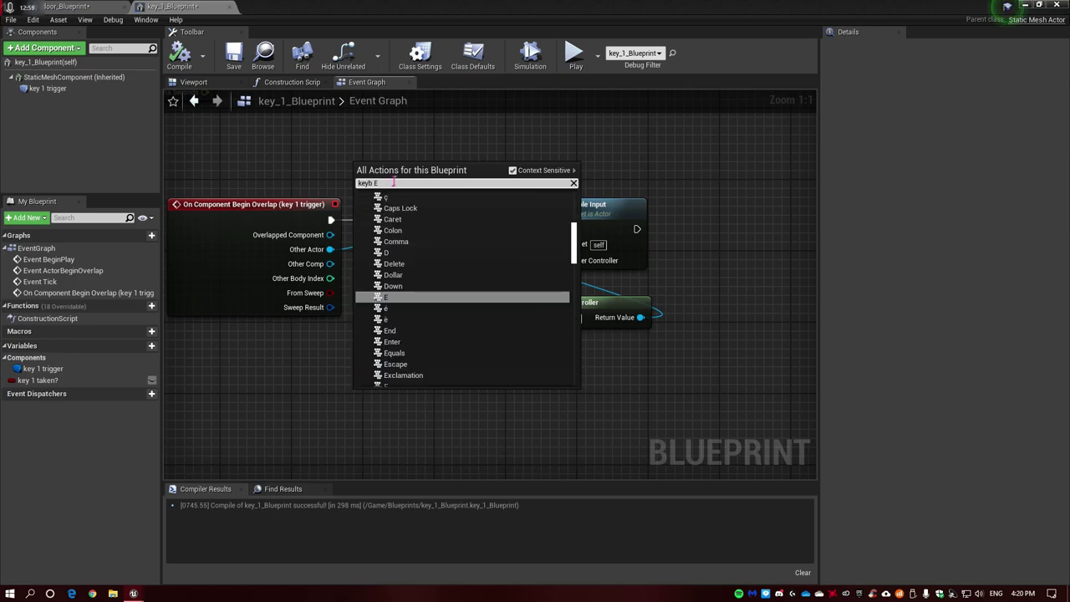
pyautogui.press('Return')
pyautogui.click(191, 62)
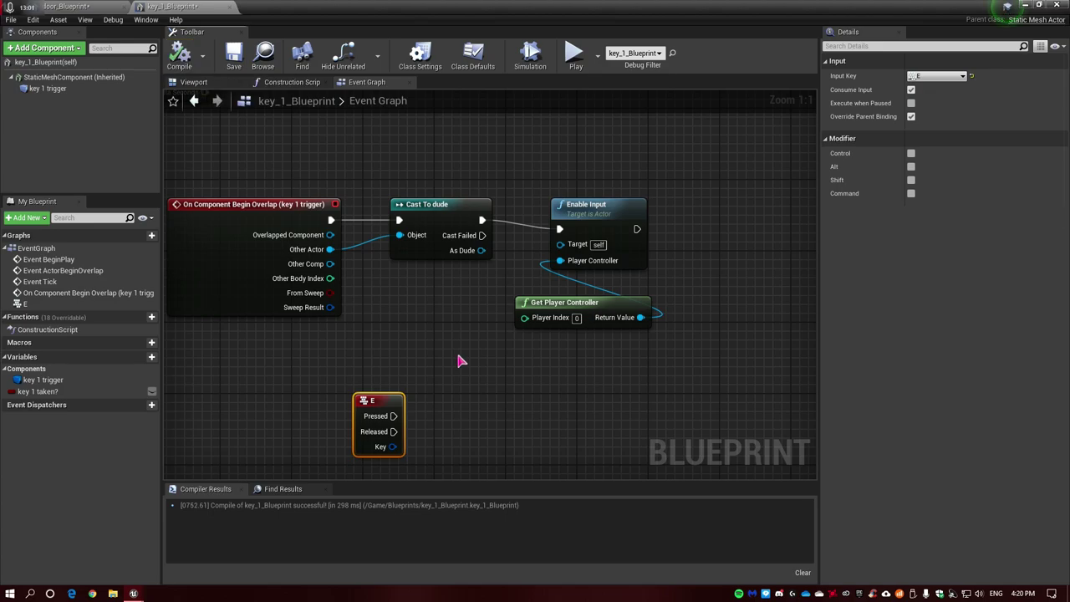
pyautogui.moveTo(366, 400); pyautogui.dragTo(367, 383)
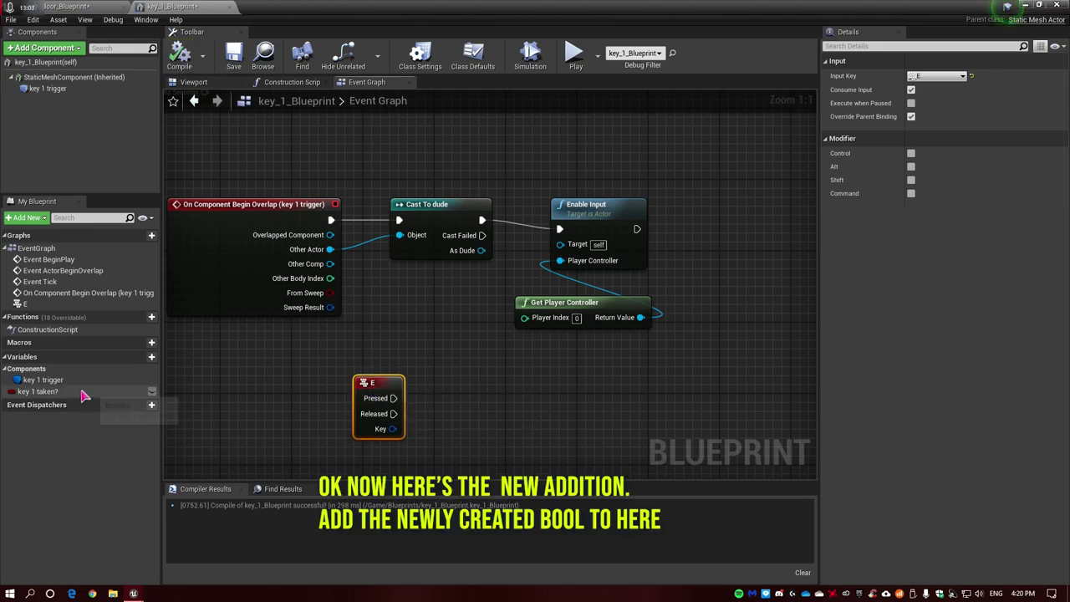
# Have E Pressed drive a SET node that makes Key 1 Taken? true, then compile
pyautogui.moveTo(82, 393)
pyautogui.mouseDown()
pyautogui.moveTo(500, 403)
pyautogui.moveTo(393, 398)
pyautogui.mouseUp()
pyautogui.click(513, 422)
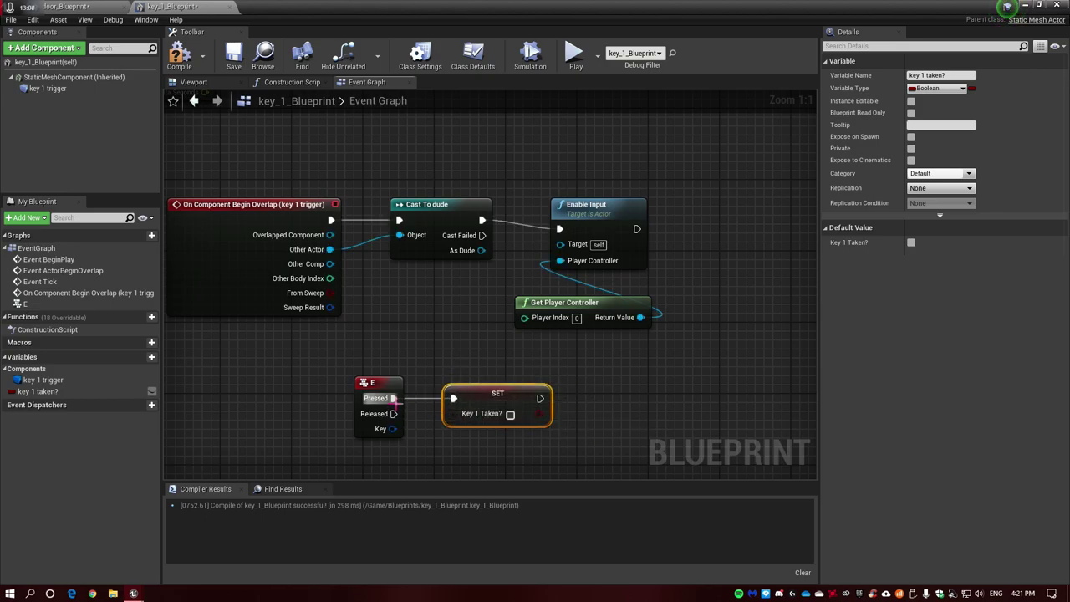
pyautogui.click(179, 55)
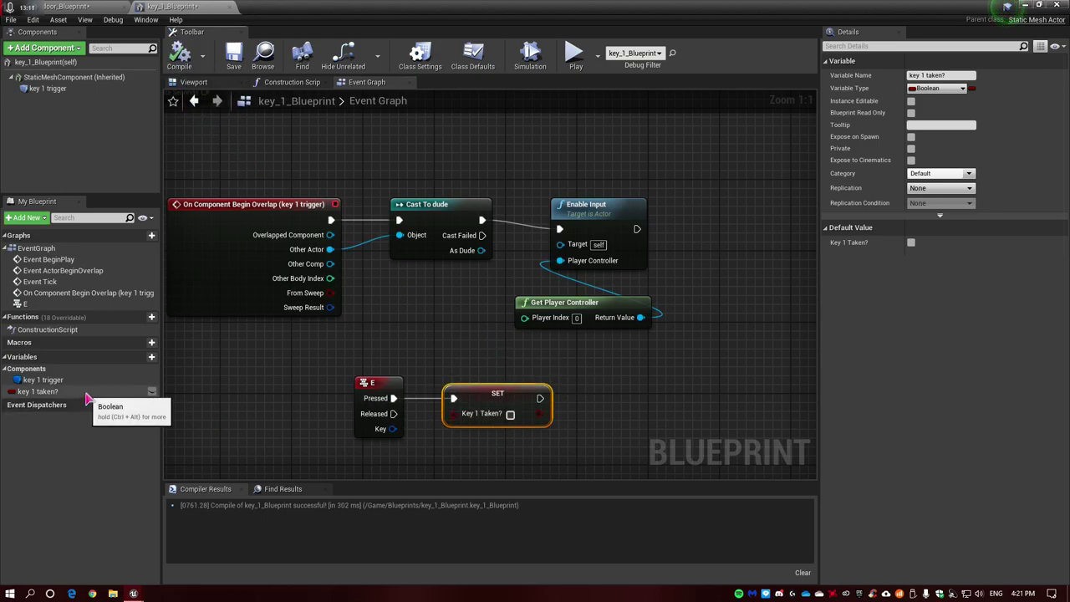
pyautogui.click(102, 393)
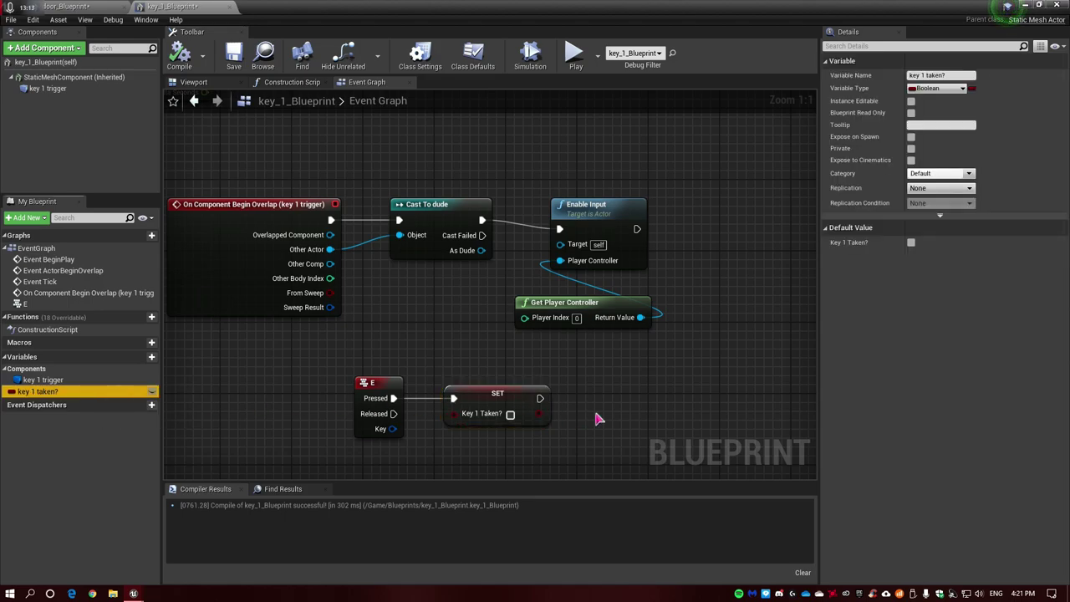
pyautogui.click(511, 415)
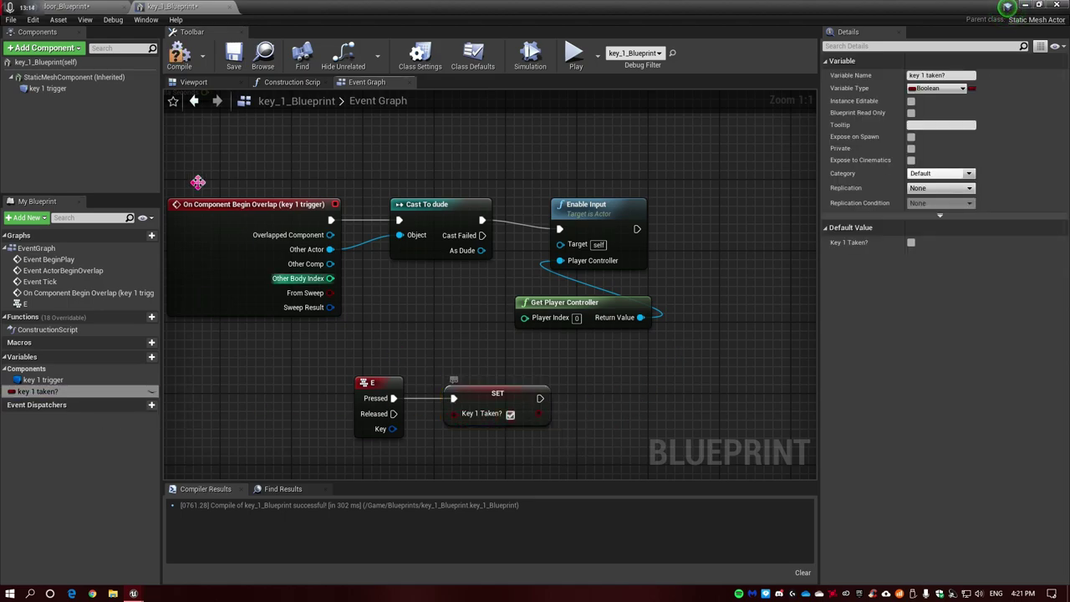
pyautogui.click(179, 66)
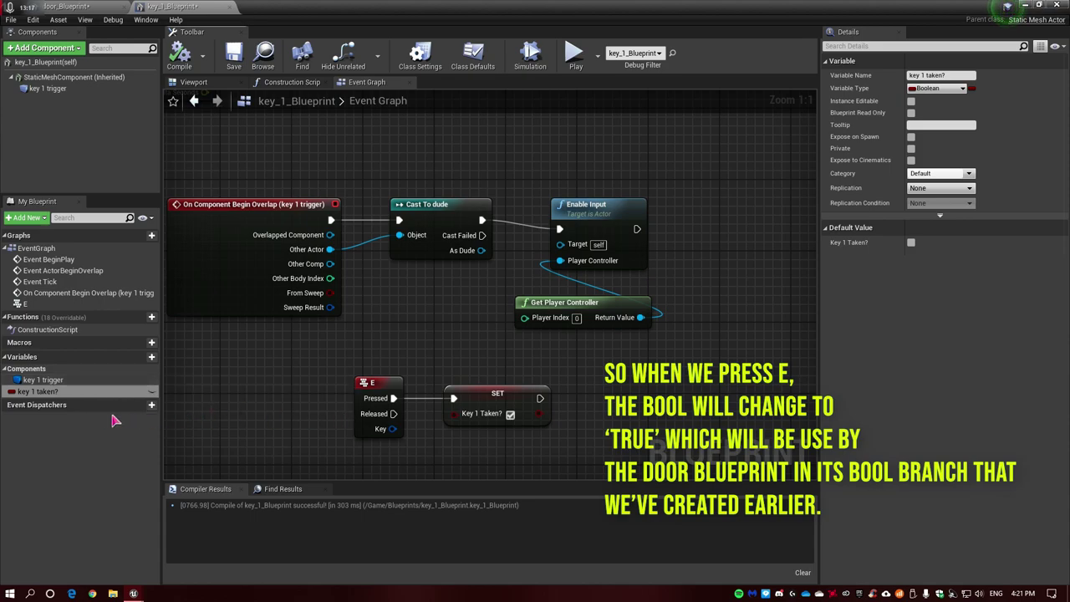
pyautogui.click(50, 391)
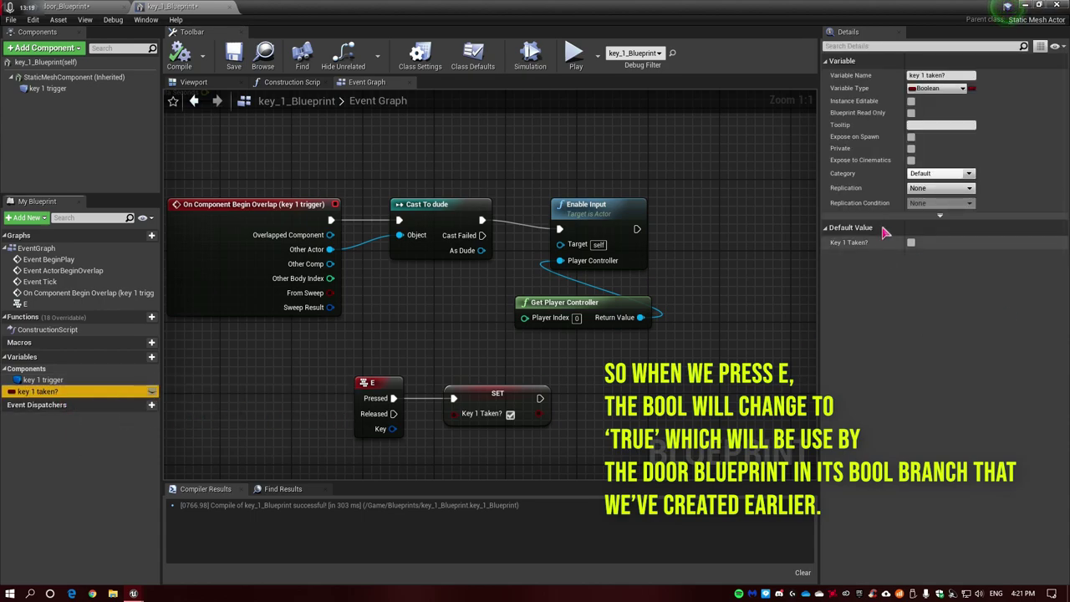
pyautogui.click(671, 391)
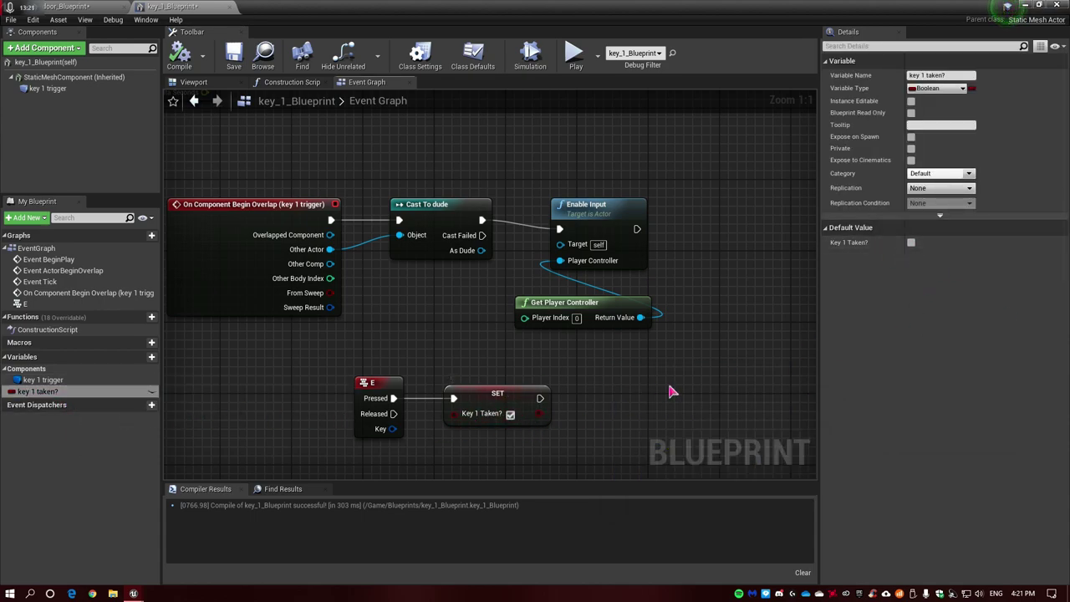
pyautogui.moveTo(676, 350); pyautogui.dragTo(585, 317, button='right')
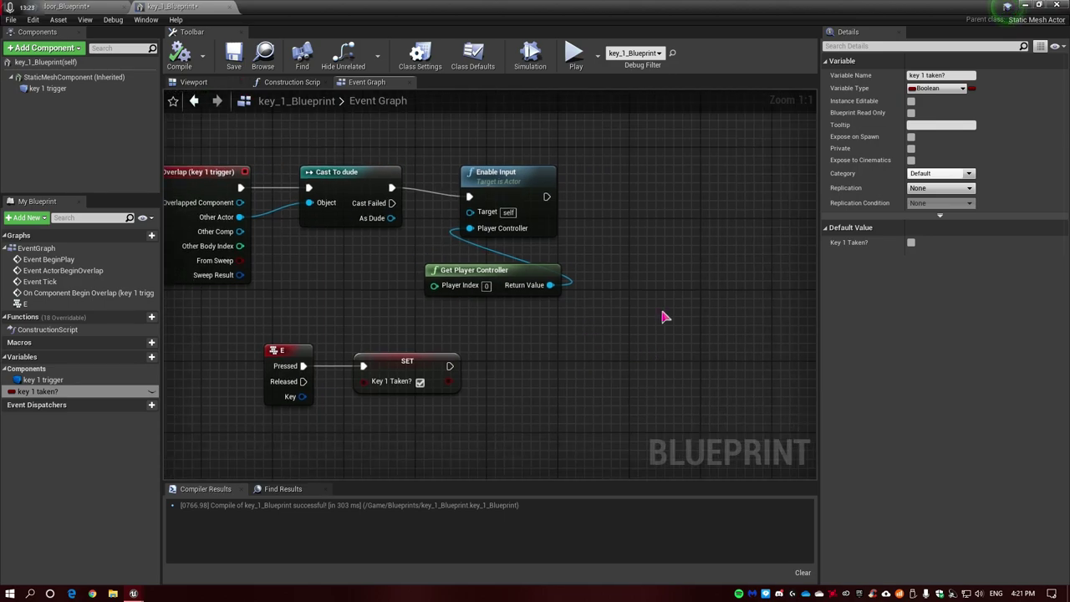
# Recompile and drag the key's Static Mesh Component into the event graph
pyautogui.click(178, 58)
pyautogui.scroll(-1, 338, 299)
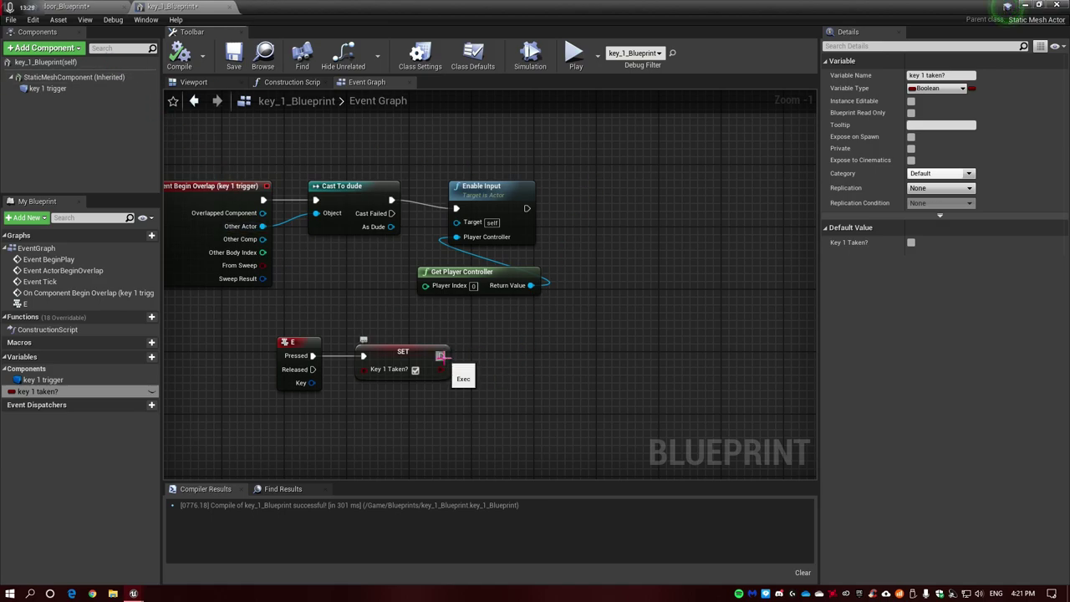
pyautogui.scroll(1, 440, 357)
pyautogui.scroll(-1, 443, 357)
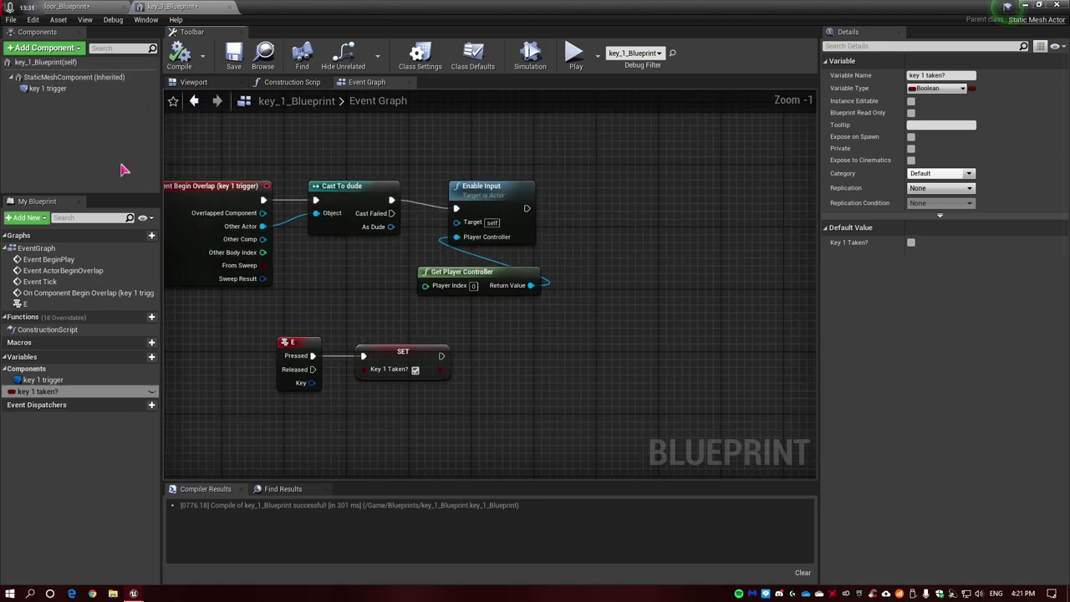
pyautogui.click(71, 76)
pyautogui.moveTo(71, 77)
pyautogui.mouseDown()
pyautogui.moveTo(468, 413)
pyautogui.moveTo(410, 411)
pyautogui.mouseUp()
# Add a Toggle Visibility node for the static mesh beside the SET node
pyautogui.moveTo(496, 414); pyautogui.dragTo(518, 169)
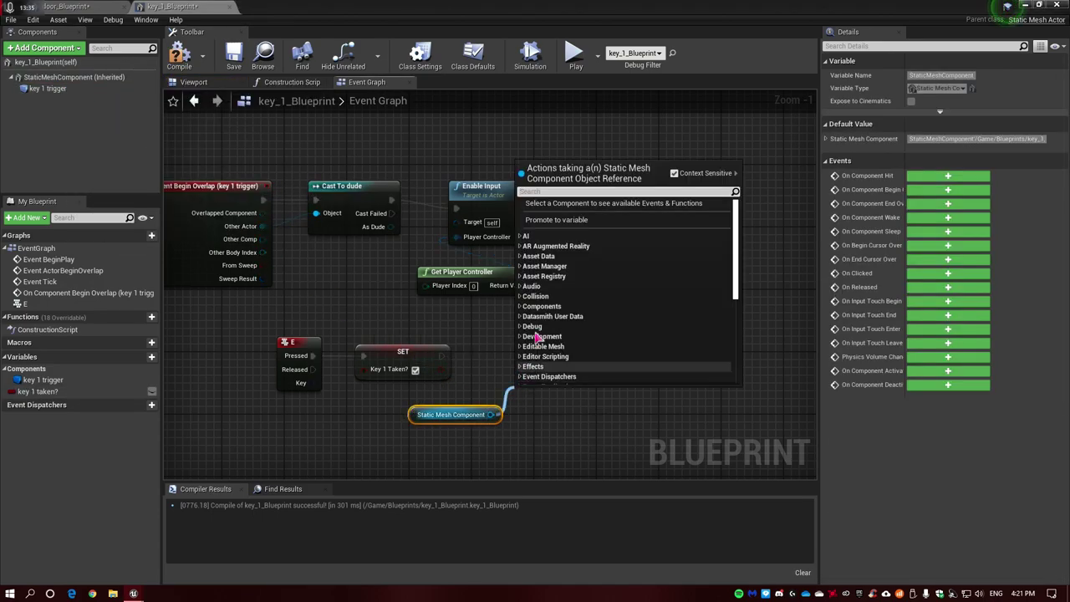
pyautogui.write('toggl')
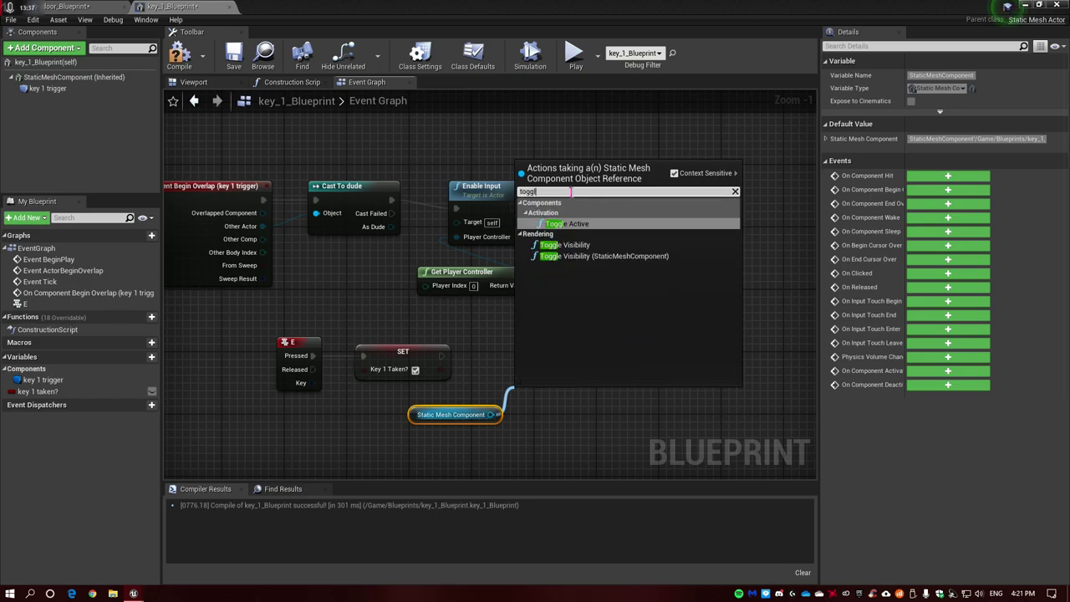
pyautogui.press('Down')
pyautogui.press('Return')
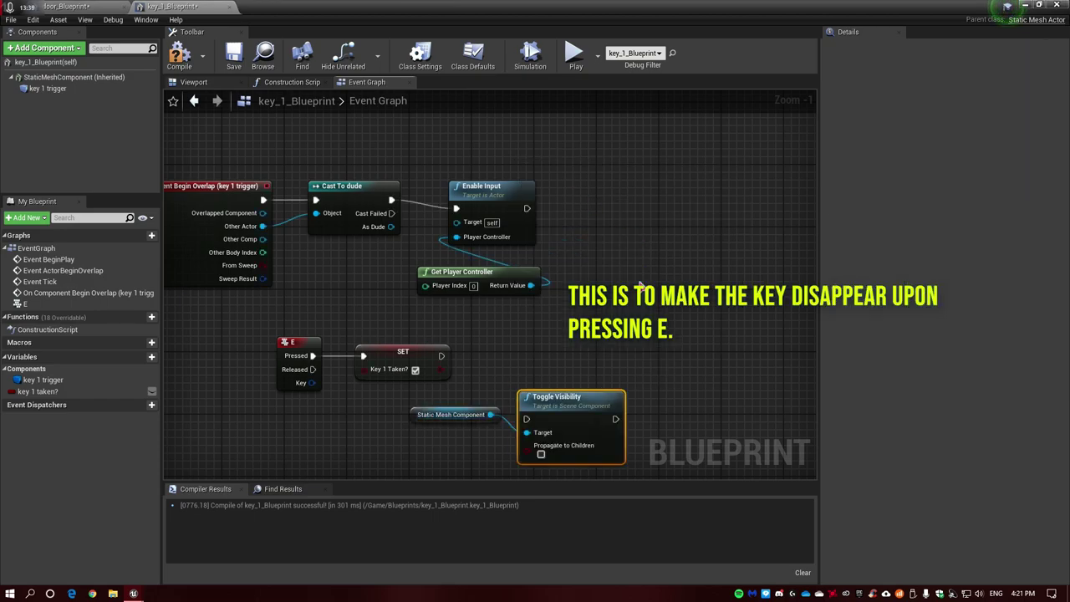
pyautogui.moveTo(554, 400)
pyautogui.mouseDown()
pyautogui.moveTo(553, 345)
pyautogui.moveTo(459, 362)
pyautogui.mouseUp()
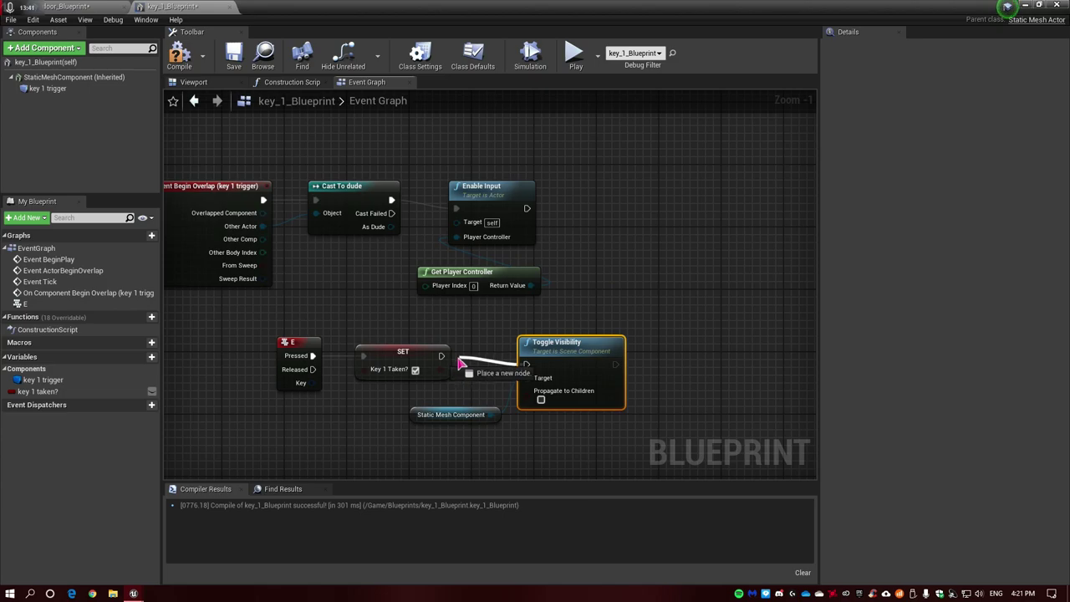
pyautogui.click(1025, 5)
# Play-test walking the character up to the key, then reopen key_1_Blueprint's Event Graph
pyautogui.click(581, 39)
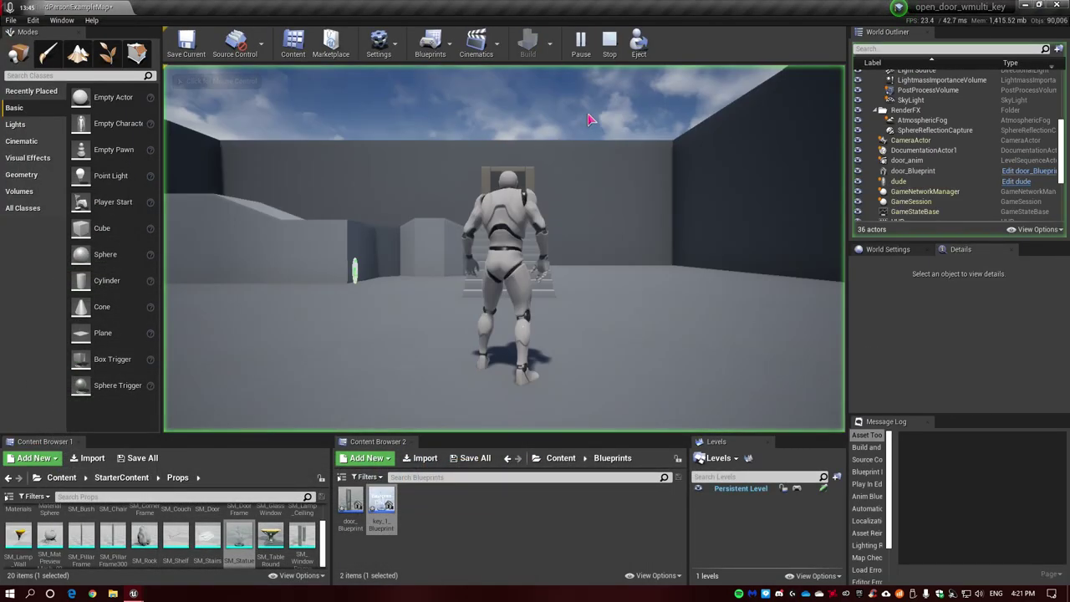
pyautogui.click(590, 120)
pyautogui.press('w')
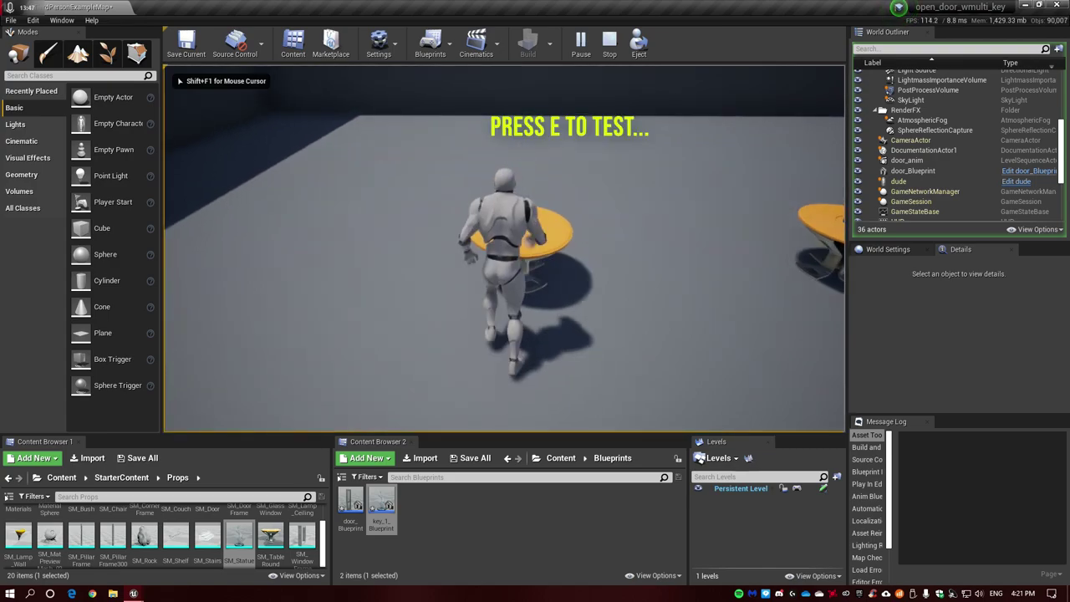
pyautogui.press('w')
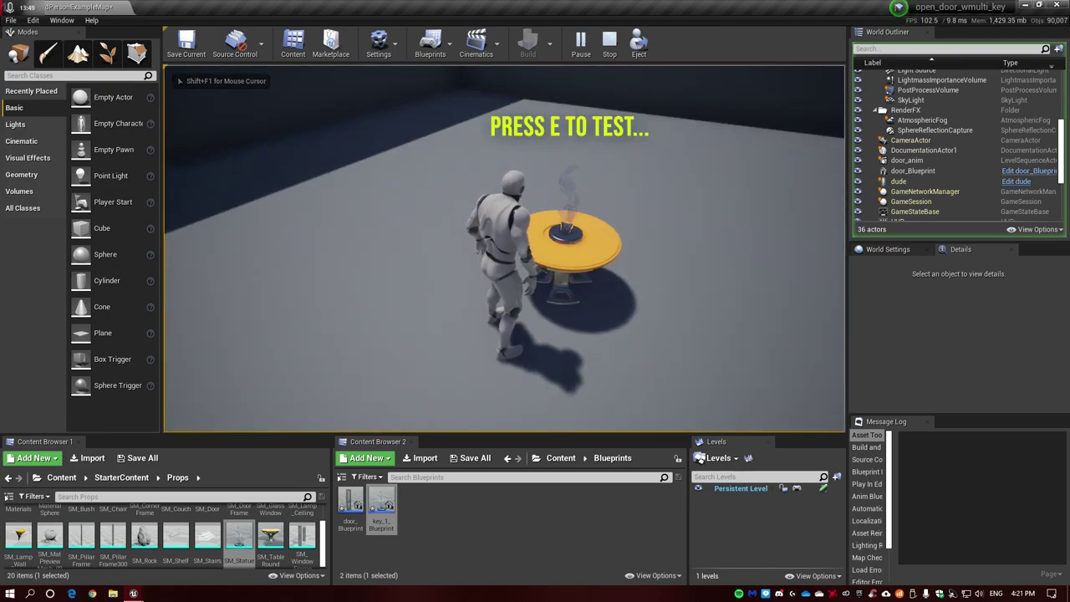
pyautogui.press('Escape')
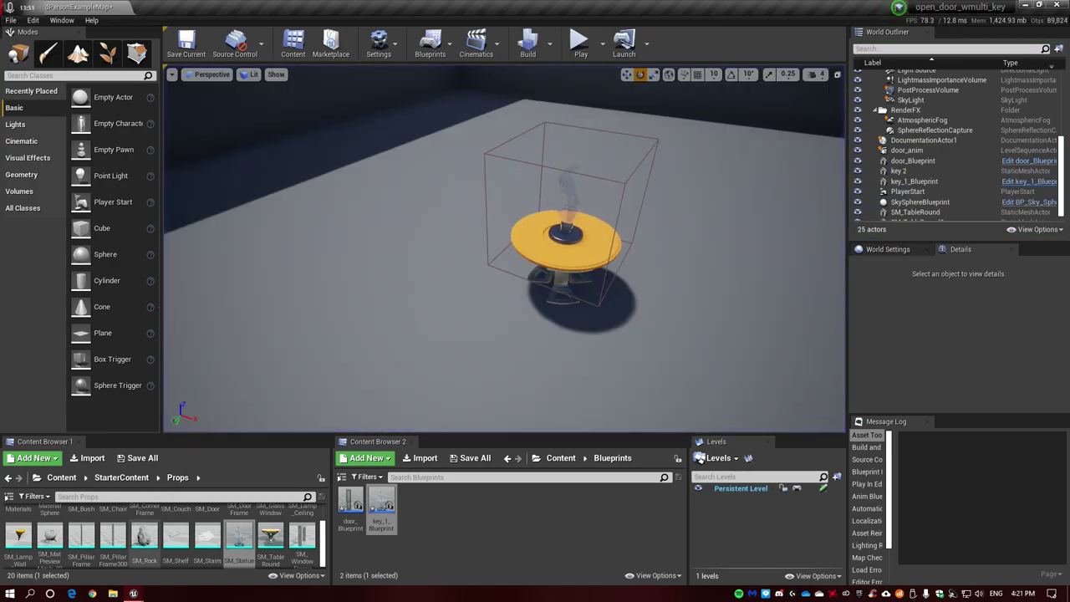
pyautogui.doubleClick(381, 510)
# Insert a Do Once node between E Pressed and SET, wiring Completed to SET
pyautogui.scroll(2, 375, 454)
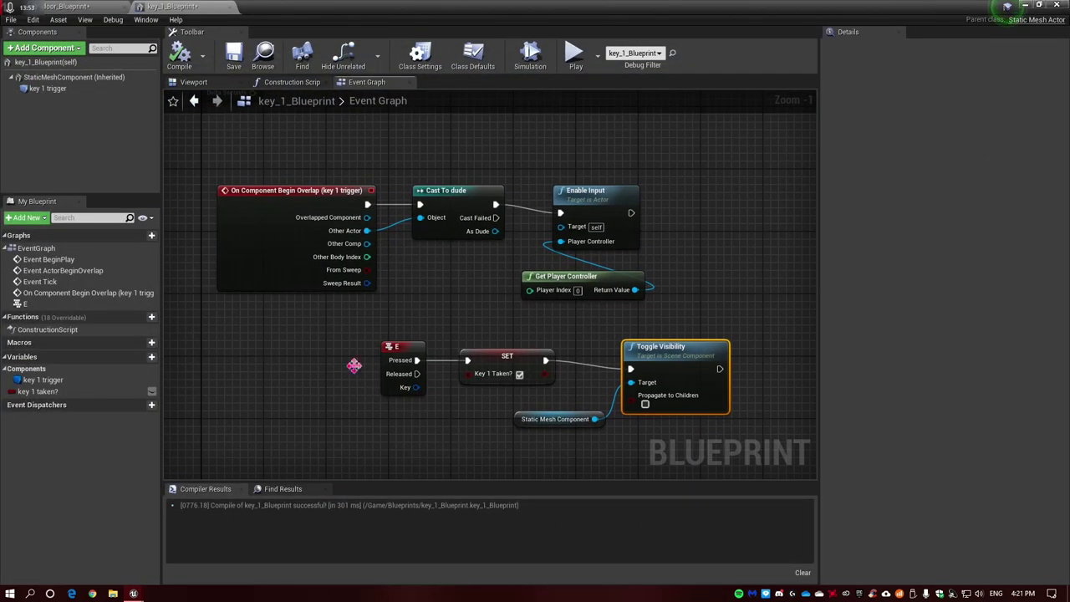
pyautogui.moveTo(352, 362); pyautogui.dragTo(462, 410, button='right')
pyautogui.moveTo(464, 289)
pyautogui.mouseDown(button='right')
pyautogui.moveTo(462, 307)
pyautogui.moveTo(397, 267)
pyautogui.mouseUp(button='right')
pyautogui.moveTo(595, 365); pyautogui.dragTo(423, 347, button='right')
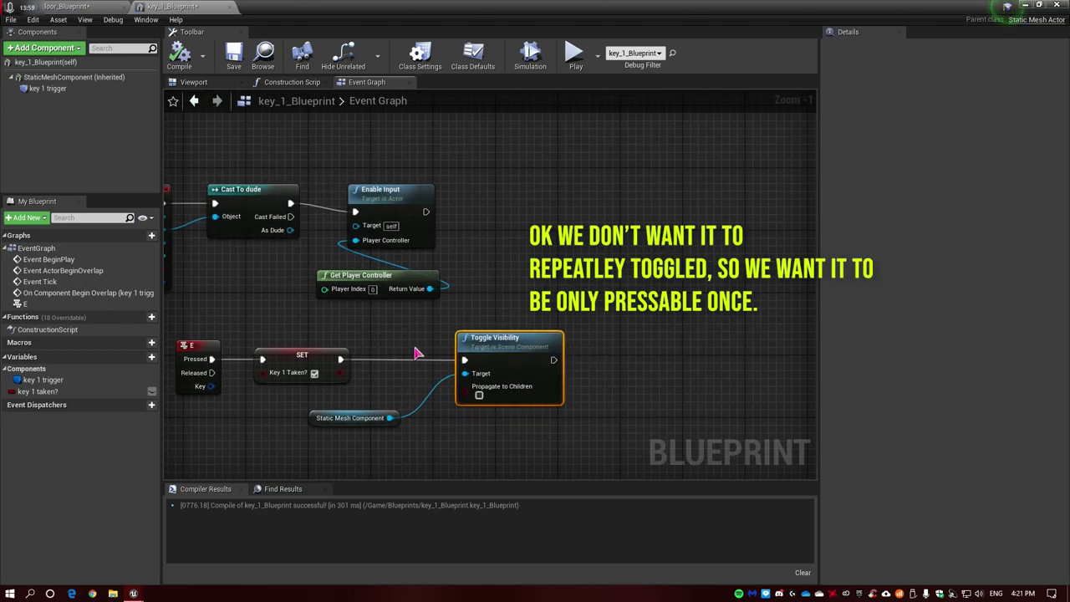
pyautogui.moveTo(341, 412); pyautogui.dragTo(580, 420, button='right')
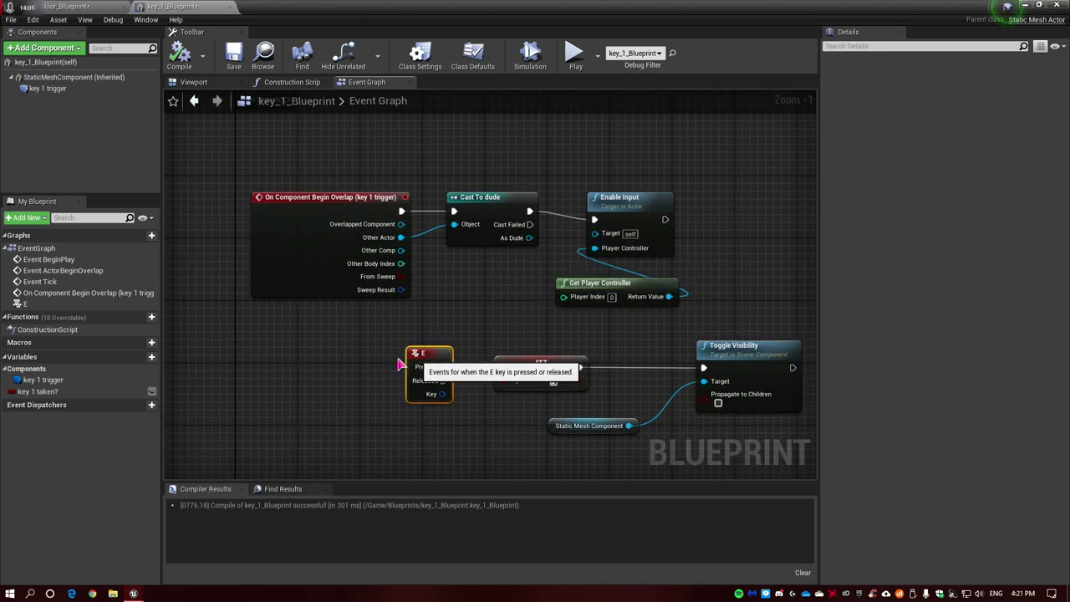
pyautogui.moveTo(413, 361)
pyautogui.mouseDown()
pyautogui.moveTo(296, 360)
pyautogui.moveTo(361, 348)
pyautogui.mouseUp()
pyautogui.click(327, 370)
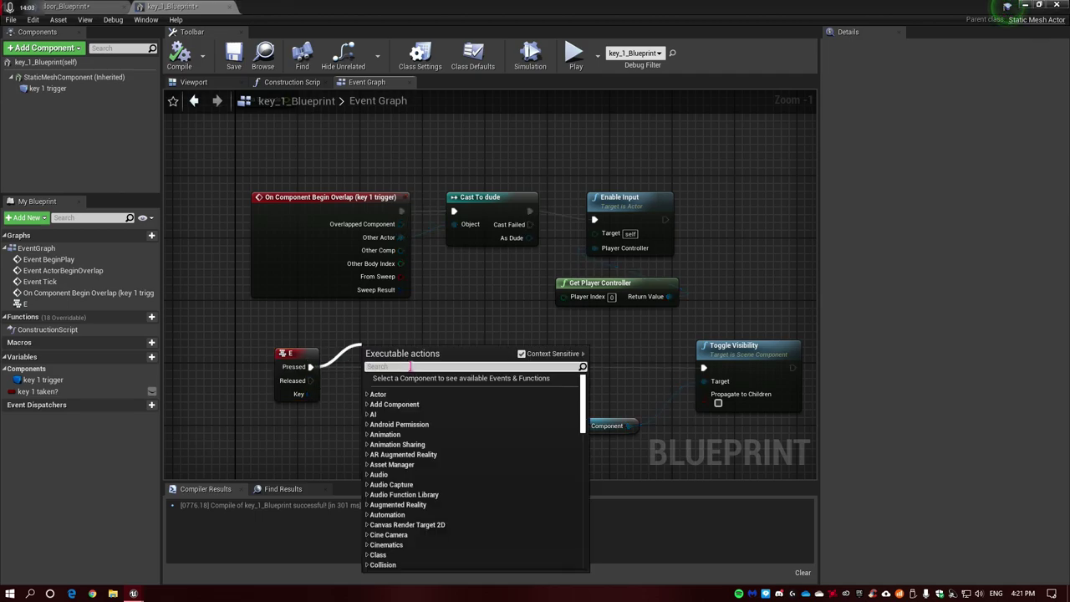
pyautogui.write('oncdo once')
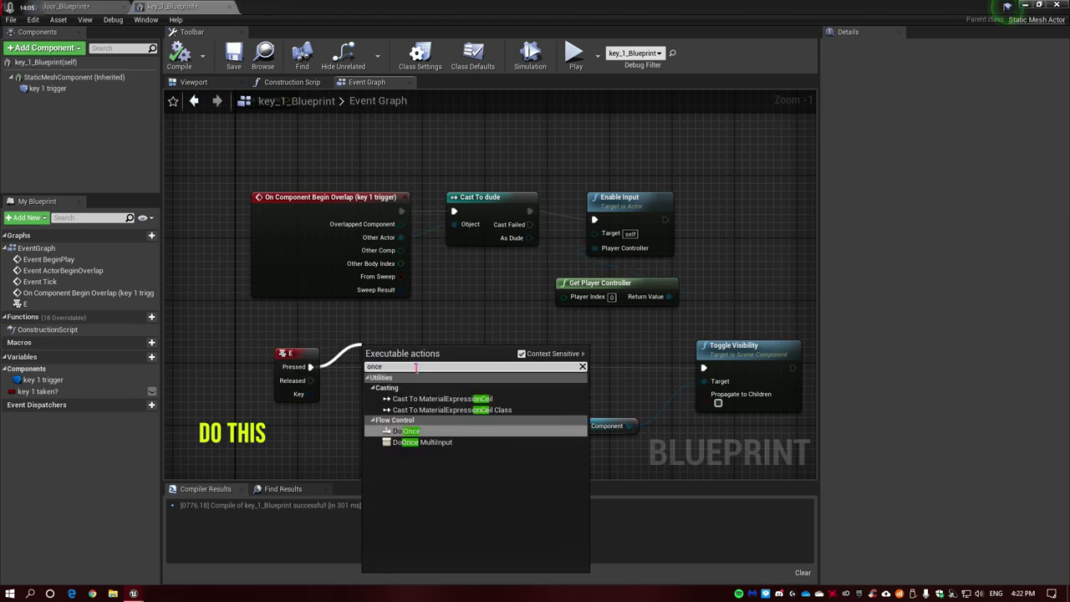
pyautogui.press('Return')
pyautogui.moveTo(452, 359); pyautogui.dragTo(502, 367)
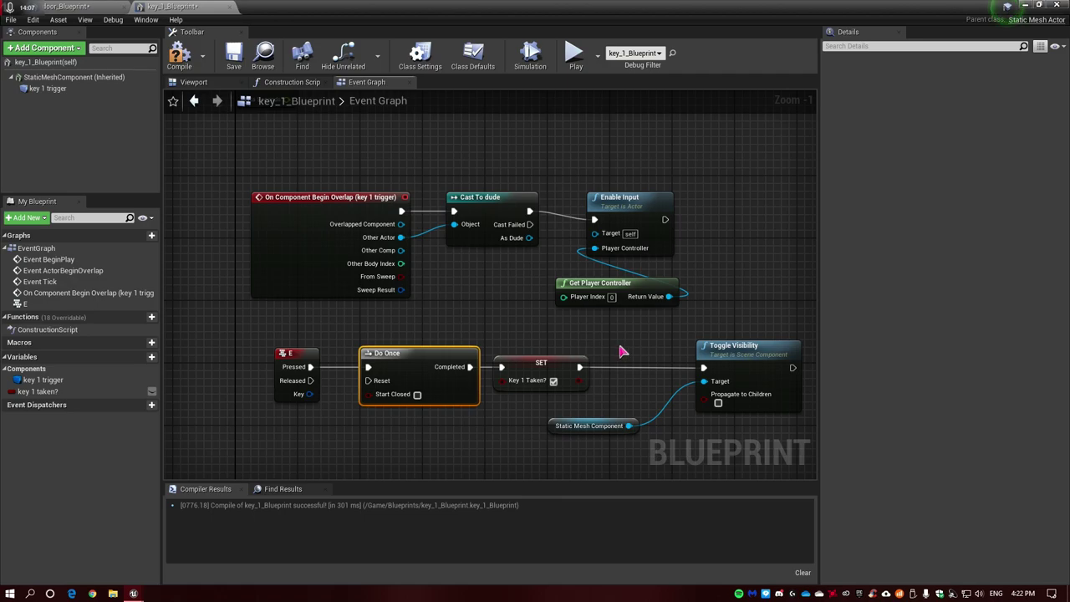
# Play-test the level by running the character across it, then return to key_1_Blueprint
pyautogui.click(1027, 6)
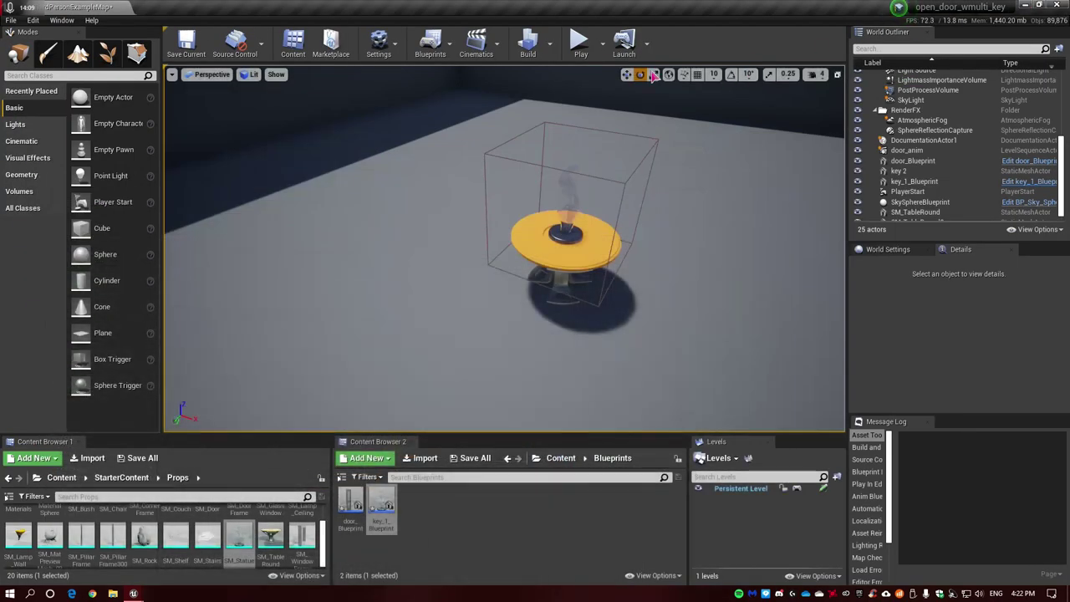
pyautogui.click(580, 42)
pyautogui.press('w')
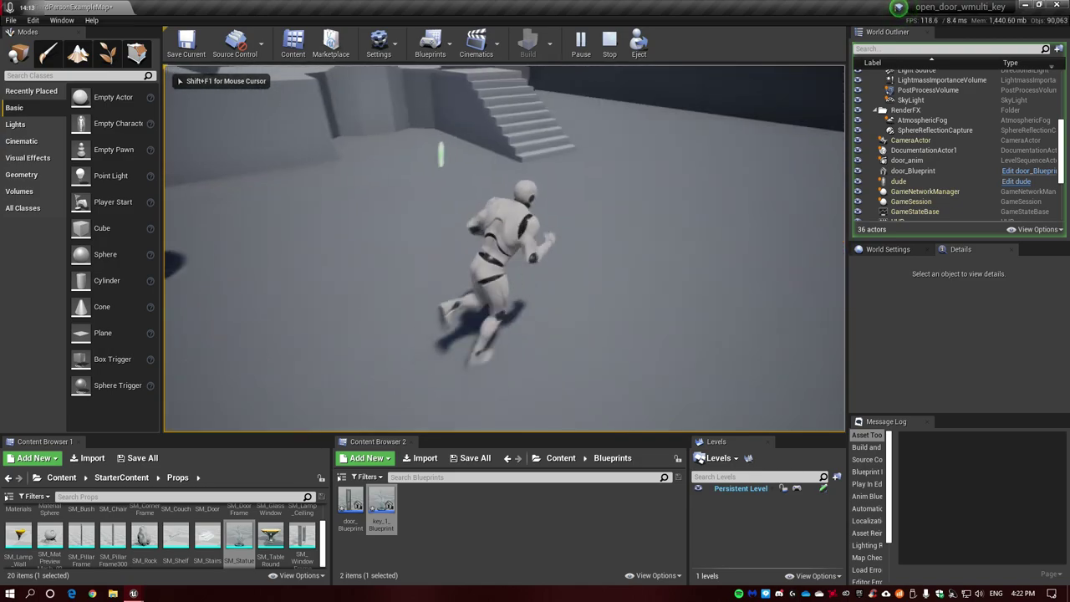
pyautogui.press('Escape')
pyautogui.hotkey('alt', 'Tab')
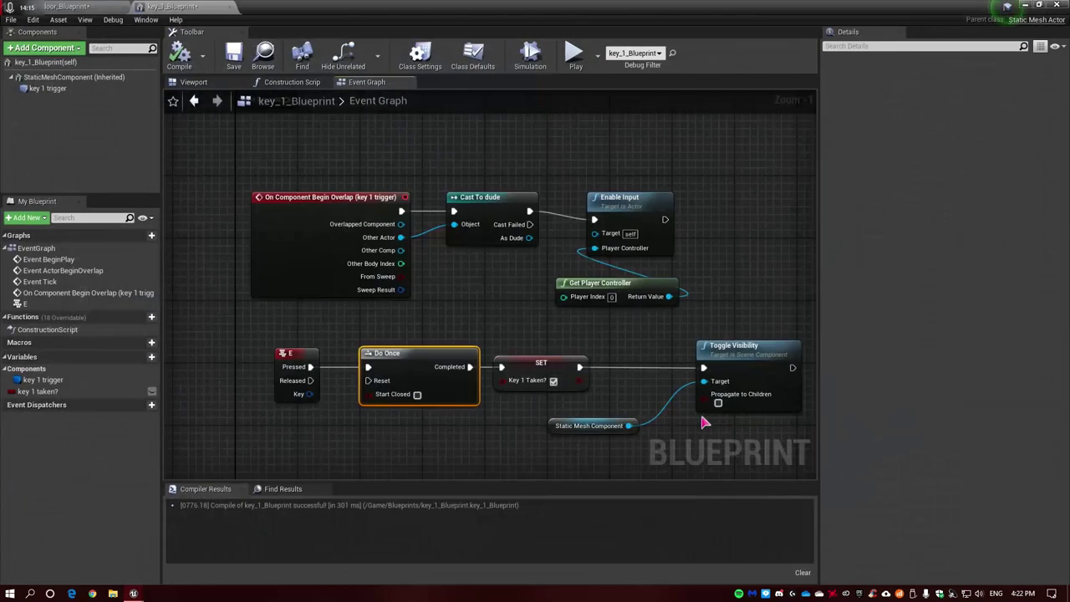
# Line up the Toggle Visibility and Static Mesh Component nodes next to SET
pyautogui.click(497, 453)
pyautogui.moveTo(497, 451); pyautogui.dragTo(314, 412, button='right')
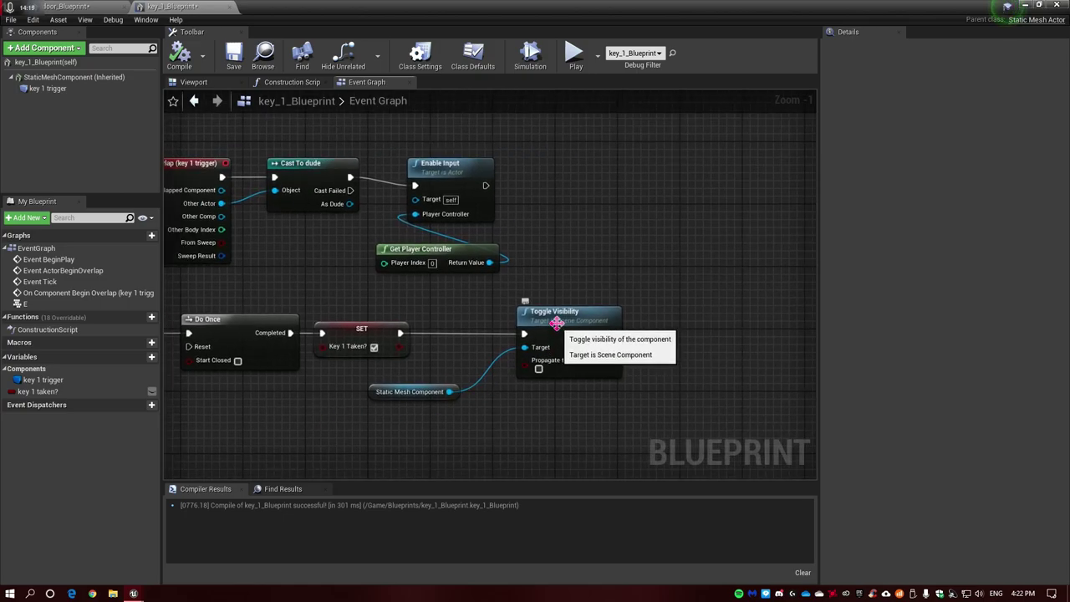
pyautogui.moveTo(545, 329); pyautogui.dragTo(495, 330)
pyautogui.moveTo(372, 393); pyautogui.dragTo(348, 401)
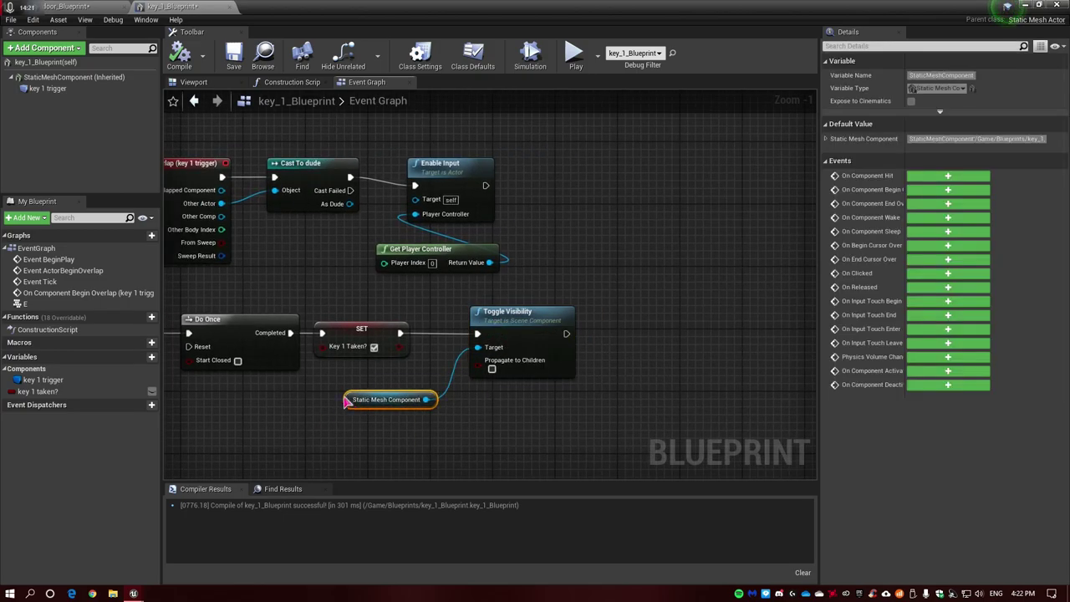
pyautogui.click(502, 433)
pyautogui.moveTo(498, 328); pyautogui.dragTo(482, 328)
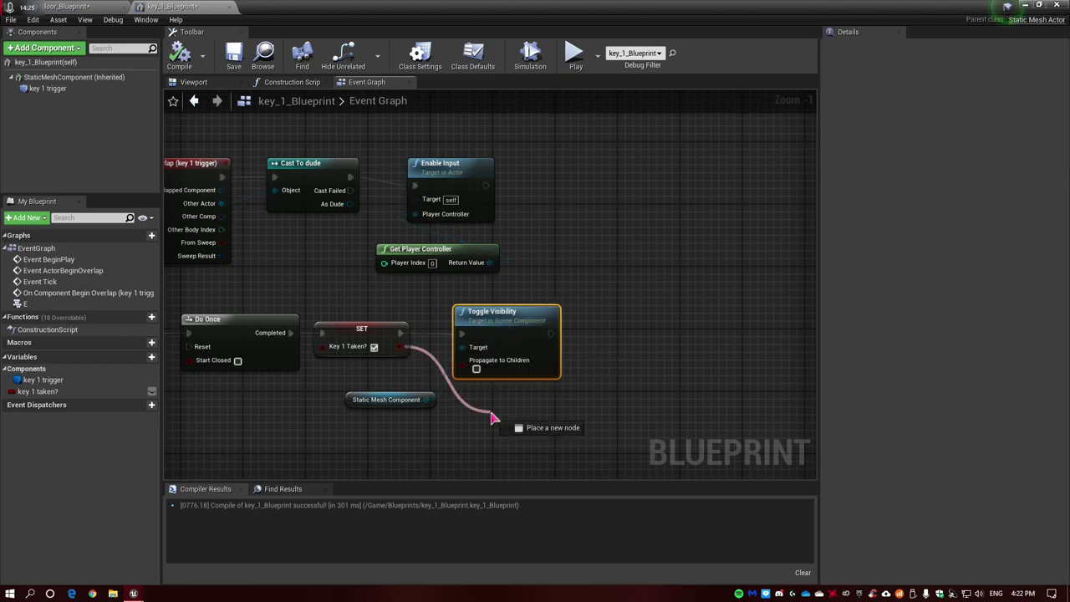
# Add a Print String node after Toggle Visibility with In String 'key 1 taken'
pyautogui.moveTo(399, 346); pyautogui.dragTo(491, 411)
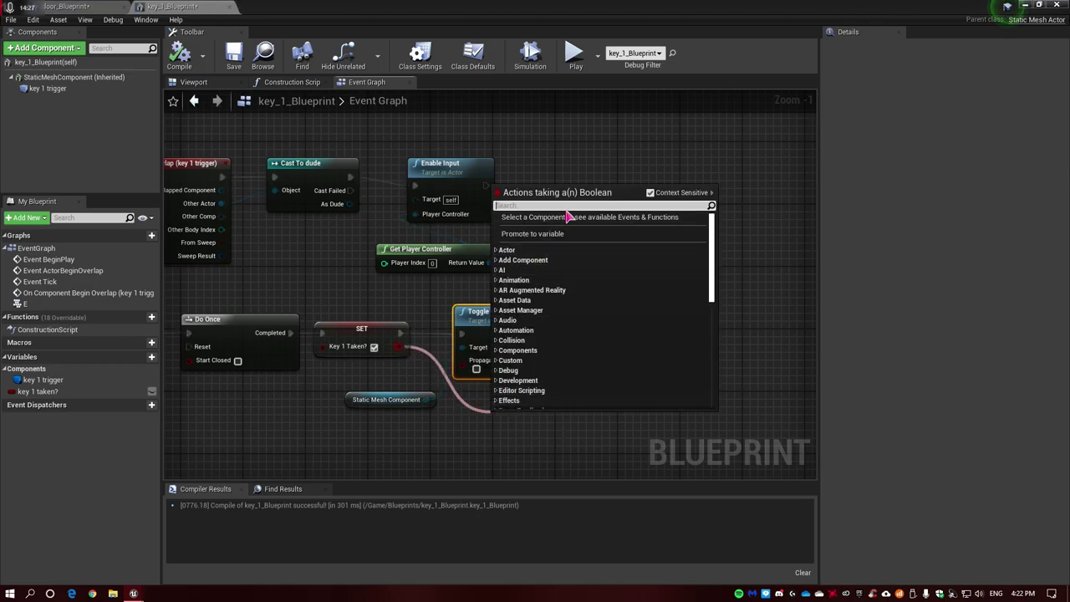
pyautogui.write('print')
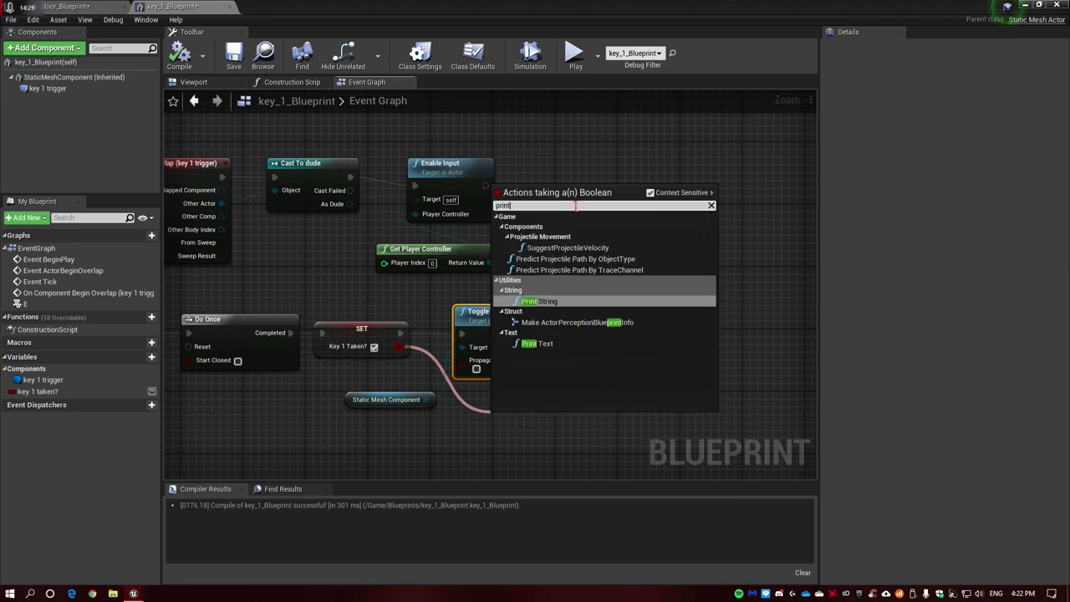
pyautogui.press('Escape')
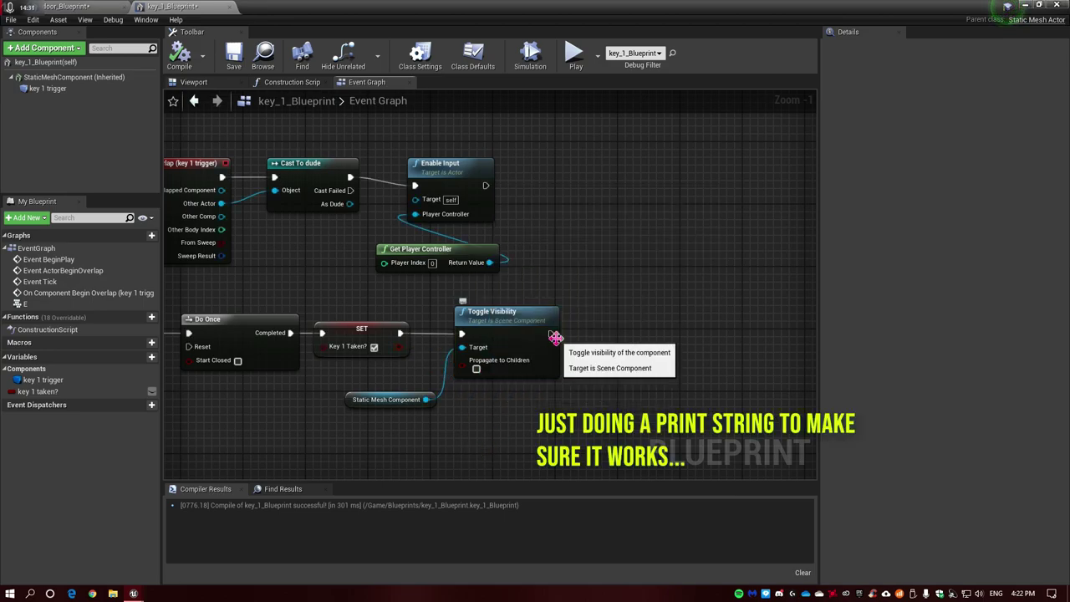
pyautogui.moveTo(550, 334); pyautogui.dragTo(603, 334)
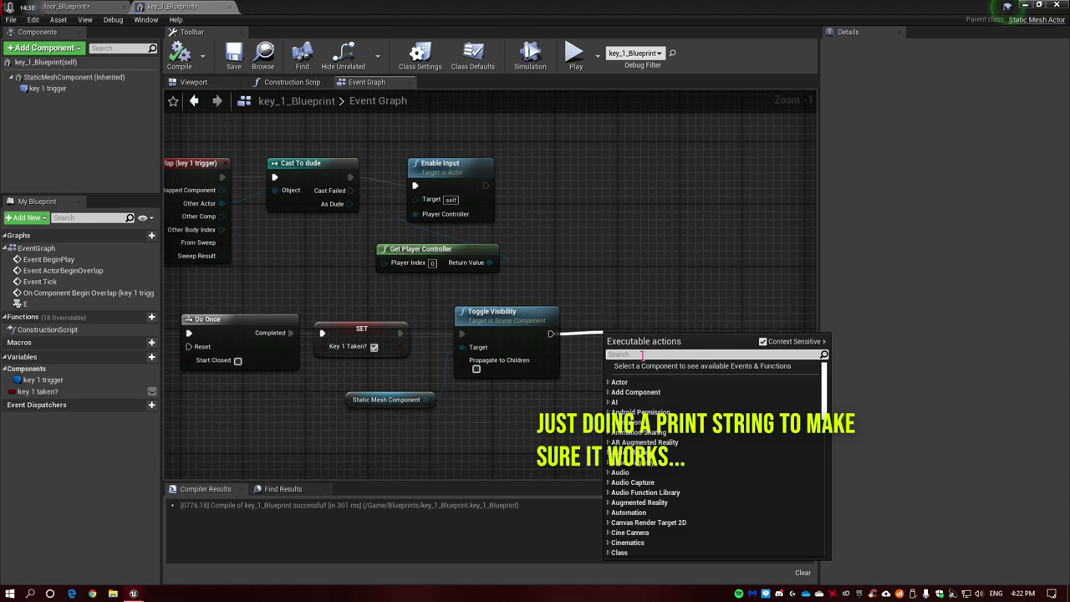
pyautogui.write('print')
pyautogui.press('Return')
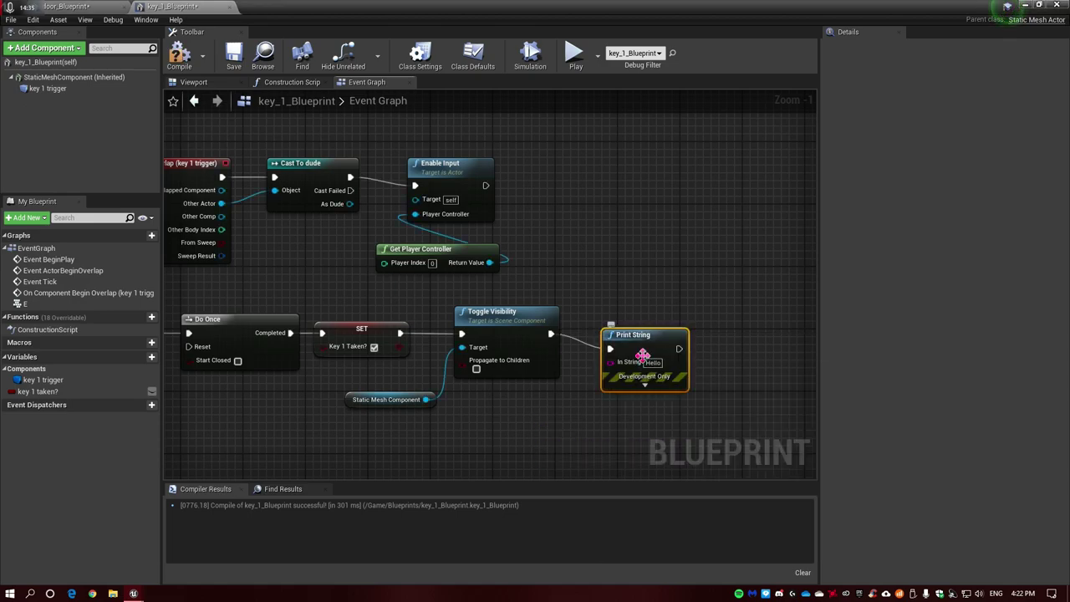
pyautogui.moveTo(642, 349); pyautogui.dragTo(642, 326)
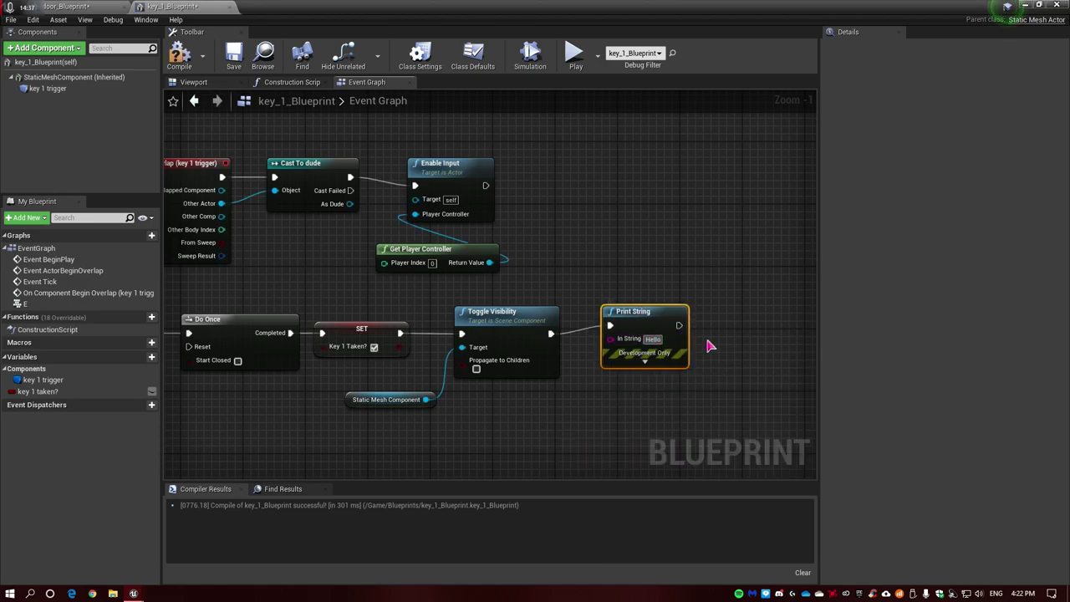
pyautogui.write('key 1 taken')
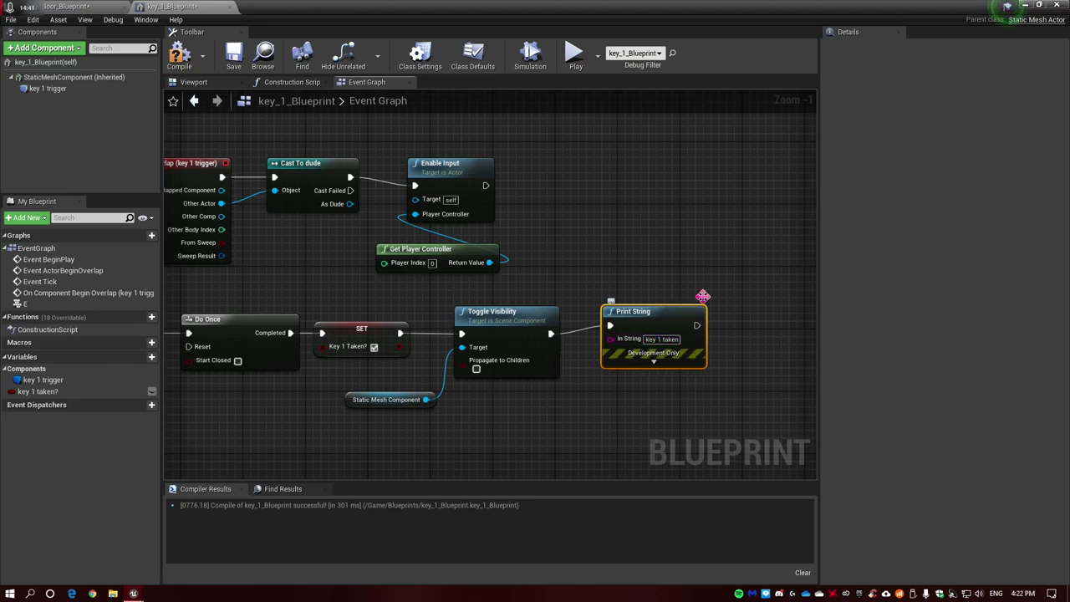
pyautogui.click(1027, 5)
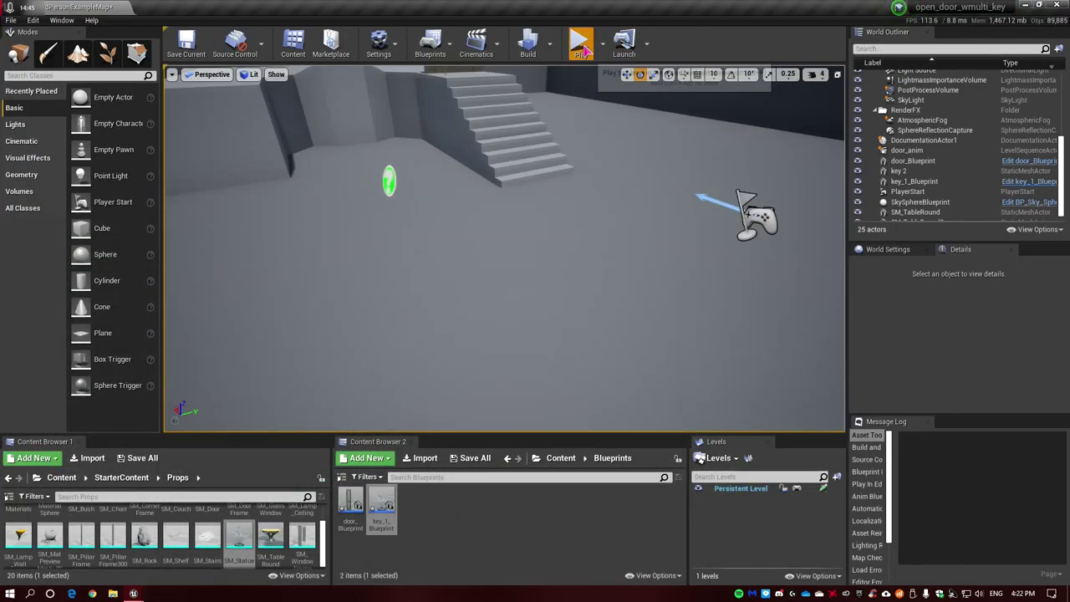
# Play-test picking up key 1 and visiting the door, which reports needing more keys
pyautogui.click(580, 42)
pyautogui.click(551, 212)
pyautogui.press('w')
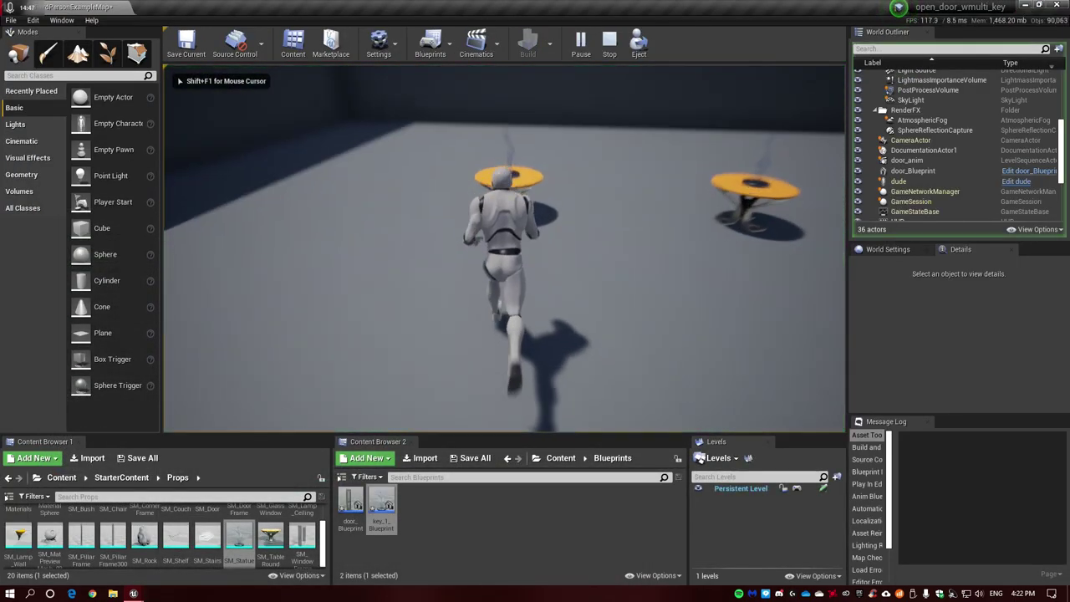
pyautogui.press('w')
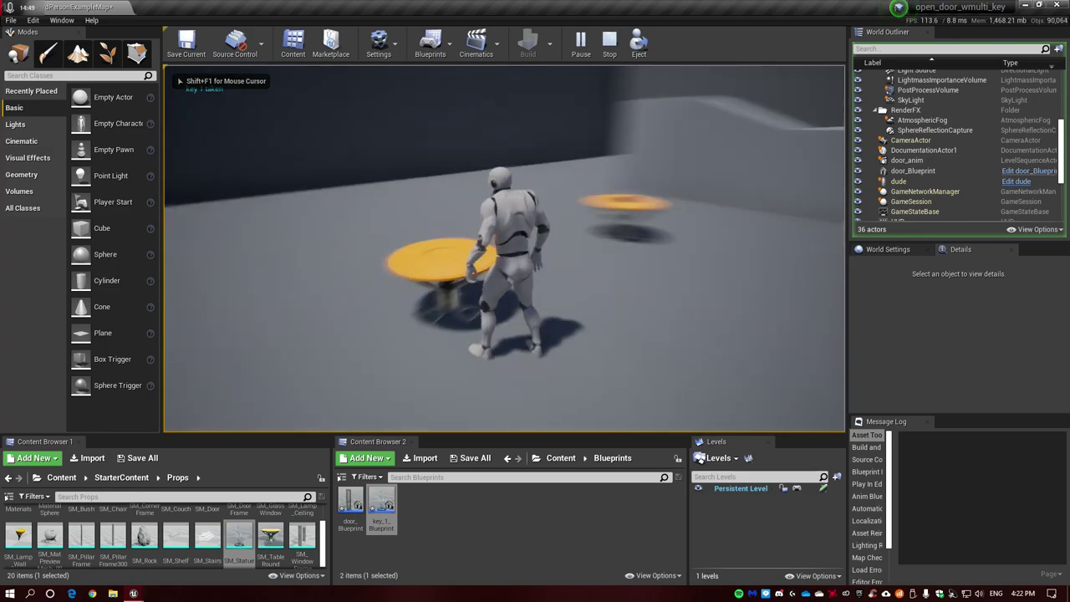
pyautogui.press('w')
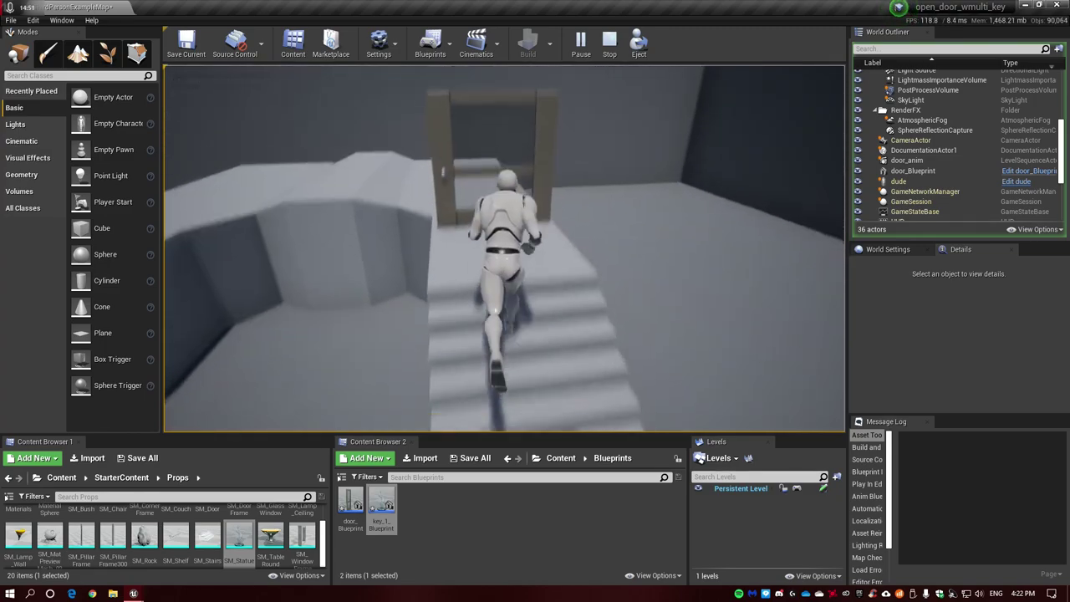
pyautogui.press('w')
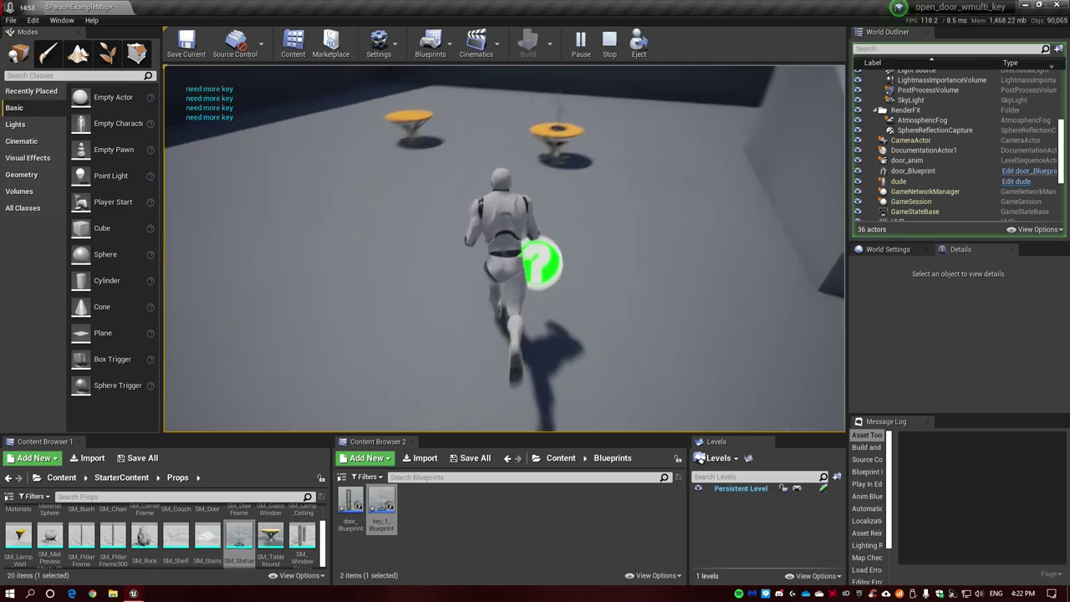
pyautogui.press('w')
pyautogui.press('Escape')
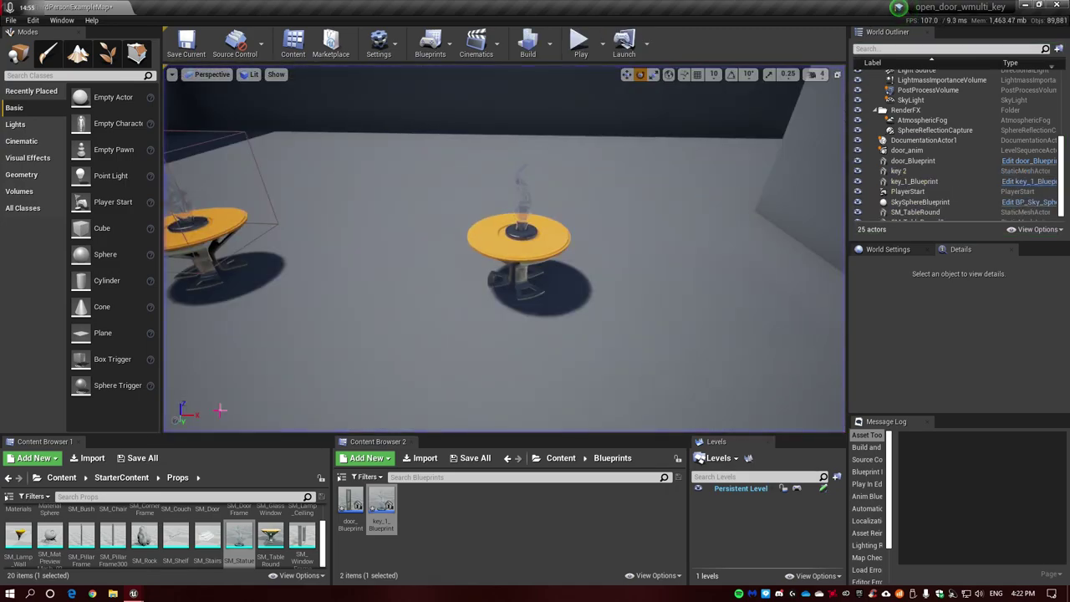
# Restore key_1_Blueprint, centre its event graph on the nodes, and minimise it
pyautogui.moveTo(142, 593)
pyautogui.click(196, 526)
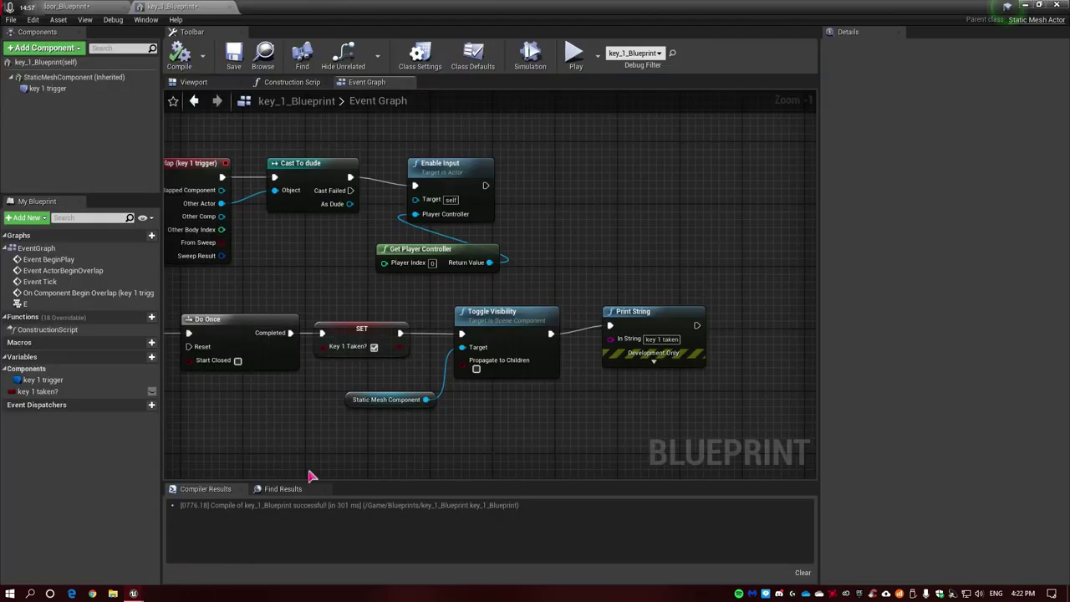
pyautogui.press('Home')
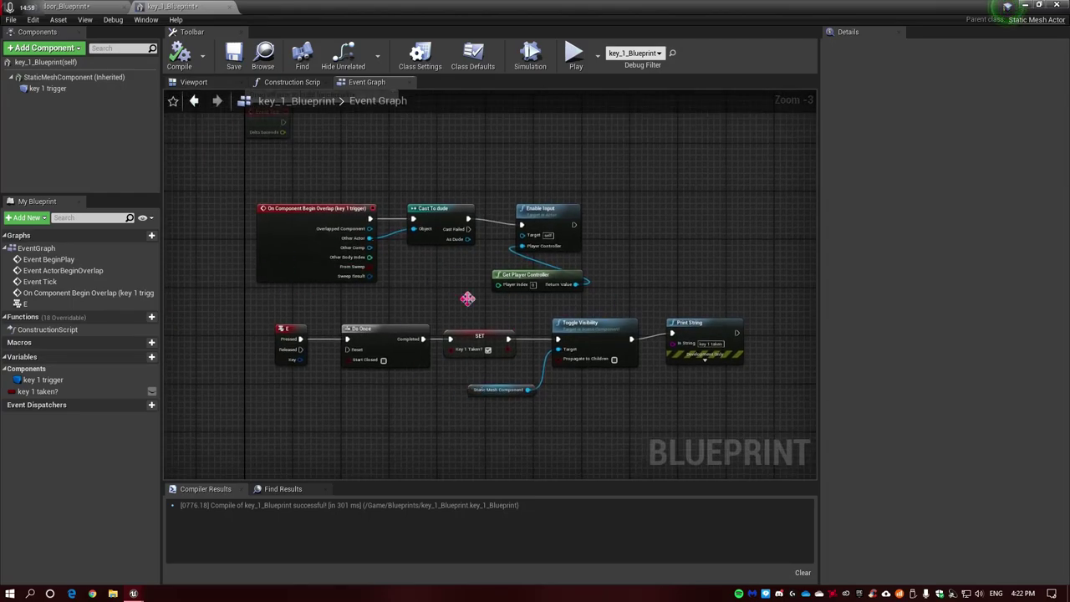
pyautogui.click(1025, 6)
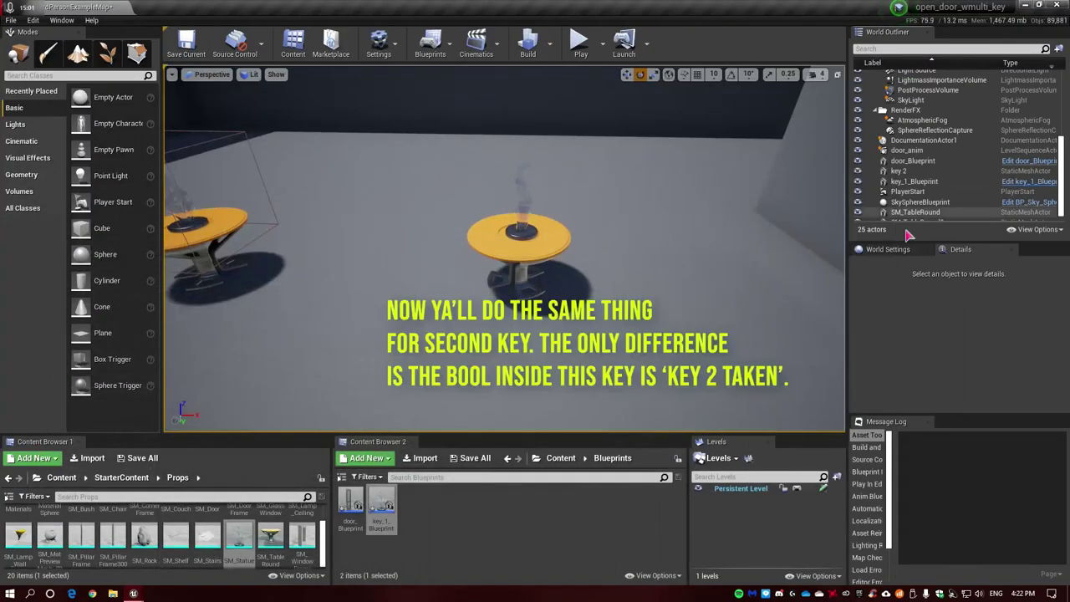
# Convert the key 2 actor into key_2_Blueprint saved in the Blueprints folder
pyautogui.click(898, 171)
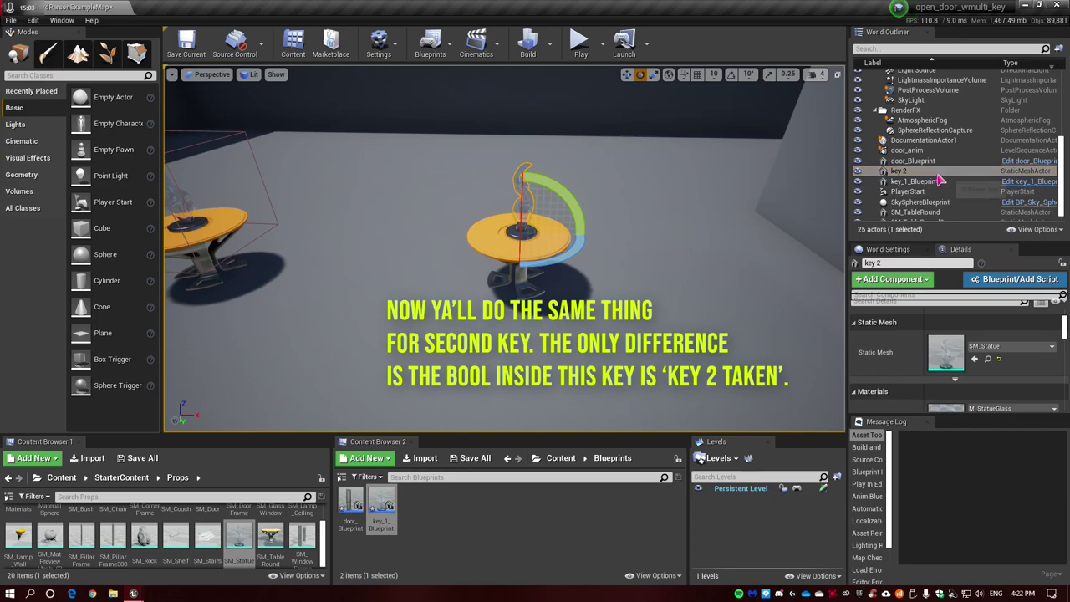
pyautogui.click(1015, 279)
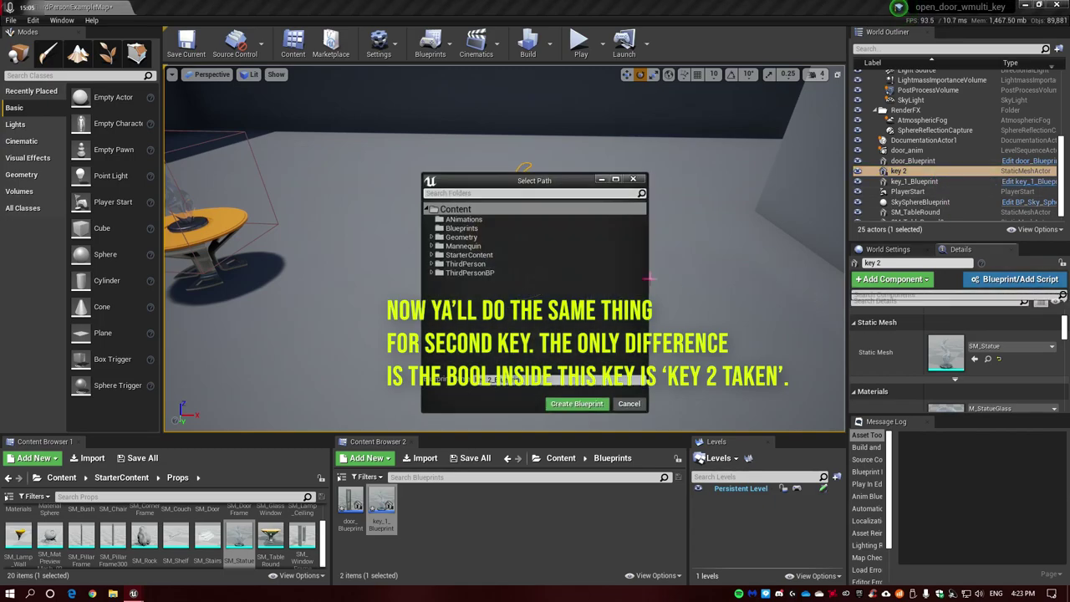
pyautogui.click(462, 227)
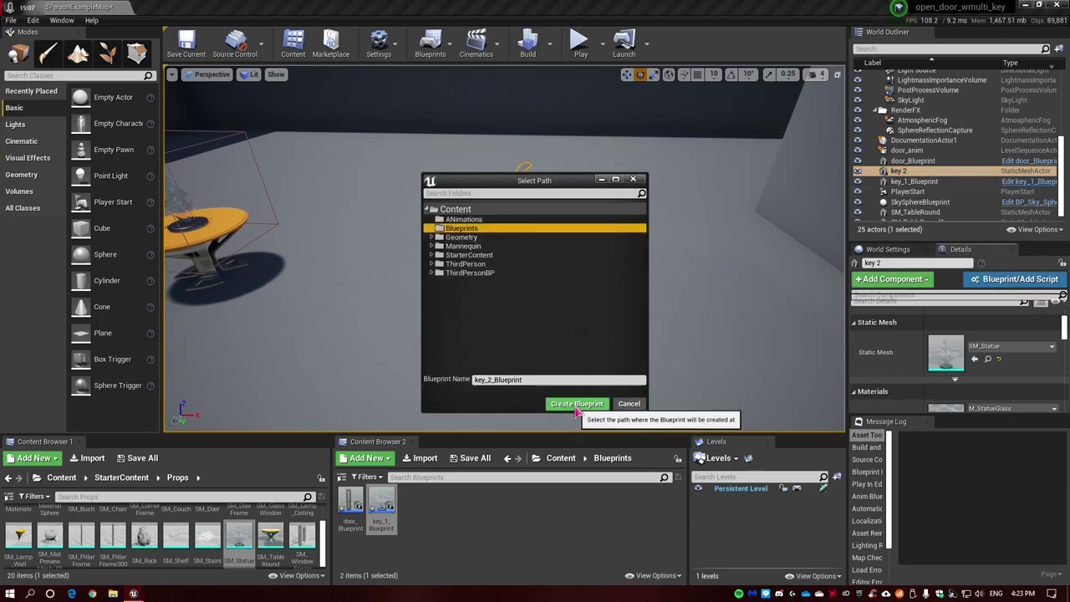
pyautogui.click(576, 405)
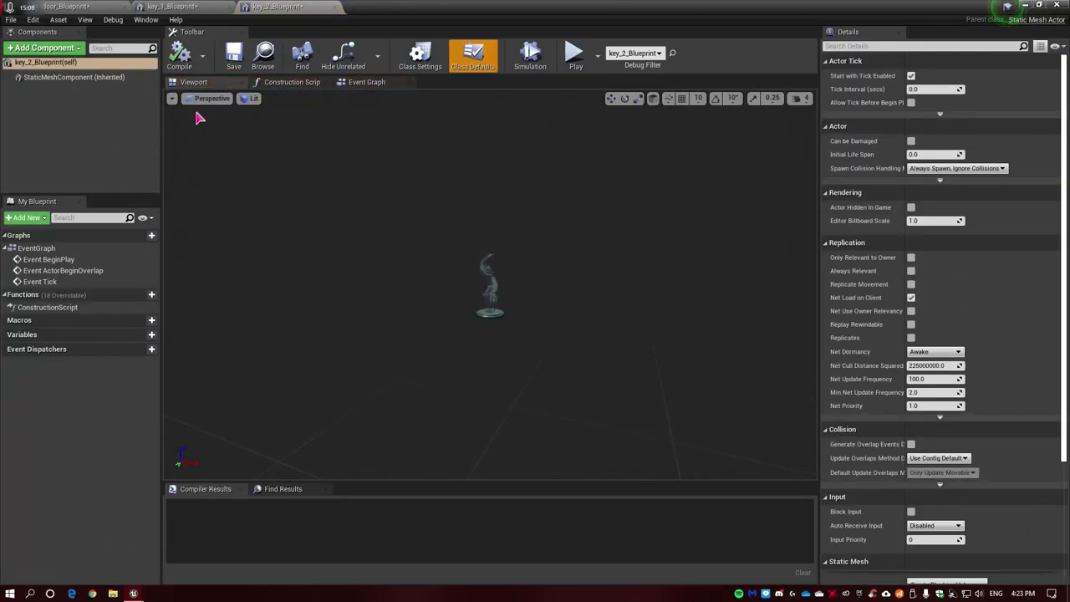
# Copy the key 1 trigger box component from key_1_Blueprint
pyautogui.click(194, 7)
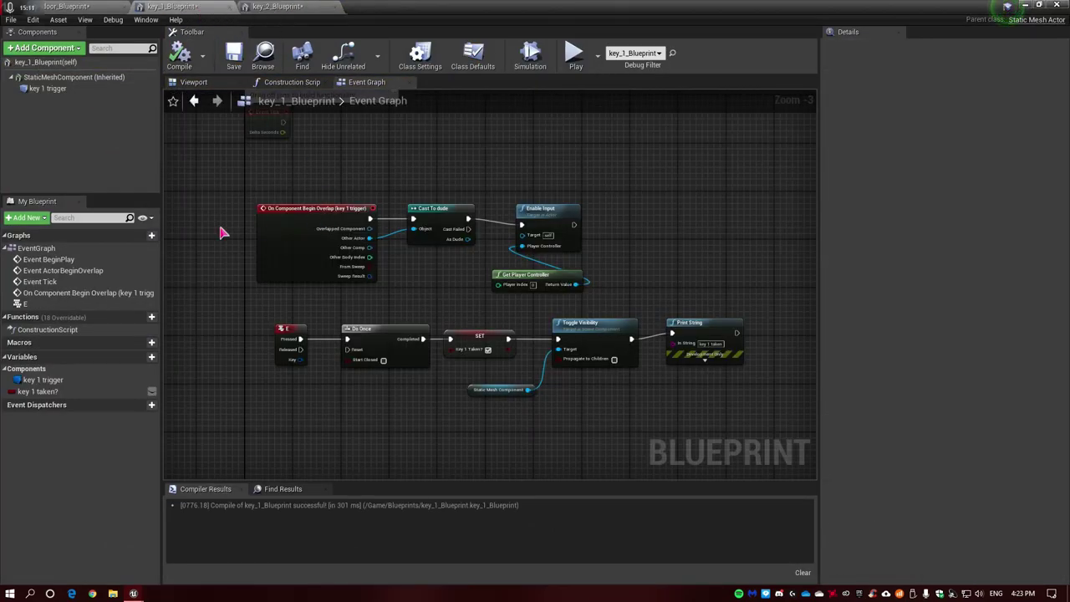
pyautogui.click(50, 88)
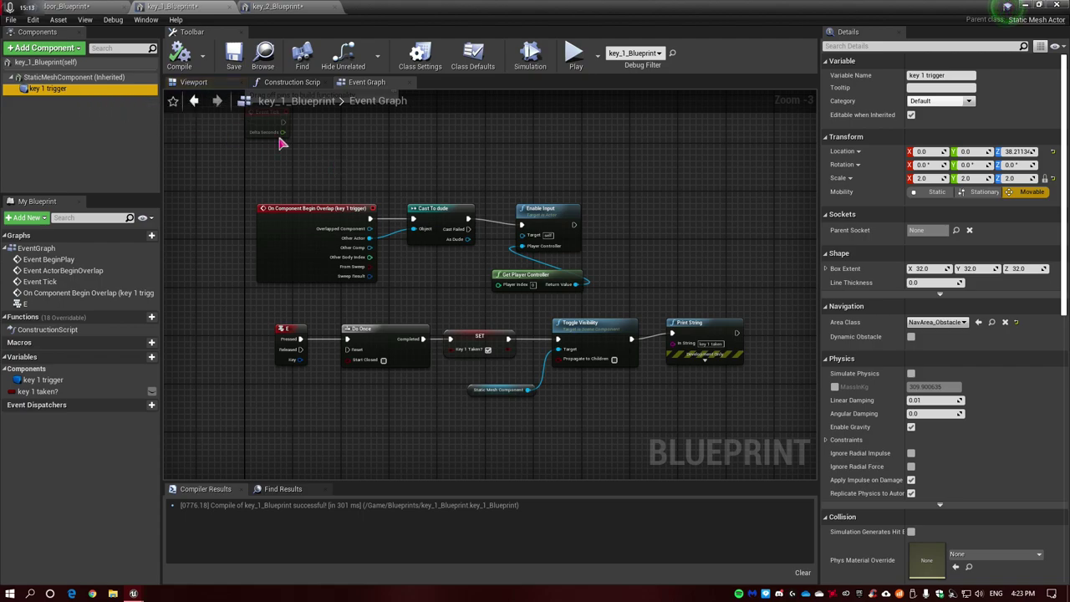
pyautogui.click(208, 85)
pyautogui.click(74, 77)
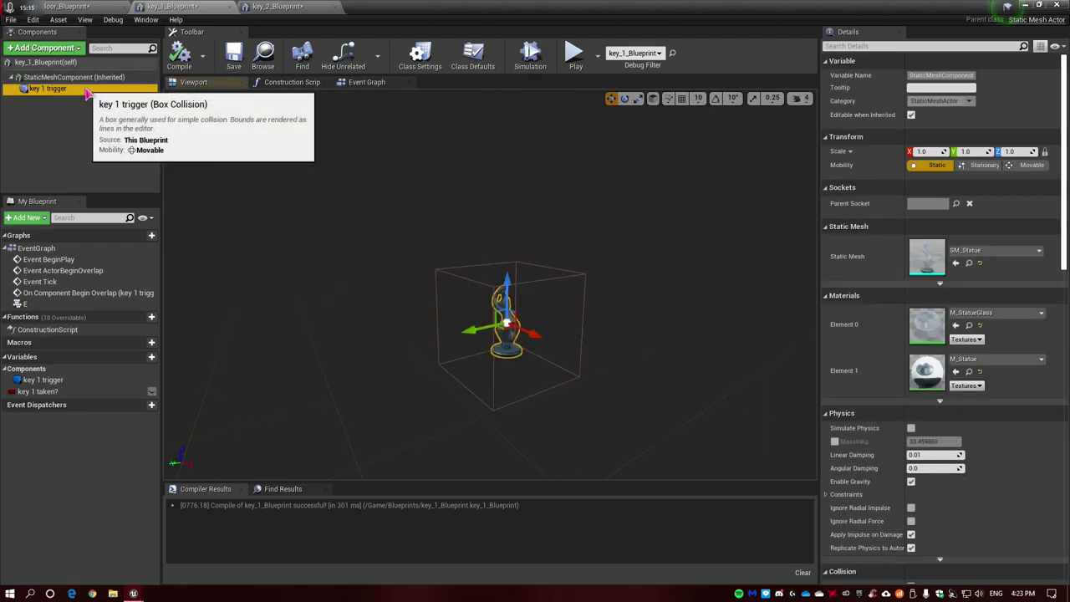
pyautogui.click(50, 89)
pyautogui.rightClick(68, 90)
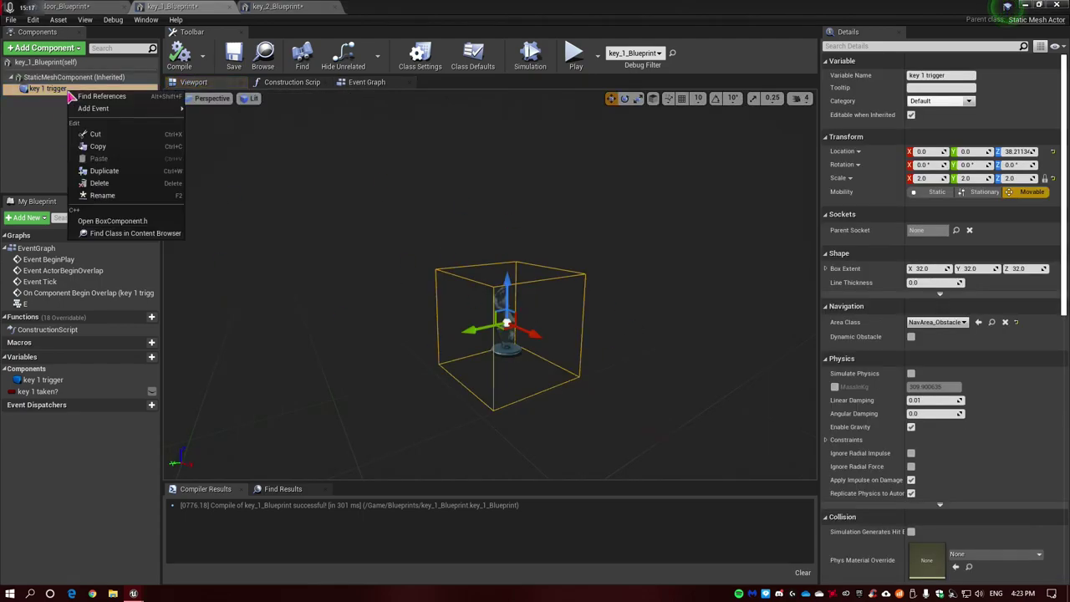
pyautogui.click(97, 146)
# Paste the trigger into key_2_Blueprint, rename it 'key 2 trigger', and compile
pyautogui.click(271, 7)
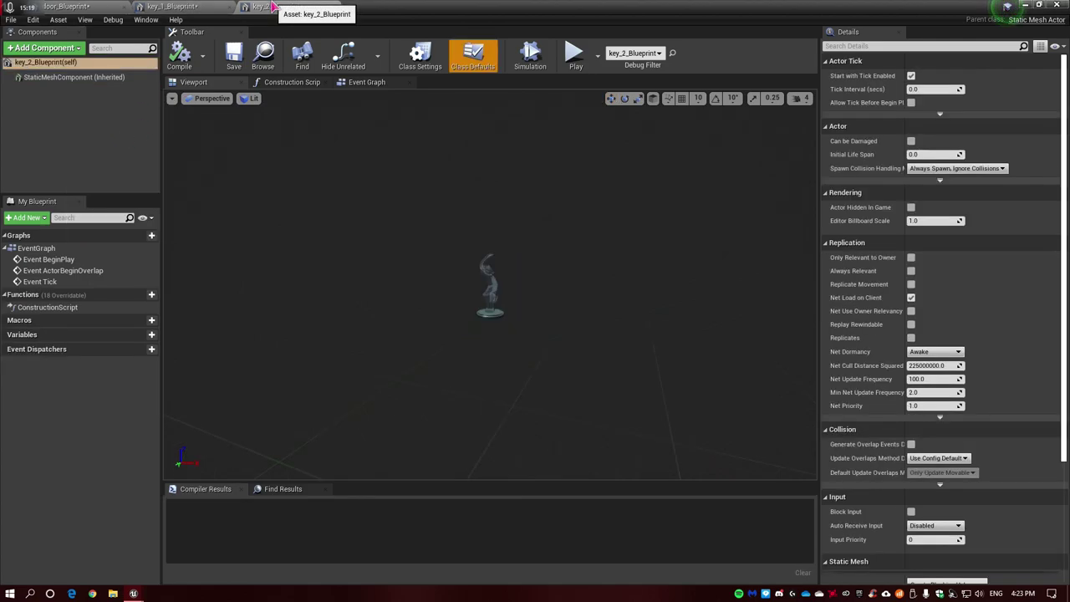
pyautogui.rightClick(57, 66)
pyautogui.click(93, 73)
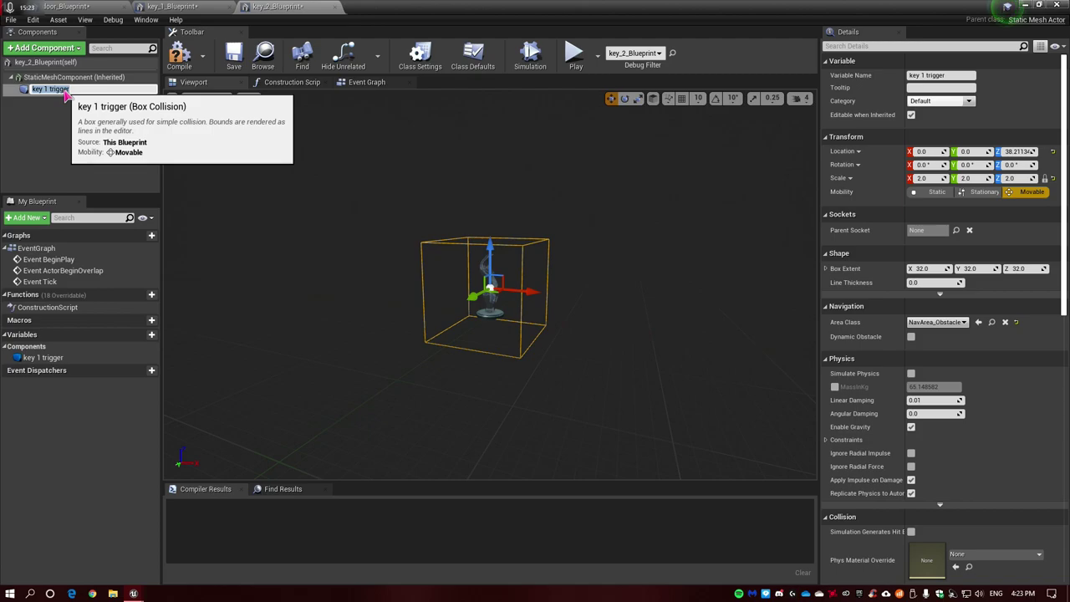
pyautogui.press('Return')
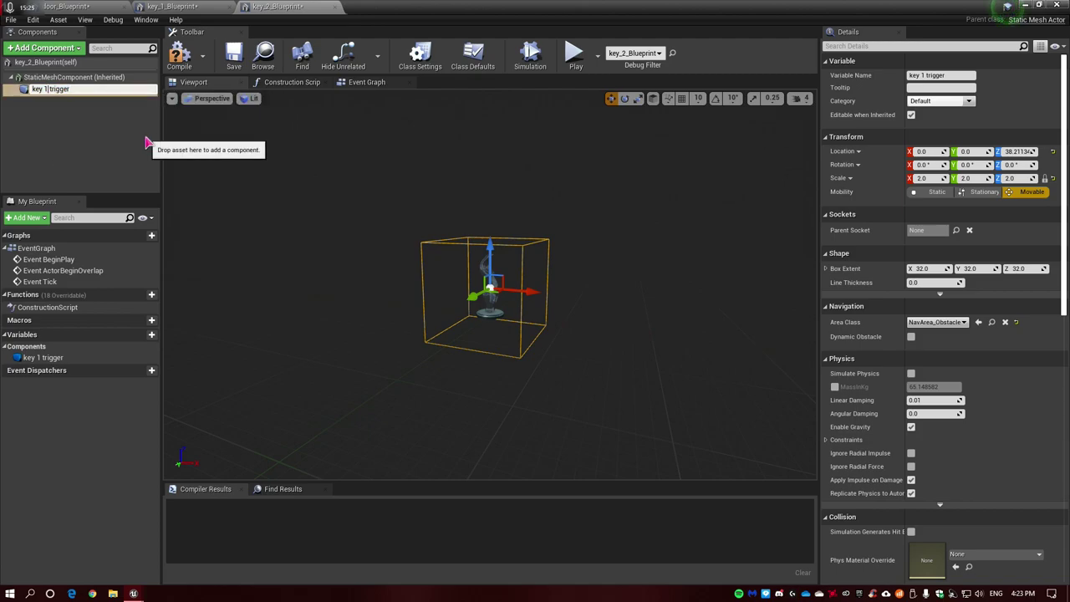
pyautogui.write('2')
pyautogui.press('Return')
pyautogui.click(179, 55)
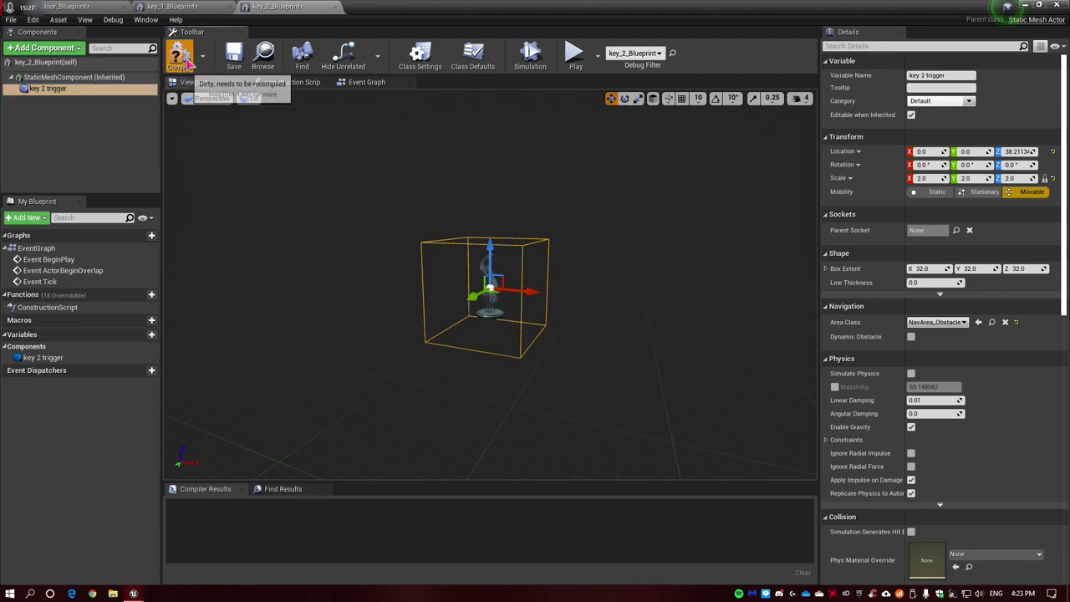
# Add a begin-overlap event for the key 2 trigger and drag from Other Actor to search 'dude'
pyautogui.rightClick(77, 92)
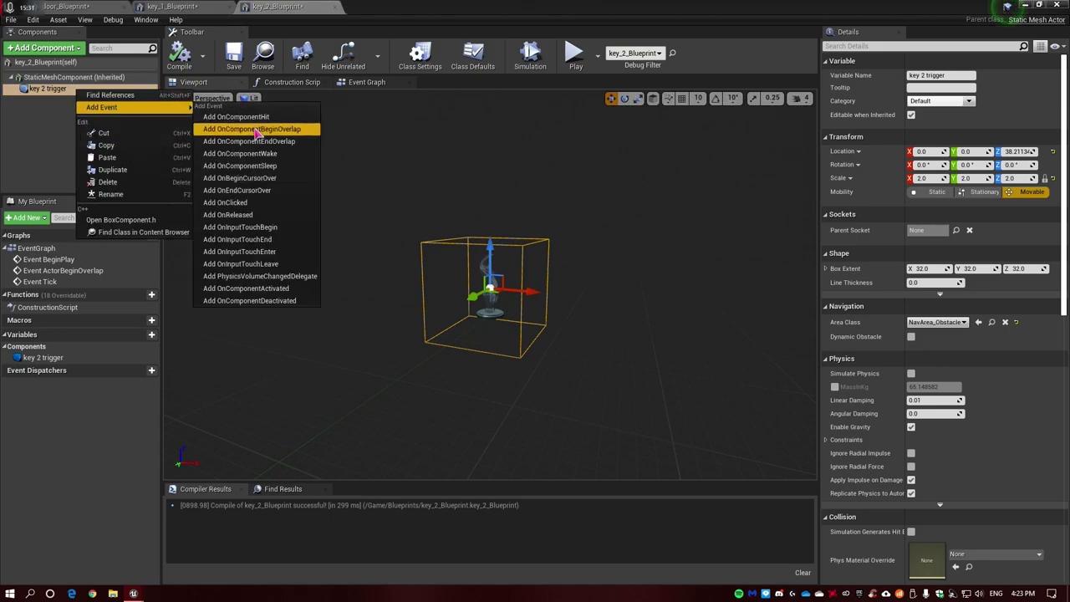
pyautogui.click(272, 130)
pyautogui.moveTo(565, 213); pyautogui.dragTo(341, 226, button='right')
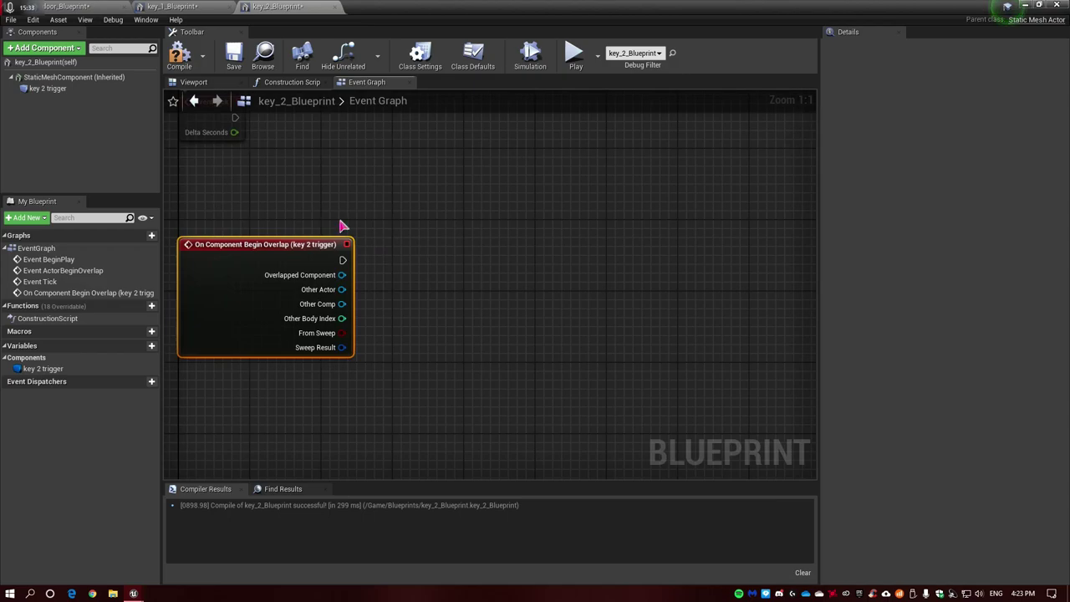
pyautogui.moveTo(342, 289); pyautogui.dragTo(403, 277)
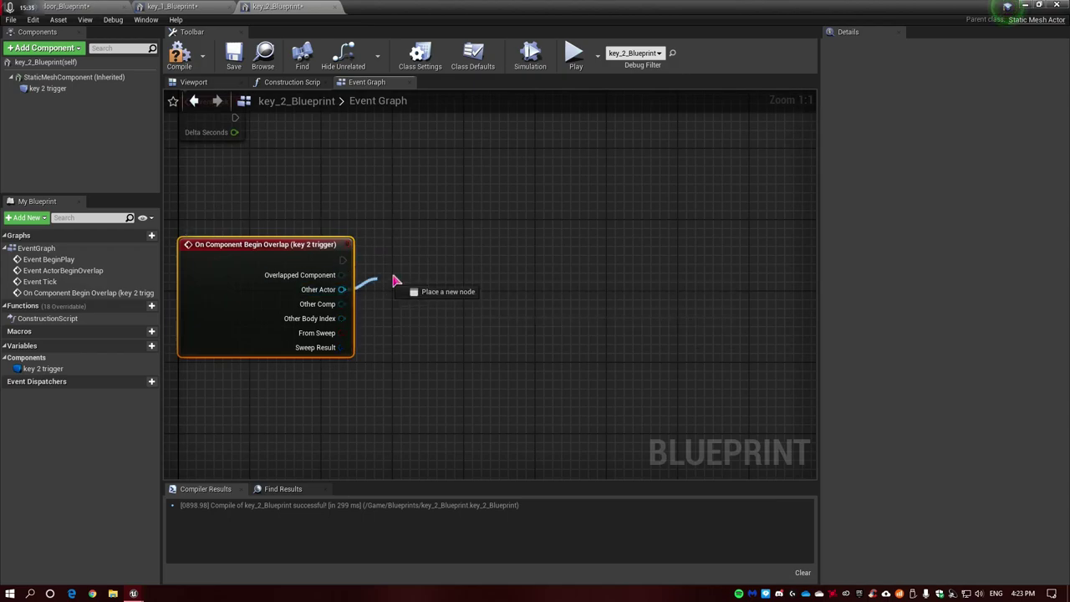
pyautogui.write('dude')
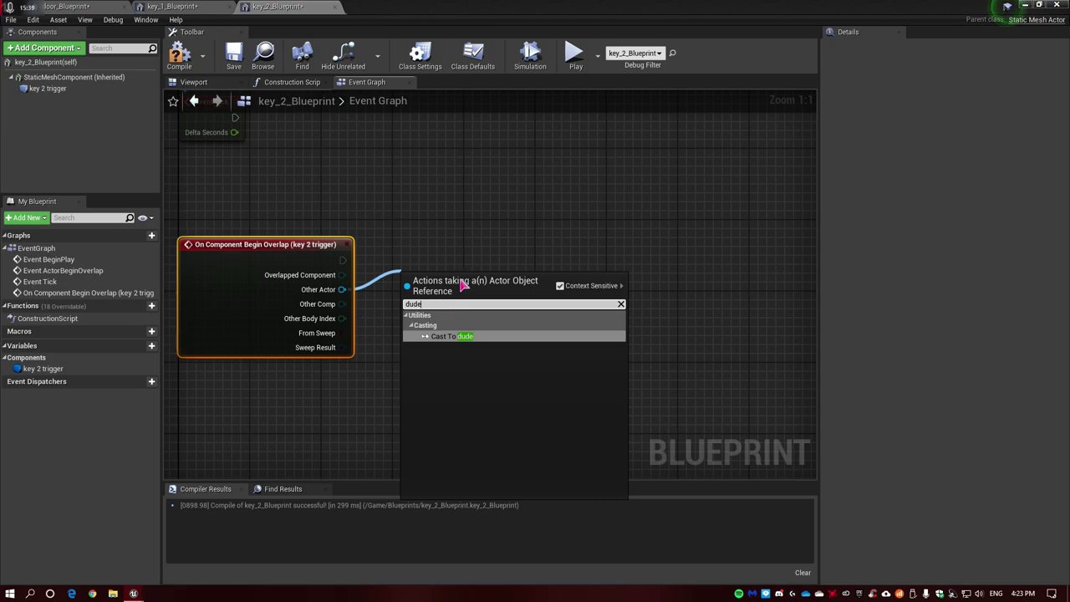
# Copy key_1_Blueprint's cast, Enable Input and controller nodes beside key 2's overlap event
pyautogui.click(399, 84)
pyautogui.scroll(2, 419, 203)
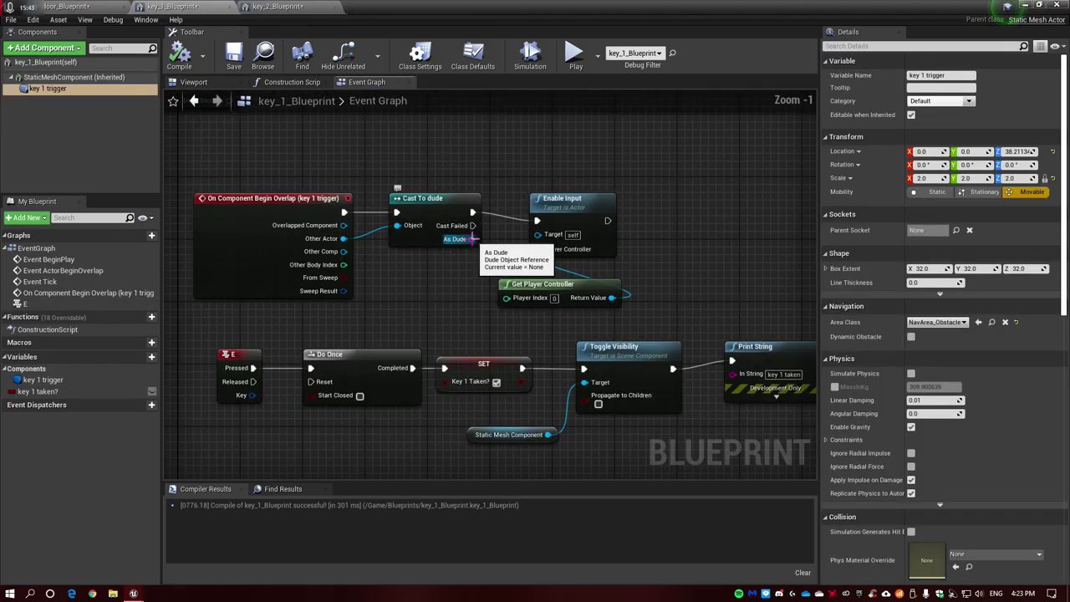
pyautogui.moveTo(393, 186); pyautogui.dragTo(573, 321)
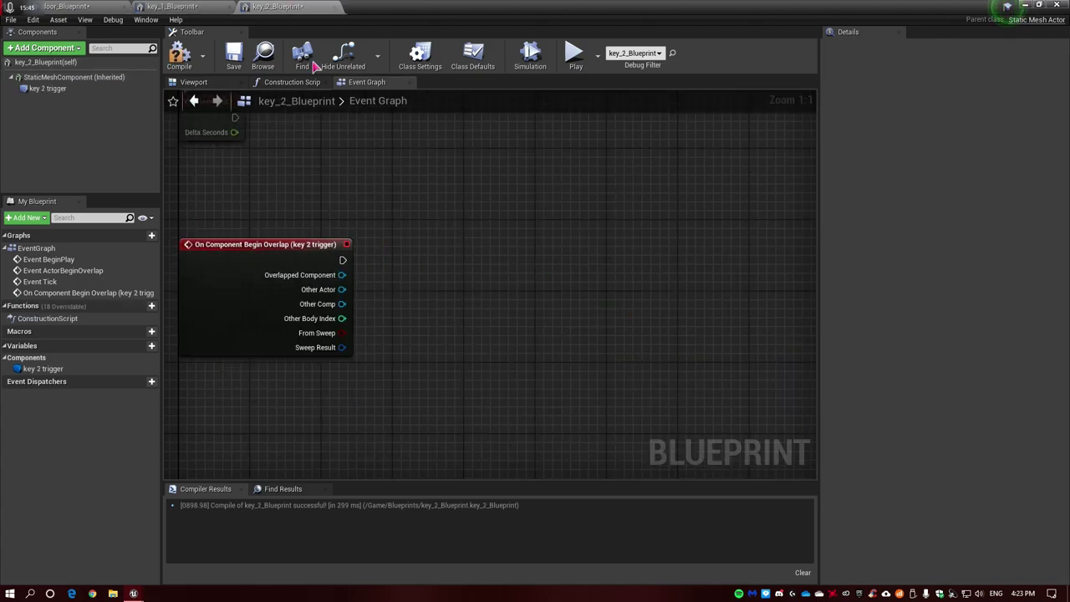
pyautogui.hotkey('ctrl', 'v')
pyautogui.moveTo(377, 280)
pyautogui.mouseDown()
pyautogui.moveTo(424, 280)
pyautogui.moveTo(343, 291)
pyautogui.moveTo(349, 262)
pyautogui.mouseUp()
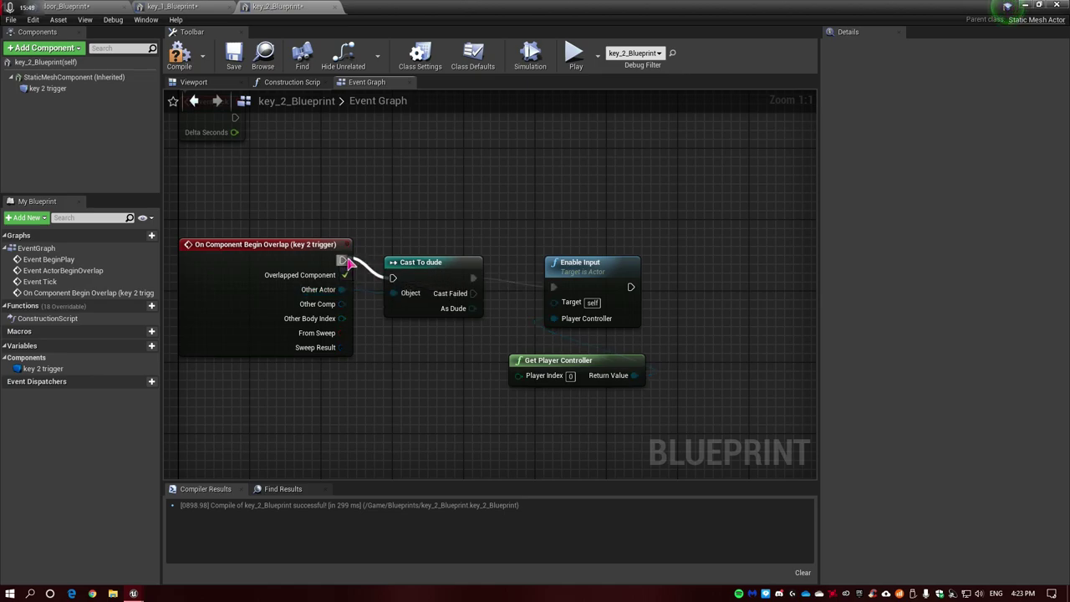
pyautogui.moveTo(442, 243); pyautogui.dragTo(610, 411)
pyautogui.moveTo(566, 279); pyautogui.dragTo(566, 252)
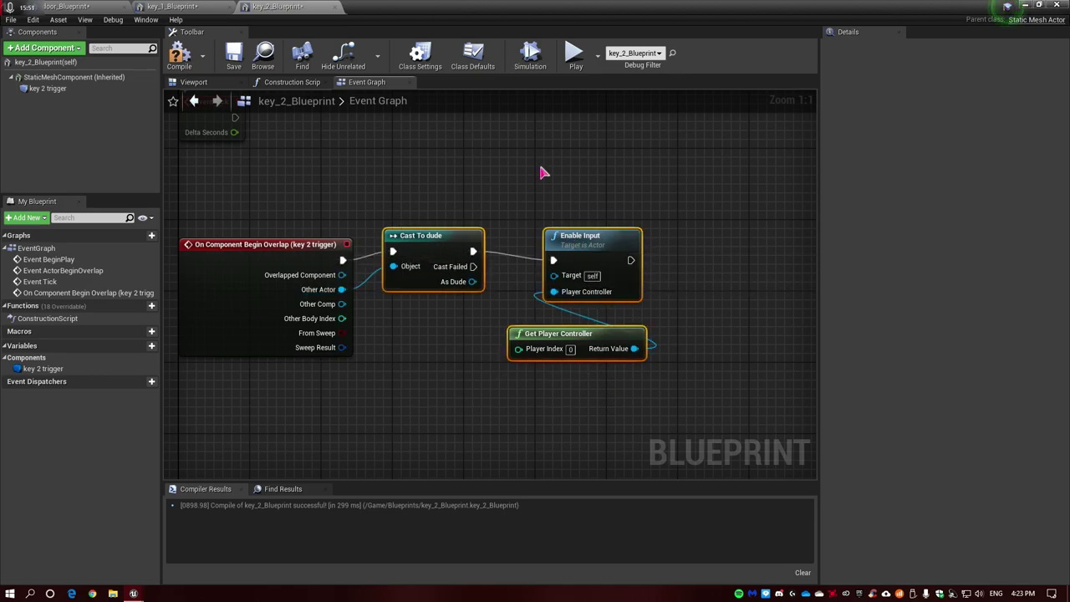
pyautogui.click(544, 172)
# Copy key_1_Blueprint's E key and Do Once nodes into key_2_Blueprint
pyautogui.click(182, 6)
pyautogui.scroll(1, 443, 270)
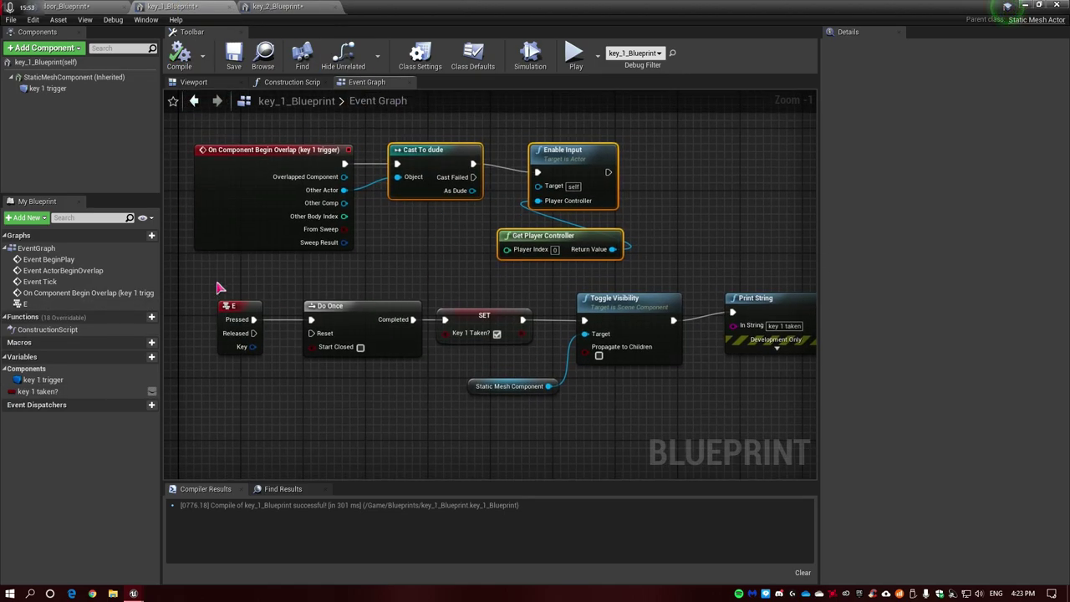
pyautogui.moveTo(216, 287); pyautogui.dragTo(341, 391)
pyautogui.click(276, 6)
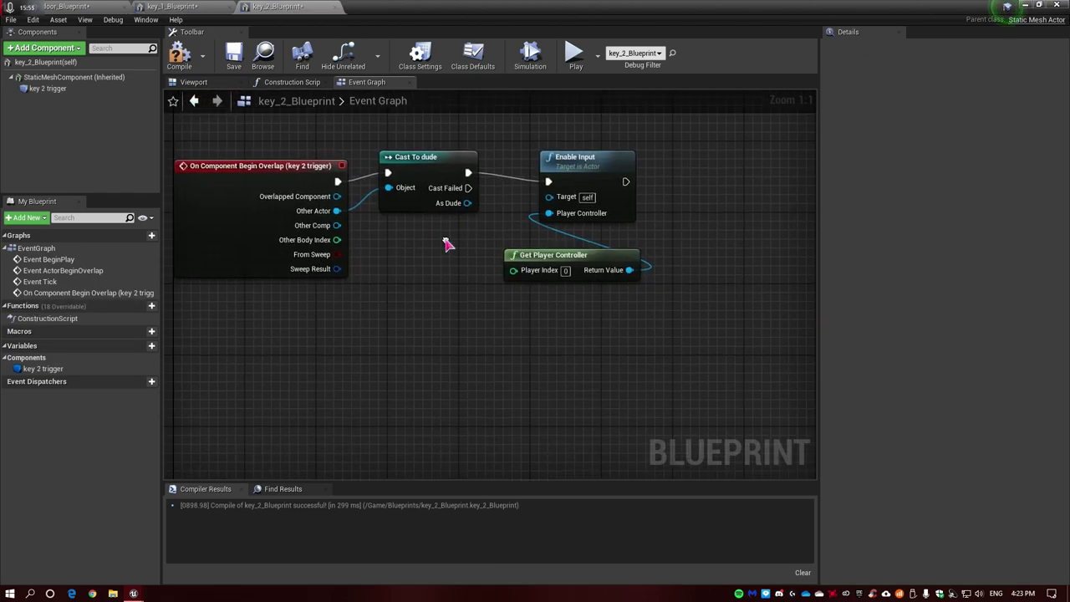
pyautogui.hotkey('ctrl', 'v')
pyautogui.click(494, 344)
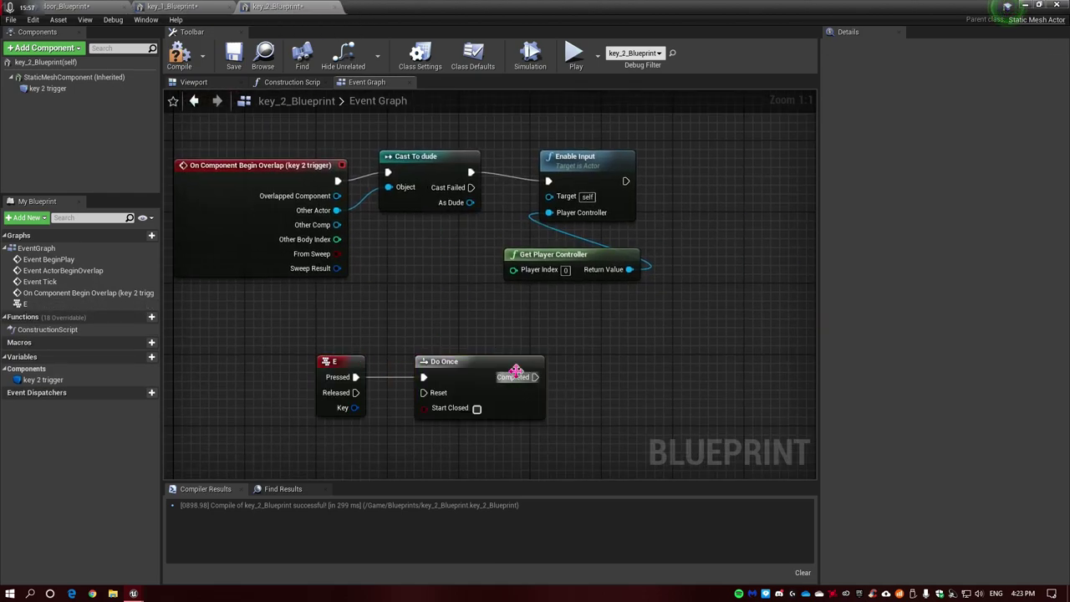
pyautogui.click(190, 7)
pyautogui.click(294, 6)
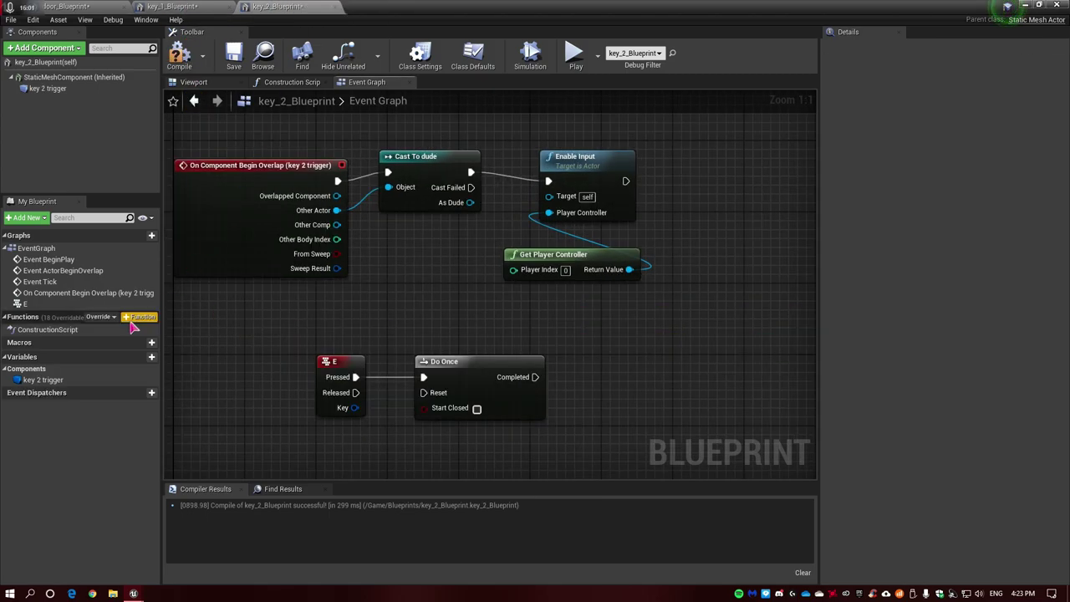
# Create Boolean 'key 2 taken?' and set it true after Do Once Completed, then compile
pyautogui.click(151, 356)
pyautogui.write('key 2 taken?')
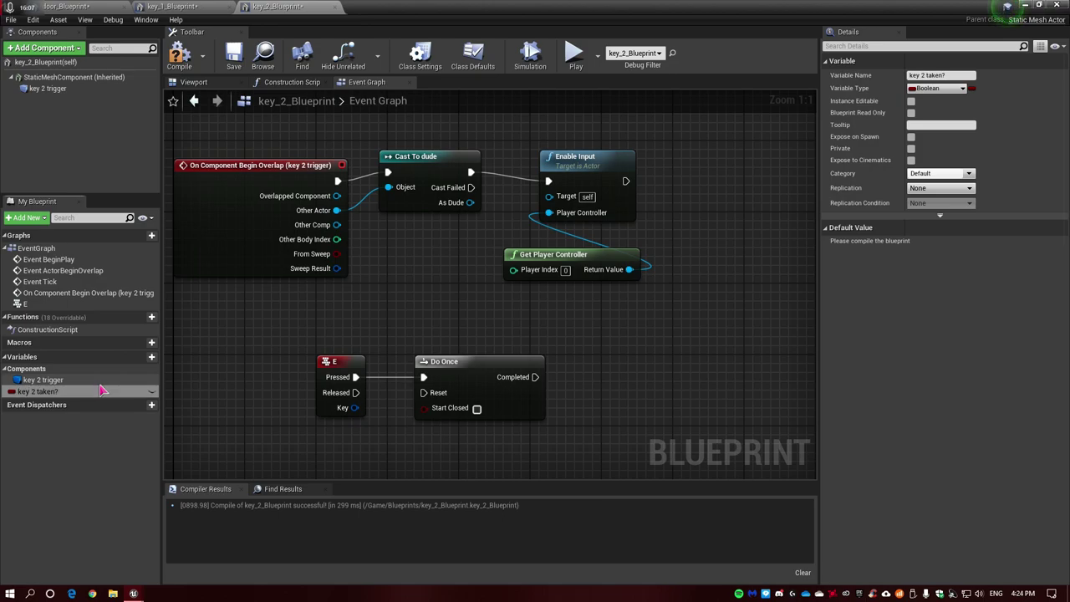
pyautogui.click(179, 57)
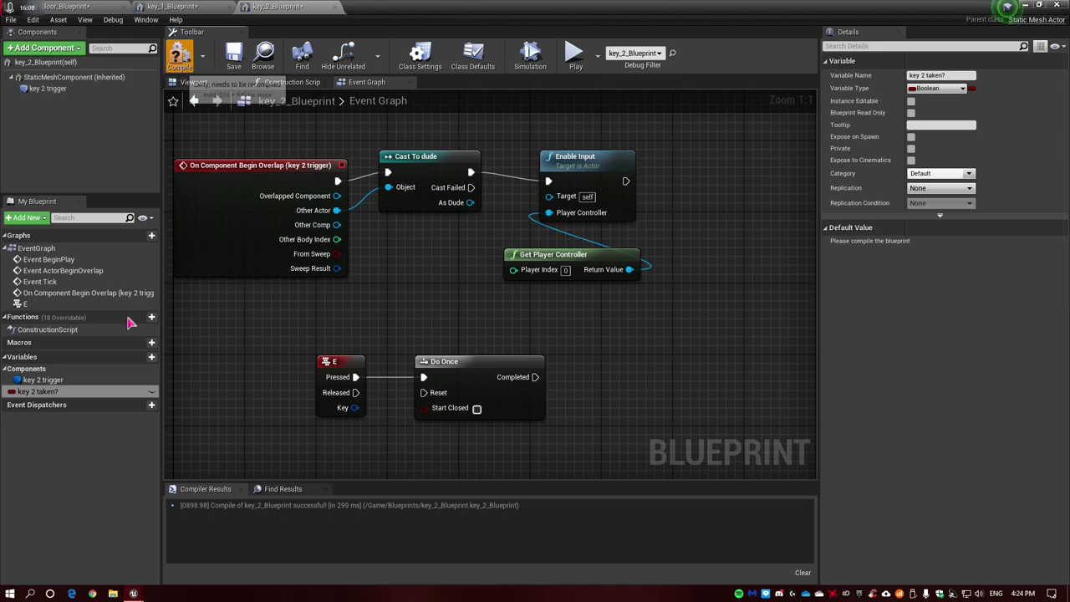
pyautogui.moveTo(81, 394); pyautogui.dragTo(633, 392)
pyautogui.click(632, 397)
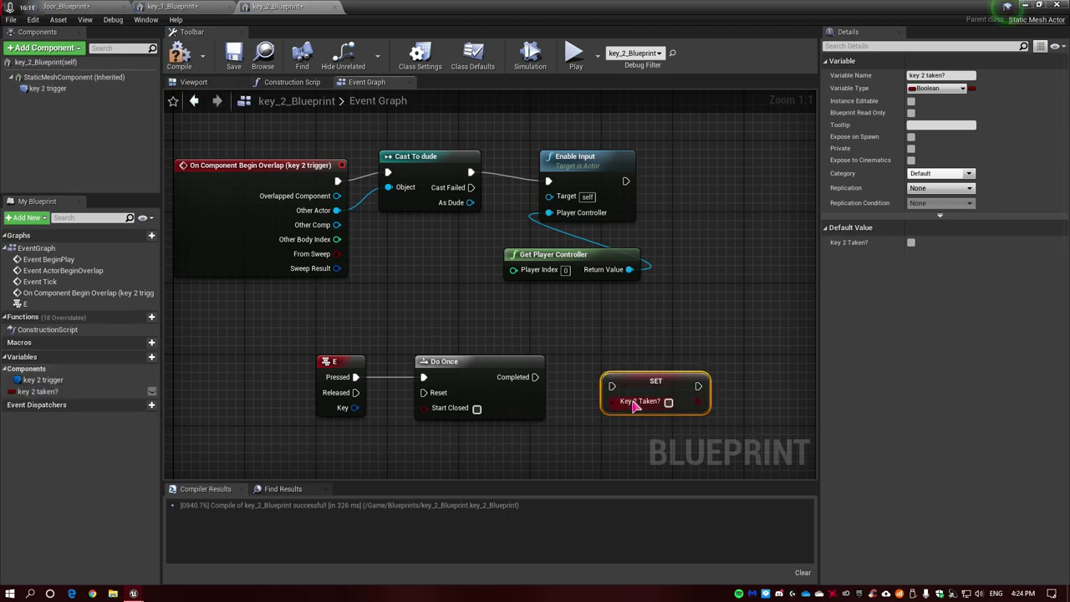
pyautogui.moveTo(632, 406); pyautogui.dragTo(557, 390, button='right')
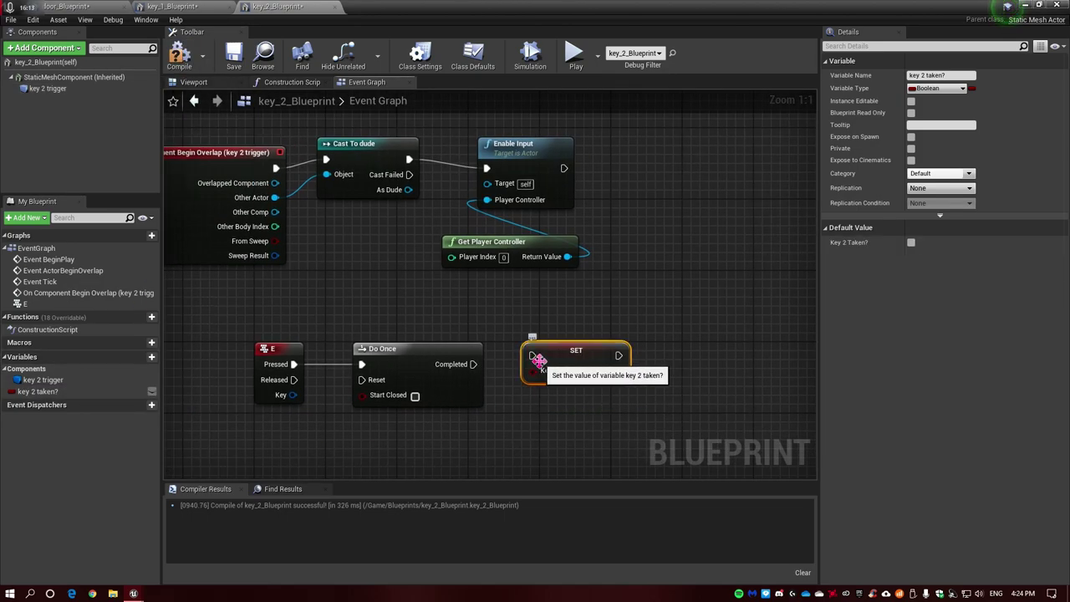
pyautogui.moveTo(533, 355)
pyautogui.mouseDown()
pyautogui.moveTo(525, 364)
pyautogui.moveTo(532, 356)
pyautogui.moveTo(585, 377)
pyautogui.mouseUp()
pyautogui.click(179, 57)
pyautogui.click(92, 392)
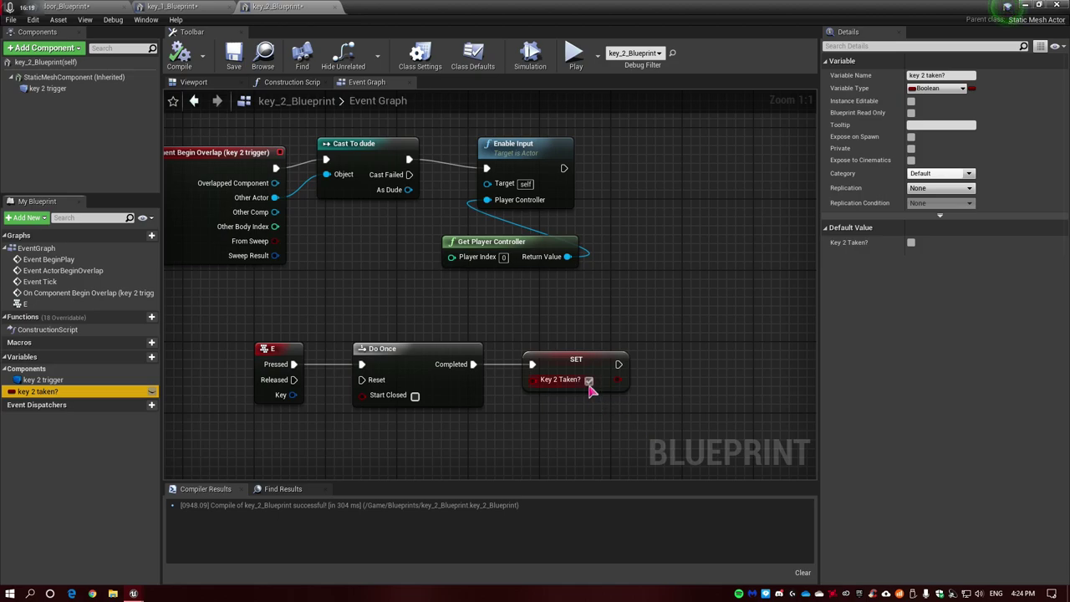
pyautogui.click(171, 6)
pyautogui.moveTo(577, 386); pyautogui.dragTo(438, 390, button='right')
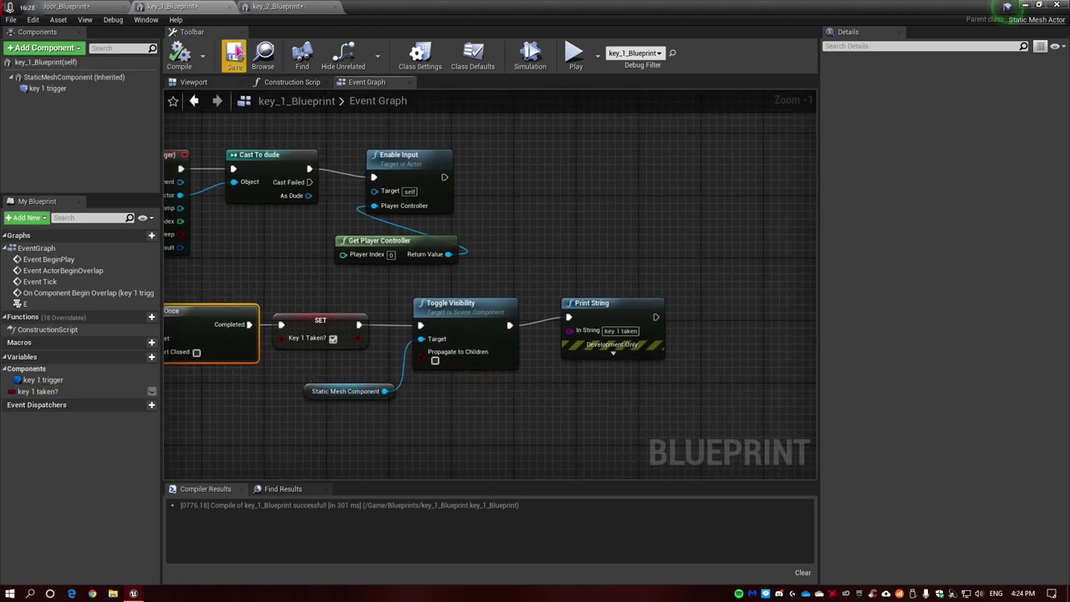
pyautogui.click(271, 6)
pyautogui.moveTo(565, 287); pyautogui.dragTo(470, 280, button='right')
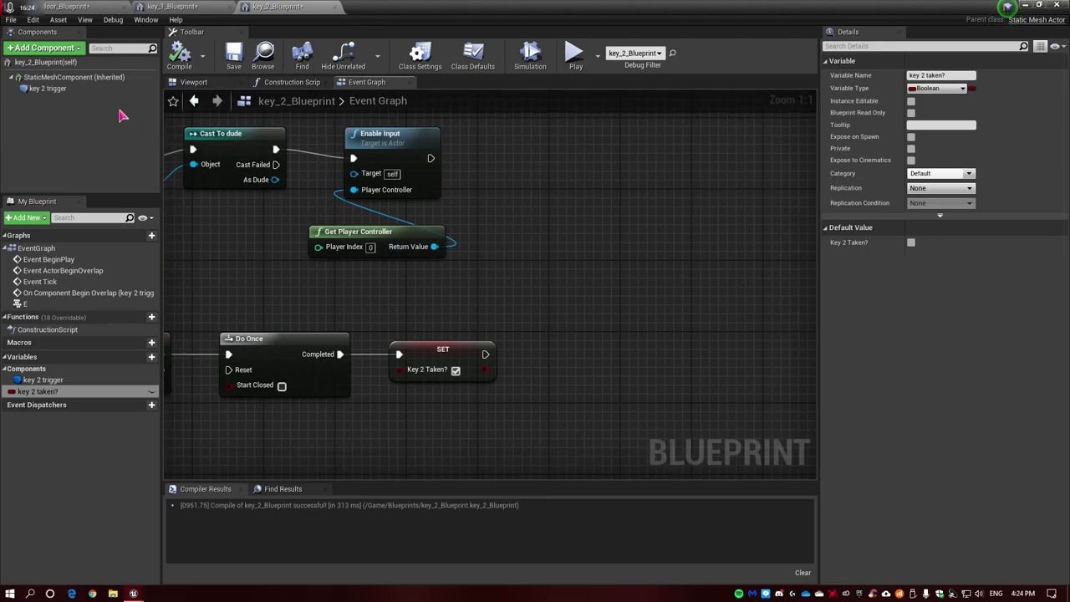
# Place a Static Mesh Component reference below SET, removing an extra Do Once node
pyautogui.click(80, 79)
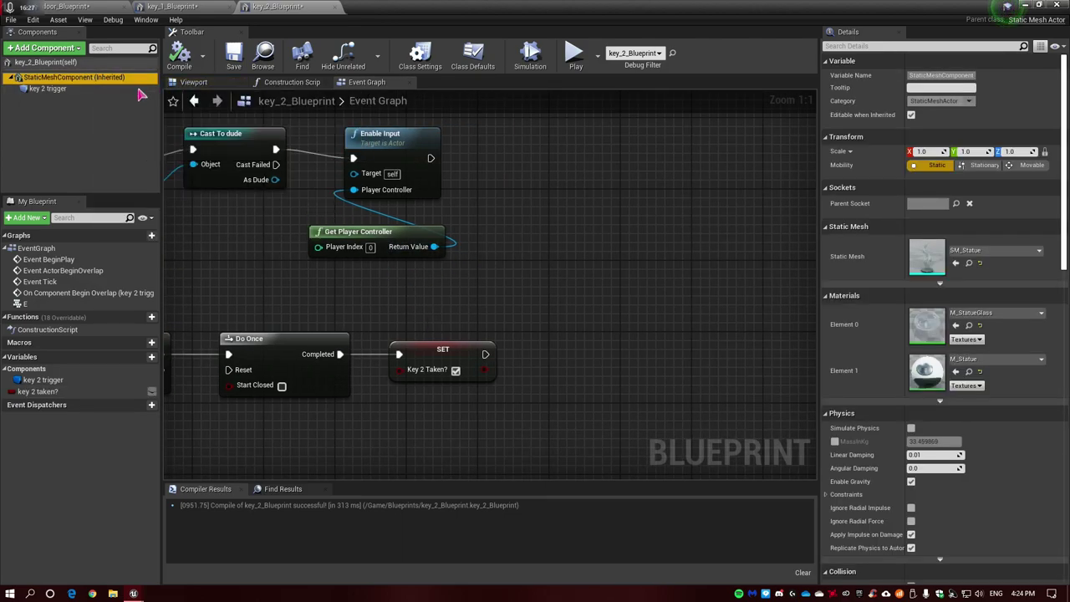
pyautogui.moveTo(92, 77); pyautogui.dragTo(505, 378)
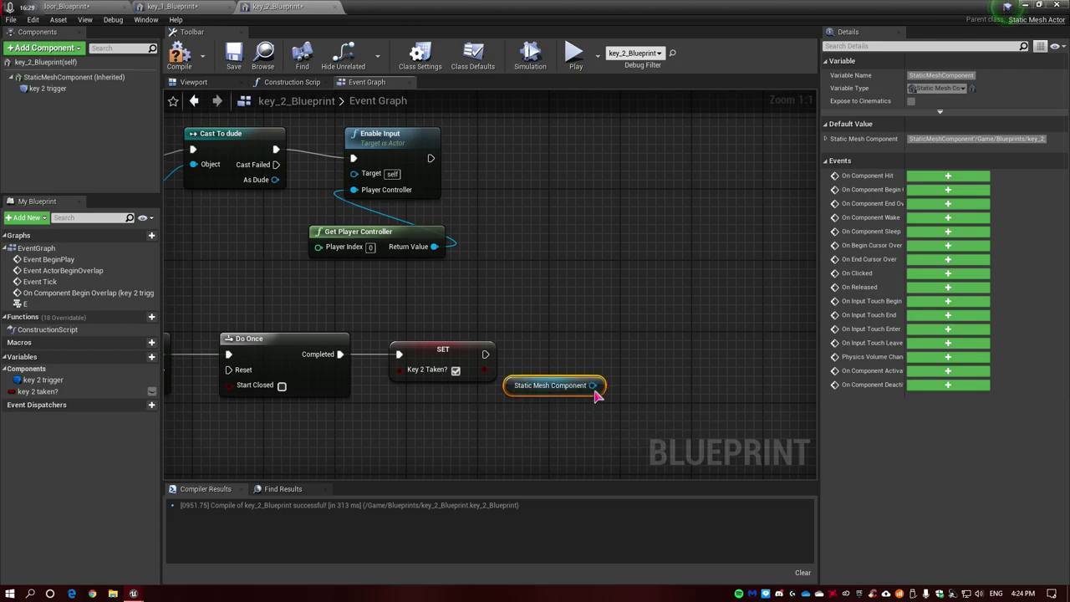
pyautogui.moveTo(596, 391); pyautogui.dragTo(541, 440)
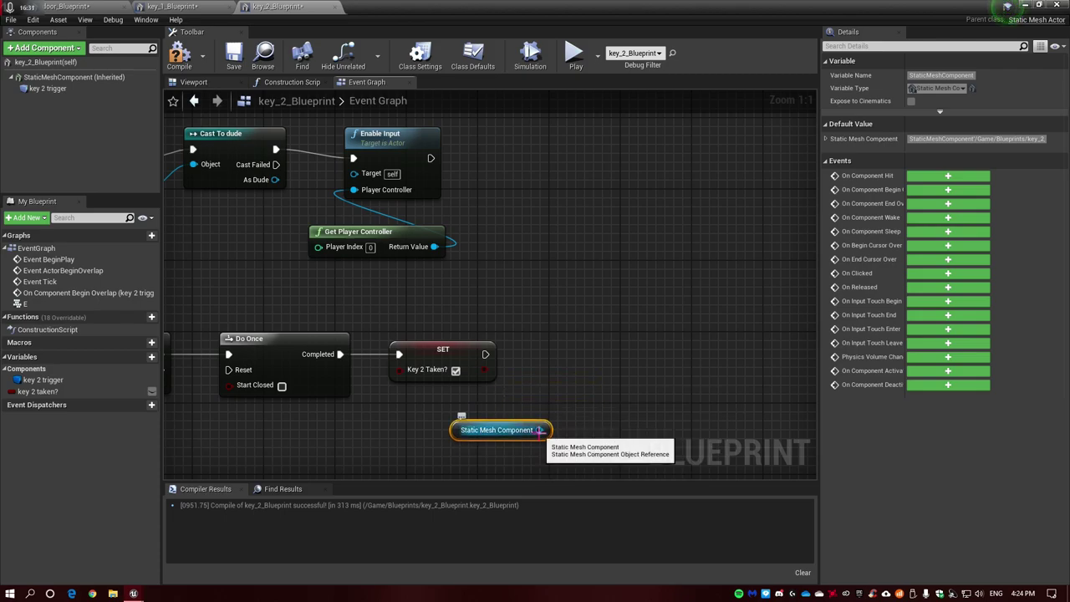
pyautogui.moveTo(485, 353); pyautogui.dragTo(560, 355)
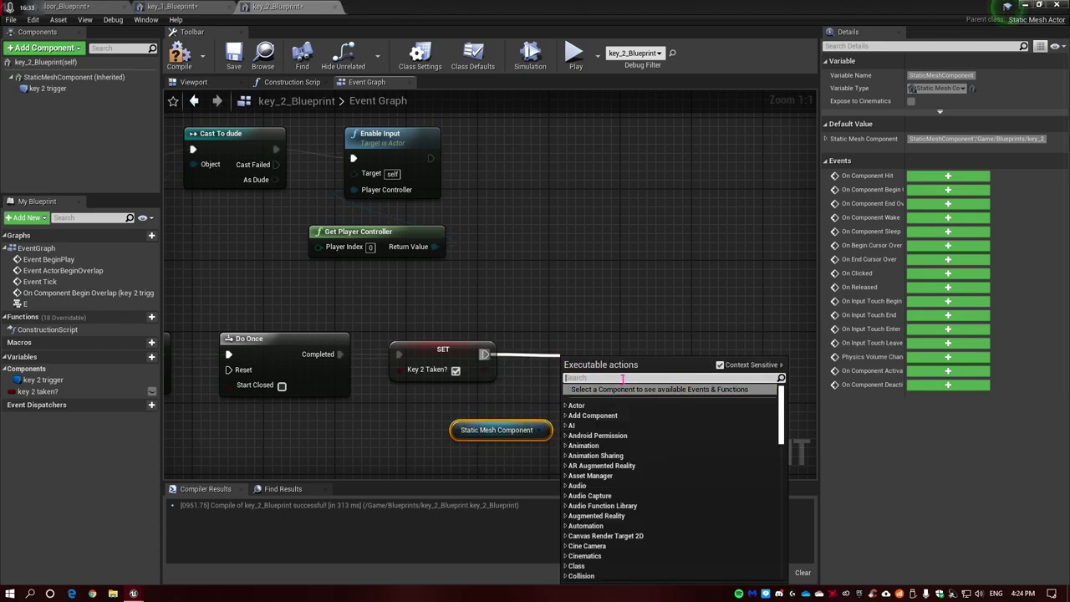
pyautogui.write('do once')
pyautogui.press('Return')
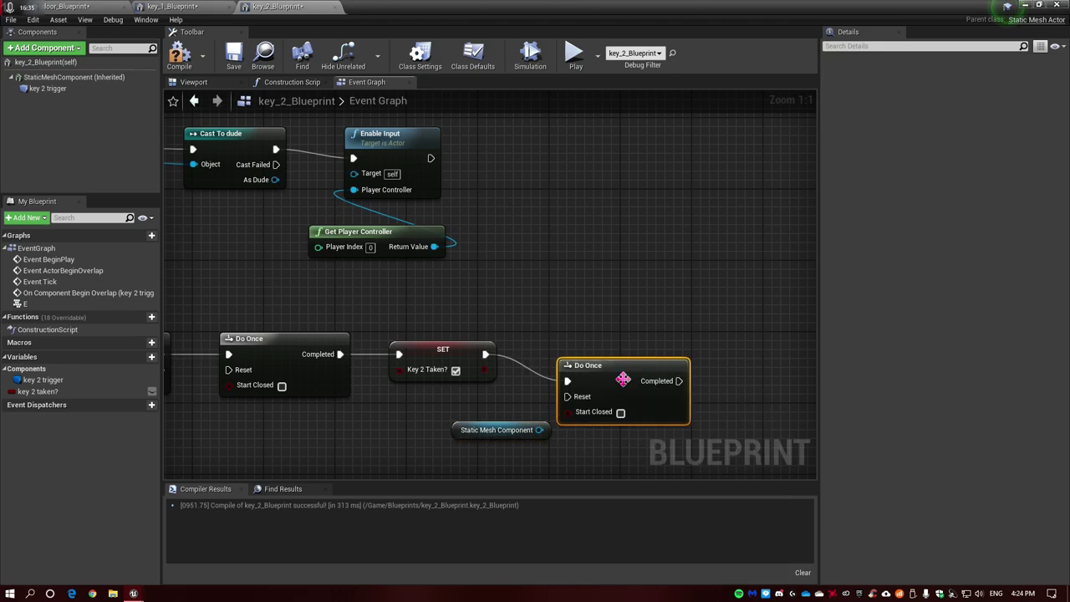
pyautogui.moveTo(630, 386); pyautogui.dragTo(595, 368)
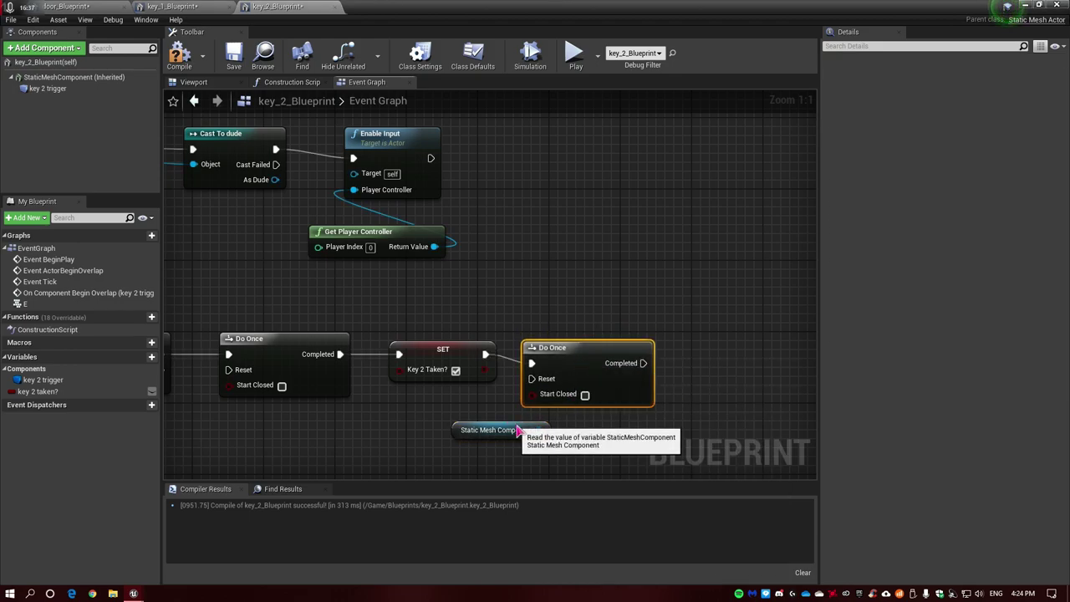
pyautogui.moveTo(513, 424); pyautogui.dragTo(620, 438)
pyautogui.moveTo(705, 418); pyautogui.dragTo(597, 406, button='right')
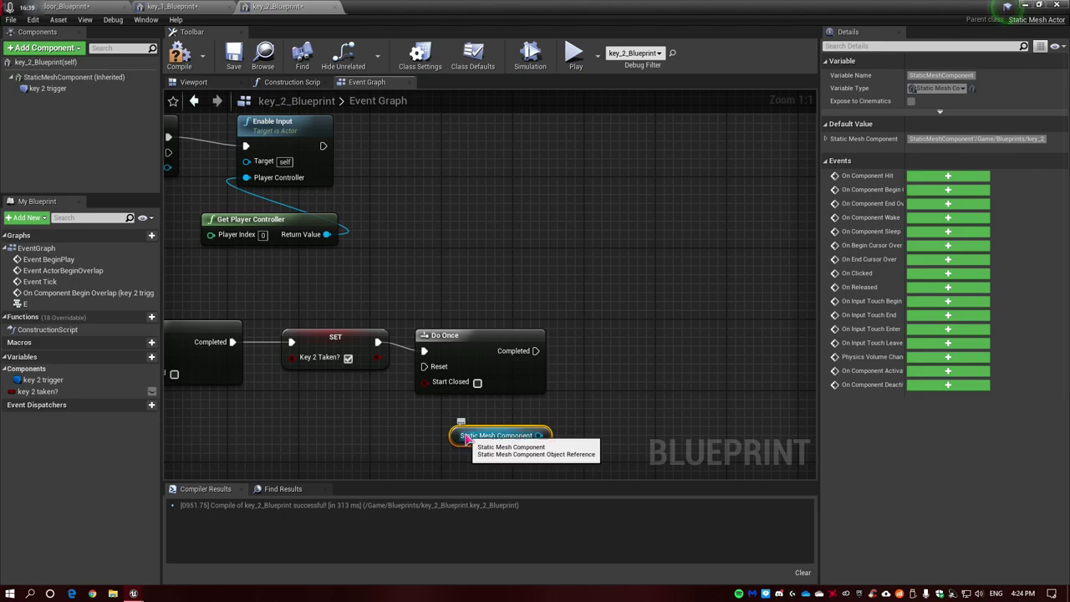
pyautogui.click(468, 354)
pyautogui.press('Delete')
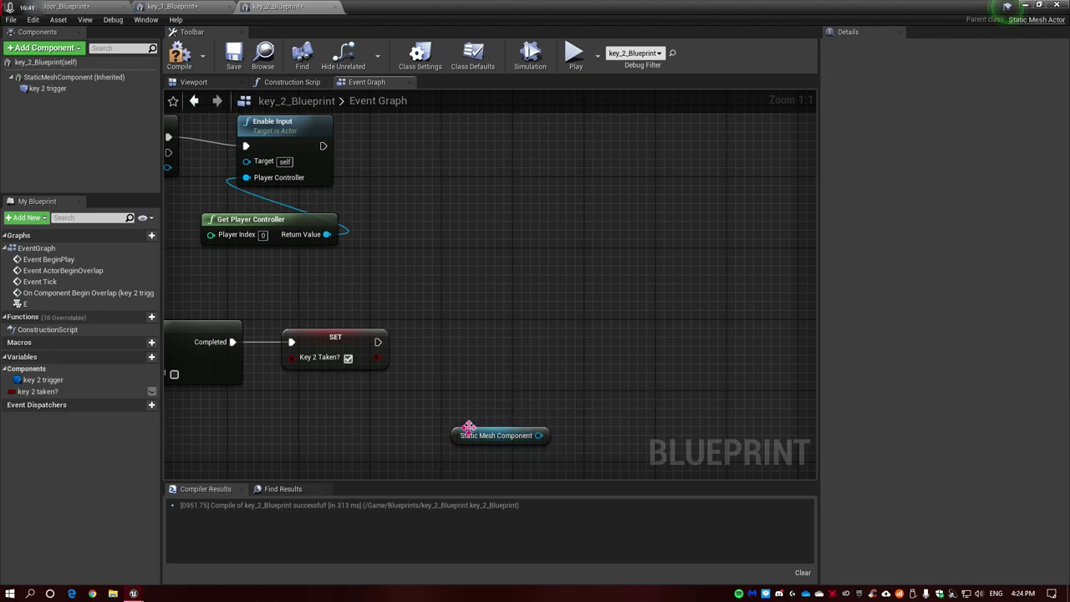
# Add a Toggle Visibility node on the static mesh, wired after SET
pyautogui.click(468, 428)
pyautogui.moveTo(468, 428); pyautogui.dragTo(378, 410)
pyautogui.moveTo(438, 411); pyautogui.dragTo(489, 416, button='right')
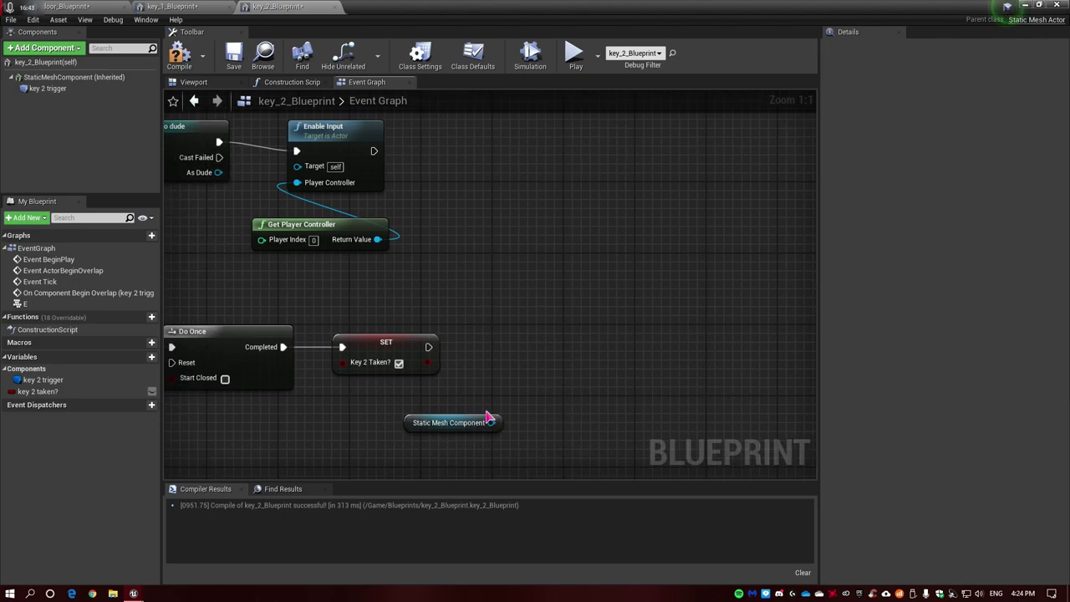
pyautogui.moveTo(498, 421); pyautogui.dragTo(533, 382)
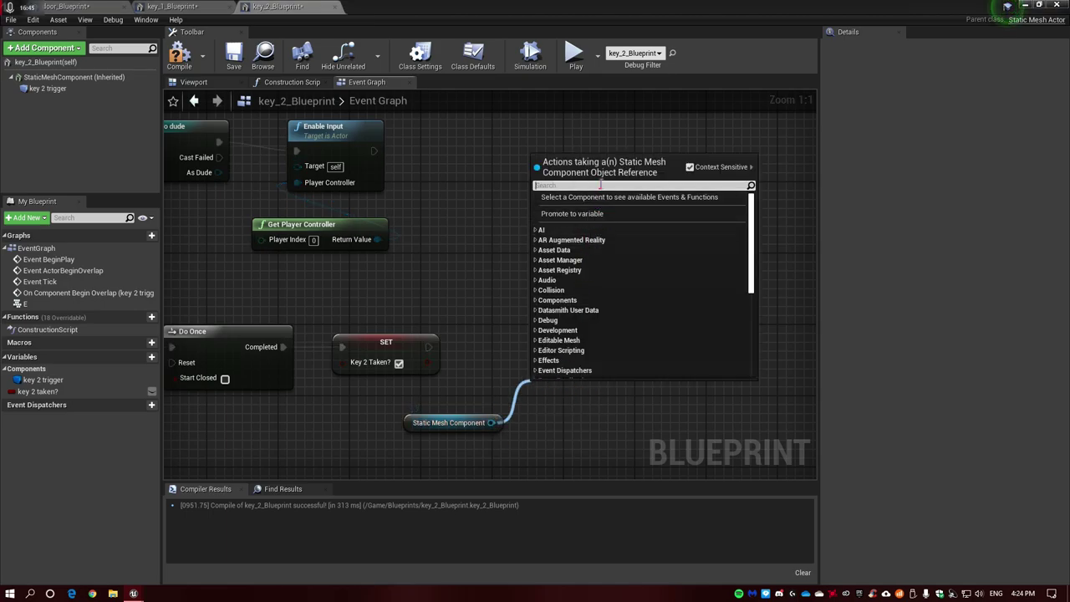
pyautogui.write('tog')
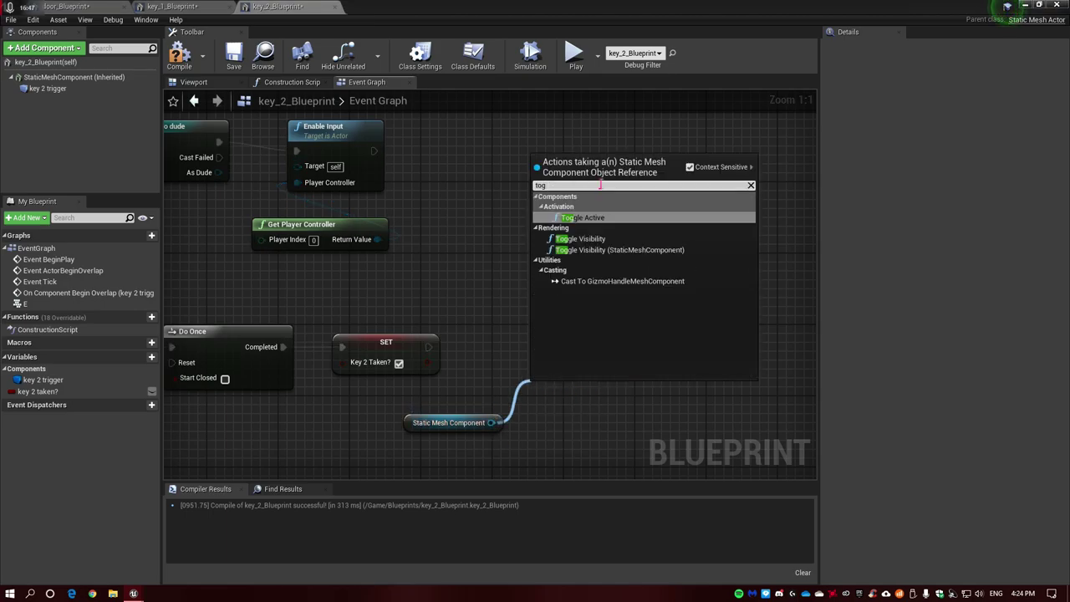
pyautogui.press('Down')
pyautogui.press('Return')
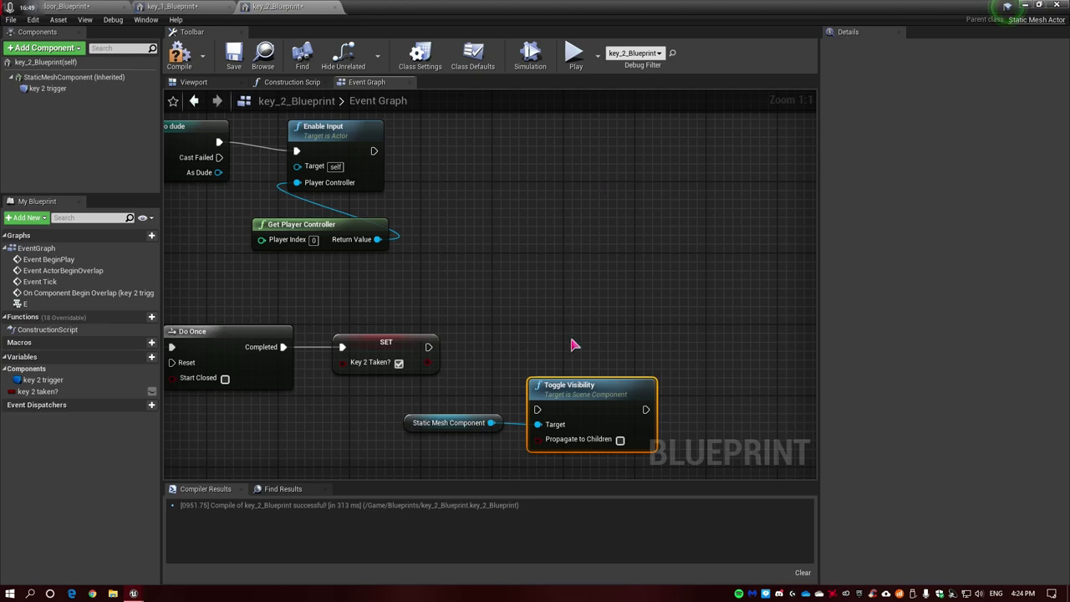
pyautogui.moveTo(535, 356)
pyautogui.mouseDown()
pyautogui.moveTo(527, 338)
pyautogui.moveTo(491, 357)
pyautogui.mouseUp()
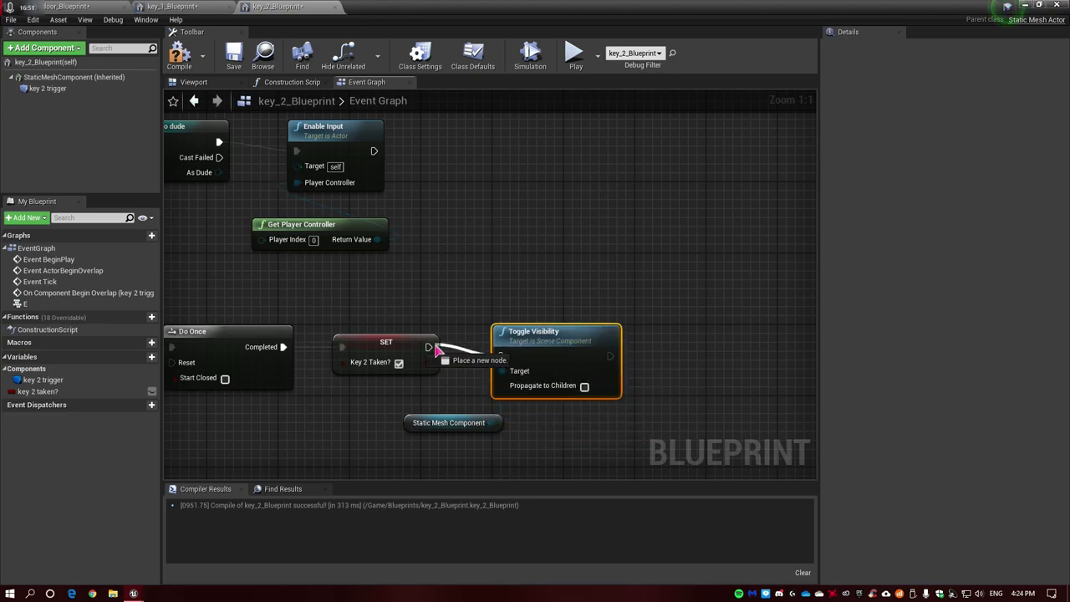
# Add a Print String after Toggle Visibility with the message 'key 2 taken'
pyautogui.moveTo(629, 316); pyautogui.dragTo(536, 307, button='right')
pyautogui.moveTo(517, 345); pyautogui.dragTo(625, 360)
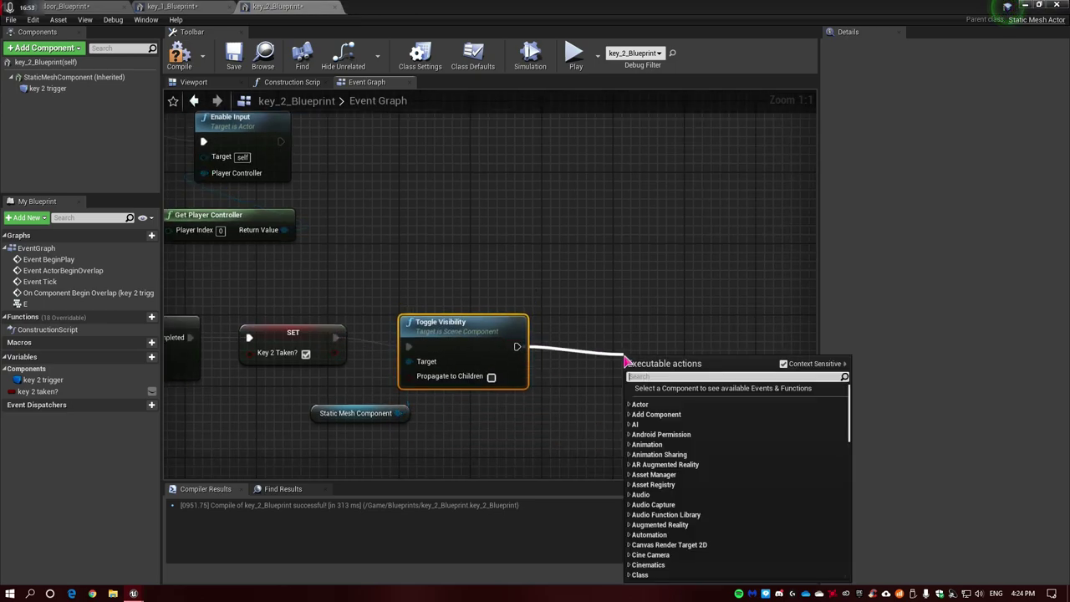
pyautogui.write('print string')
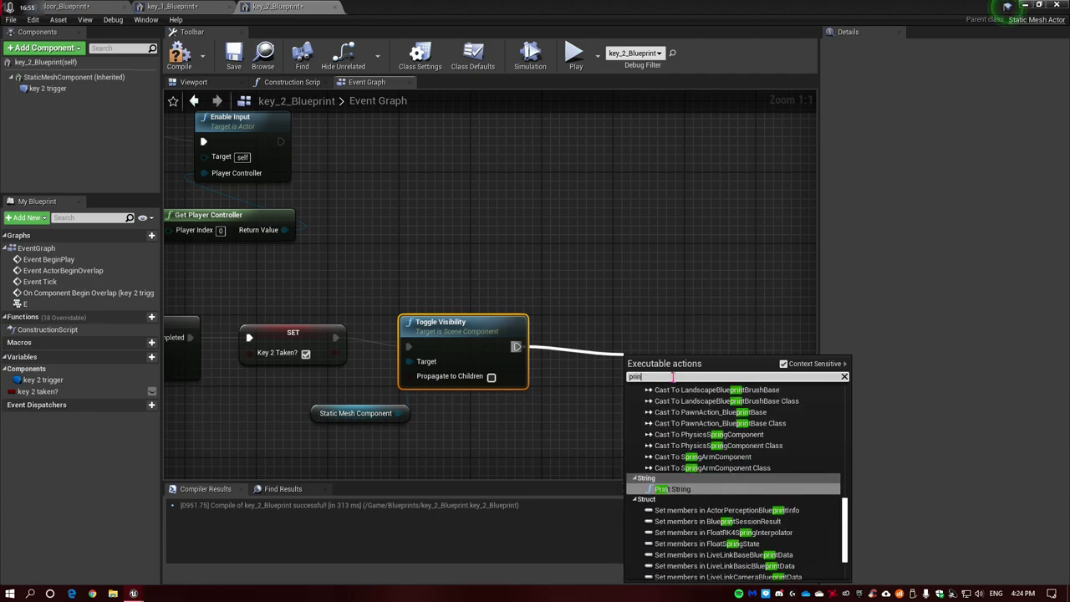
pyautogui.press('Return')
pyautogui.click(684, 390)
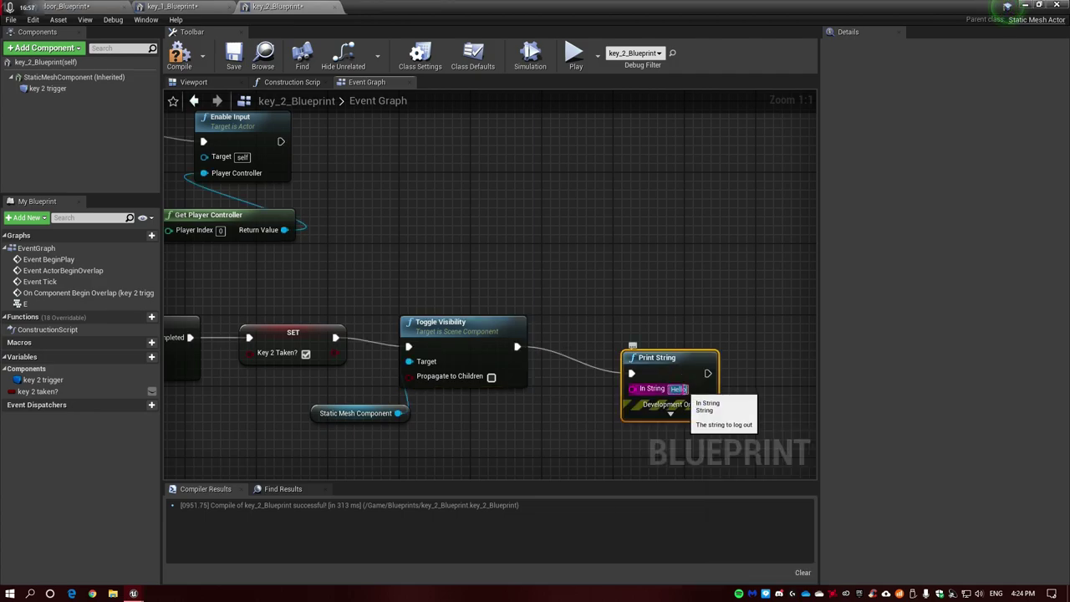
pyautogui.write('ke')
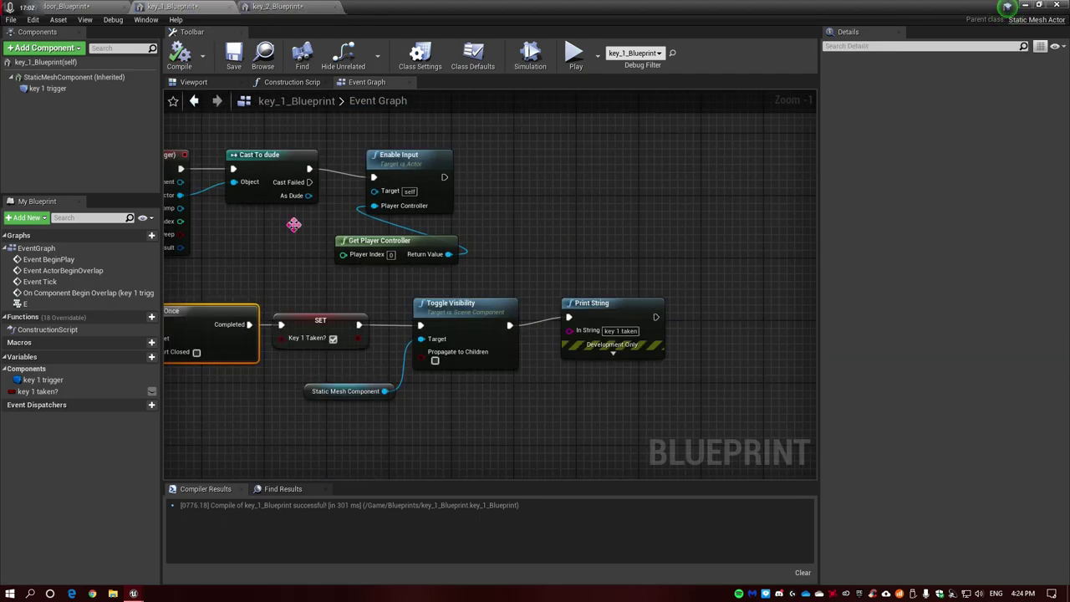
# Compare with key_1's chain, recompile key_2_Blueprint and start a Play test
pyautogui.moveTo(294, 224); pyautogui.dragTo(552, 243, button='right')
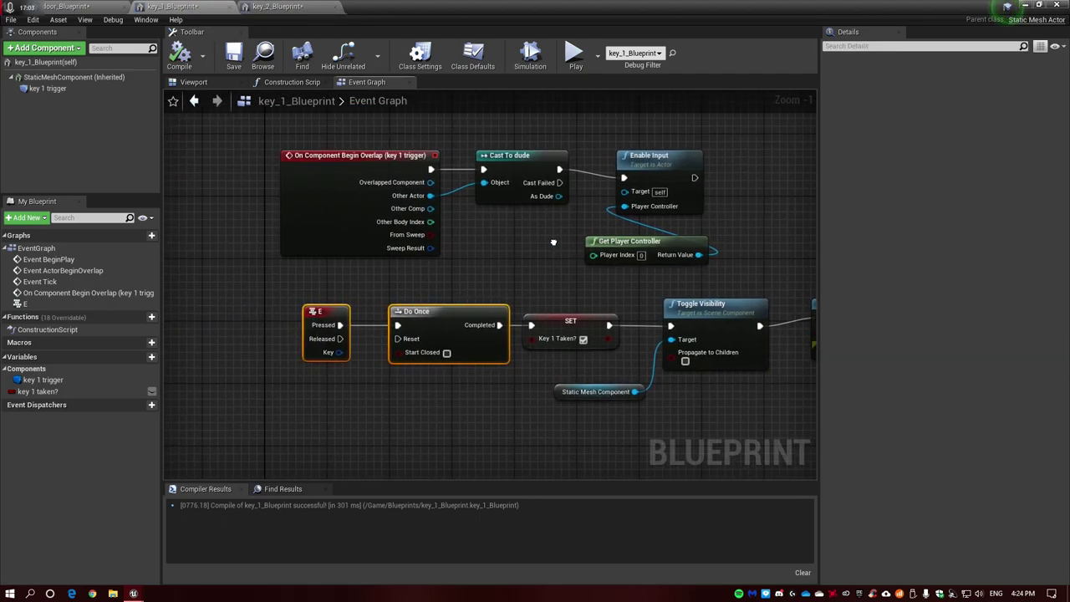
pyautogui.click(400, 310)
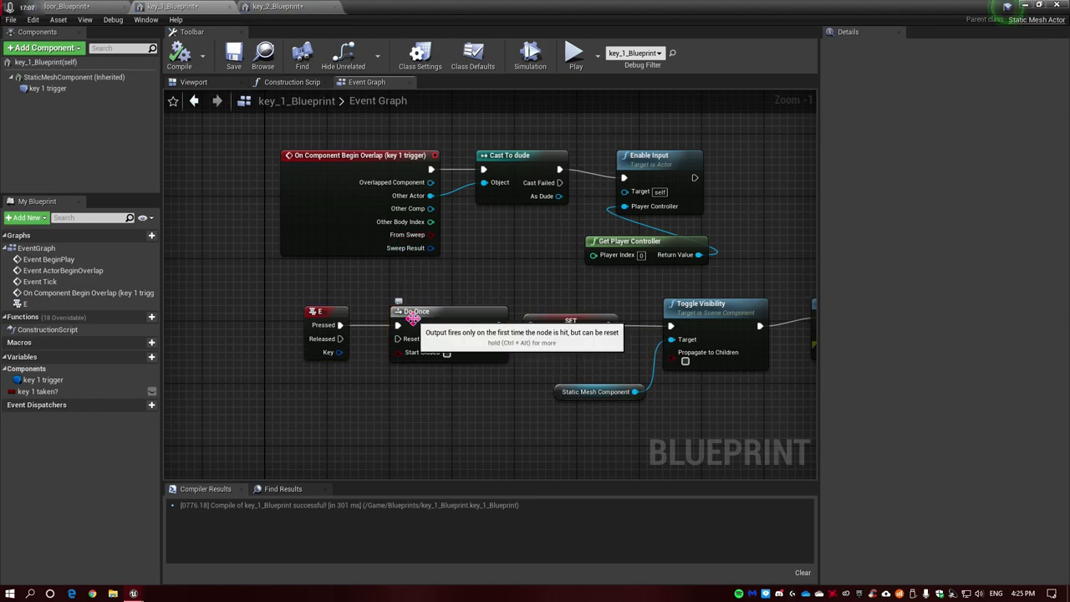
pyautogui.click(276, 5)
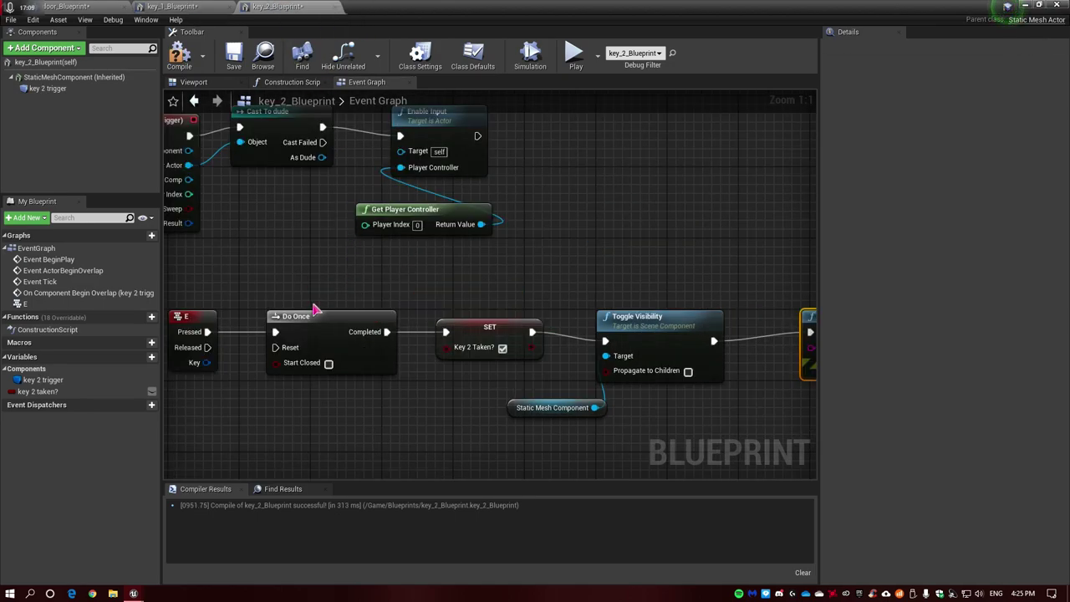
pyautogui.moveTo(350, 308); pyautogui.dragTo(390, 298, button='right')
pyautogui.scroll(-2, 379, 383)
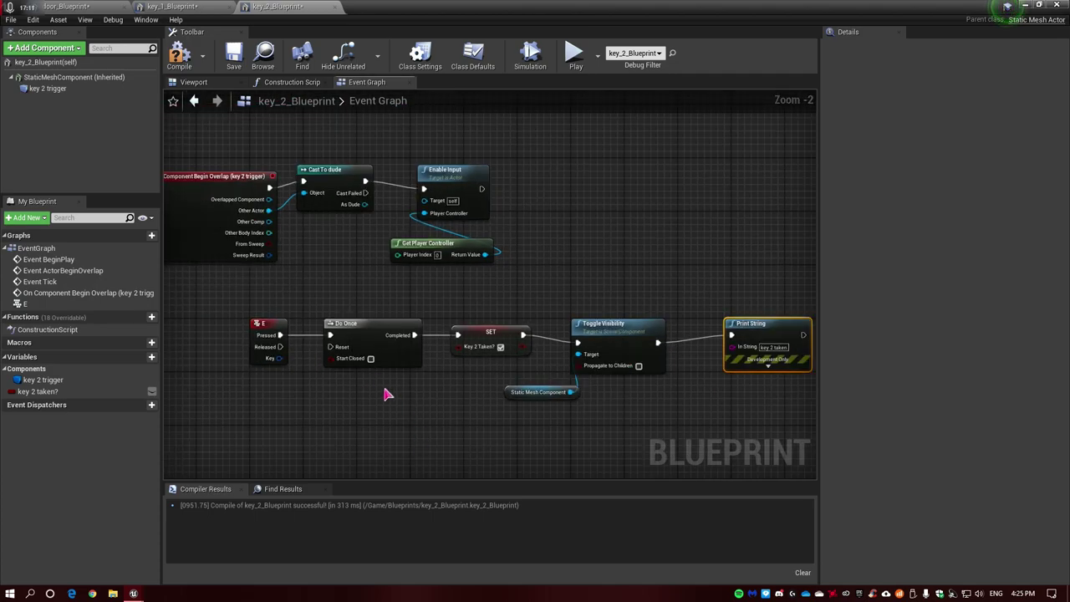
pyautogui.click(180, 59)
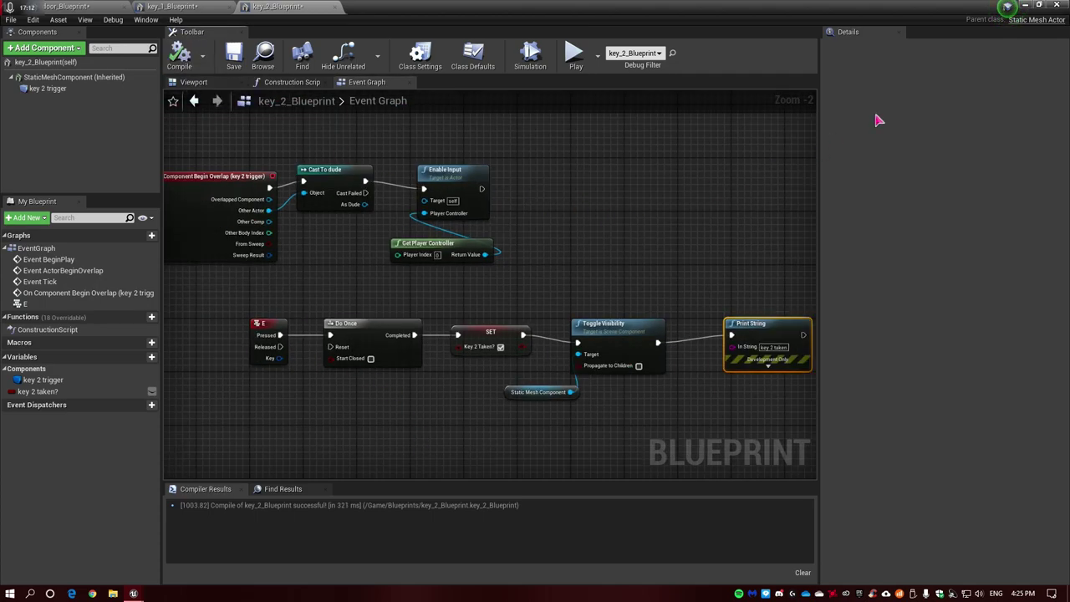
pyautogui.click(1021, 5)
pyautogui.click(581, 42)
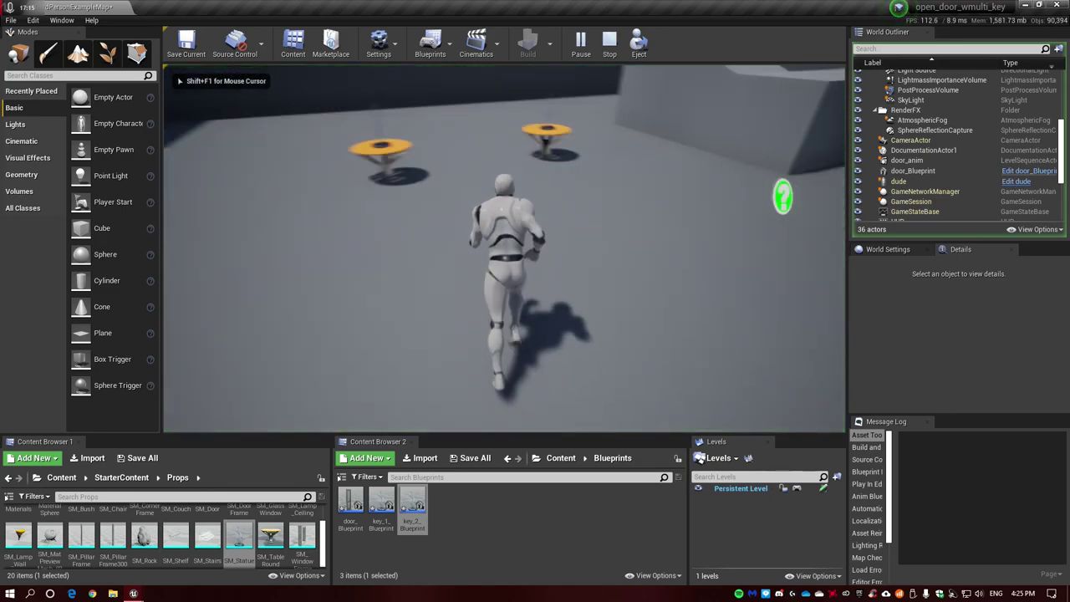
# Collect both keys, try the door (it says 'need more key'), then stop and return to key_2_Blueprint
pyautogui.press('w')
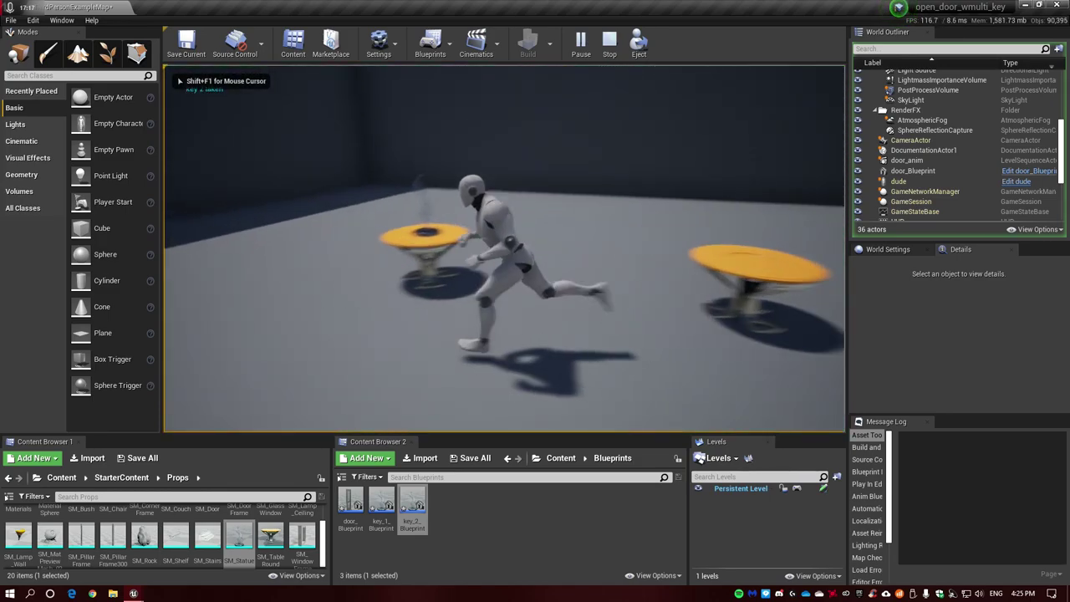
pyautogui.press('w')
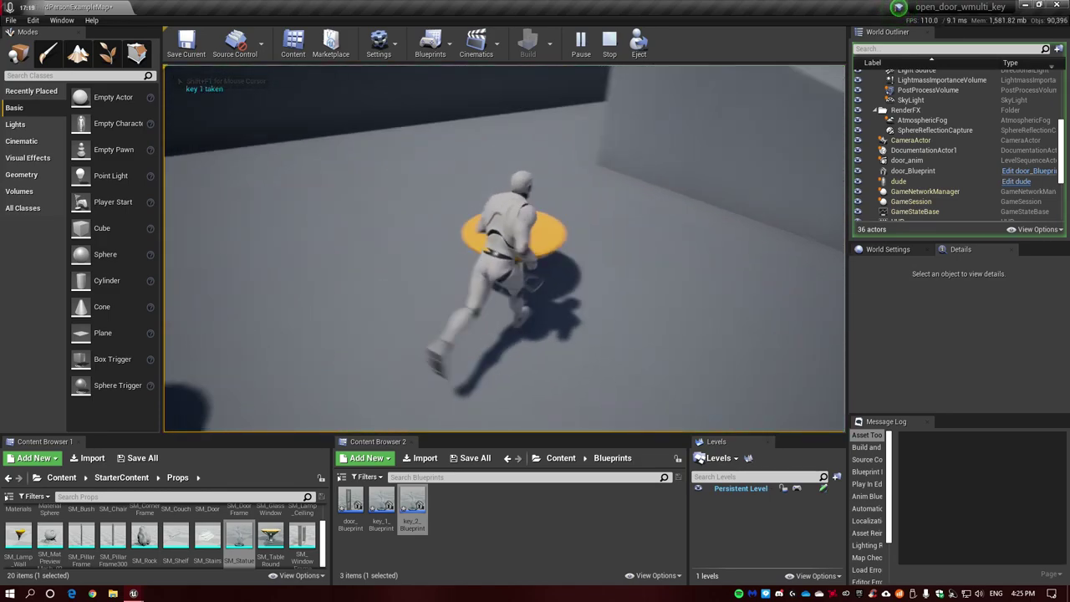
pyautogui.press('w')
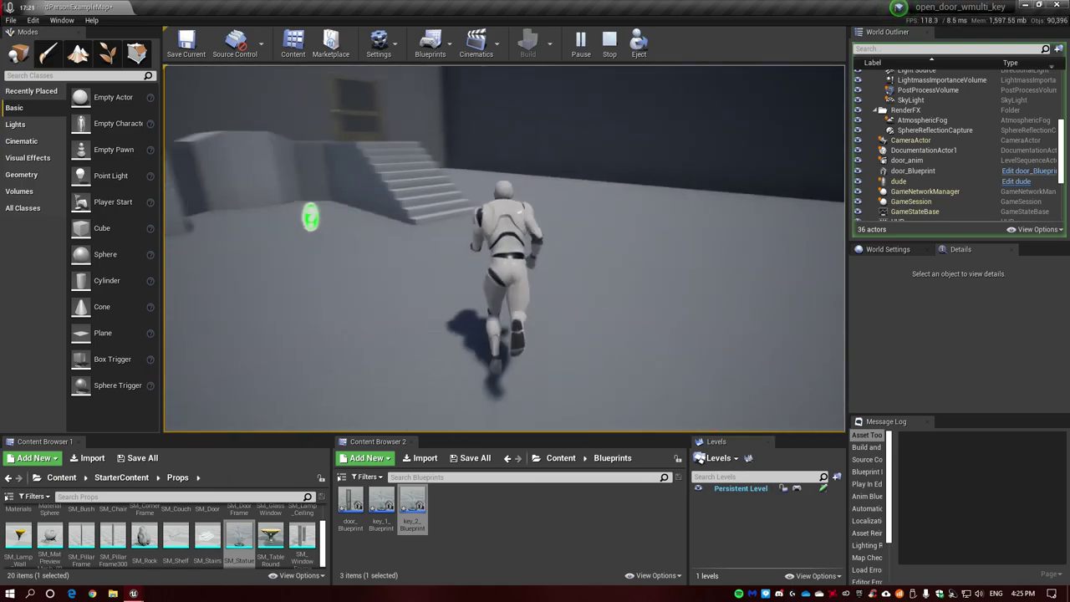
pyautogui.press('w')
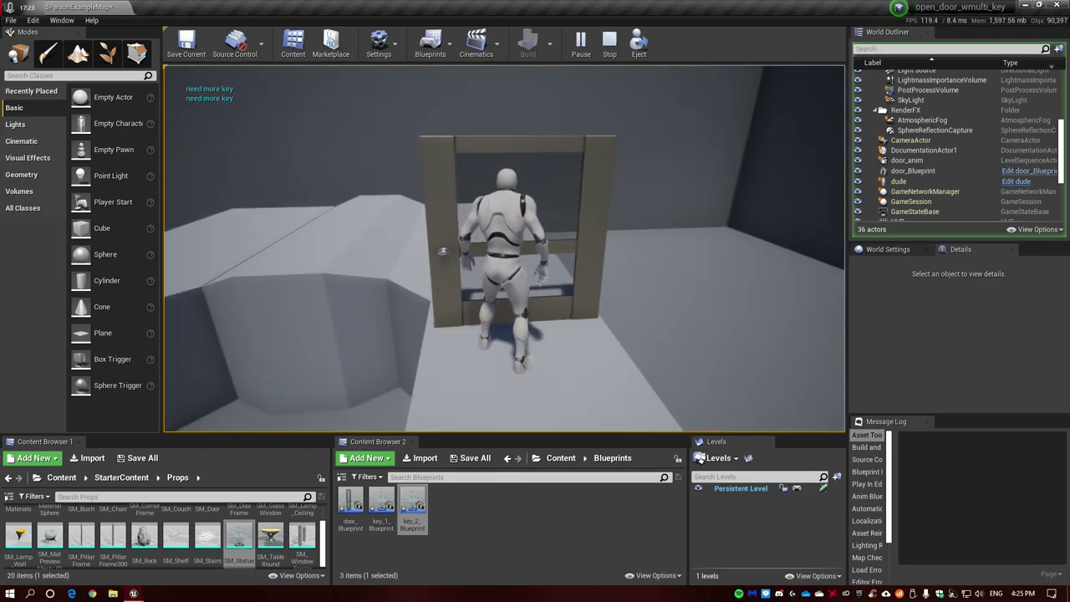
pyautogui.press('w')
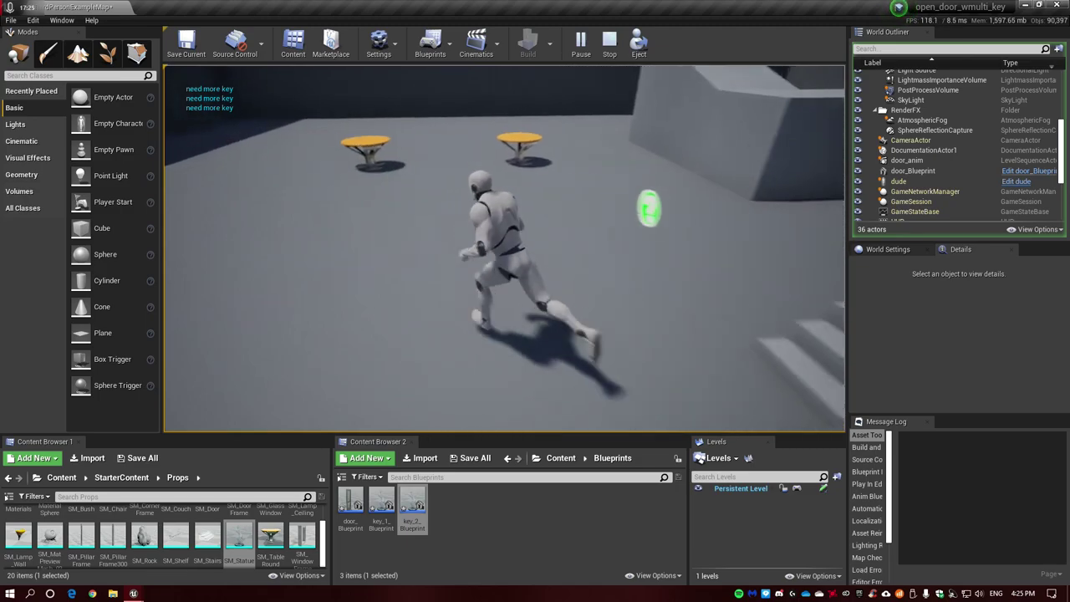
pyautogui.press('Escape')
pyautogui.hotkey('alt', 'Tab')
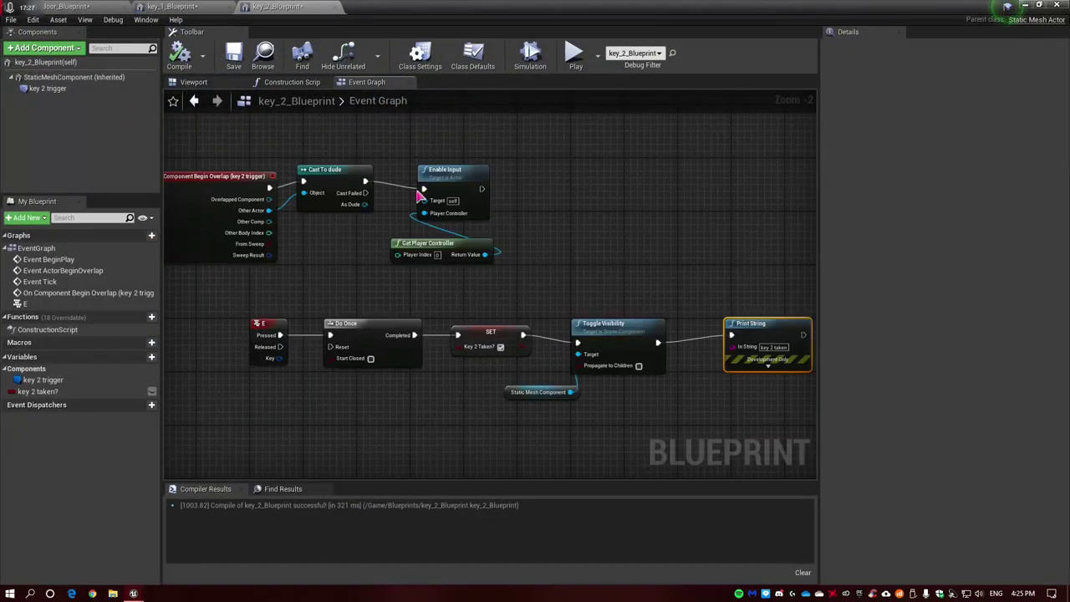
# In door_Blueprint's graph, add a new variable keeping its default name
pyautogui.click(175, 7)
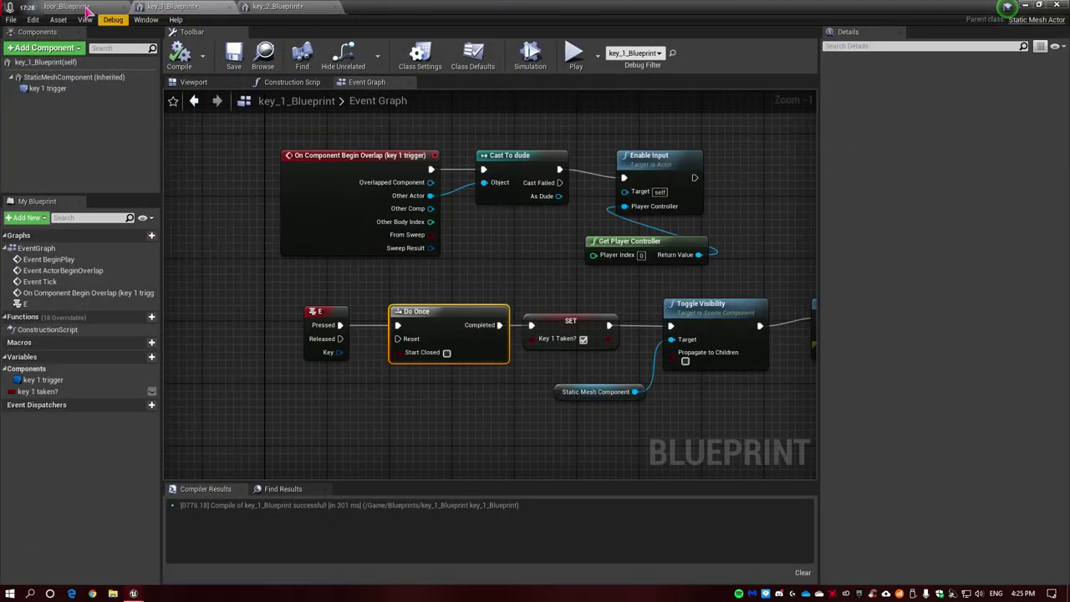
pyautogui.click(282, 6)
pyautogui.click(182, 7)
pyautogui.click(77, 7)
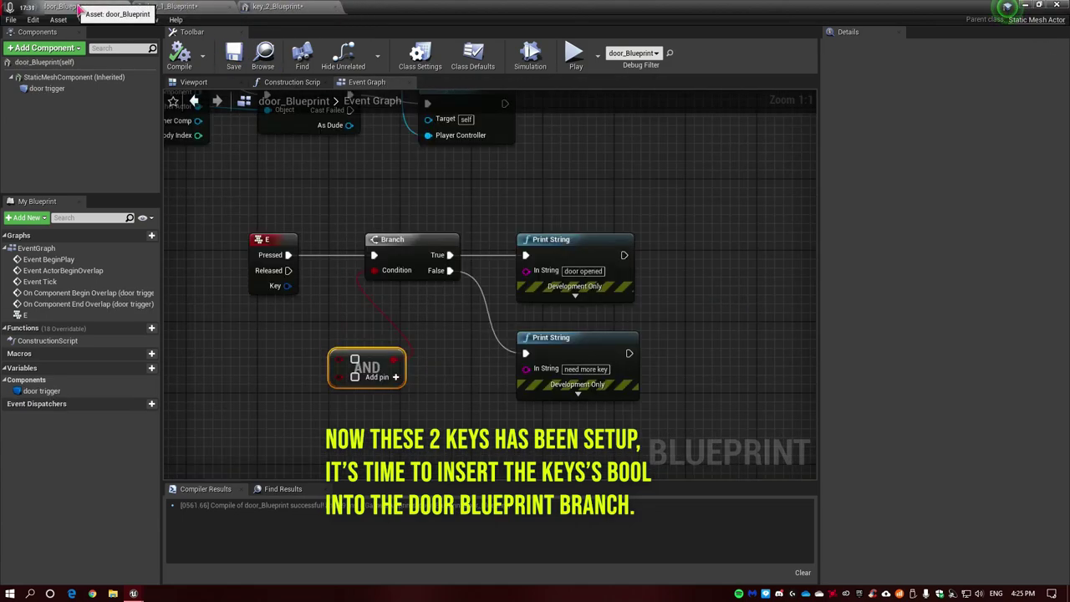
pyautogui.moveTo(346, 360); pyautogui.dragTo(513, 332, button='right')
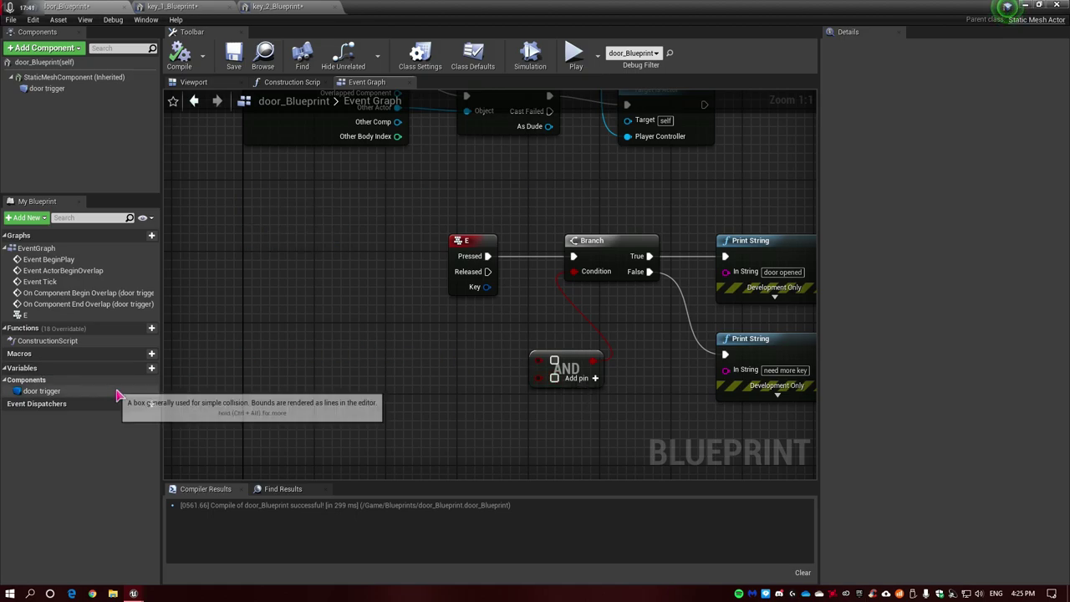
pyautogui.click(141, 369)
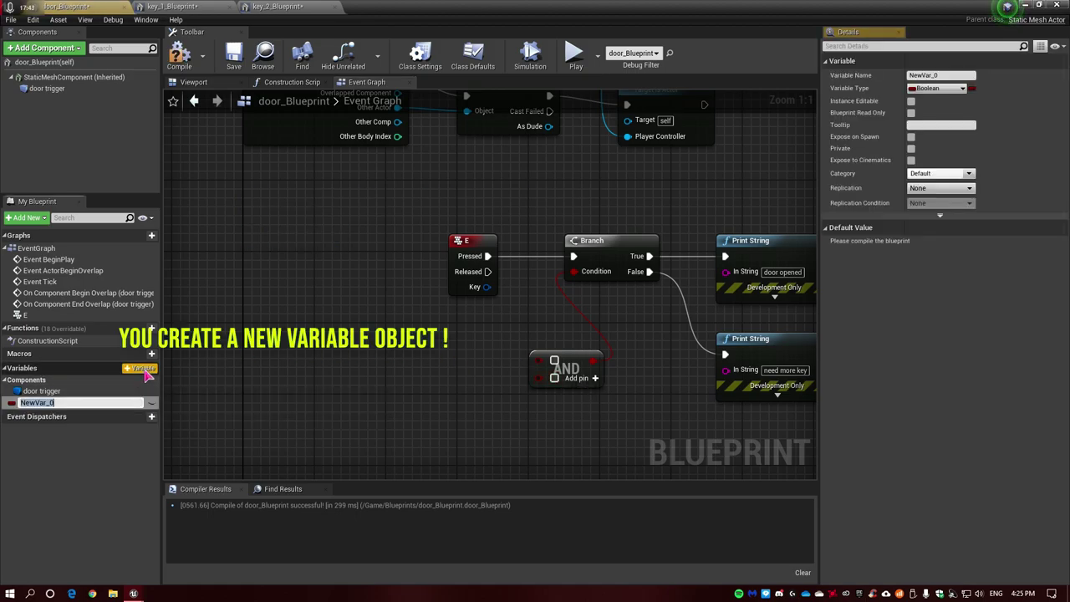
pyautogui.press('Return')
# Make the variable an instance-editable Key 1 Blueprint object reference and compile
pyautogui.click(944, 89)
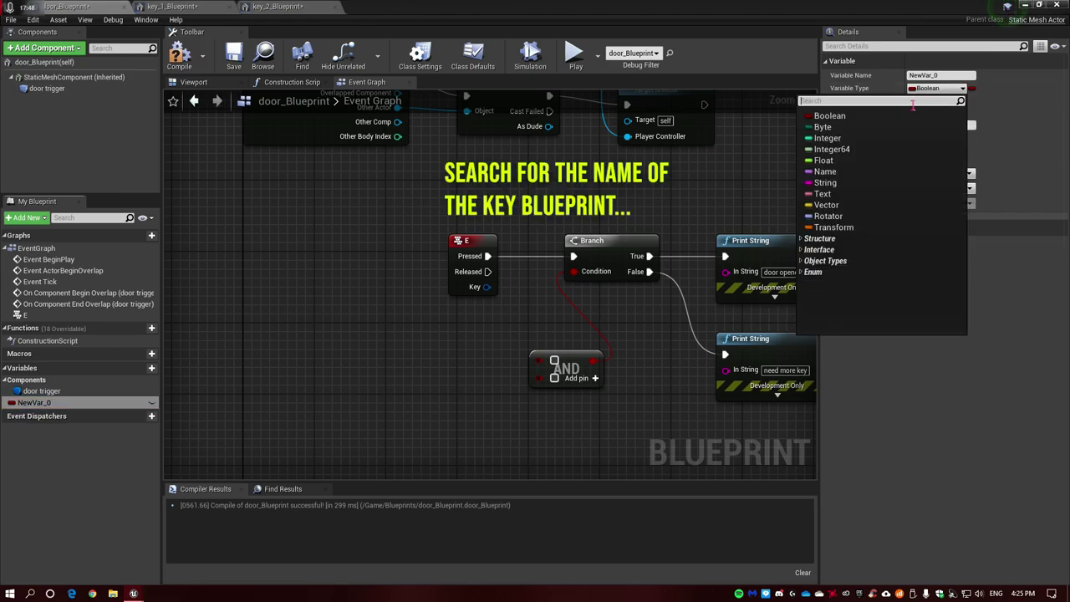
pyautogui.write('key')
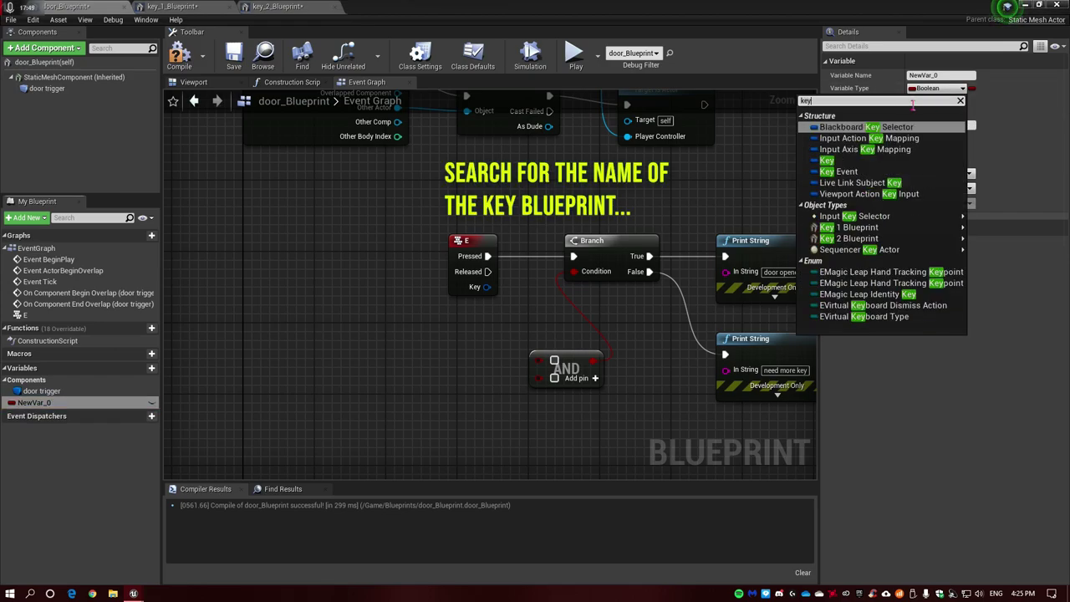
pyautogui.write(' 1')
pyautogui.press('Down')
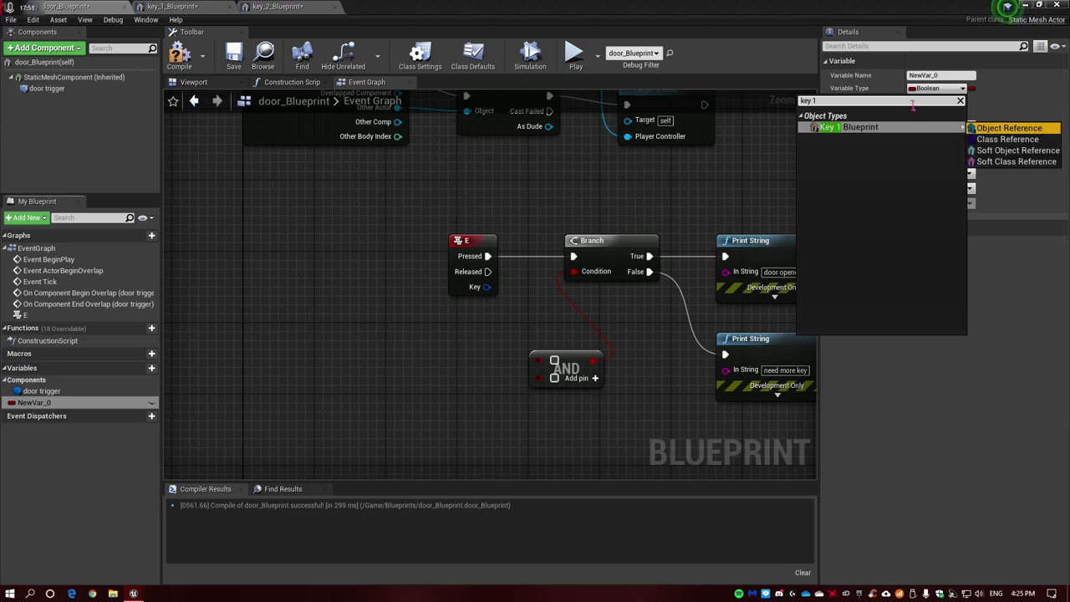
pyautogui.press('Return')
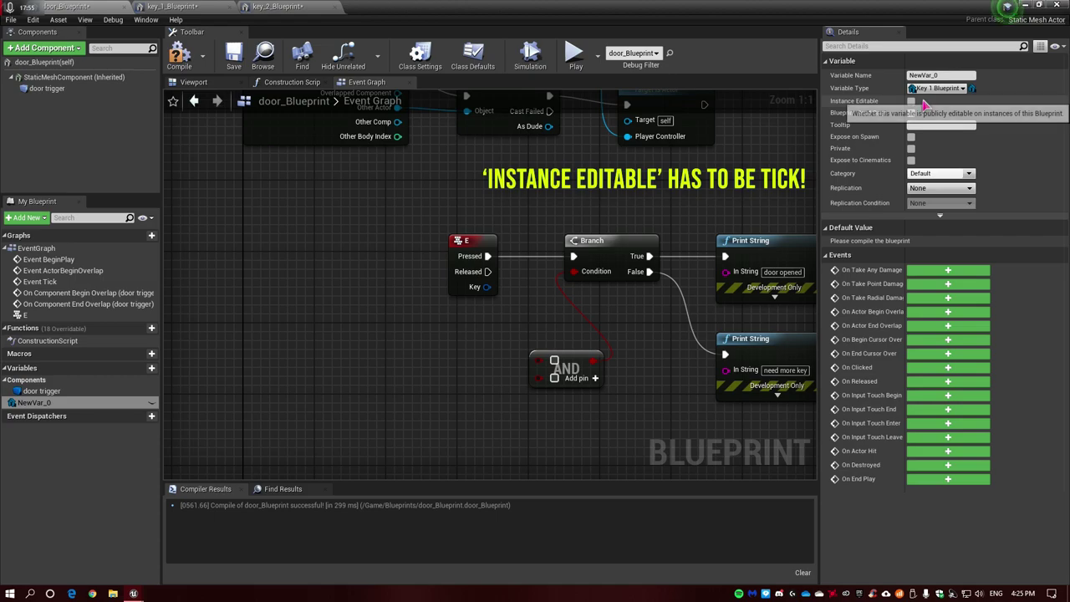
pyautogui.click(911, 101)
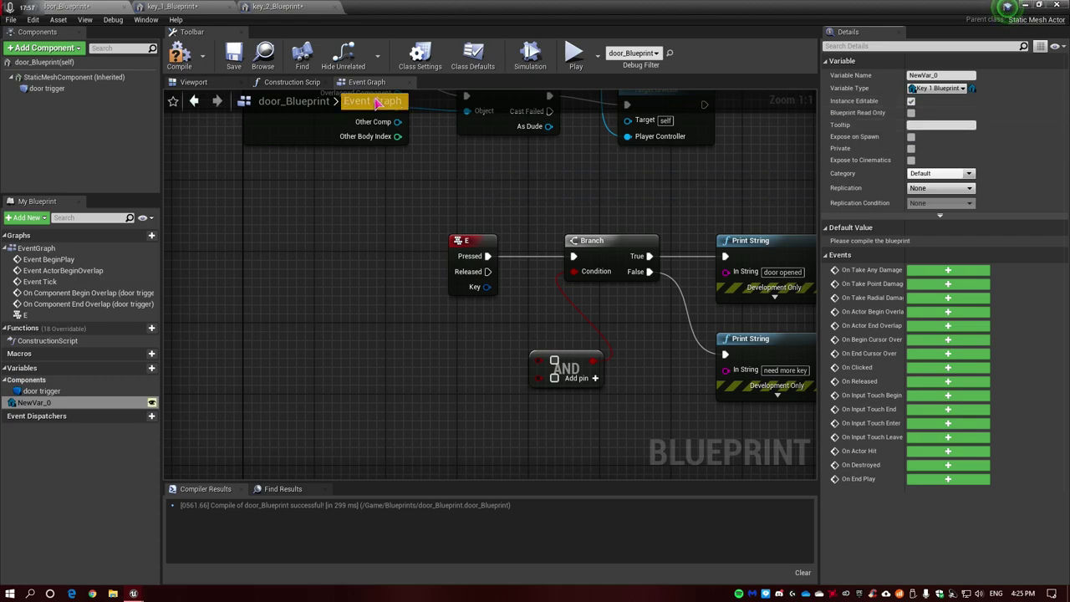
pyautogui.click(178, 60)
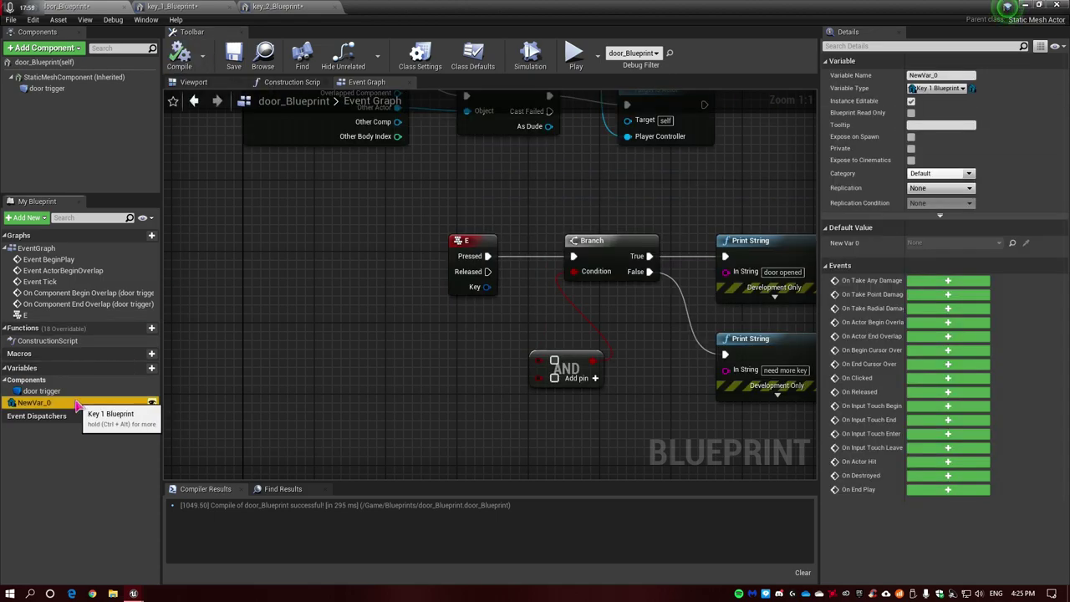
# Place its getter left of the AND node, rename it 'key 1 bp here', and compile
pyautogui.doubleClick(35, 402)
pyautogui.moveTo(50, 402); pyautogui.dragTo(251, 388)
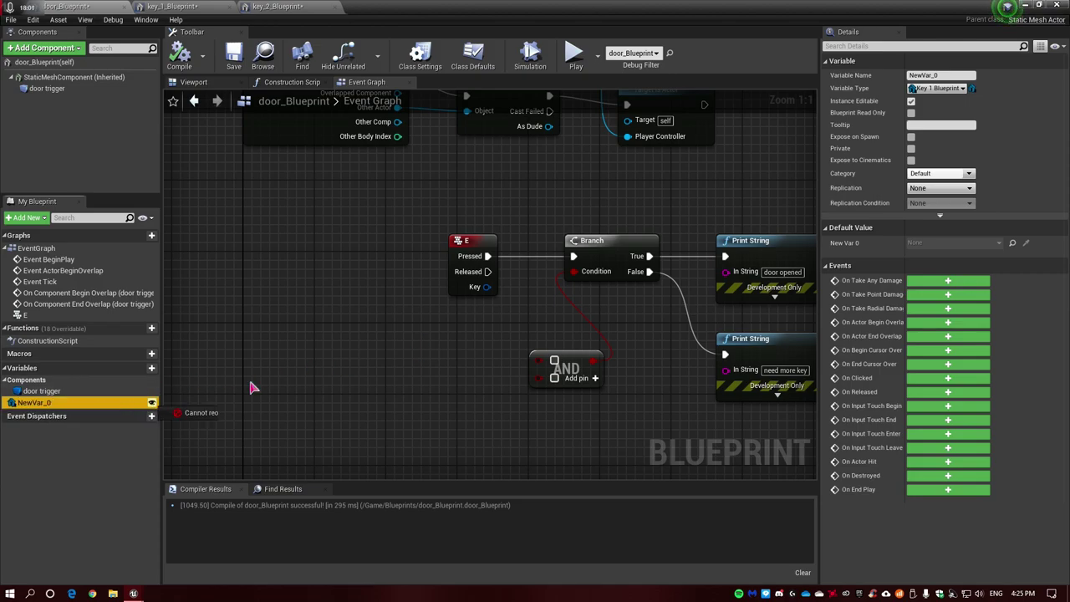
pyautogui.moveTo(373, 350)
pyautogui.keyDown('ctrl'); pyautogui.mouseDown()
pyautogui.moveTo(407, 359)
pyautogui.moveTo(304, 351)
pyautogui.mouseUp(); pyautogui.keyUp('ctrl')
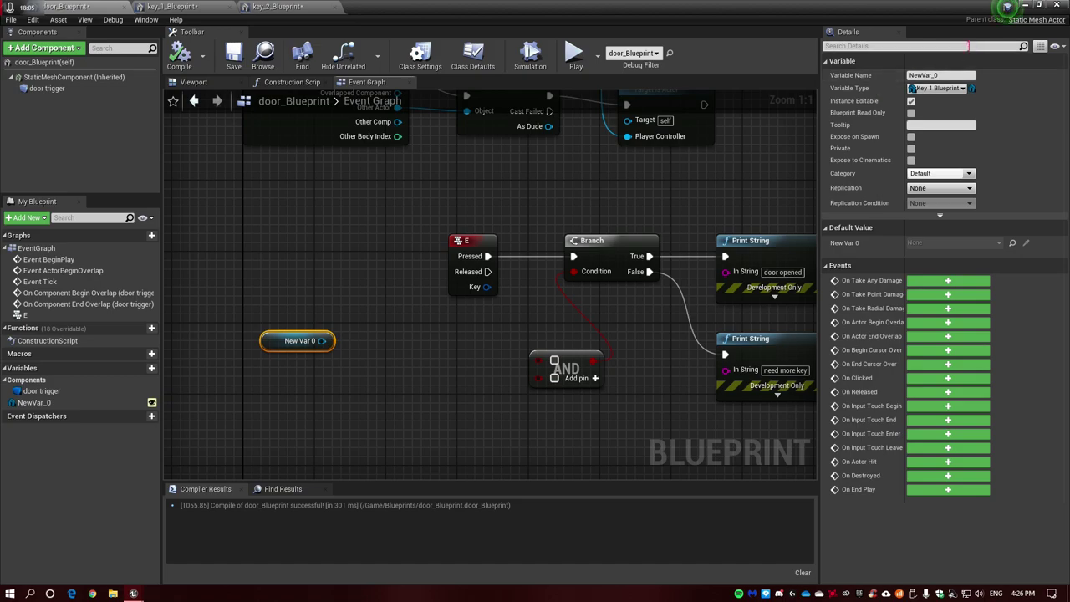
pyautogui.click(928, 76)
pyautogui.write('key 1 bp')
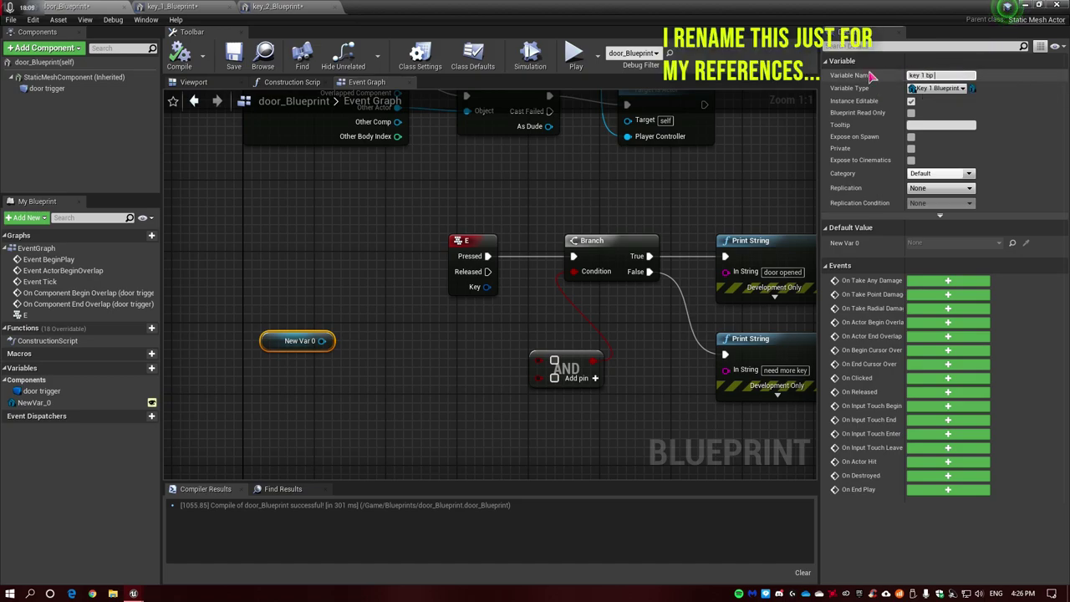
pyautogui.write('here')
pyautogui.press('Return')
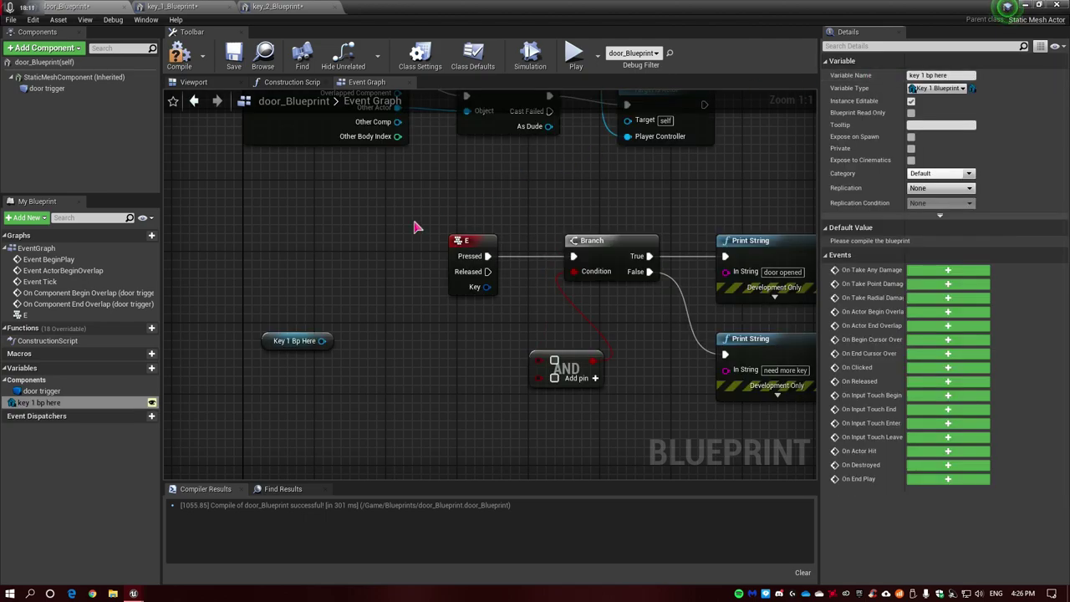
pyautogui.click(178, 57)
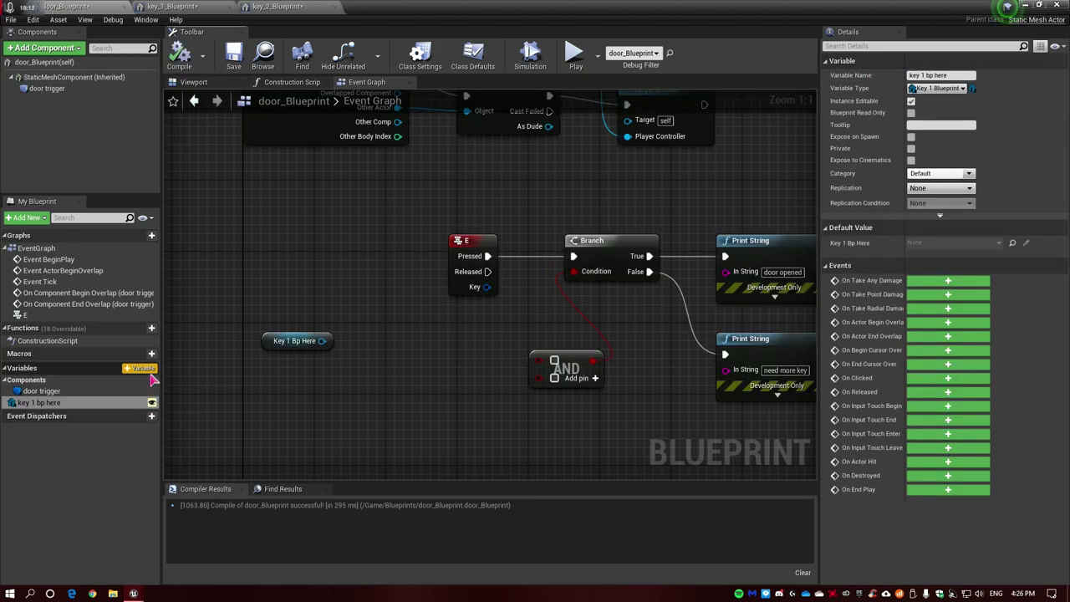
pyautogui.click(142, 368)
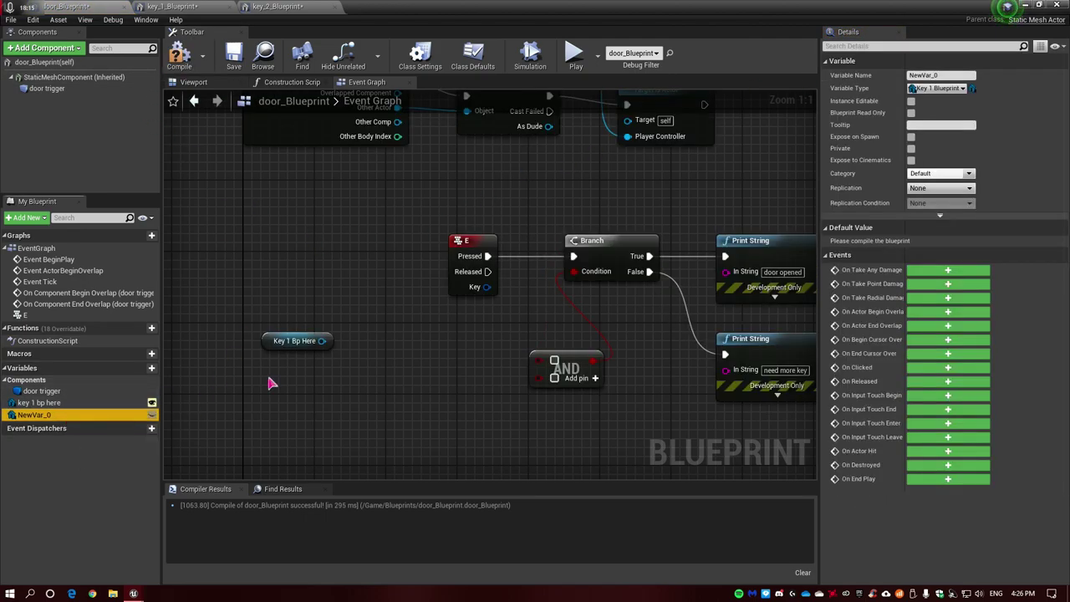
# Make 'key 2 bp here' an instance-editable Key 2 Blueprint reference with a getter, then compile
pyautogui.click(943, 75)
pyautogui.write('key 2 bp here')
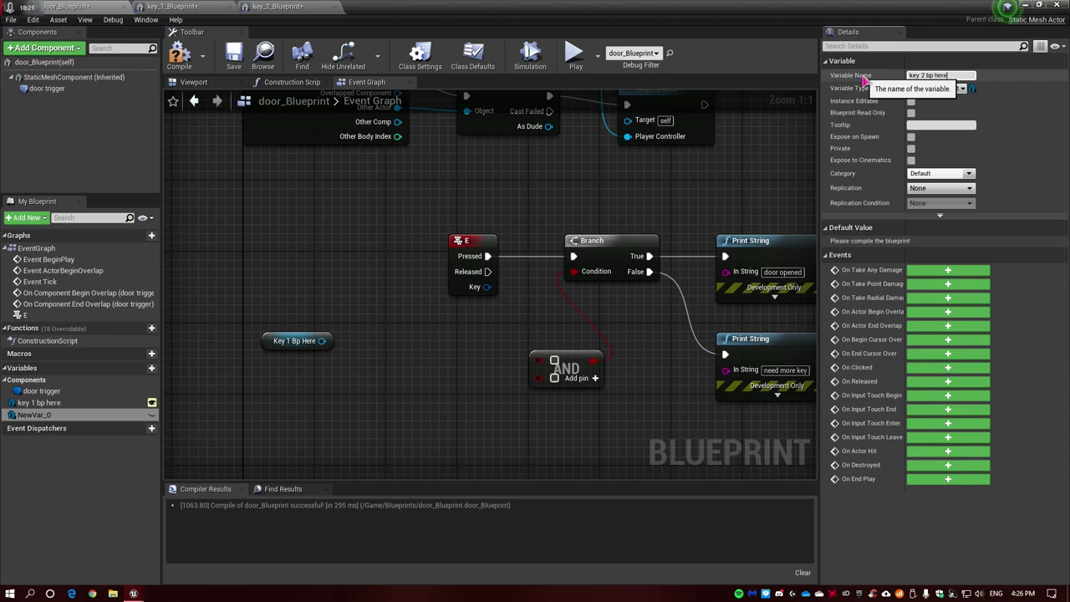
pyautogui.press('Return')
pyautogui.click(917, 88)
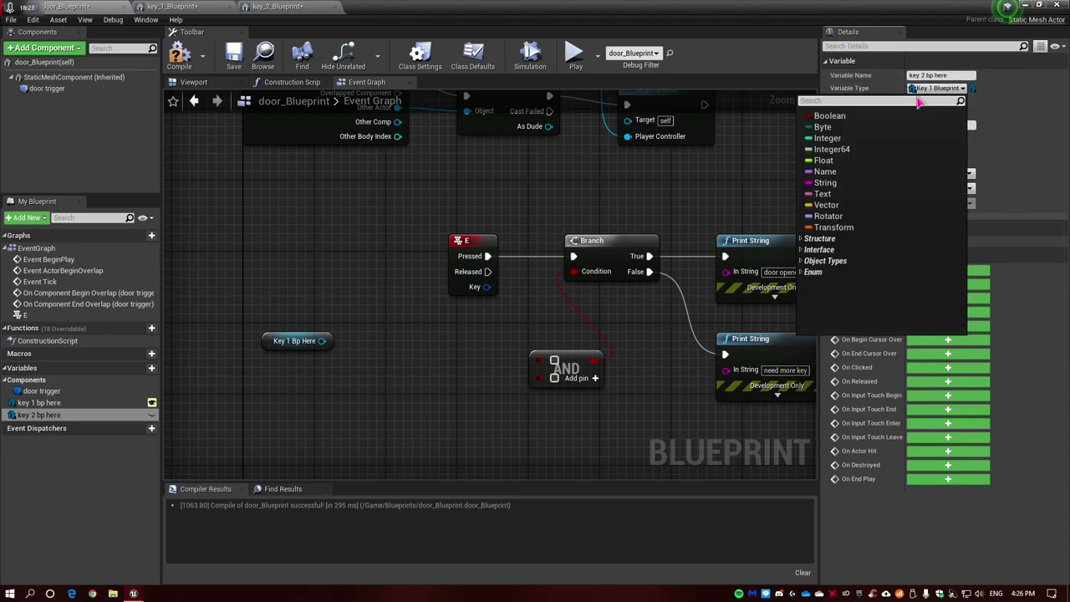
pyautogui.write('key 1')
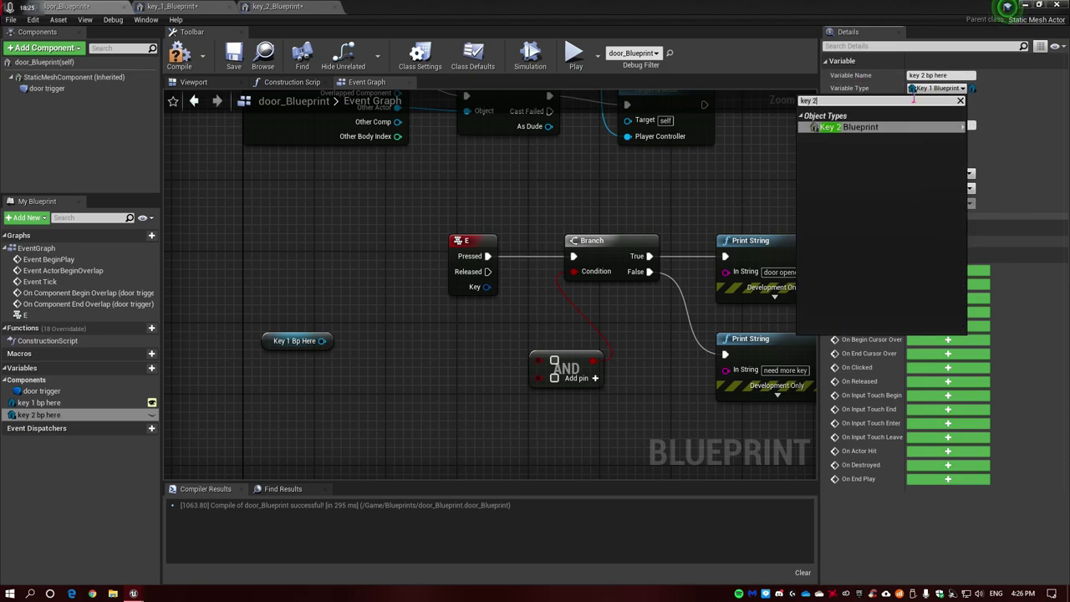
pyautogui.press('Return')
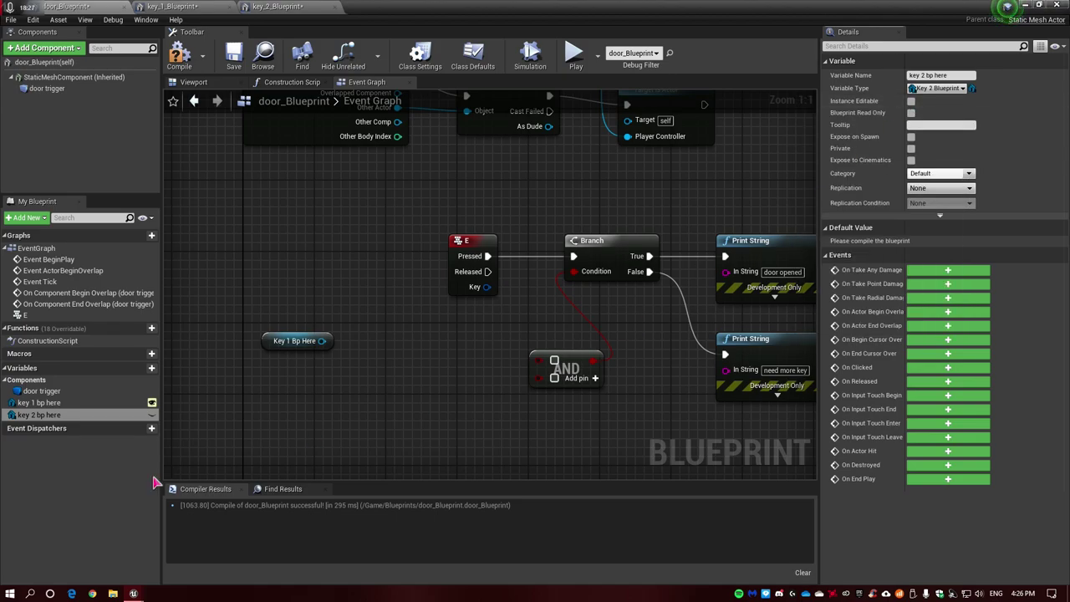
pyautogui.click(152, 415)
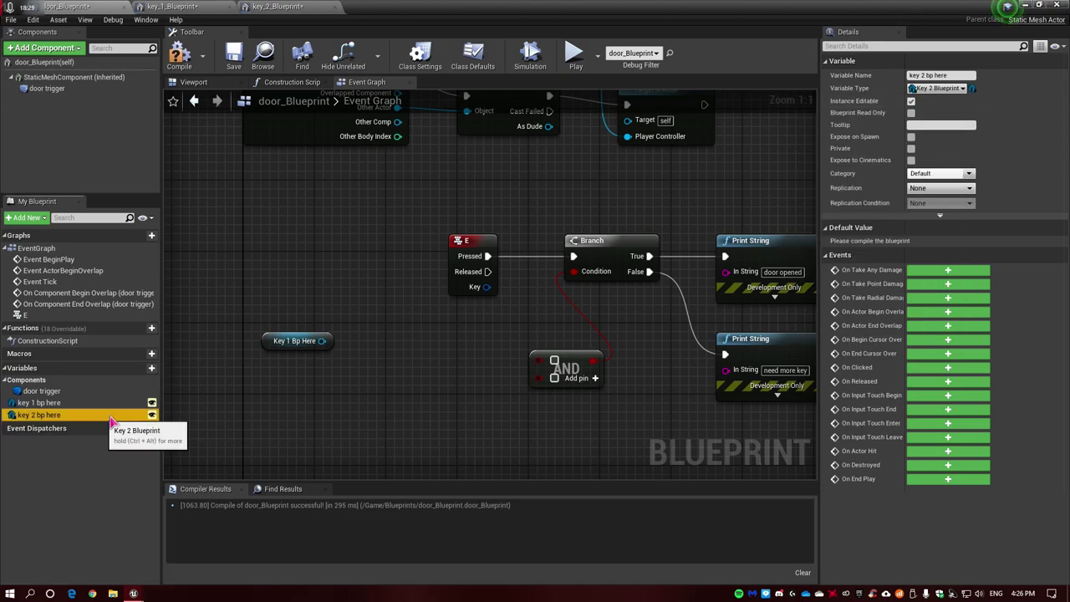
pyautogui.moveTo(138, 414); pyautogui.dragTo(280, 379)
pyautogui.click(307, 385)
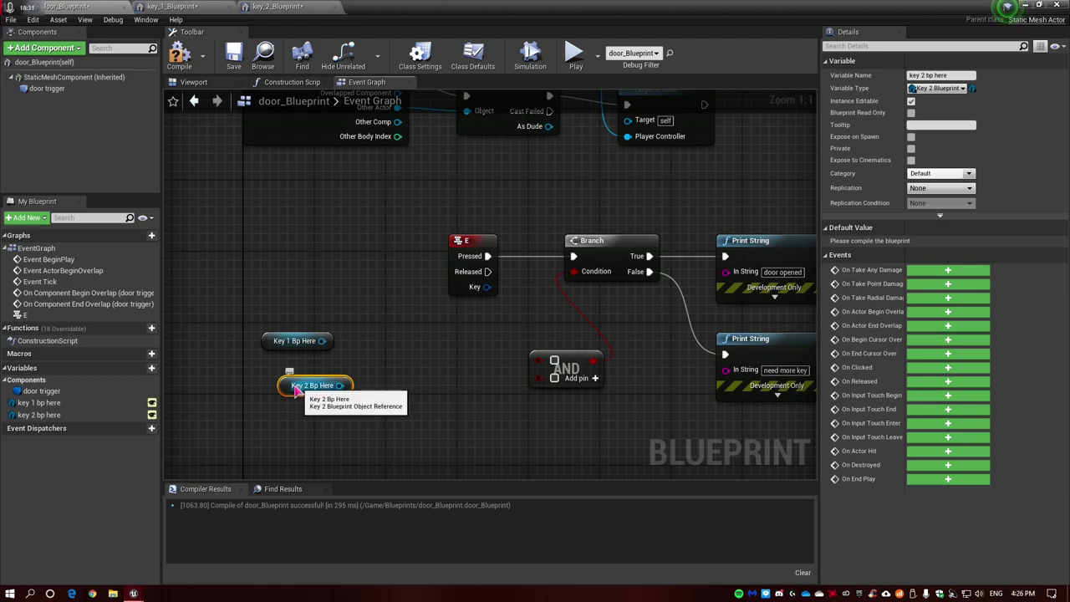
pyautogui.click(179, 55)
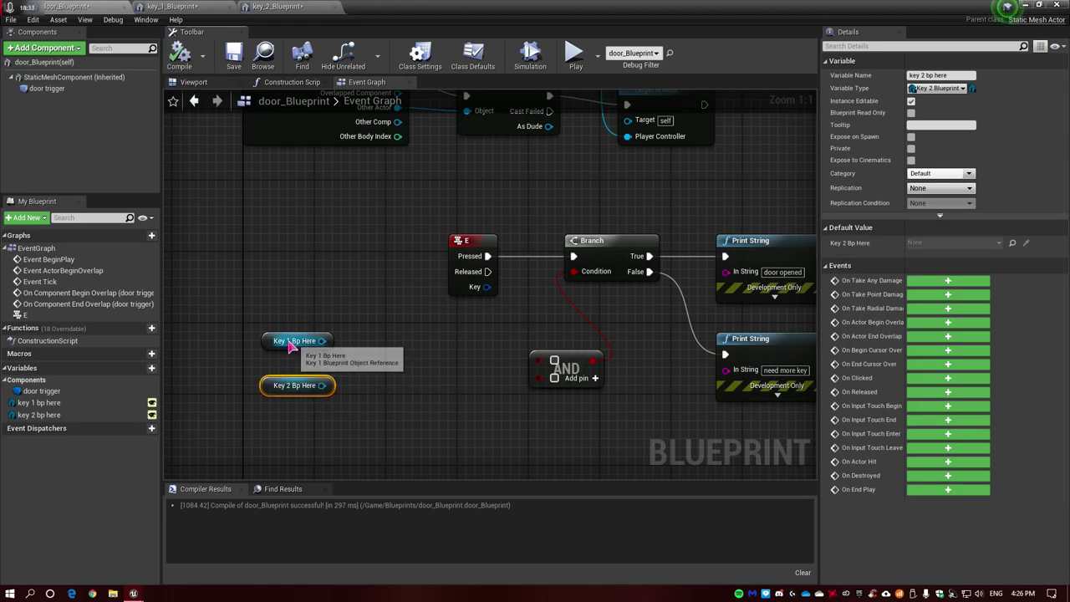
# Get Key 1 Taken? from the key 1 bp here reference and wire it into the AND node
pyautogui.click(164, 7)
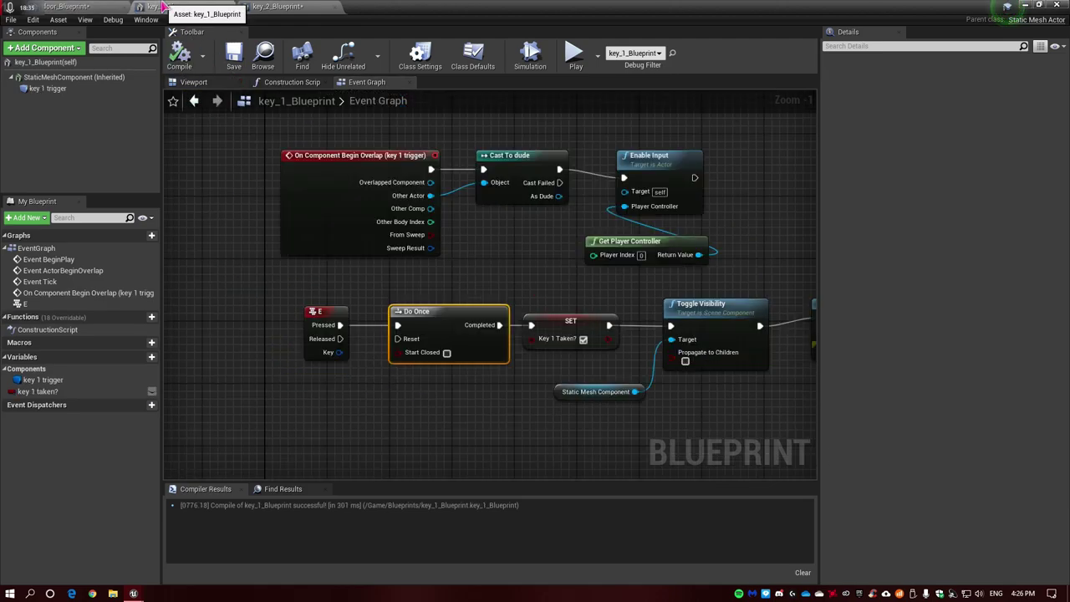
pyautogui.moveTo(538, 390); pyautogui.dragTo(396, 386, button='right')
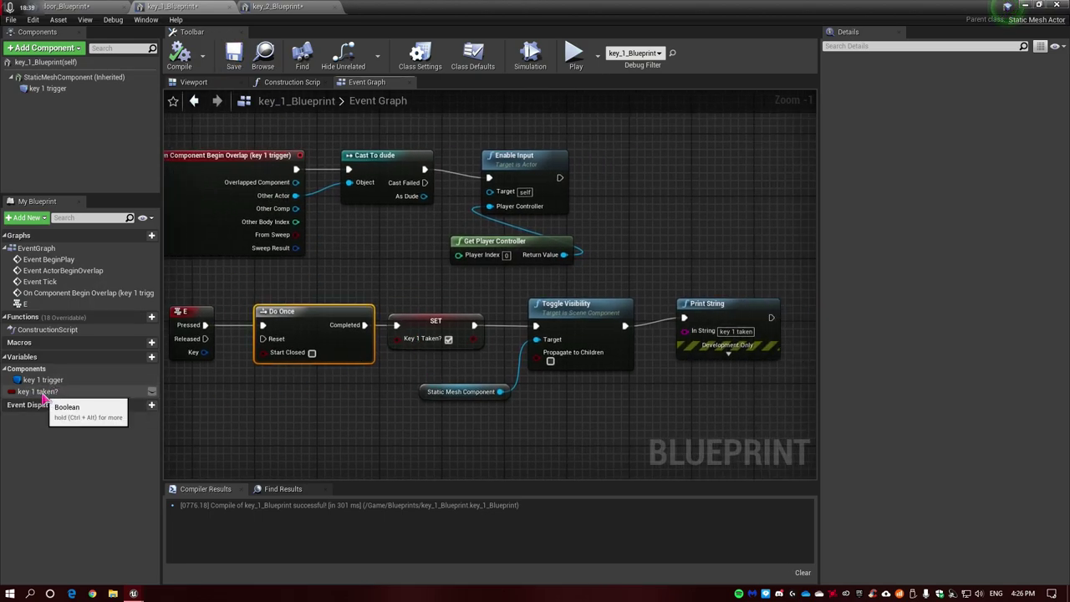
pyautogui.click(70, 393)
pyautogui.click(84, 7)
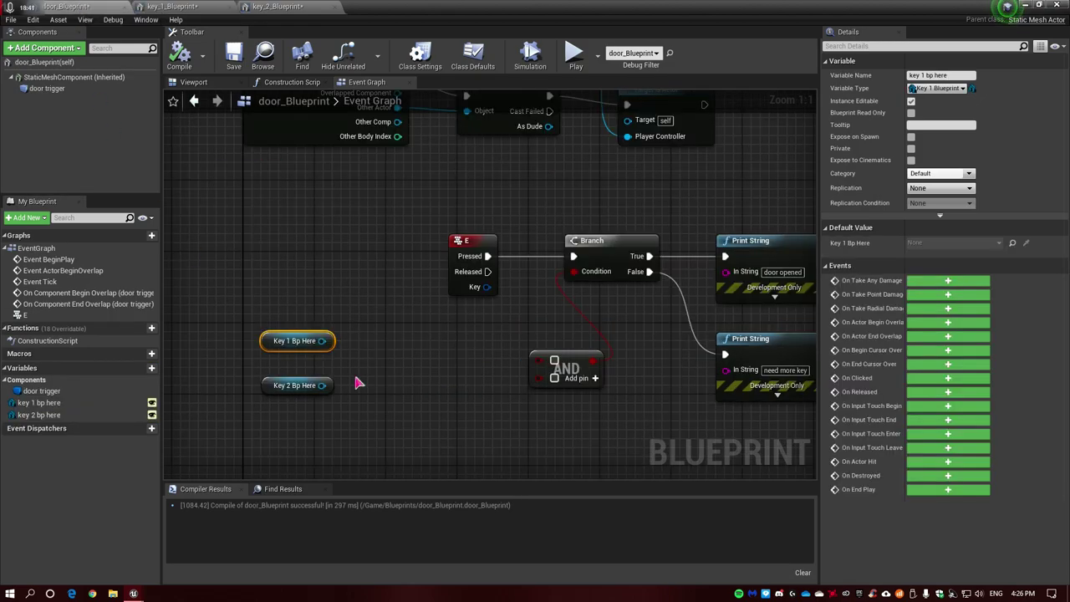
pyautogui.moveTo(321, 341); pyautogui.dragTo(372, 345)
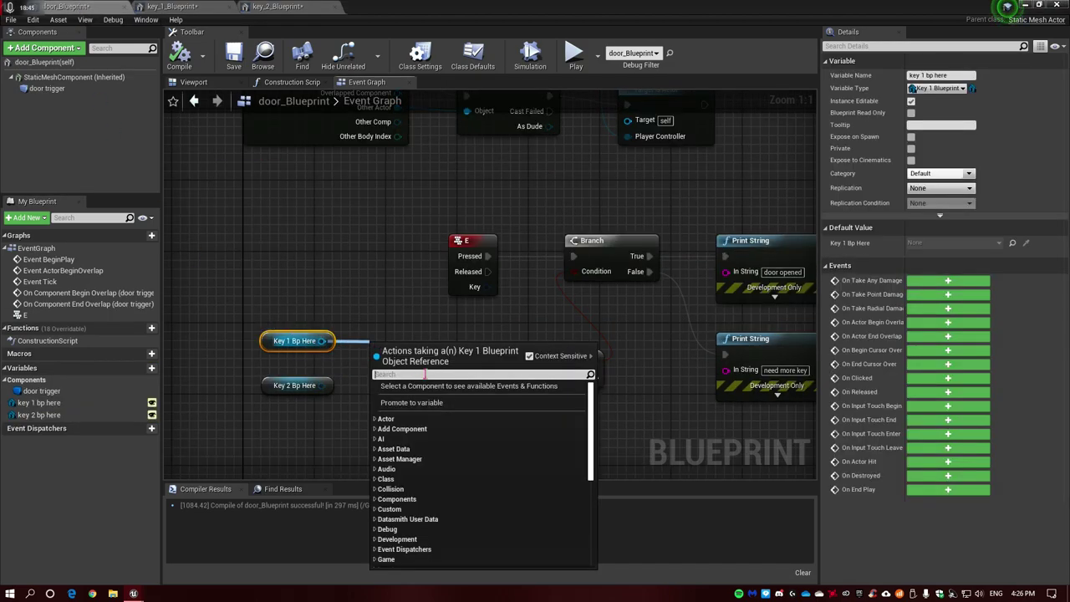
pyautogui.write('key 1 ')
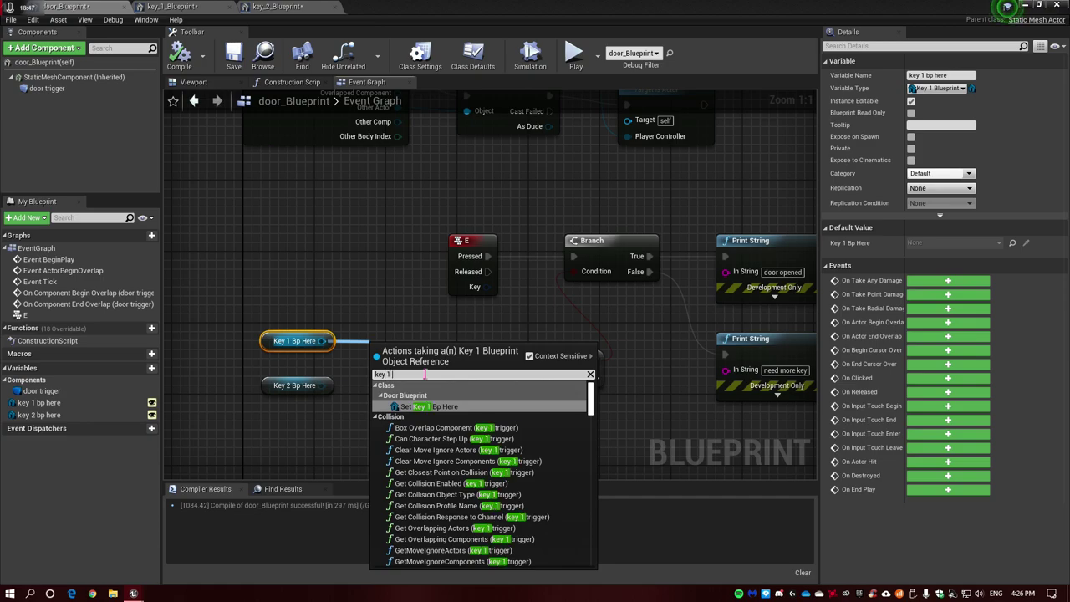
pyautogui.write('take')
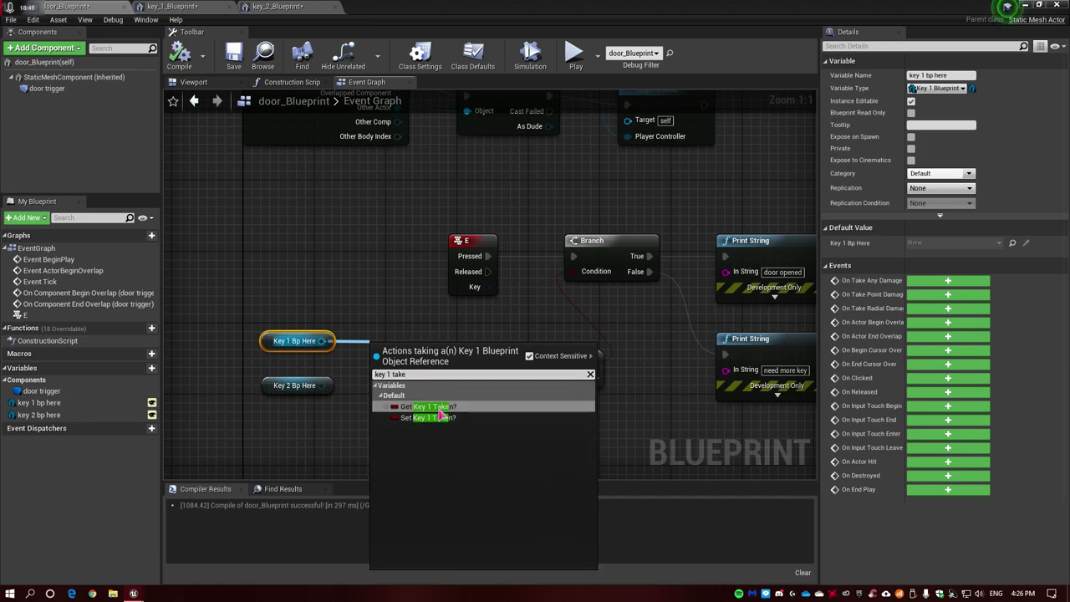
pyautogui.click(435, 408)
pyautogui.moveTo(478, 351); pyautogui.dragTo(554, 361)
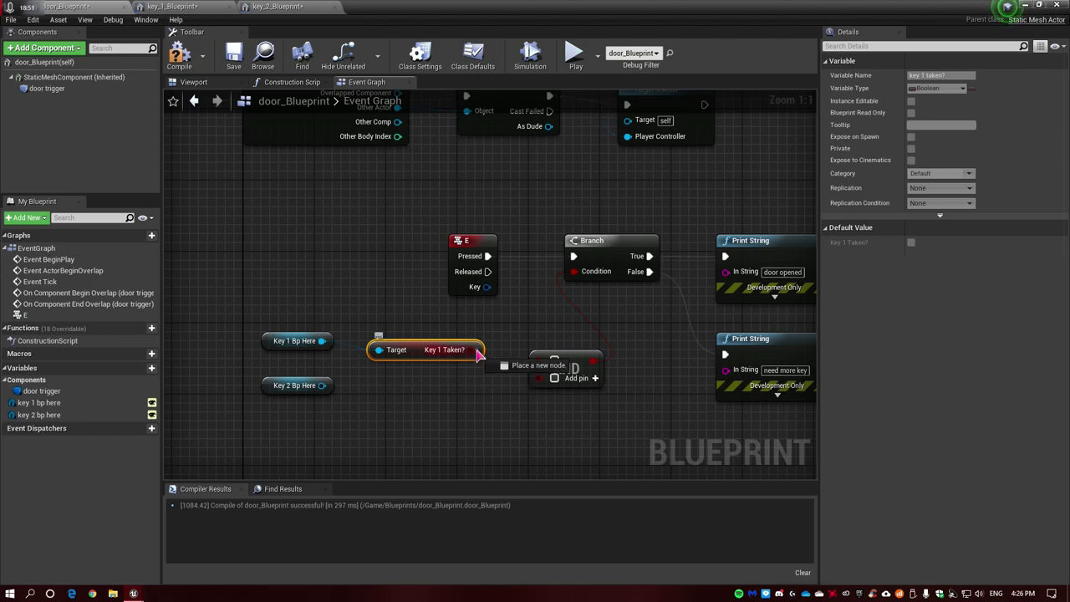
pyautogui.click(489, 406)
# Get Key 2 Taken? from key 2 bp here, wire it into AND, and compile
pyautogui.moveTo(322, 385); pyautogui.dragTo(414, 412)
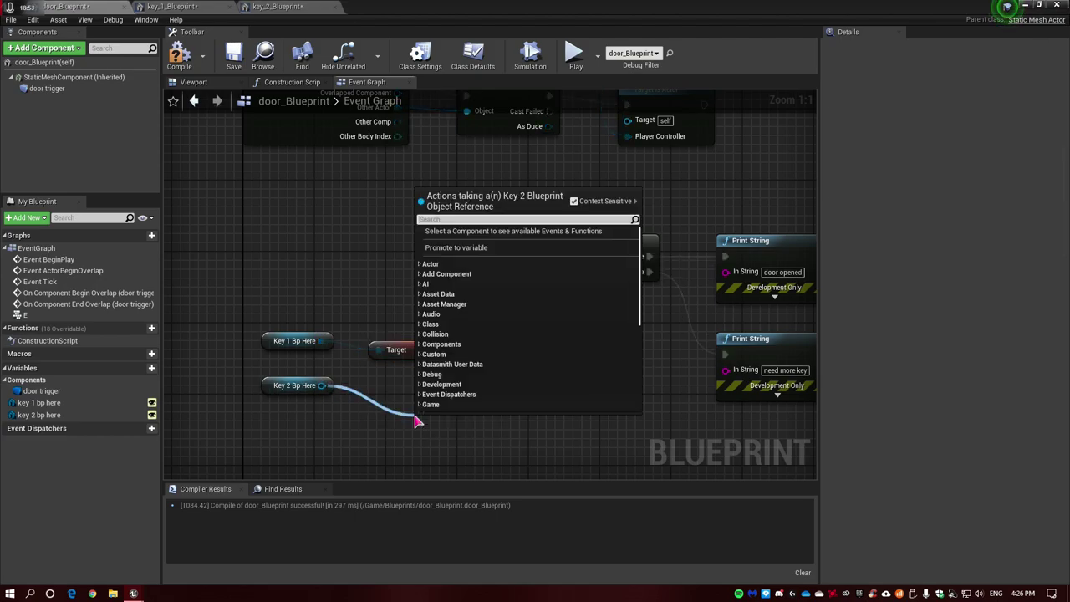
pyautogui.write('k')
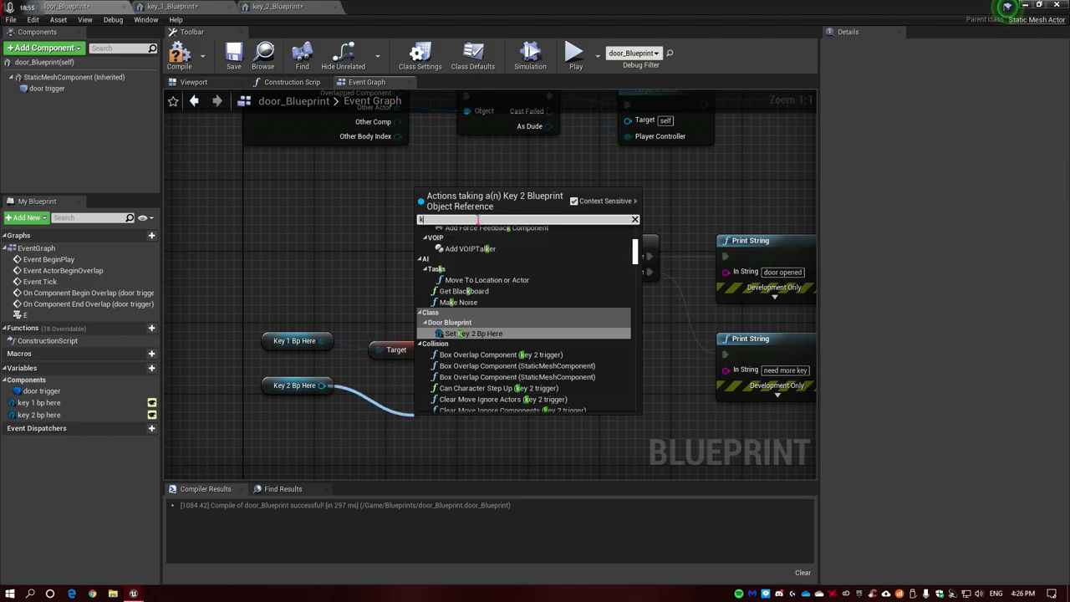
pyautogui.write('ey 2 tak')
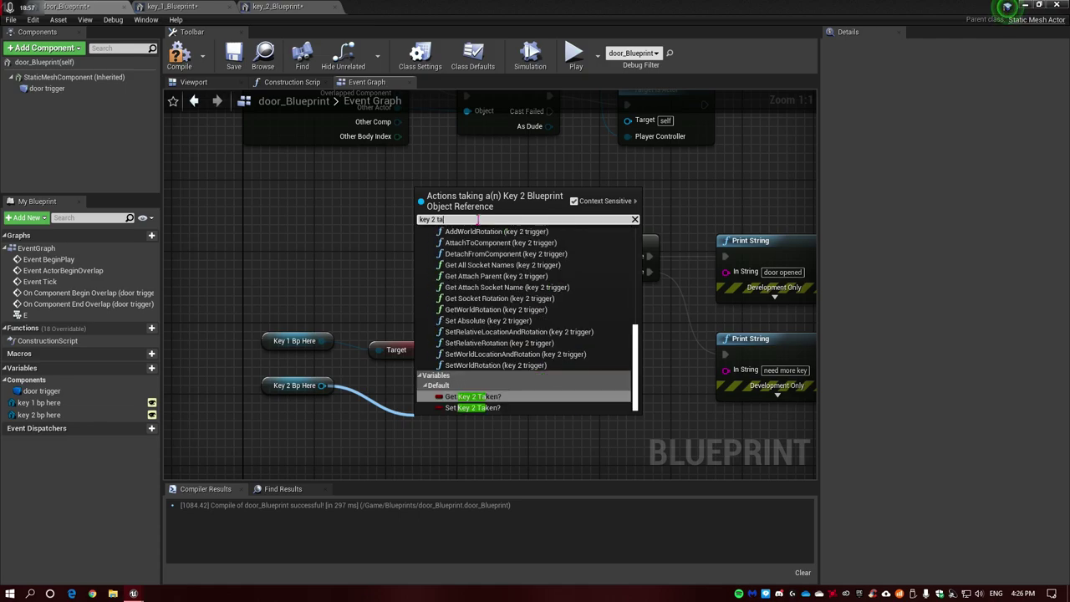
pyautogui.click(481, 263)
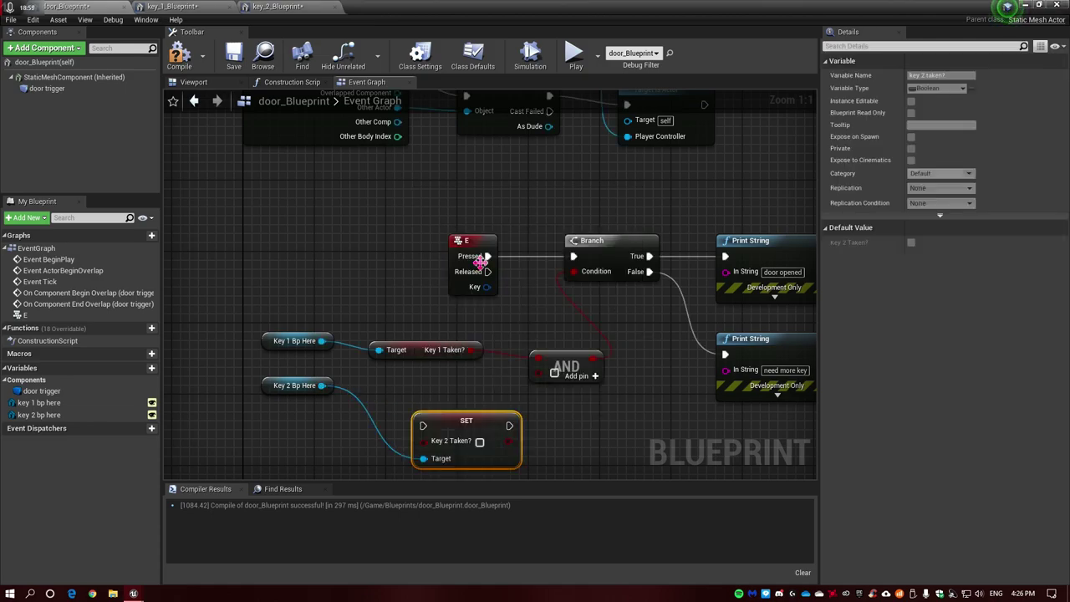
pyautogui.press('Delete')
pyautogui.moveTo(321, 386); pyautogui.dragTo(390, 400)
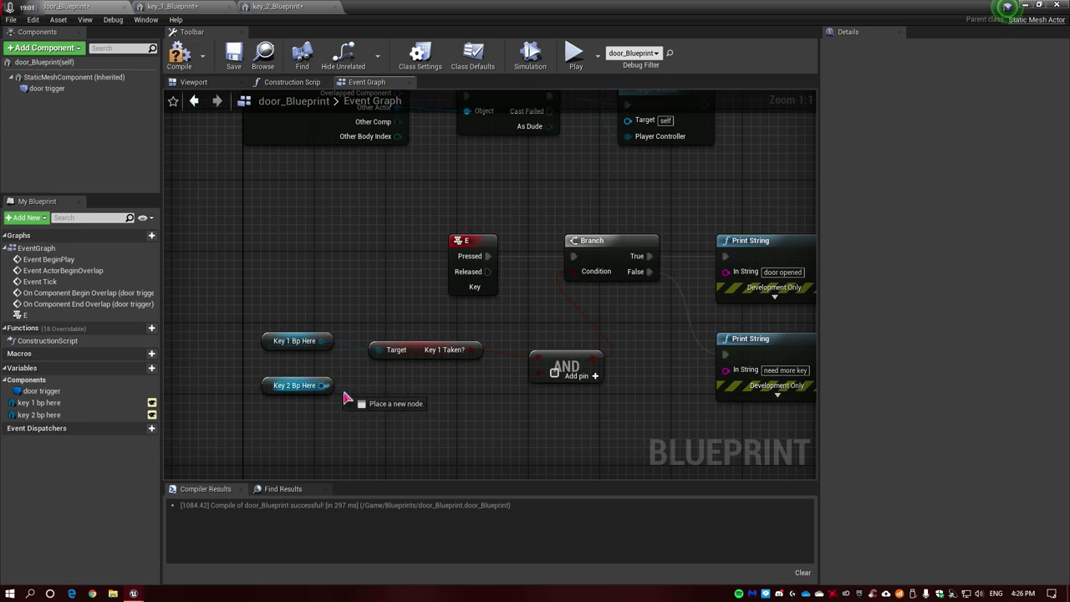
pyautogui.write('taken')
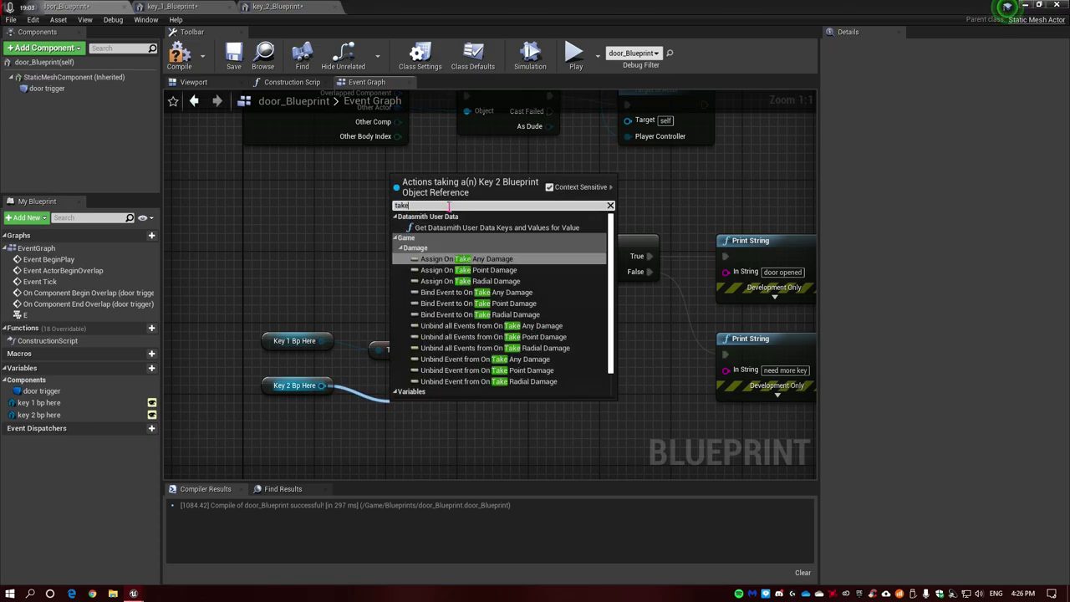
pyautogui.press('Return')
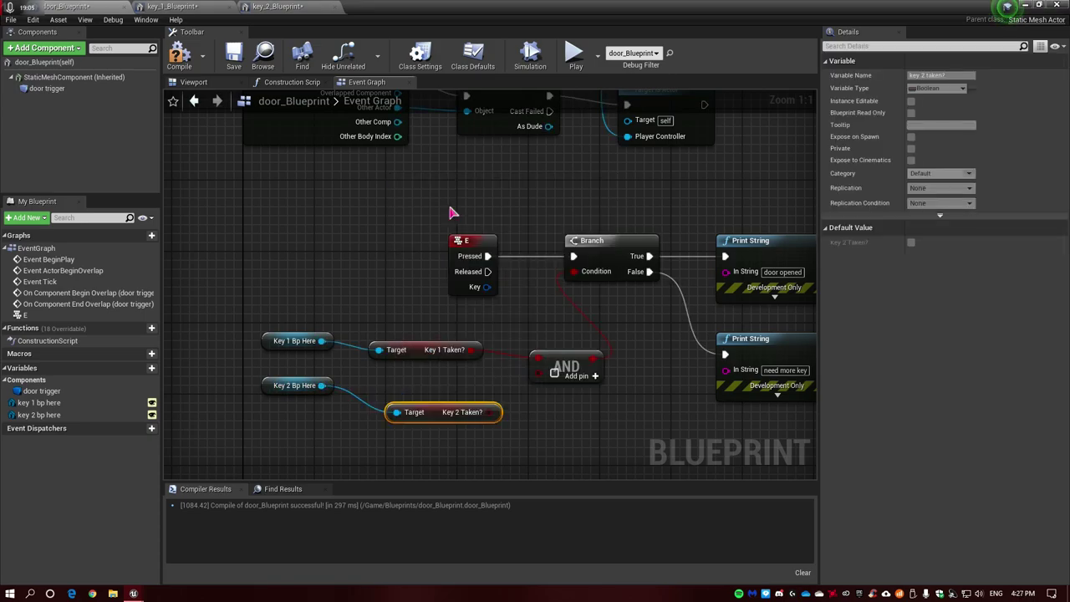
pyautogui.moveTo(490, 422); pyautogui.dragTo(545, 378)
pyautogui.click(179, 55)
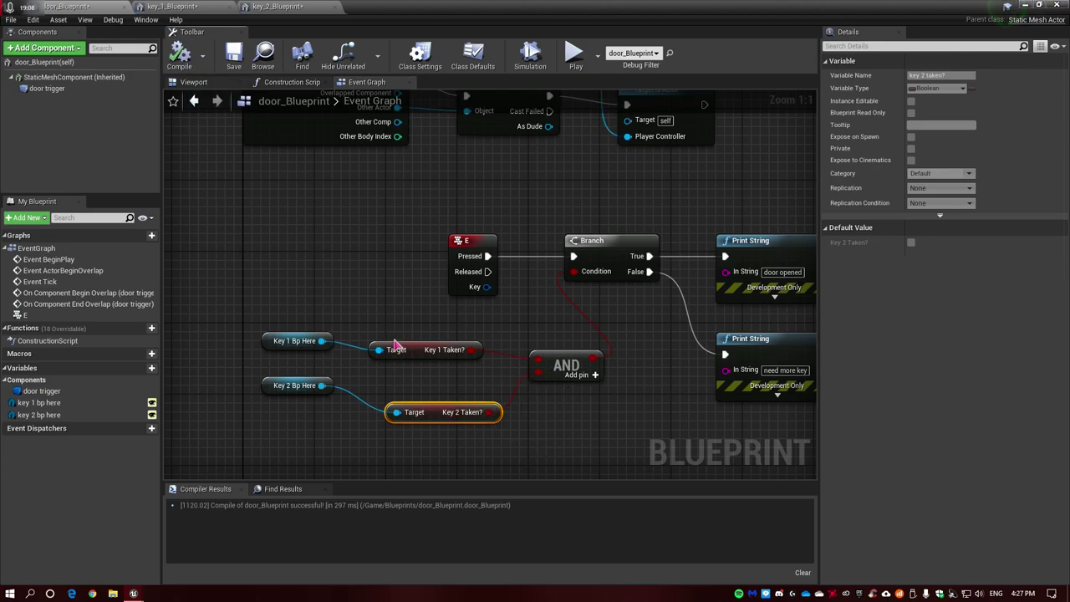
# Check both key reference variables and return to the level view of the stairs and door
pyautogui.click(291, 341)
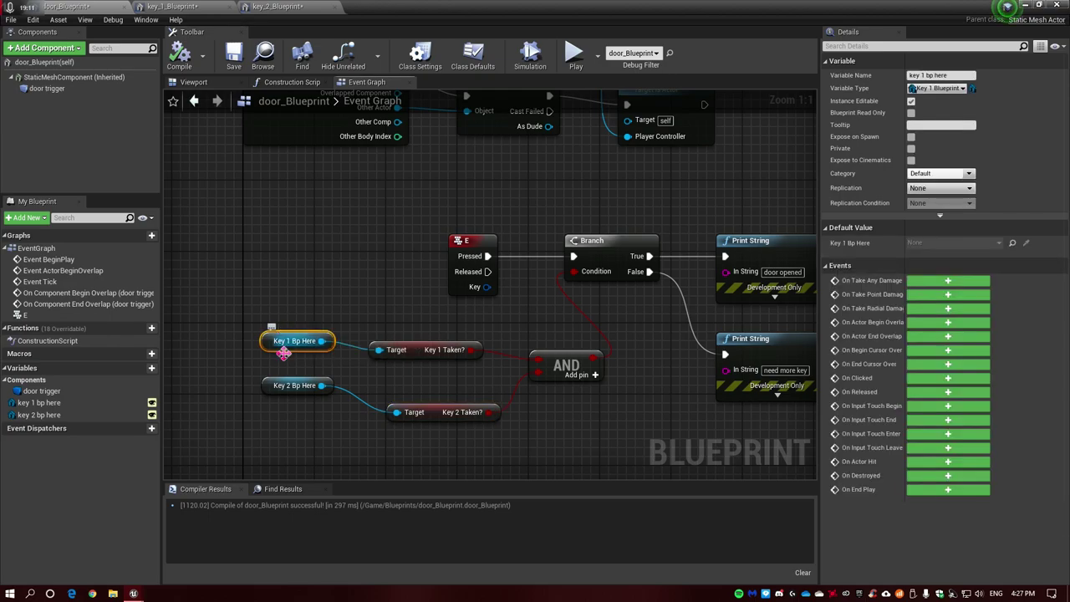
pyautogui.click(291, 386)
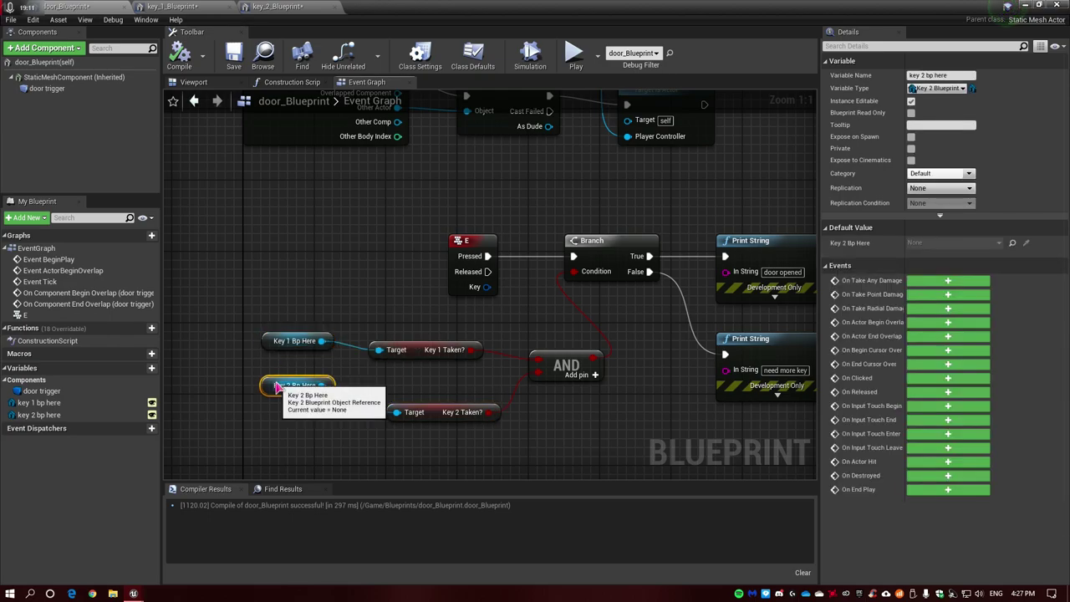
pyautogui.click(1023, 6)
pyautogui.moveTo(592, 227); pyautogui.dragTo(560, 223, button='right')
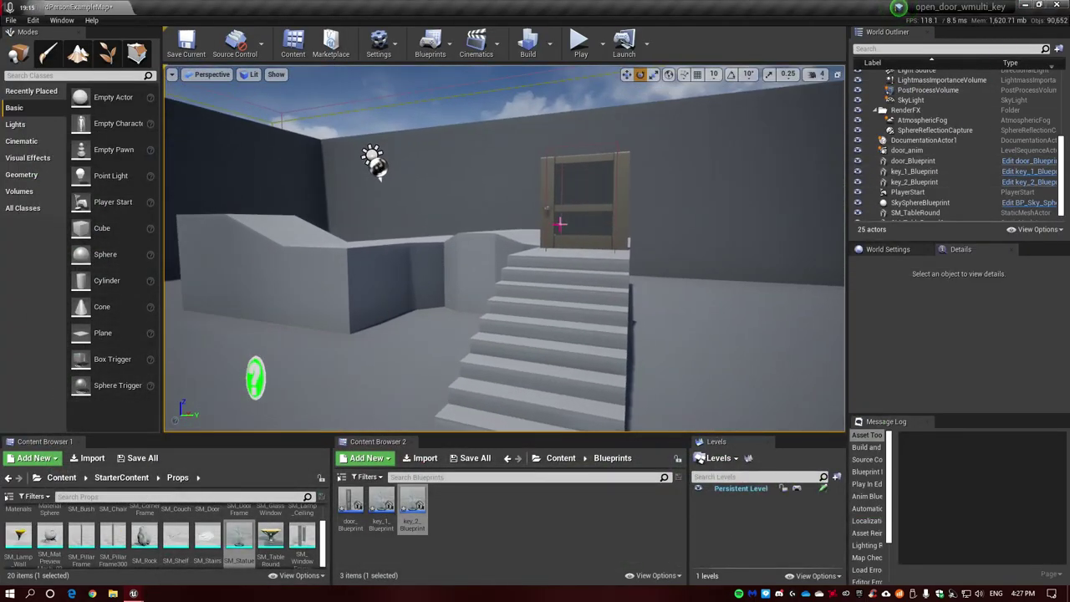
# Select the placed door and set Key 1 Bp Here to key_1_Blueprint and Key 2 Bp Here to key_2_Blueprint
pyautogui.click(584, 202)
pyautogui.press('f')
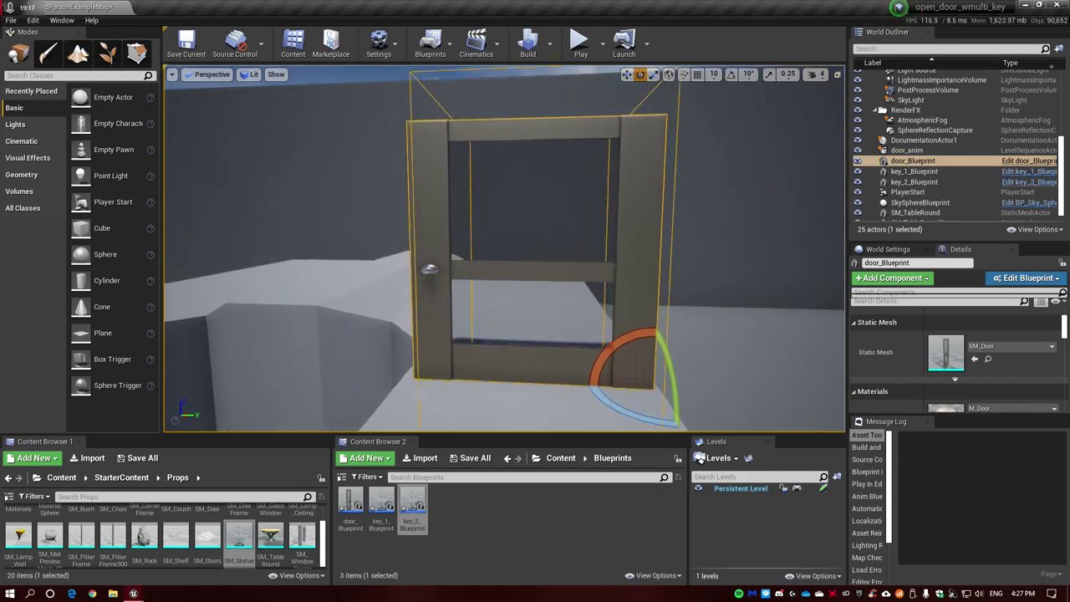
pyautogui.scroll(2, 957, 364)
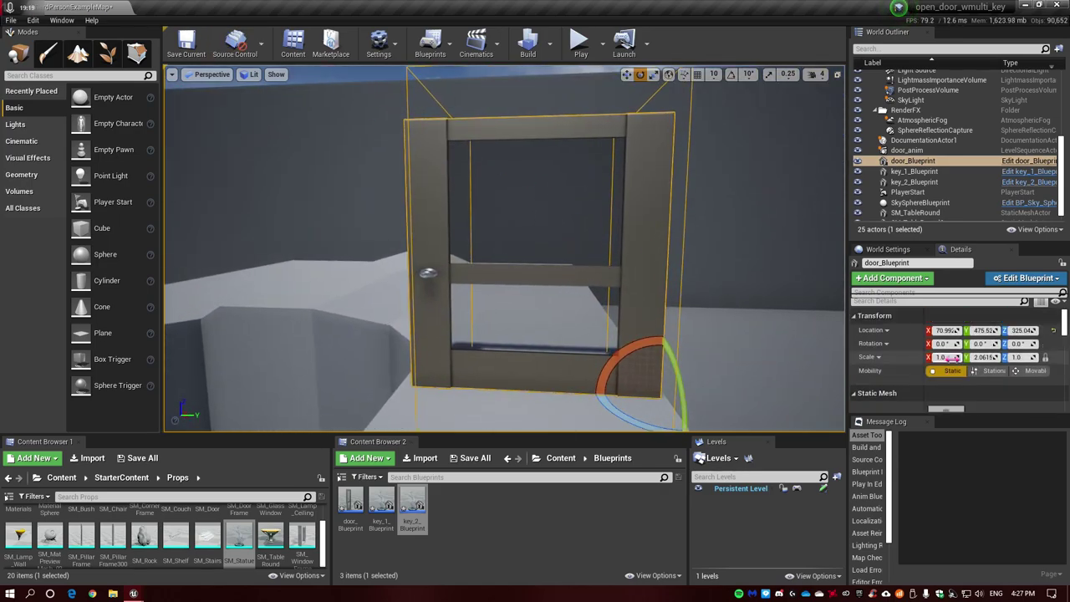
pyautogui.scroll(-3, 956, 364)
pyautogui.scroll(2, 956, 364)
pyautogui.scroll(-2, 957, 365)
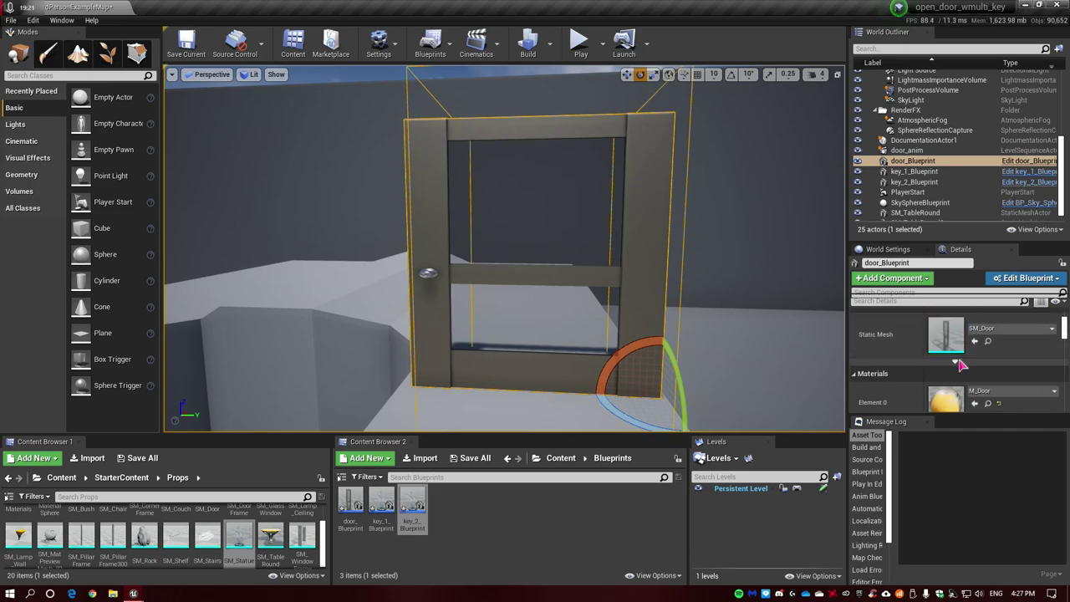
pyautogui.scroll(-1, 958, 364)
pyautogui.scroll(-1, 961, 365)
pyautogui.scroll(-1, 961, 366)
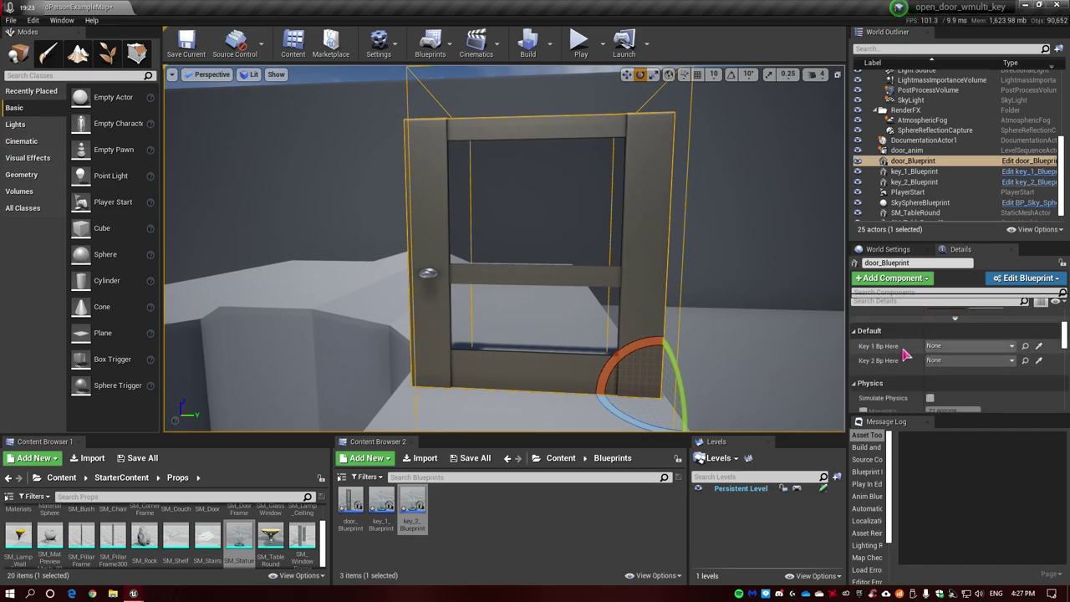
pyautogui.click(945, 346)
pyautogui.click(926, 211)
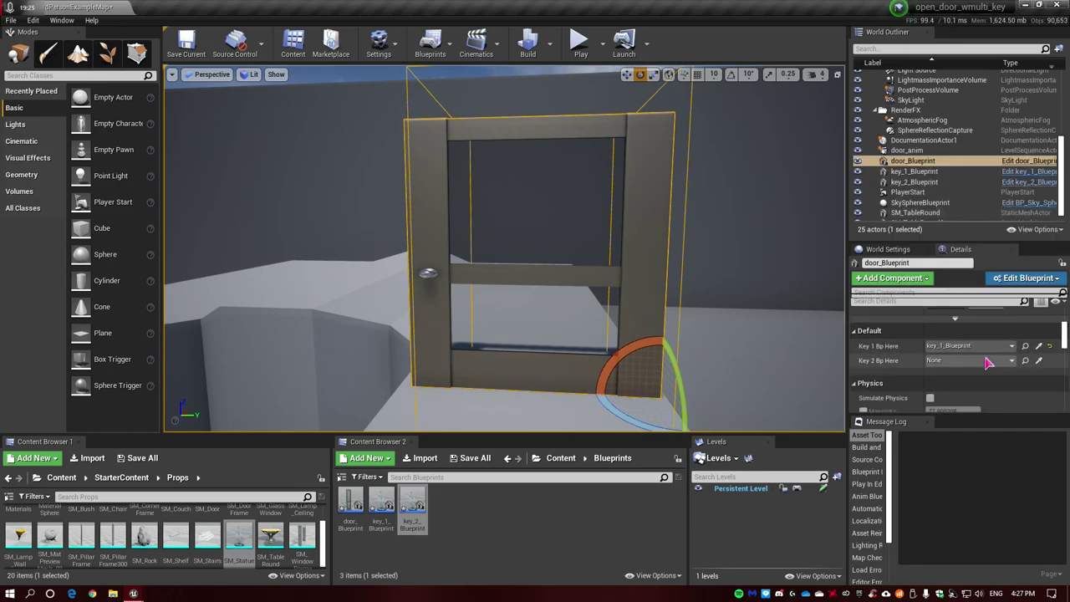
pyautogui.click(978, 360)
pyautogui.click(906, 227)
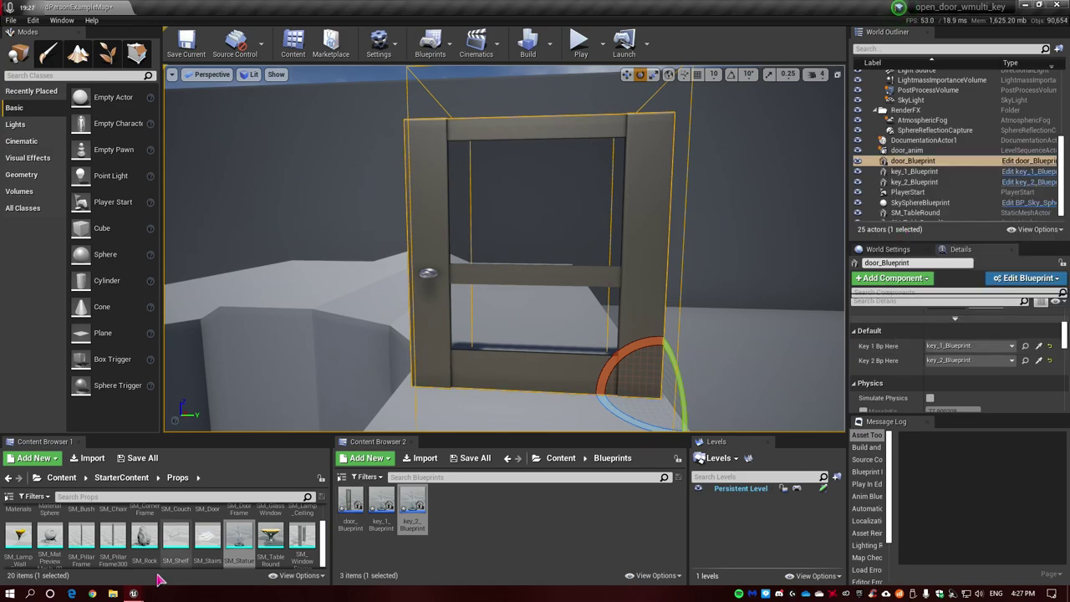
# Recompile door_Blueprint, check its key logic in the graph, and return to the level editor
pyautogui.moveTo(134, 594)
pyautogui.click(206, 566)
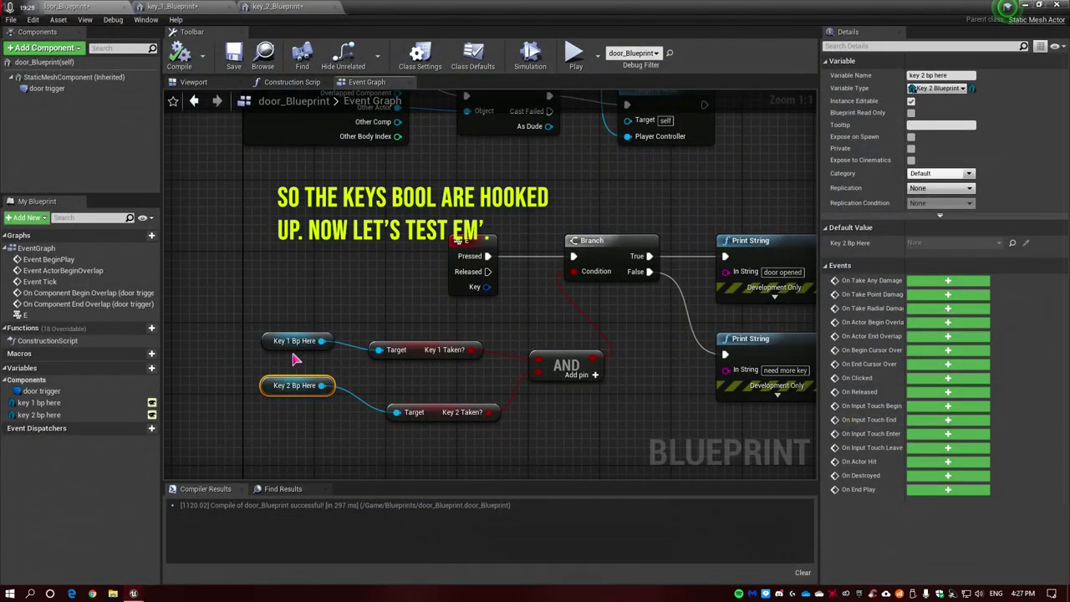
pyautogui.click(179, 59)
pyautogui.moveTo(622, 237); pyautogui.dragTo(559, 261, button='right')
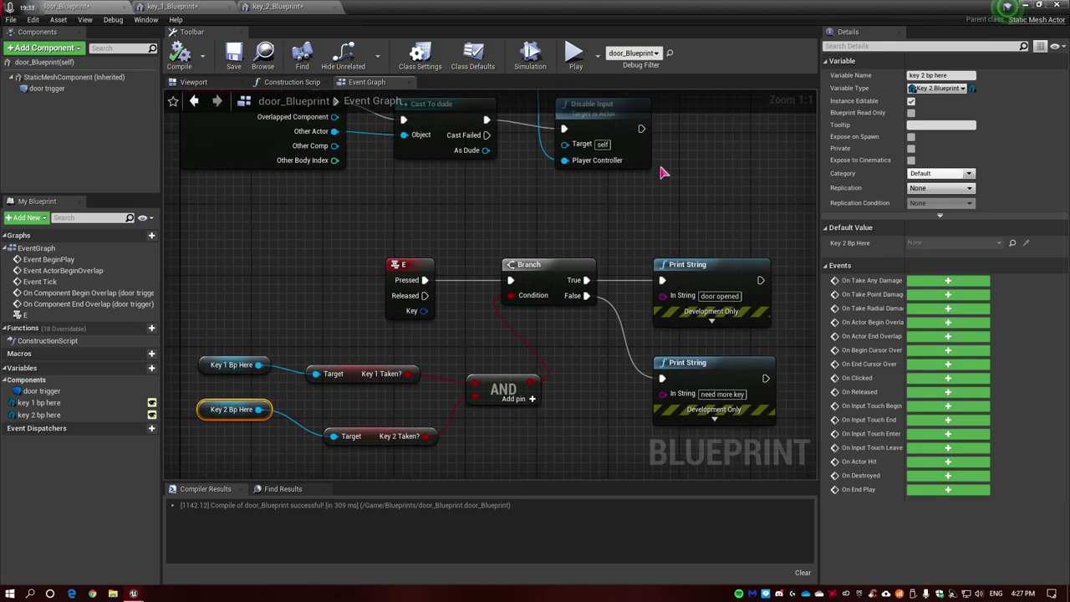
pyautogui.click(1023, 6)
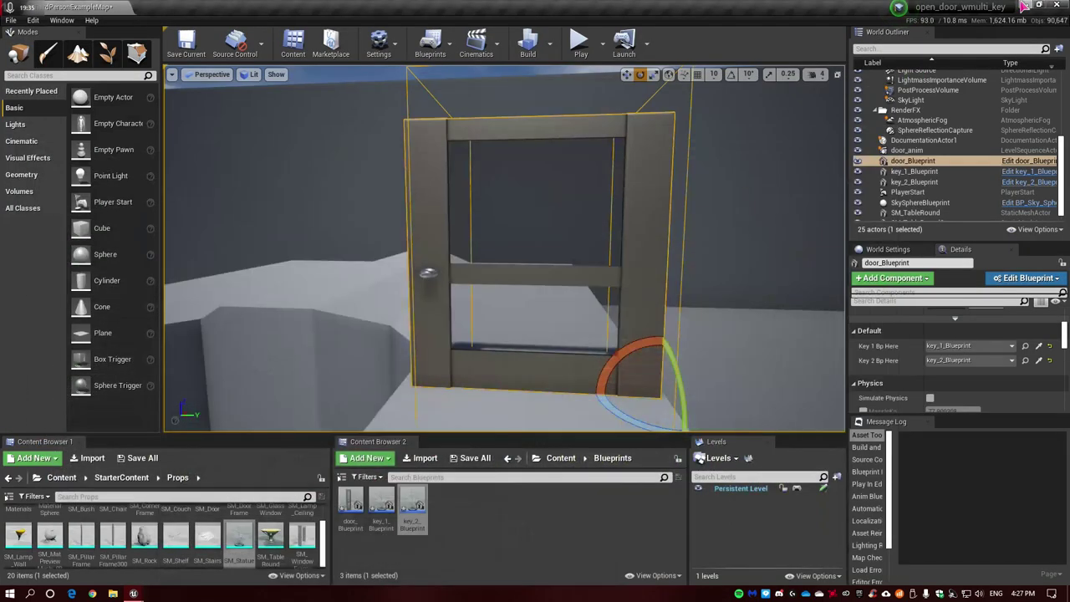
# Start a play-test and try the door with no keys, then with one key
pyautogui.click(580, 44)
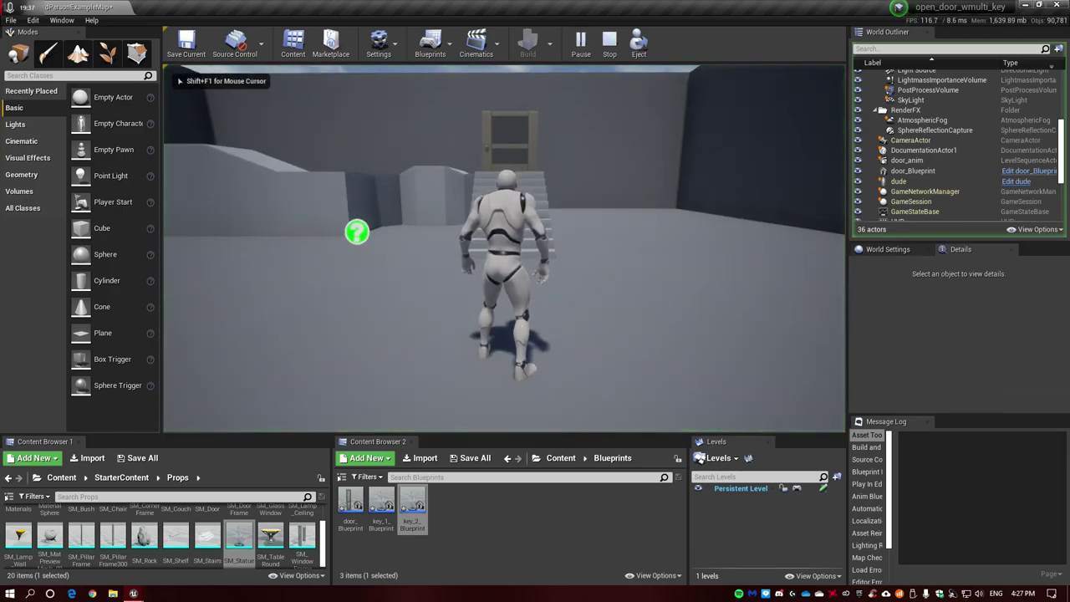
pyautogui.press('w')
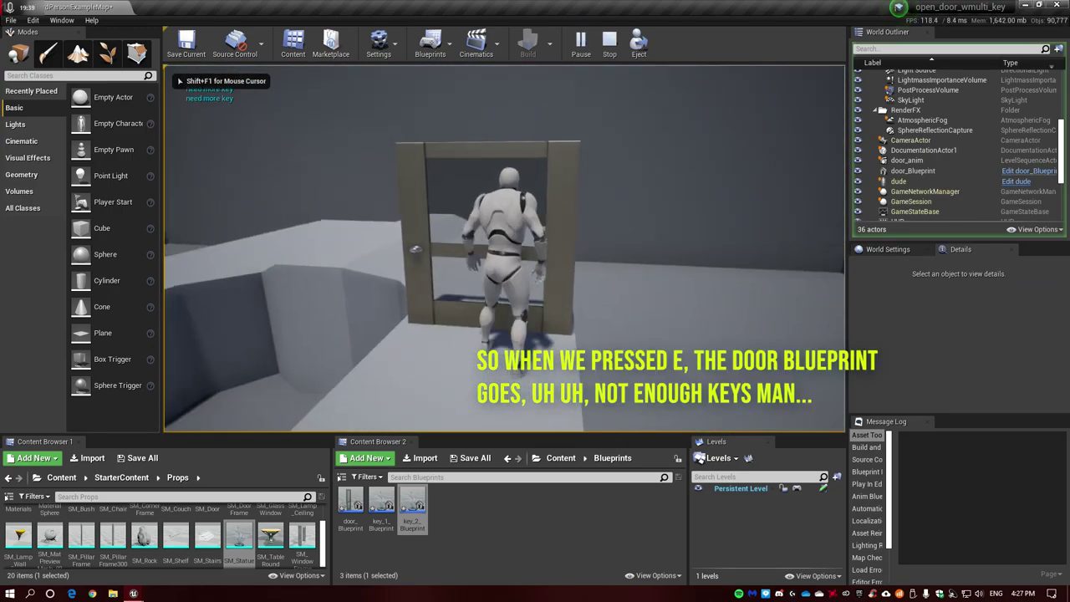
pyautogui.press('e')
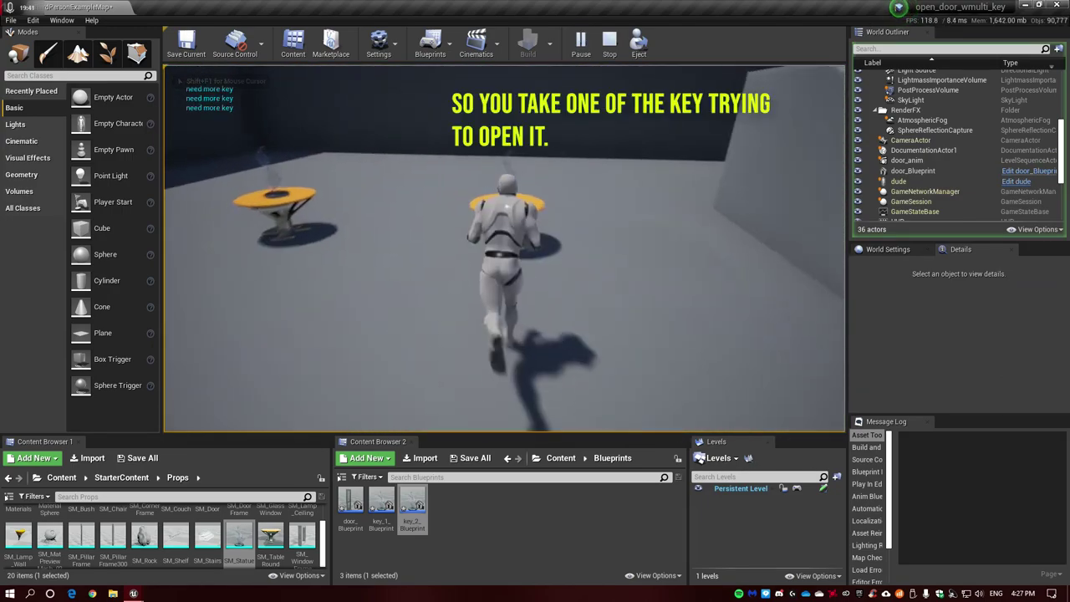
pyautogui.press('w')
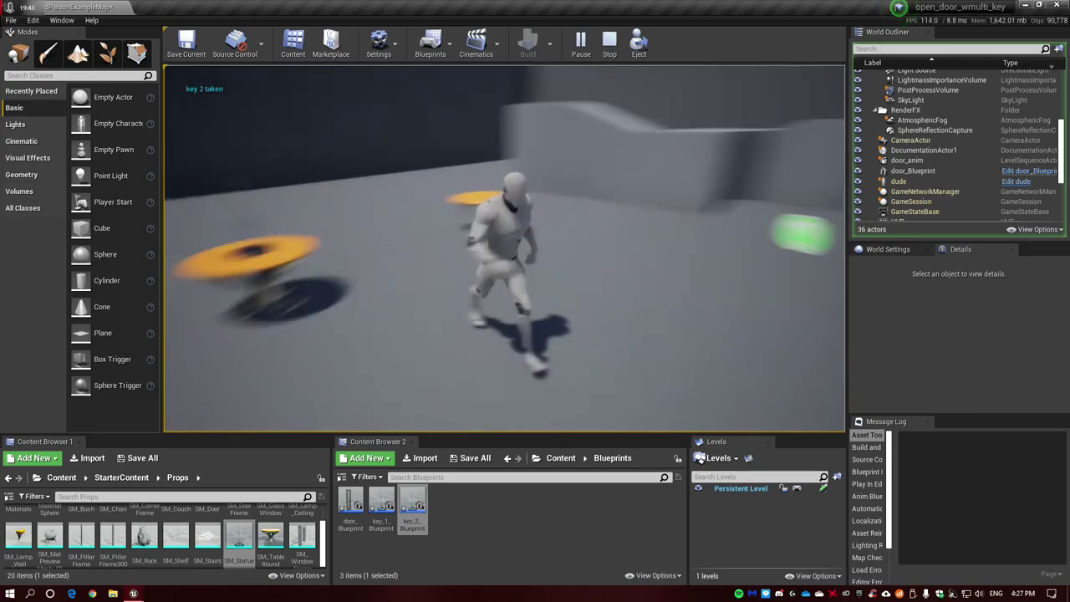
pyautogui.press('w')
pyautogui.press('e')
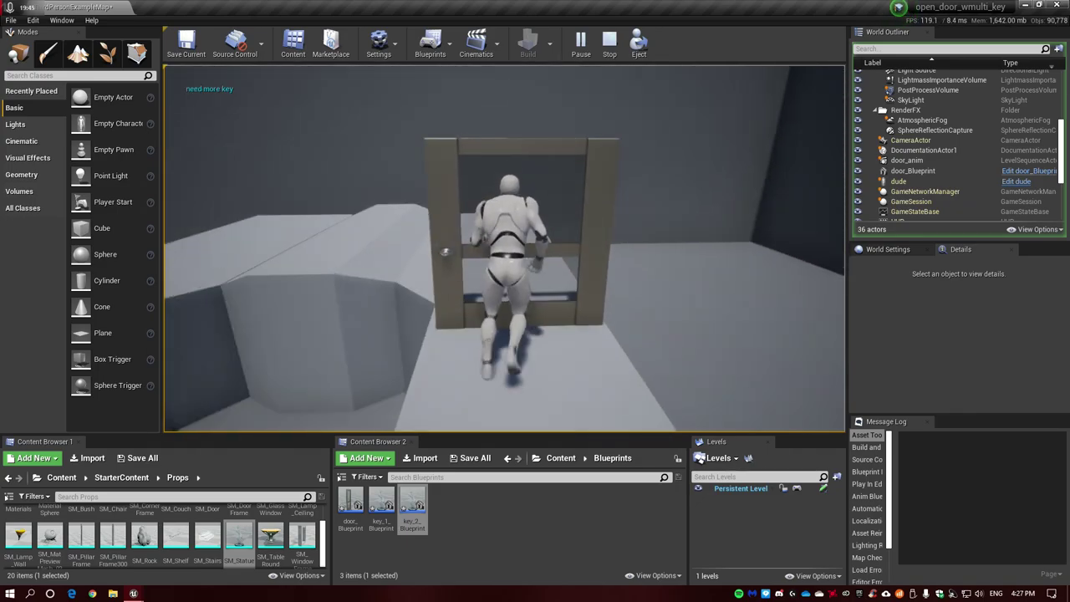
# Pick up the last key, run to the door to see 'door opened', then stop playing
pyautogui.press('w')
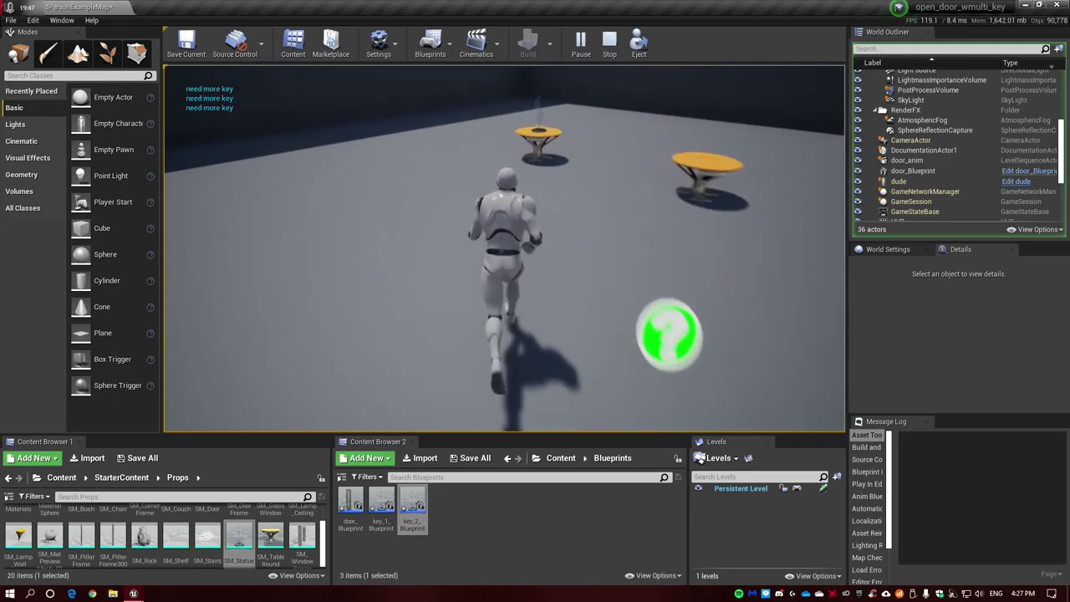
pyautogui.press('w')
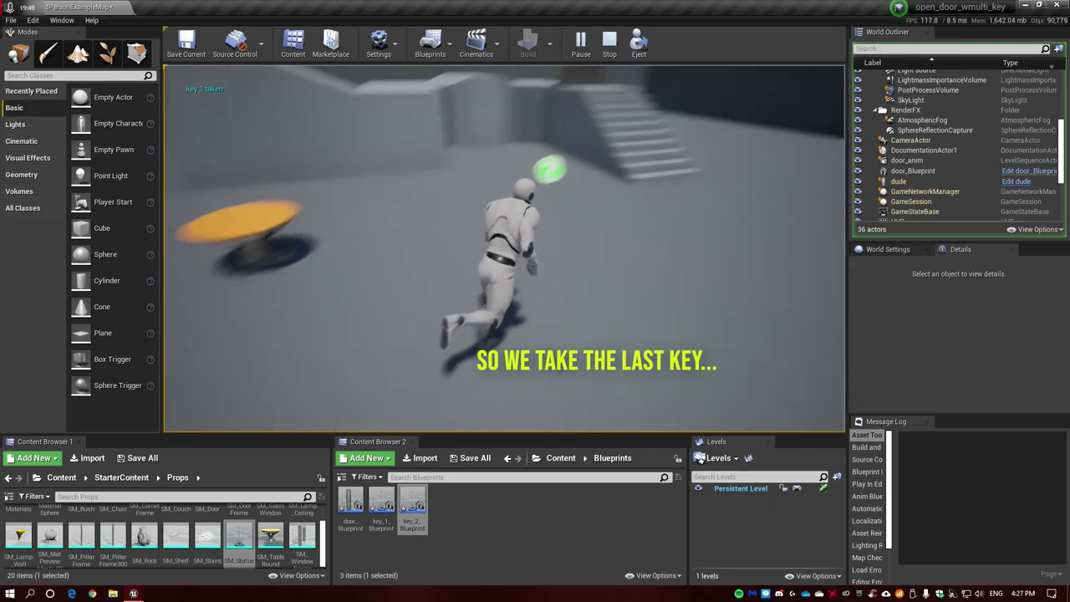
pyautogui.press('w')
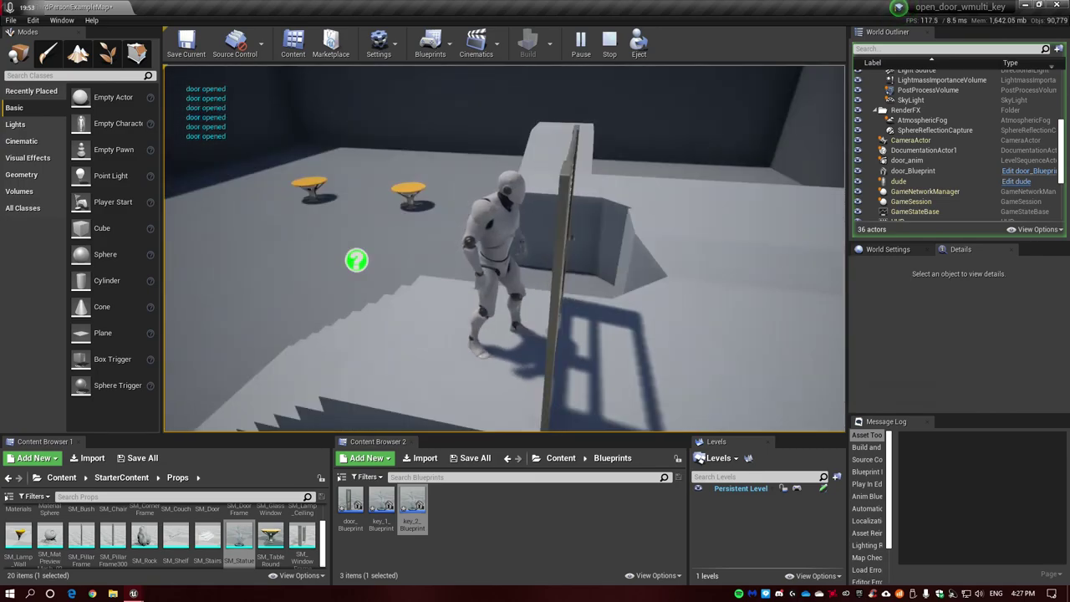
pyautogui.press('s')
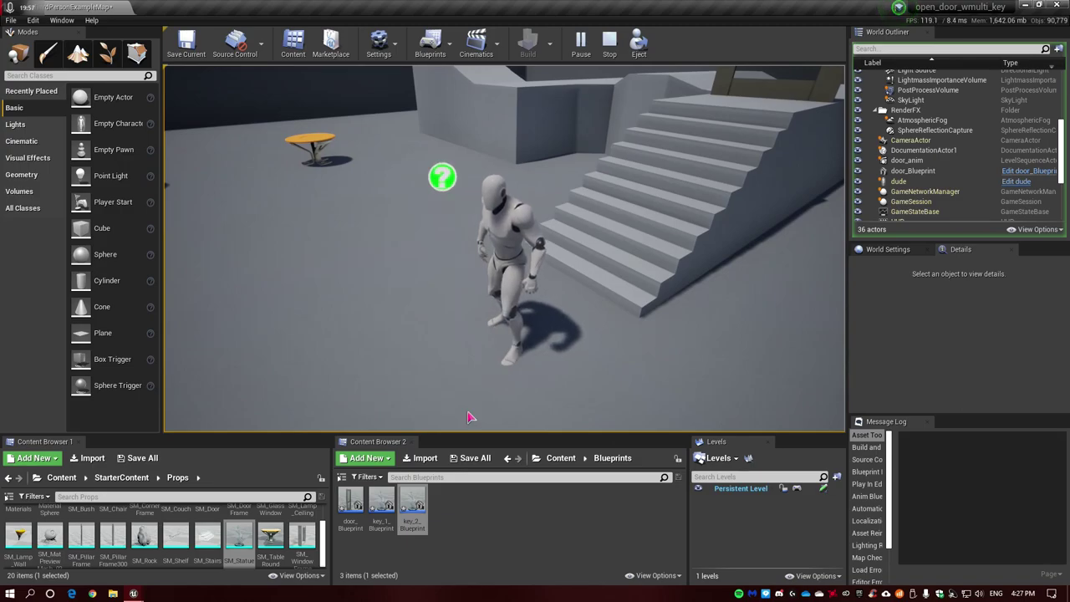
pyautogui.press('Escape')
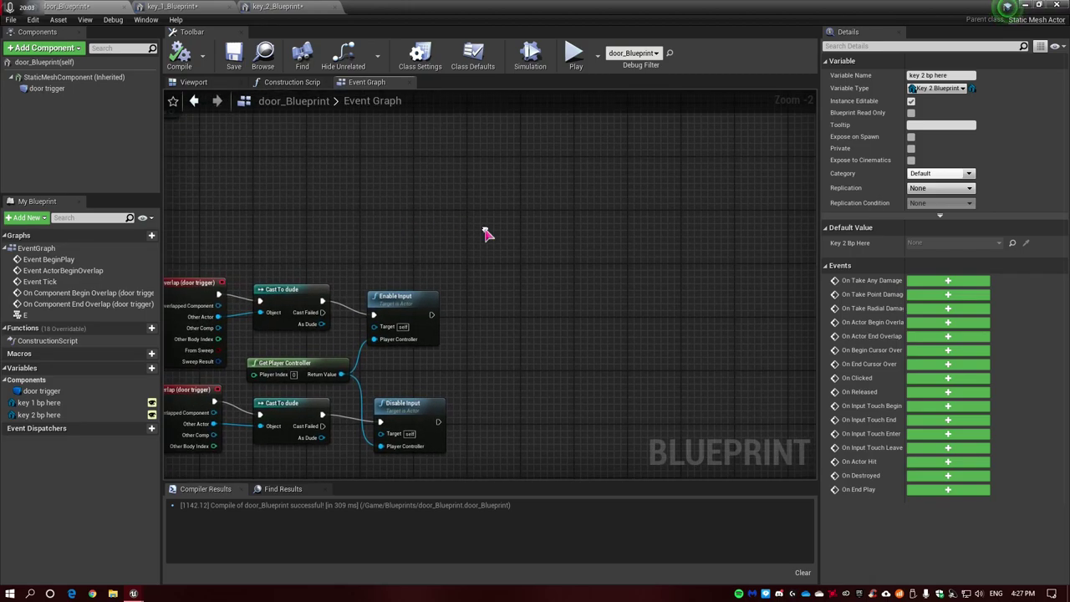
# Pan to empty space in door_Blueprint's Event Graph and bring up the add-node list for the custom event
pyautogui.moveTo(485, 232); pyautogui.dragTo(511, 197, button='right')
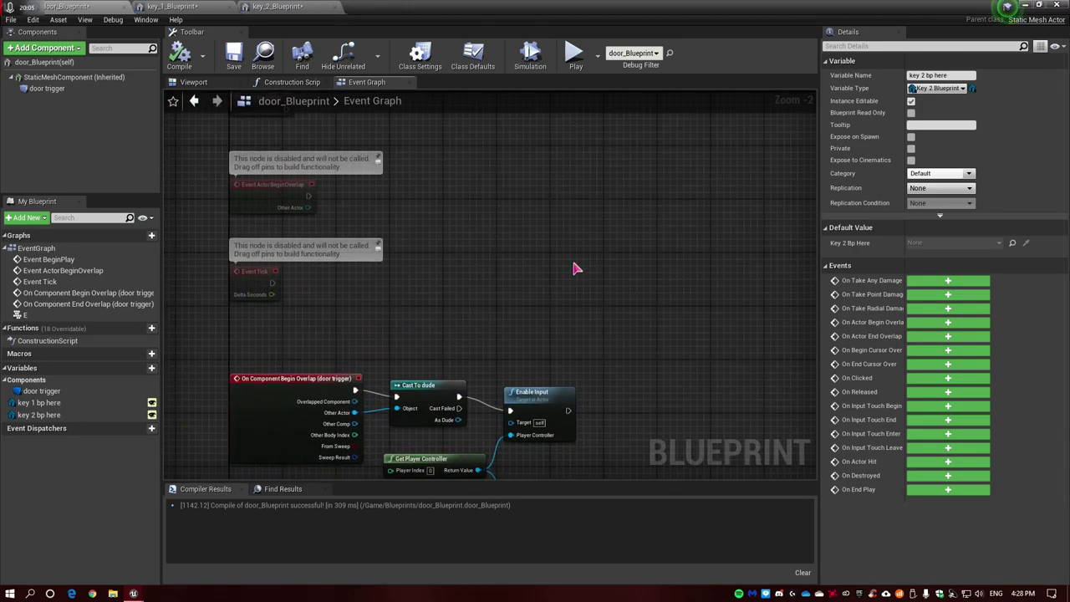
pyautogui.moveTo(403, 227); pyautogui.dragTo(427, 282, button='right')
pyautogui.rightClick(427, 284)
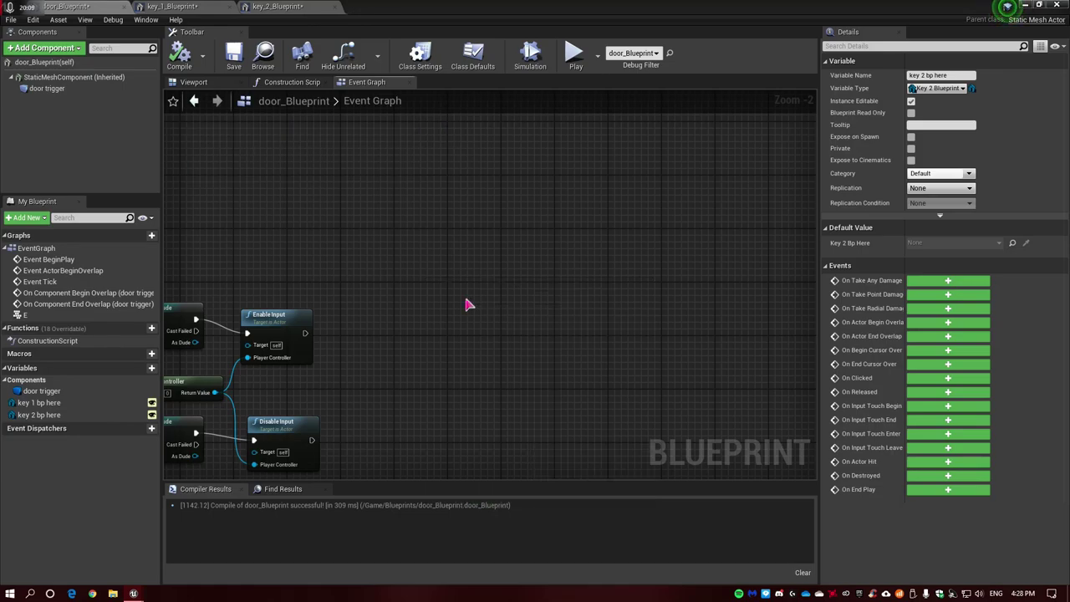
pyautogui.scroll(2, 444, 289)
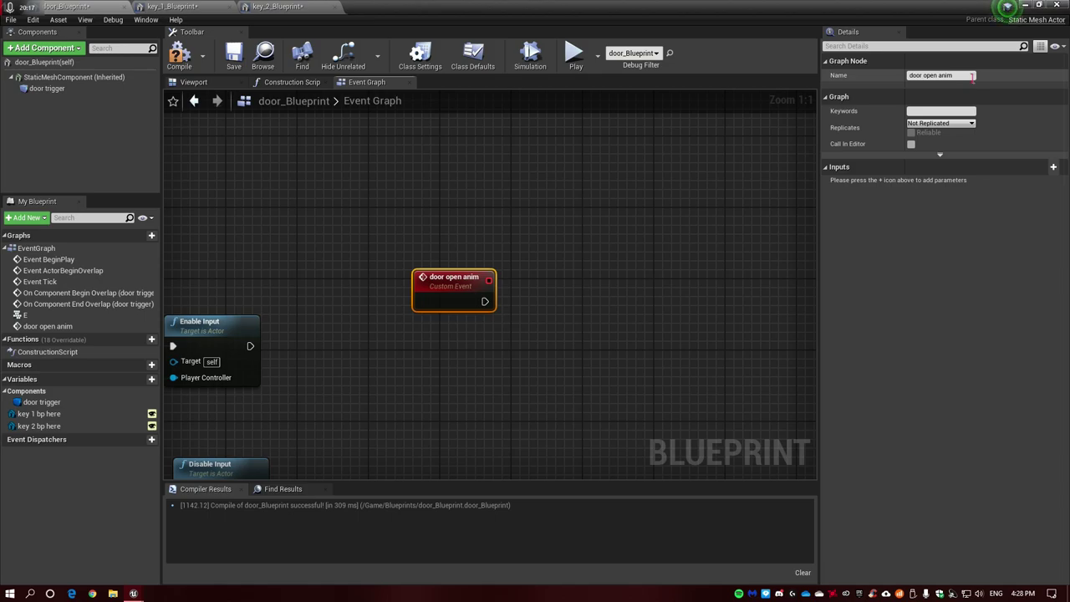
# Wire door open anim to a Create Level Sequence Player node set to door_anim
pyautogui.moveTo(486, 305); pyautogui.dragTo(535, 298)
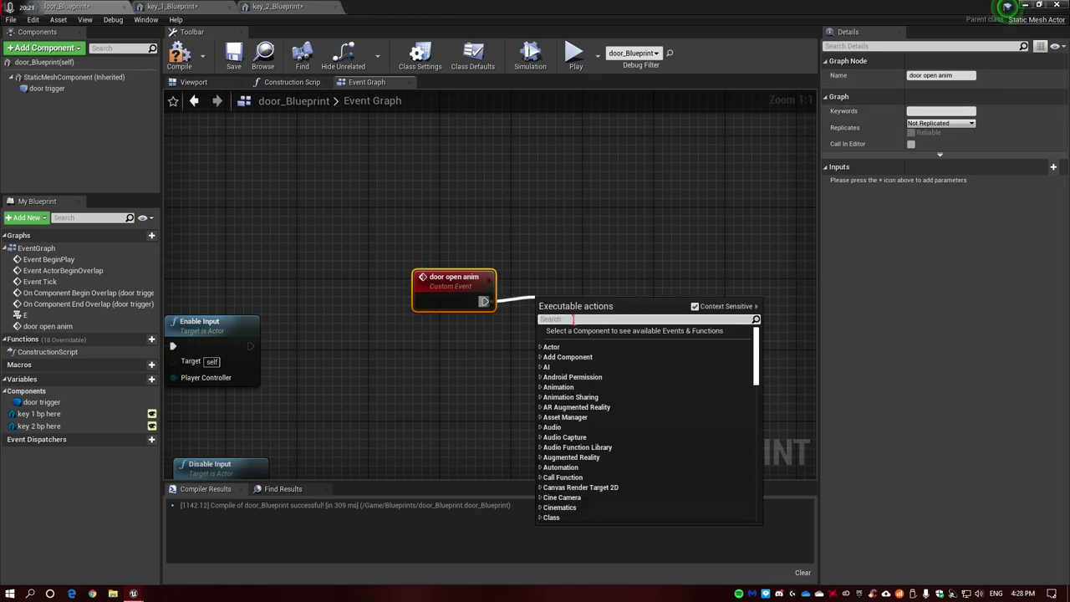
pyautogui.write('crea')
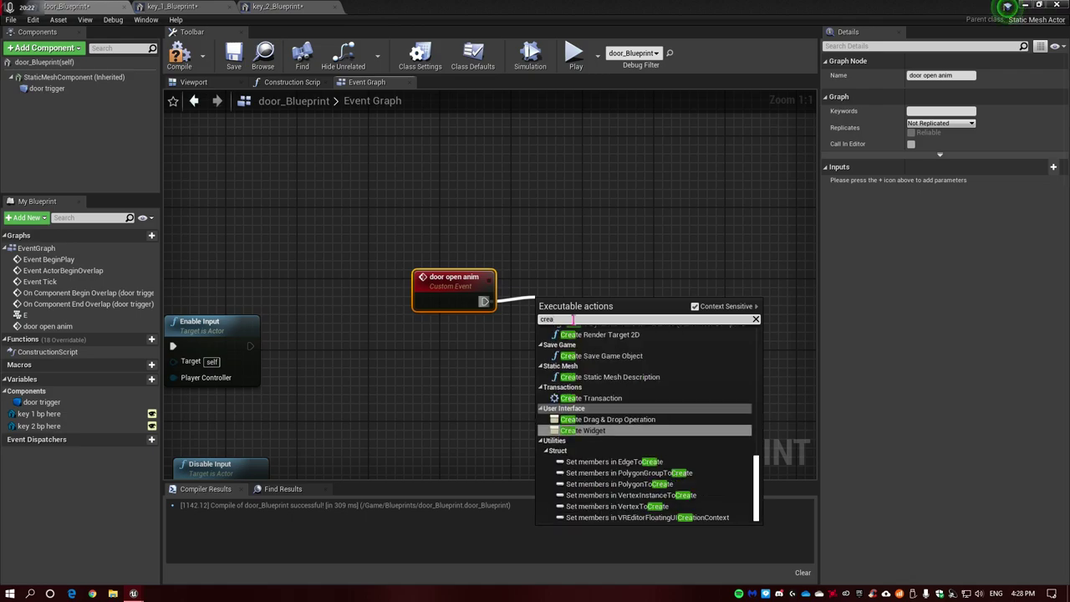
pyautogui.write('te sq')
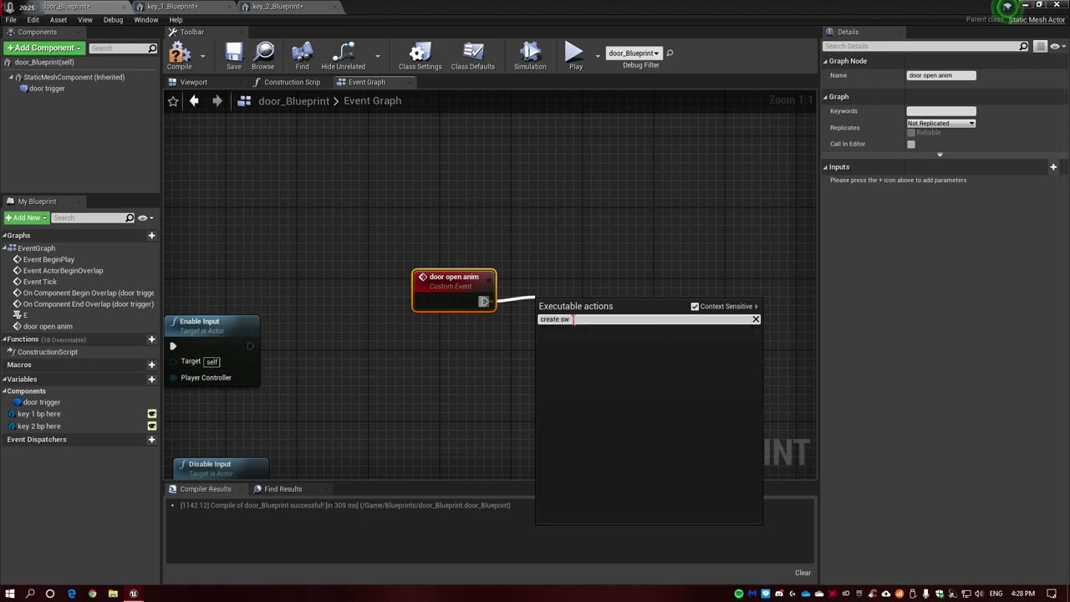
pyautogui.press('BackSpace')
pyautogui.write('eq')
pyautogui.press('Return')
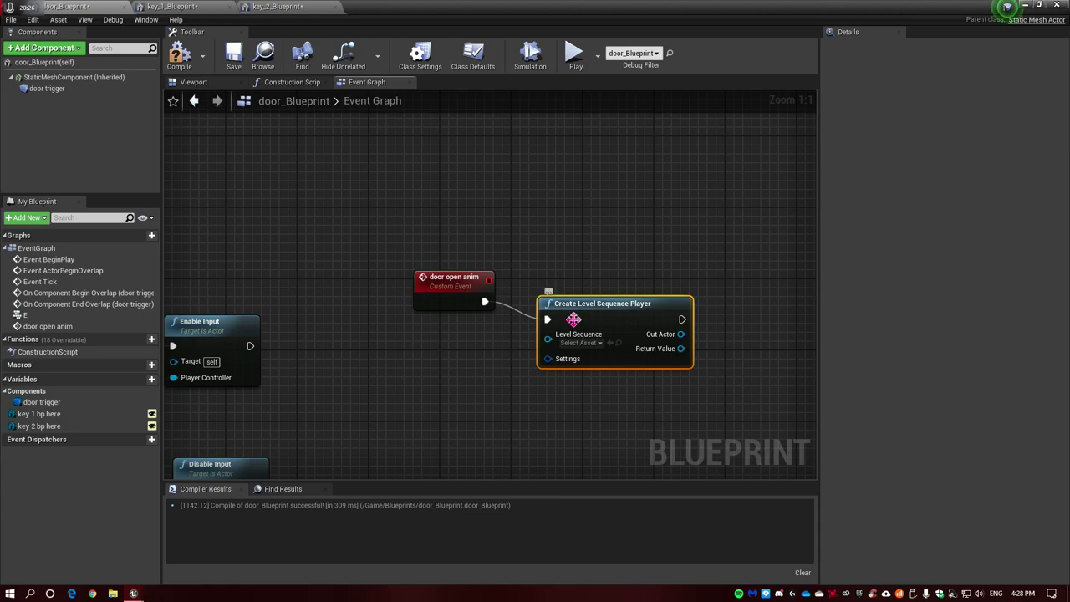
pyautogui.moveTo(574, 319); pyautogui.dragTo(565, 292)
pyautogui.moveTo(613, 332); pyautogui.dragTo(451, 332, button='right')
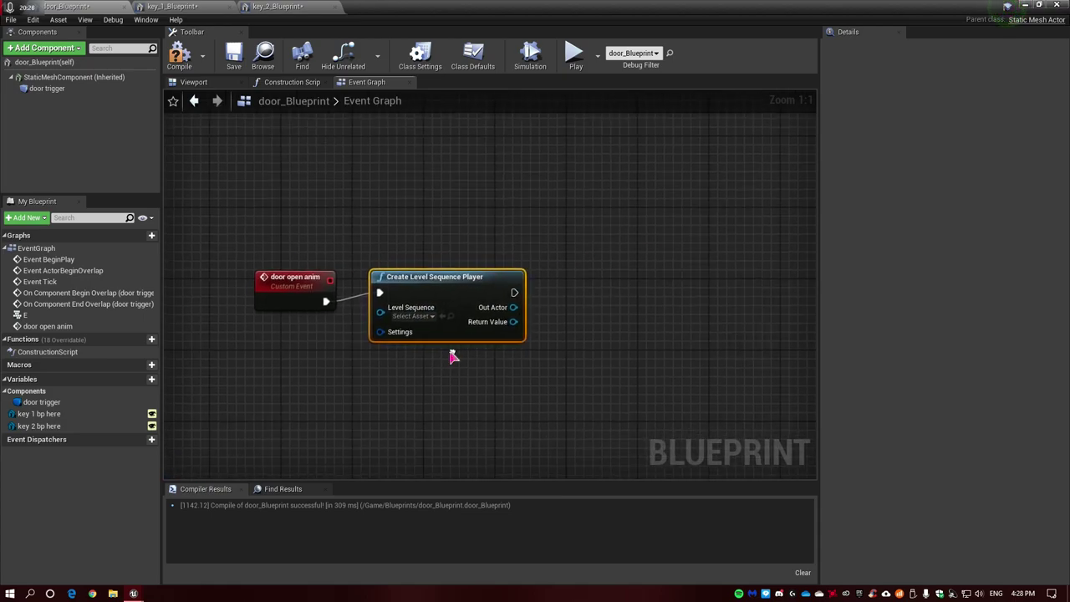
pyautogui.click(410, 315)
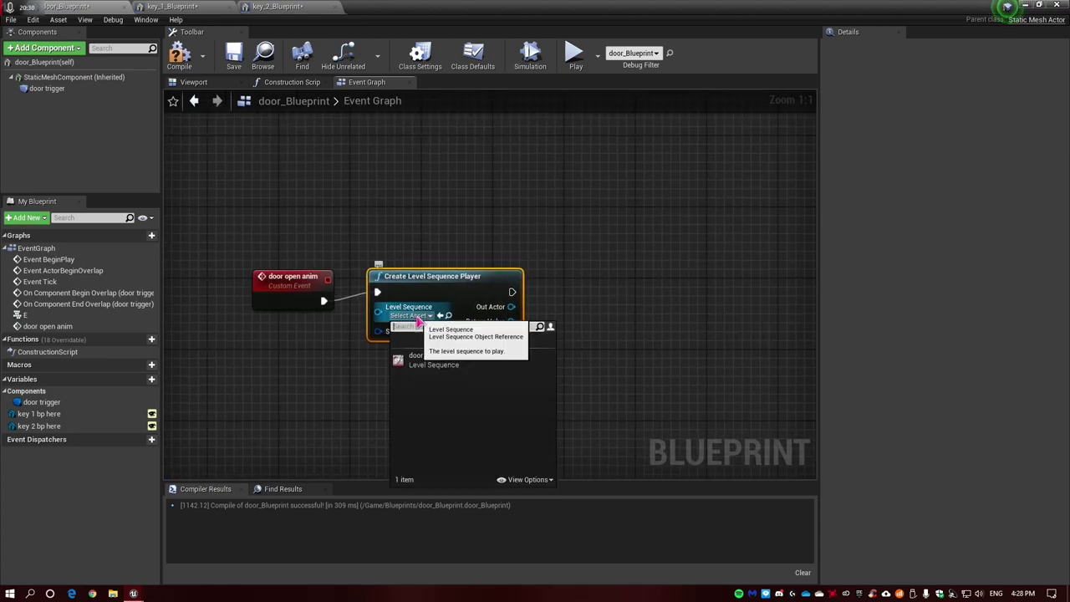
pyautogui.click(449, 368)
# Add a Play node driven by the sequence player's Return Value
pyautogui.moveTo(504, 321); pyautogui.dragTo(584, 328)
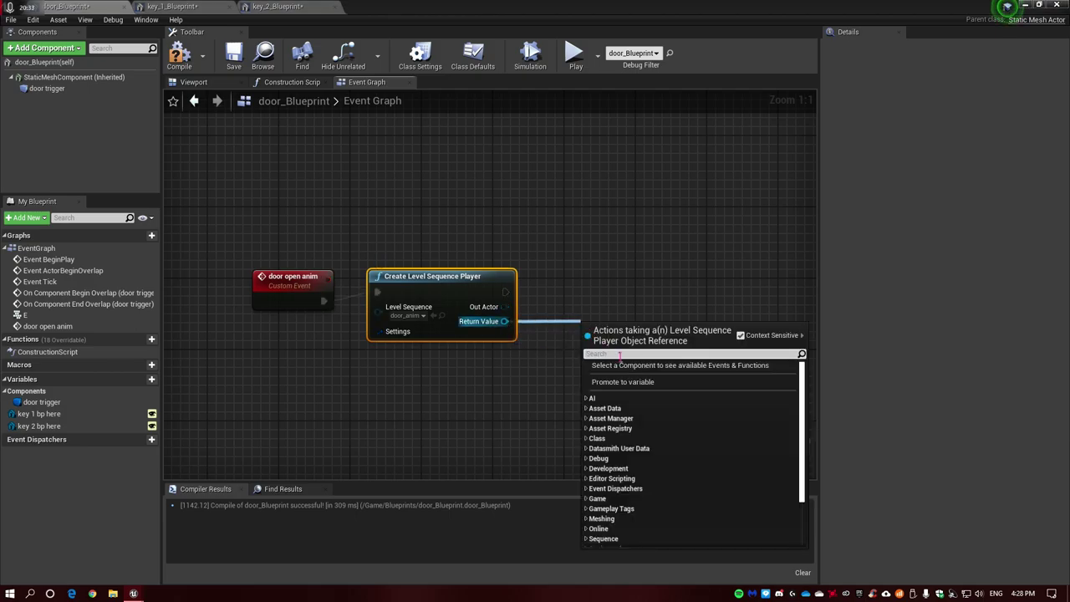
pyautogui.write('pla')
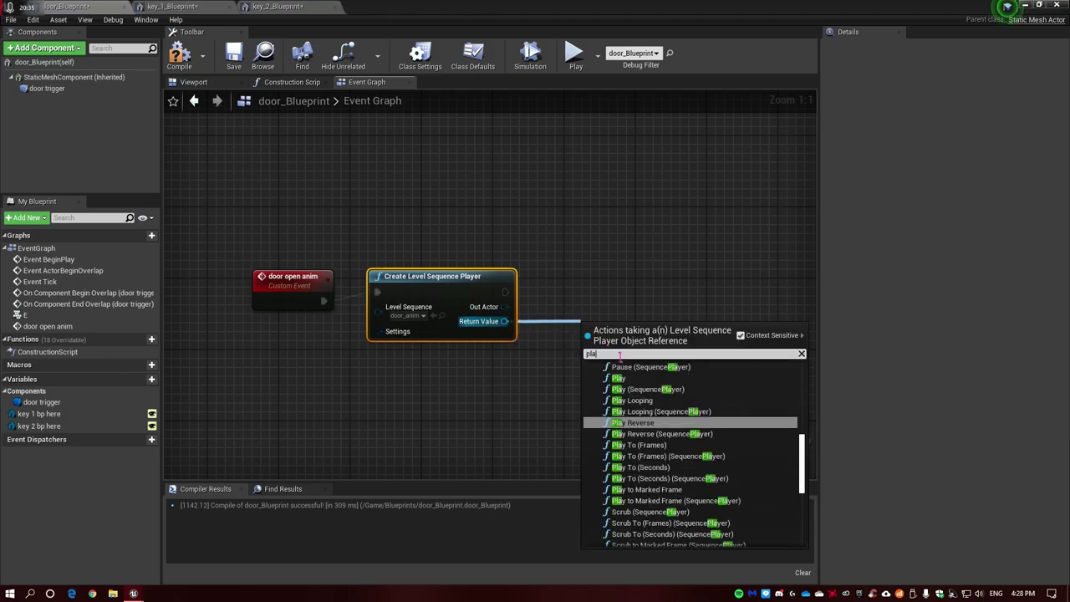
pyautogui.press('Up')
pyautogui.press('Up')
pyautogui.press('Up')
pyautogui.press('Up')
pyautogui.press('Return')
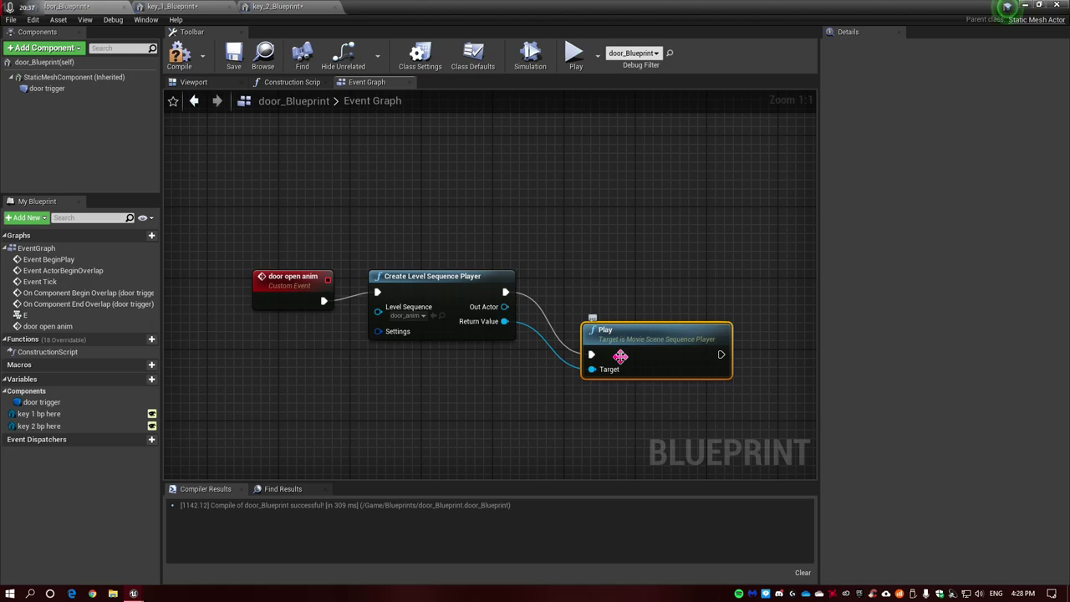
pyautogui.moveTo(620, 357); pyautogui.dragTo(585, 315)
pyautogui.moveTo(677, 357); pyautogui.dragTo(510, 359, button='right')
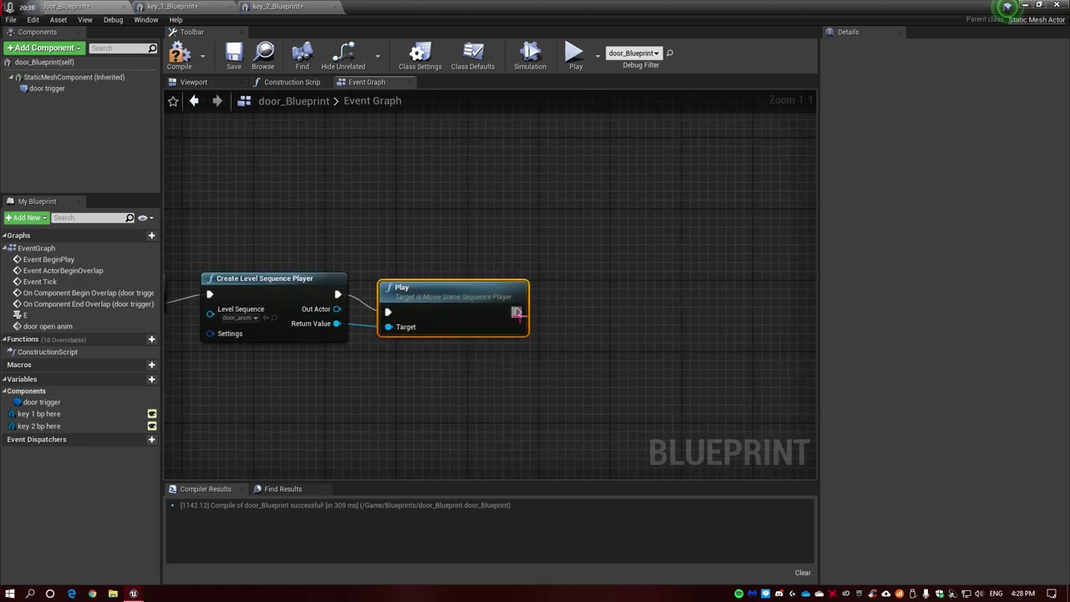
pyautogui.moveTo(568, 322); pyautogui.dragTo(569, 321)
pyautogui.write('dde')
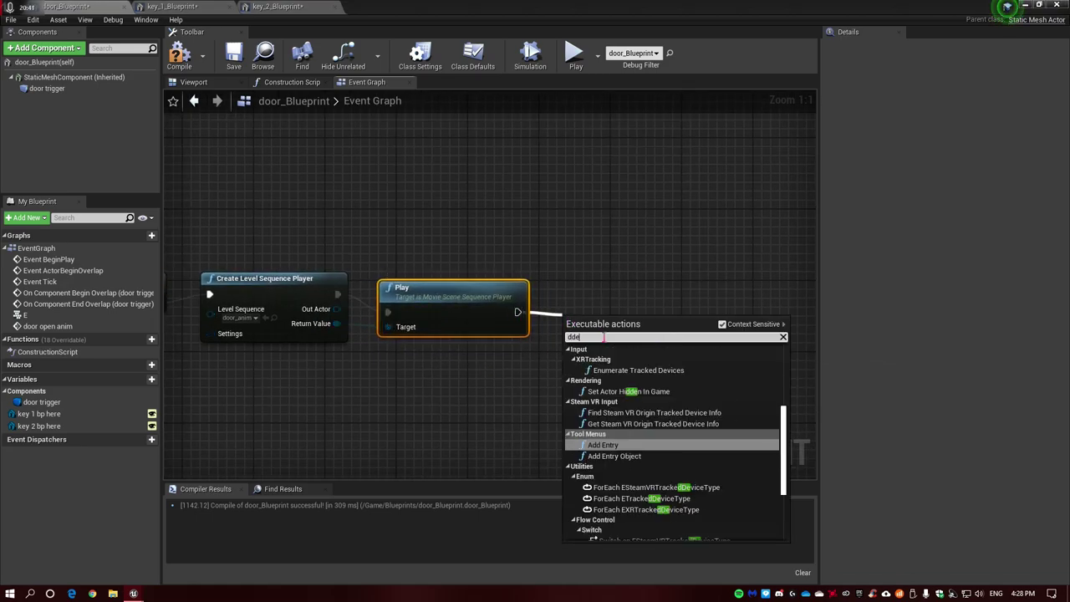
pyautogui.press('BackSpace')
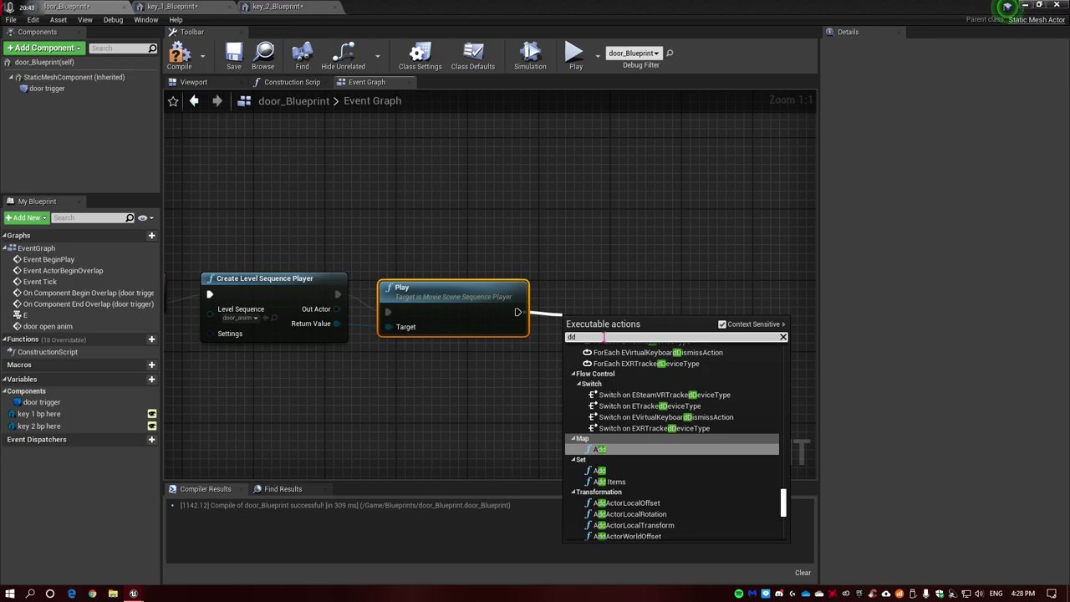
pyautogui.click(603, 287)
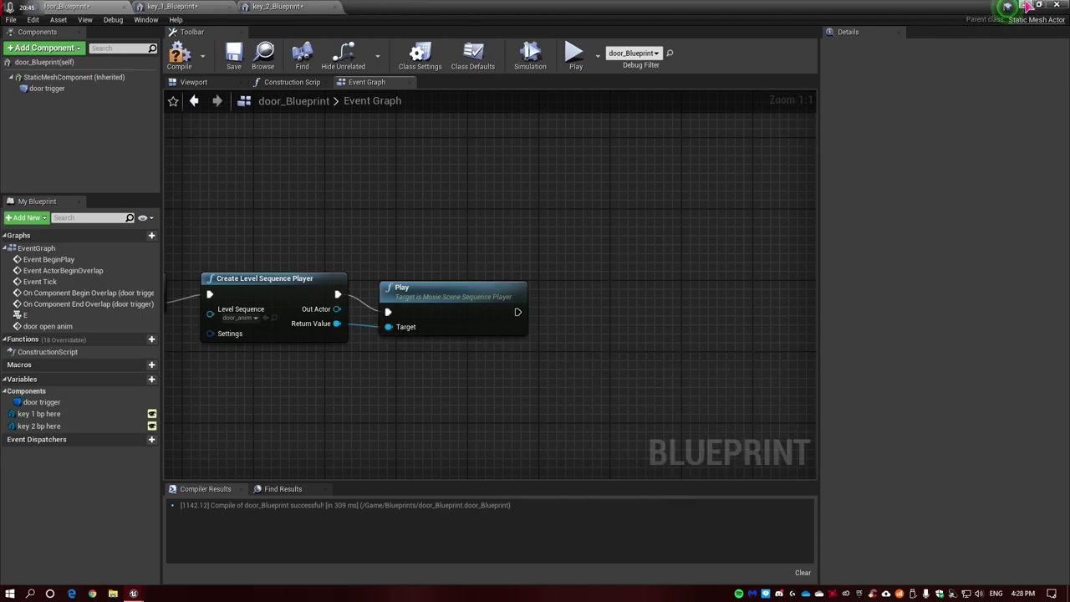
# Call Door Open Anim after the 'door opened' Print String, then start a play-test
pyautogui.moveTo(576, 216); pyautogui.dragTo(733, 148, button='right')
pyautogui.scroll(-3, 357, 249)
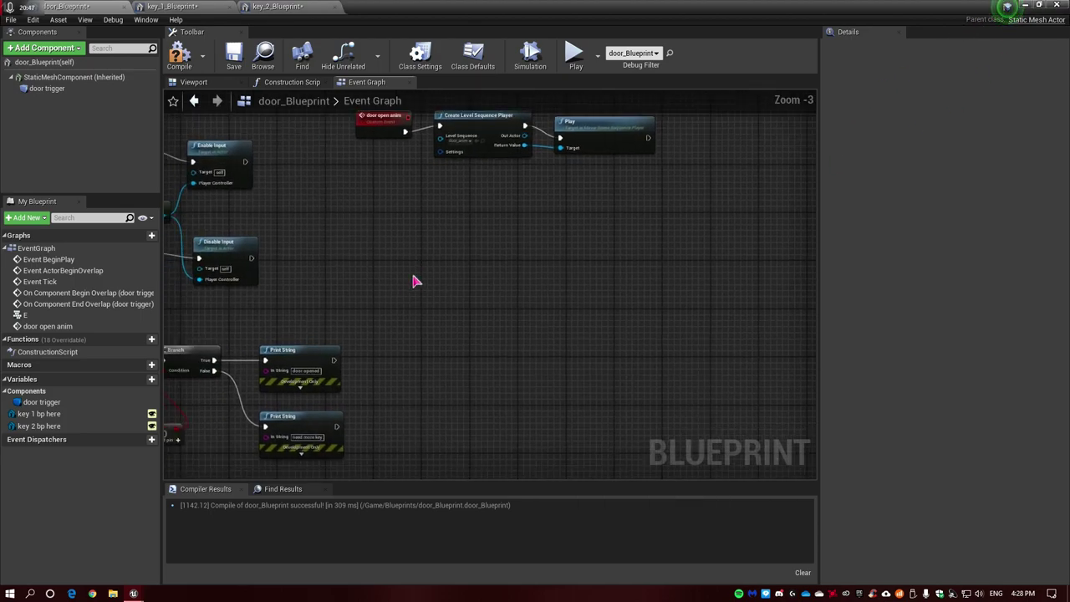
pyautogui.scroll(3, 262, 370)
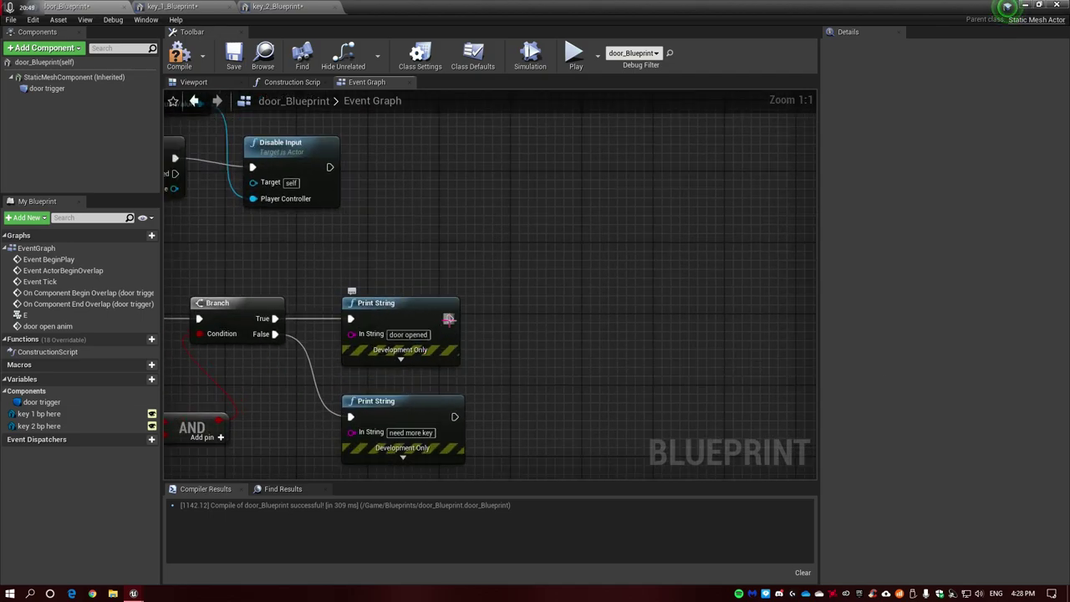
pyautogui.moveTo(449, 319); pyautogui.dragTo(492, 318)
pyautogui.write('anim')
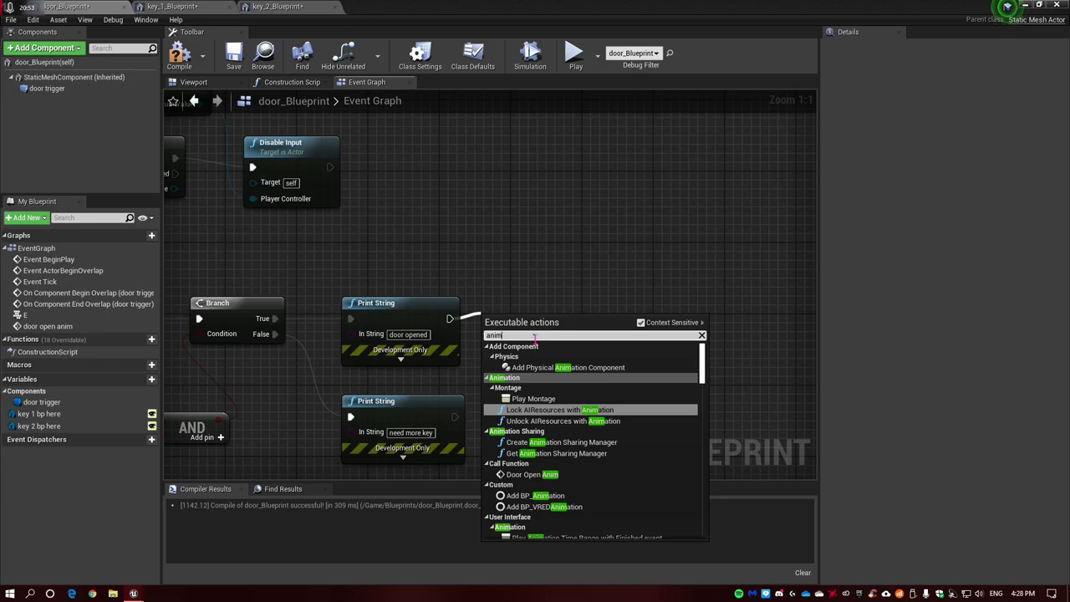
pyautogui.click(539, 474)
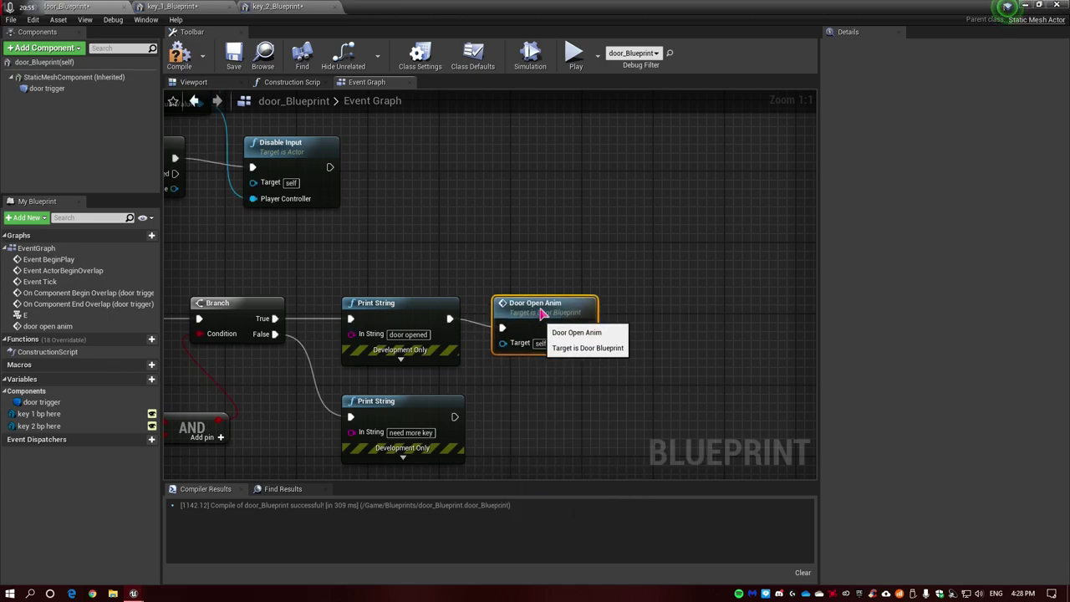
pyautogui.moveTo(547, 300); pyautogui.dragTo(548, 308)
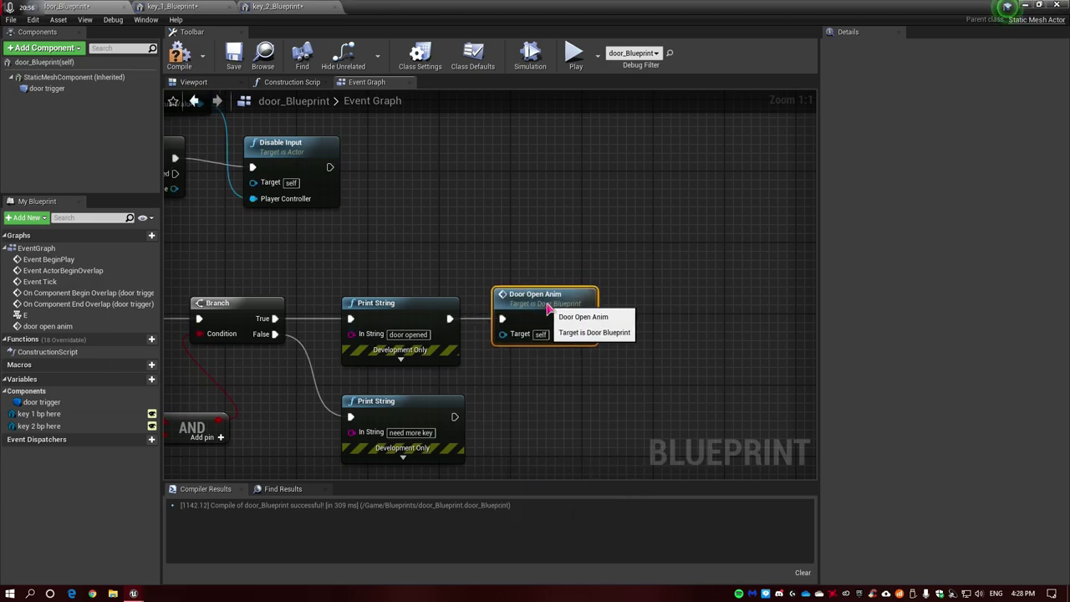
pyautogui.click(1027, 7)
pyautogui.click(576, 40)
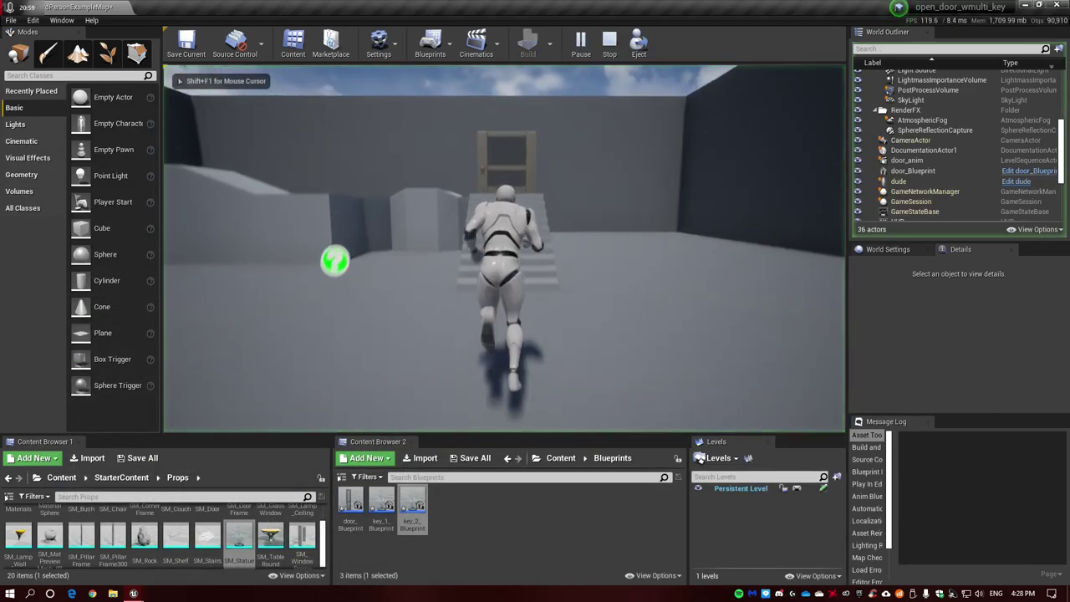
# Run to the door, collect both yellow keys, and return to the door to see 'door opened'
pyautogui.press('w')
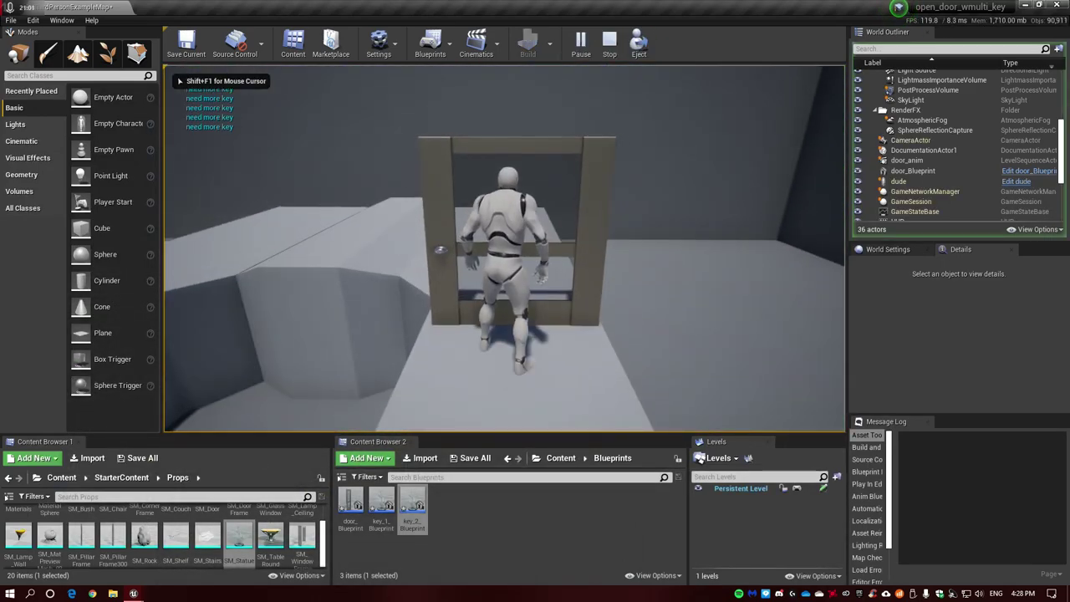
pyautogui.press('a')
pyautogui.press('w')
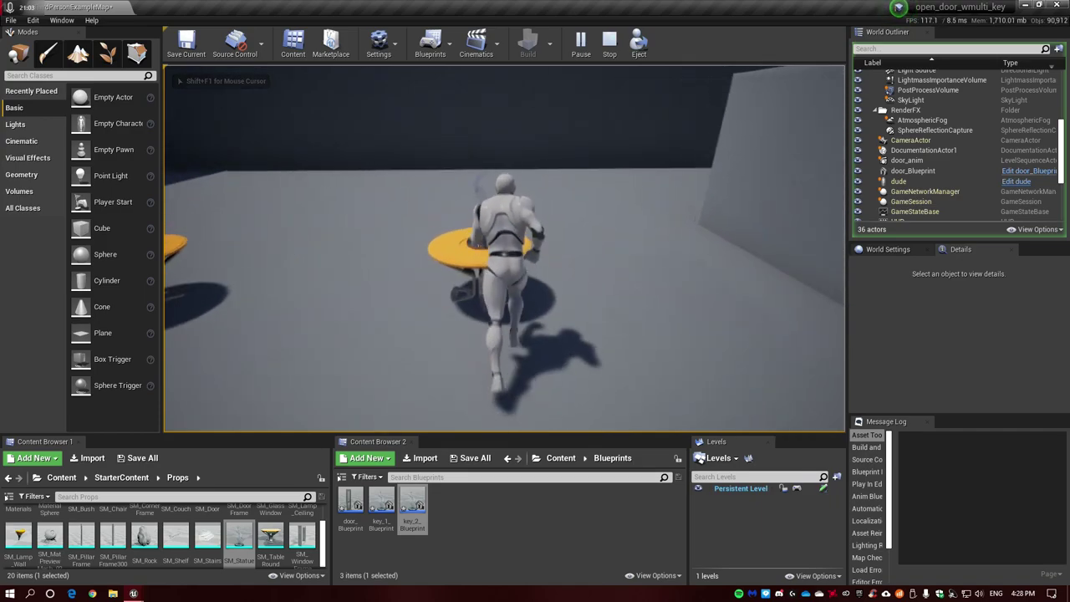
pyautogui.press('w')
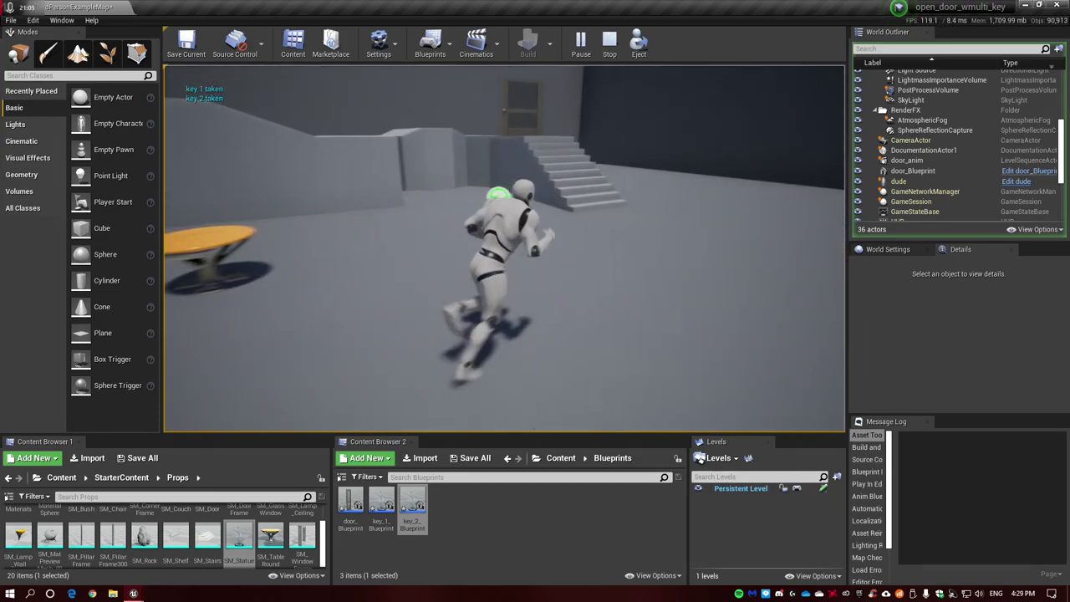
pyautogui.press('w')
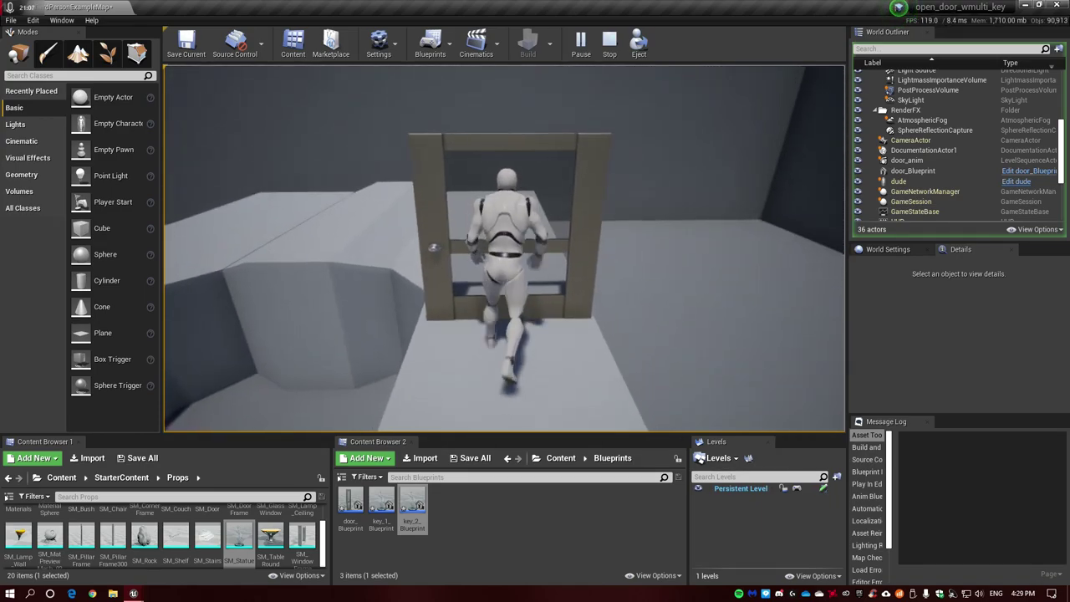
pyautogui.press('e')
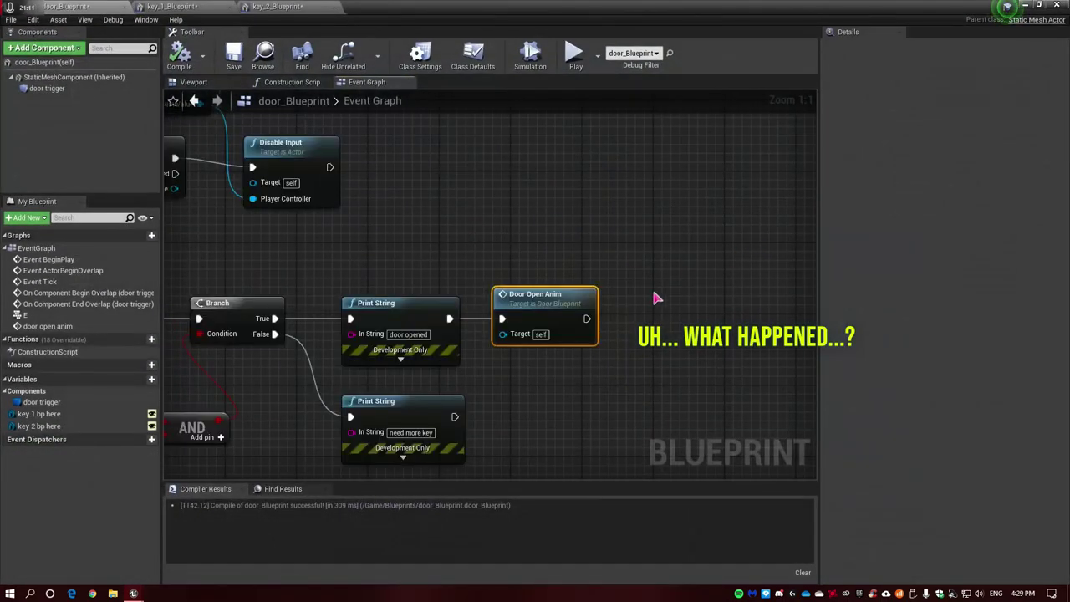
# Recompile door_Blueprint after checking the door open anim chain
pyautogui.scroll(-4, 468, 349)
pyautogui.moveTo(402, 393); pyautogui.dragTo(468, 334, button='right')
pyautogui.scroll(3, 494, 311)
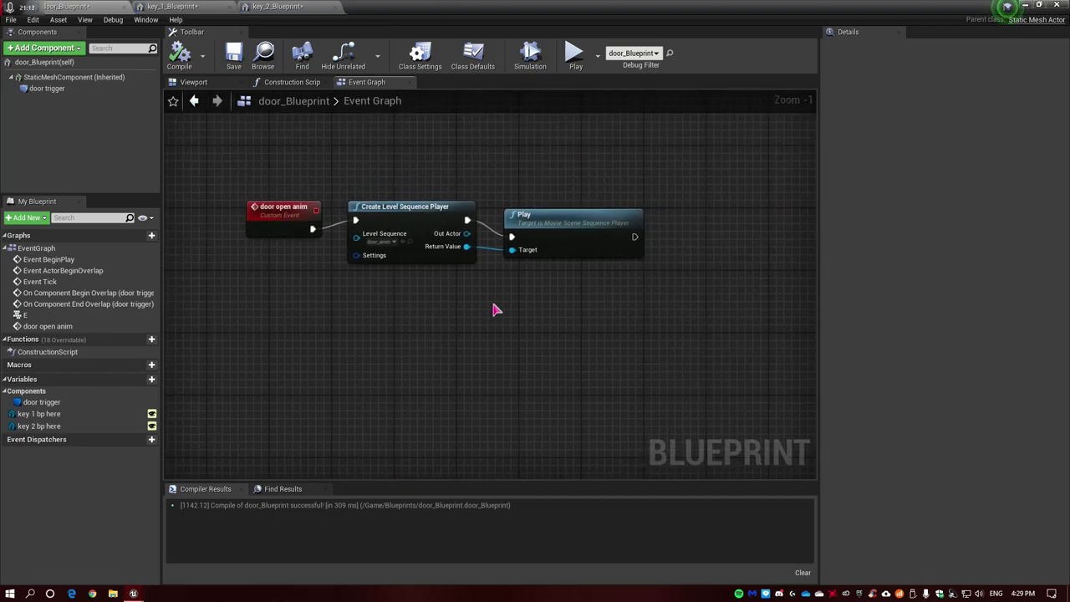
pyautogui.click(178, 65)
pyautogui.scroll(-1, 599, 246)
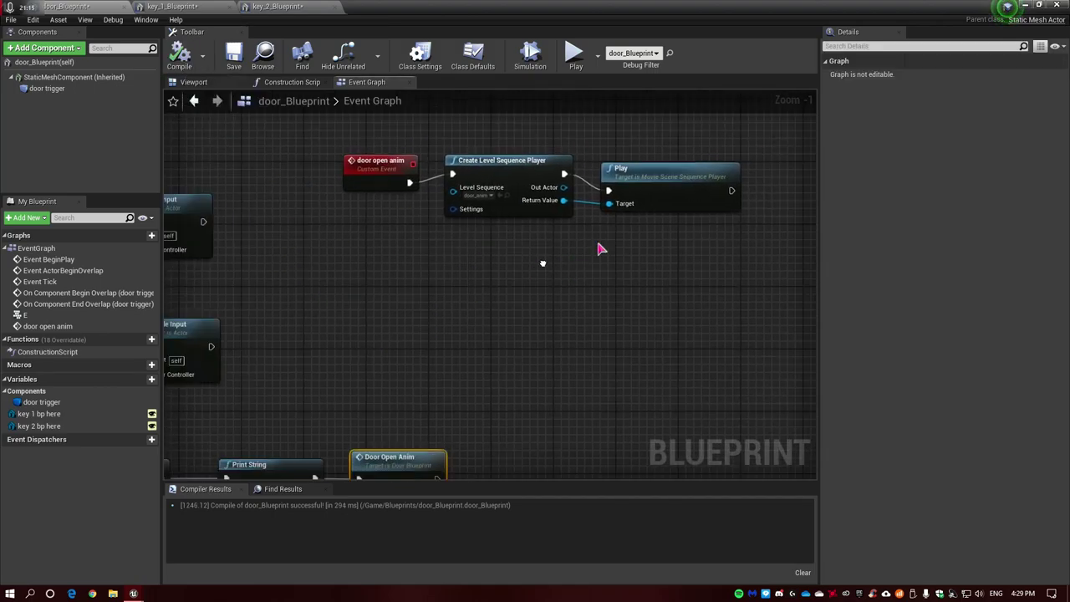
# Return to the level editor and navigate up to the Content folder
pyautogui.click(1025, 7)
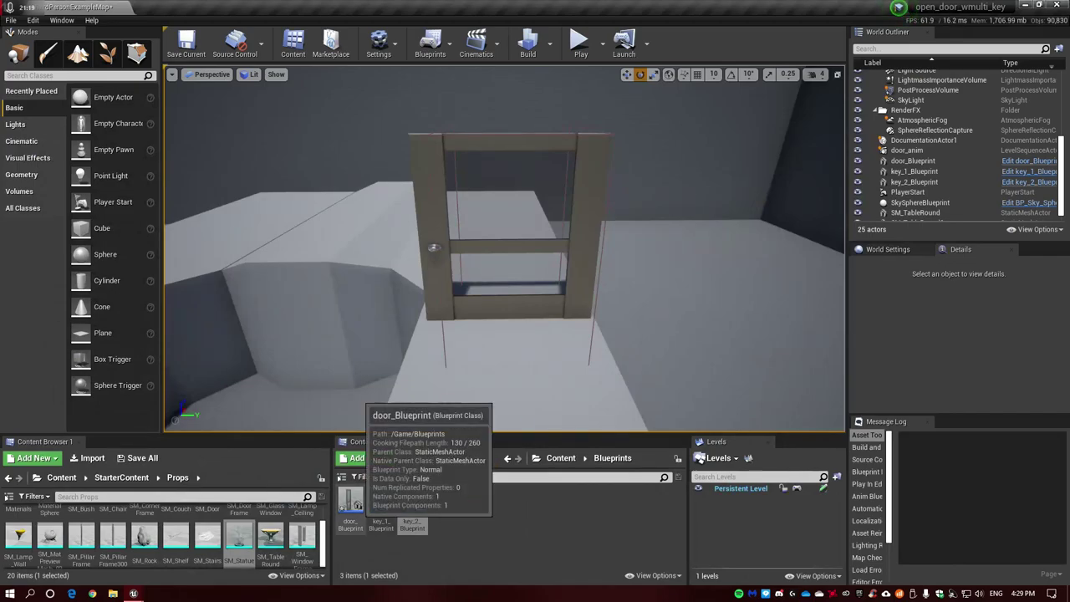
pyautogui.doubleClick(359, 514)
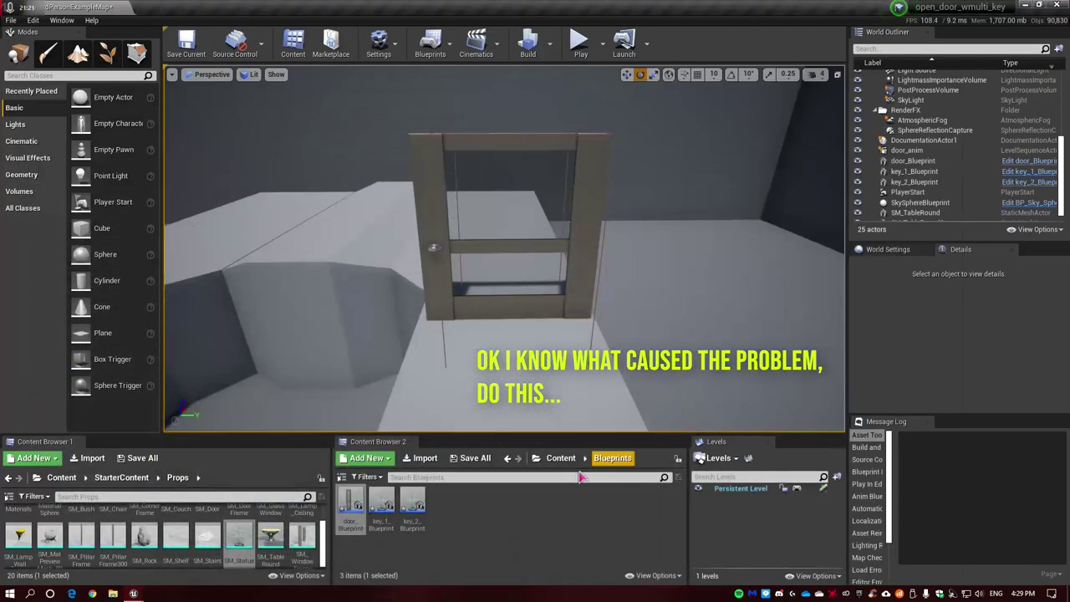
pyautogui.click(551, 466)
# Open door_anim from the ANimations folder, selecting its door track and the door_Blueprint actor
pyautogui.doubleClick(351, 502)
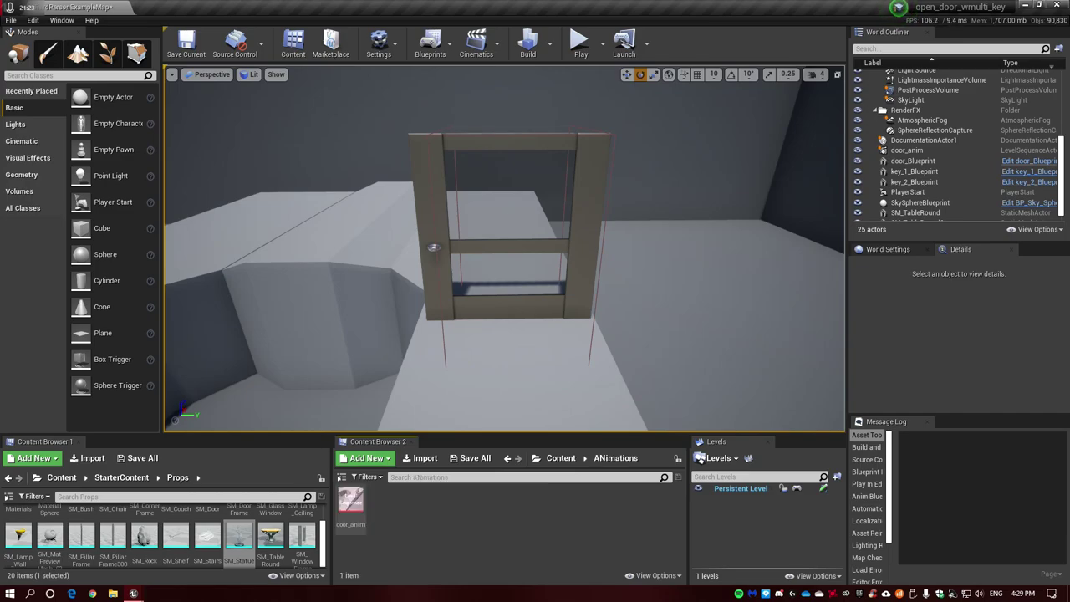
pyautogui.doubleClick(358, 517)
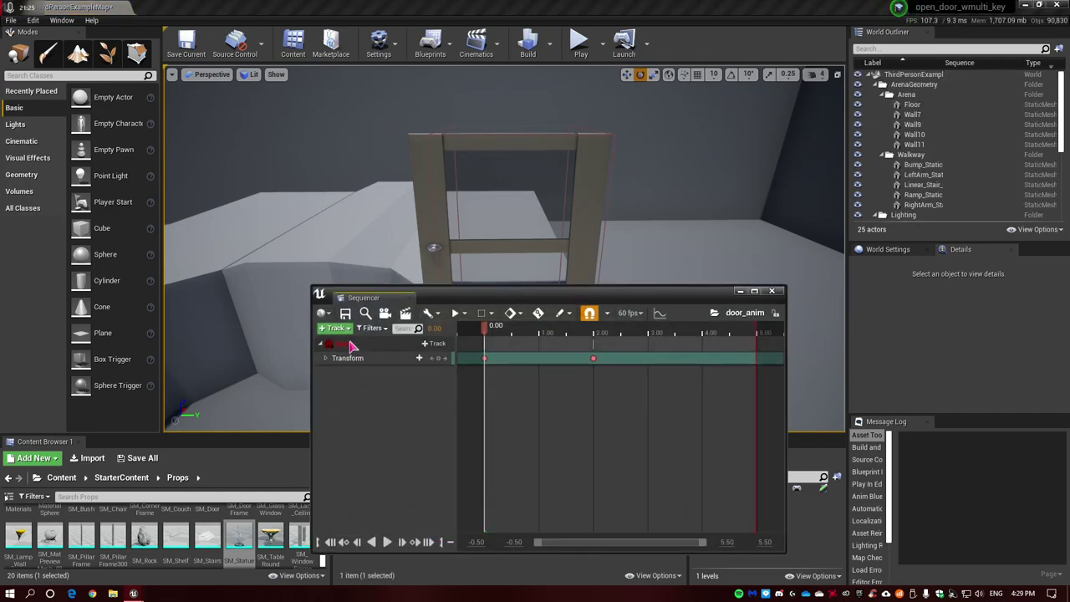
pyautogui.click(334, 344)
pyautogui.scroll(-5, 920, 167)
pyautogui.click(913, 156)
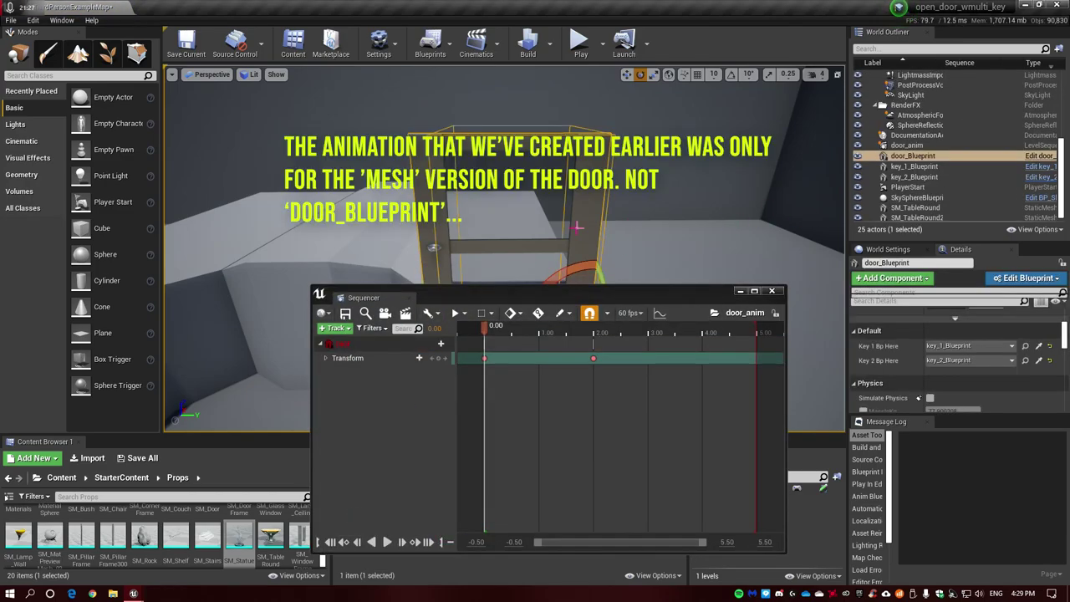
pyautogui.click(359, 346)
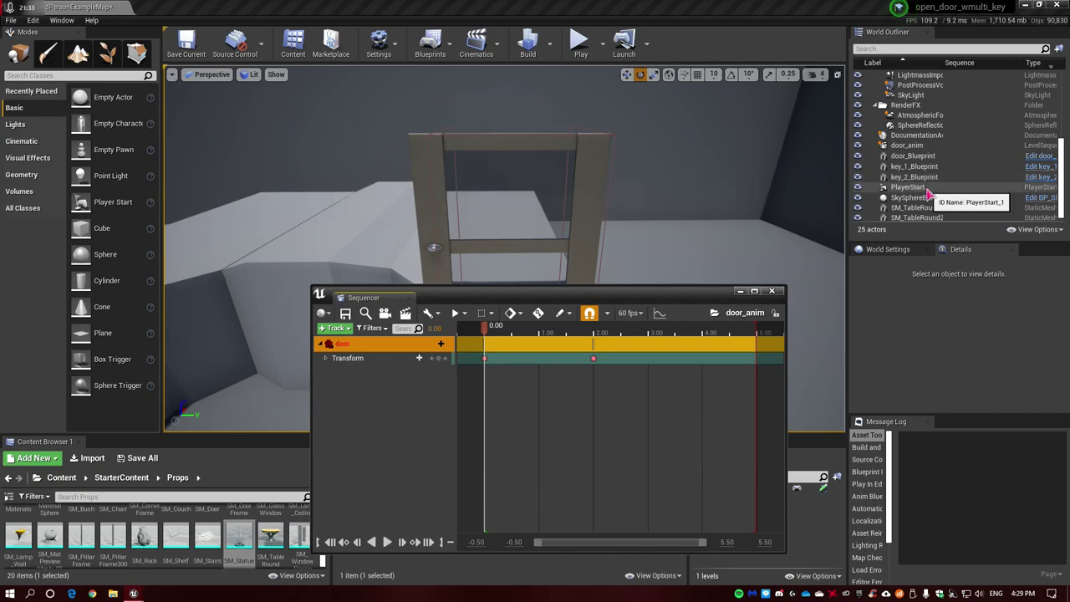
pyautogui.click(911, 155)
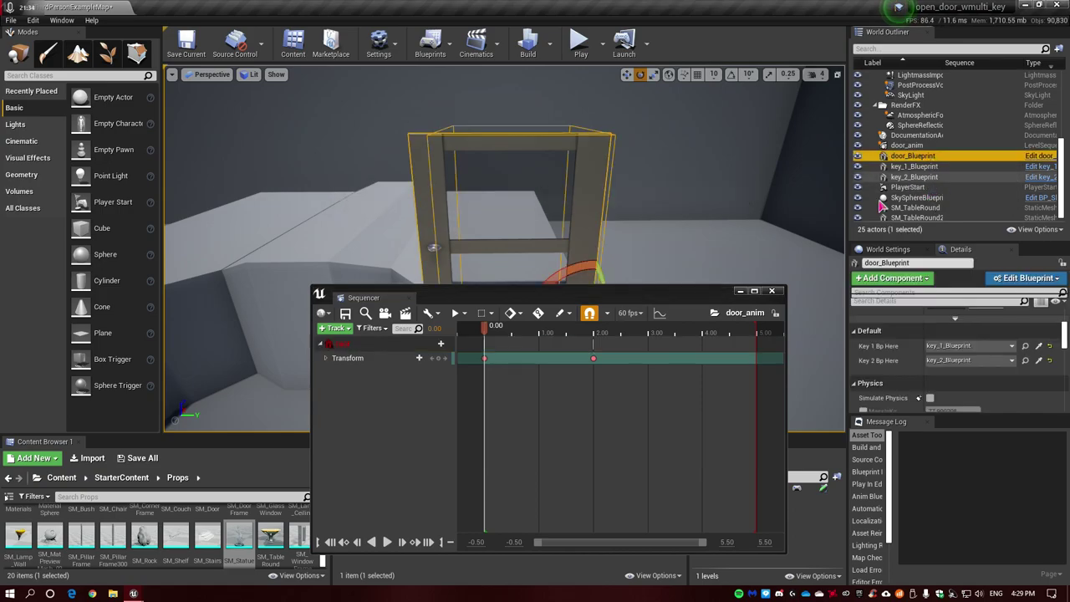
# Assign the door track to the door_Blueprint actor
pyautogui.rightClick(390, 344)
pyautogui.moveTo(402, 62)
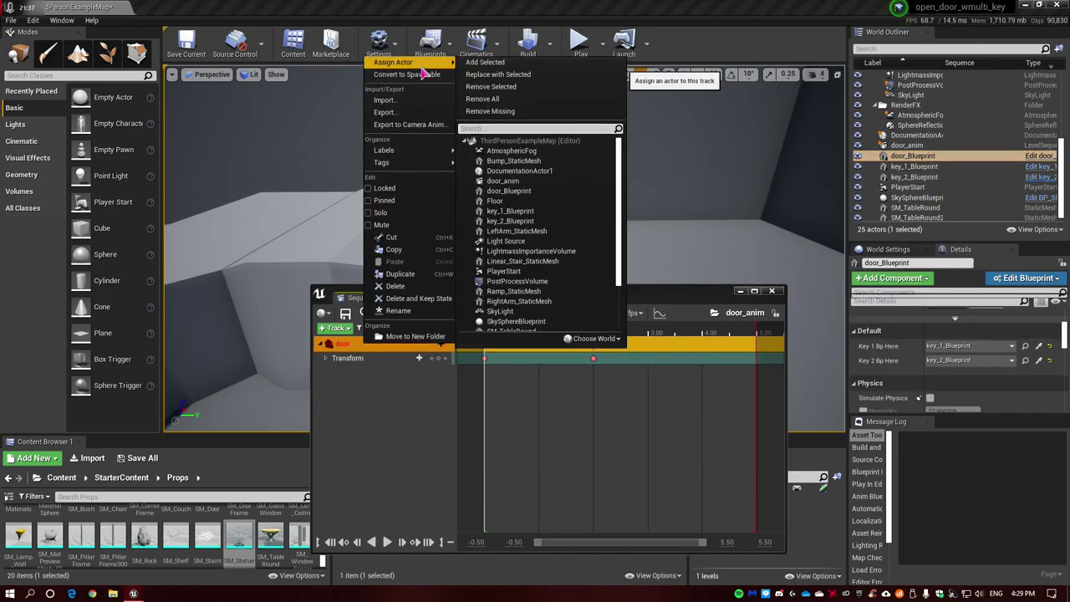
pyautogui.click(518, 75)
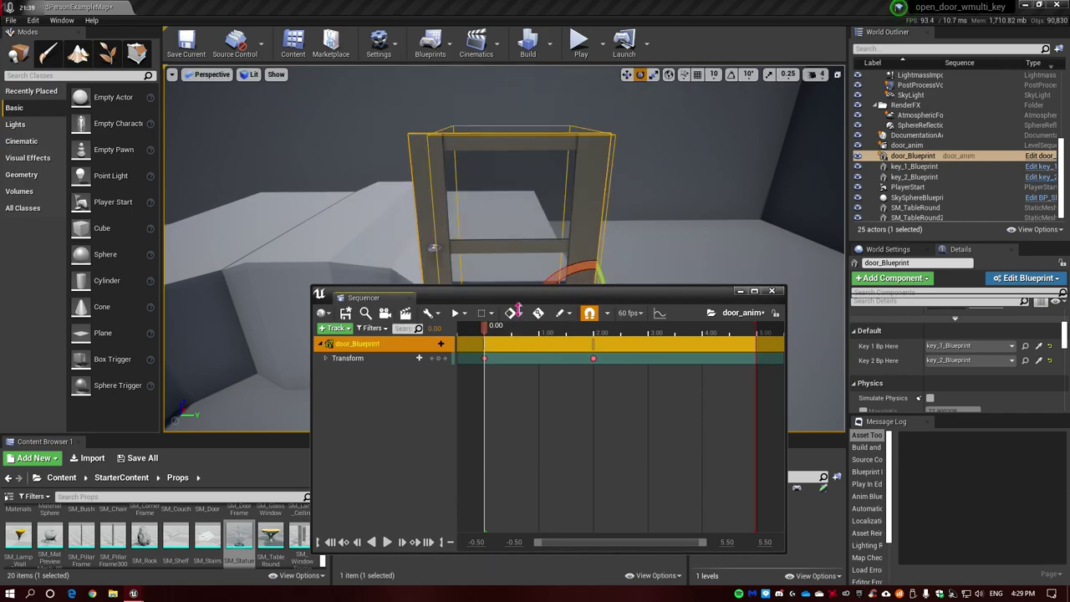
# Scrub to confirm the door swings open, close Sequencer, and start a play-test
pyautogui.moveTo(485, 329)
pyautogui.mouseDown()
pyautogui.moveTo(642, 333)
pyautogui.moveTo(488, 333)
pyautogui.mouseUp()
pyautogui.click(343, 455)
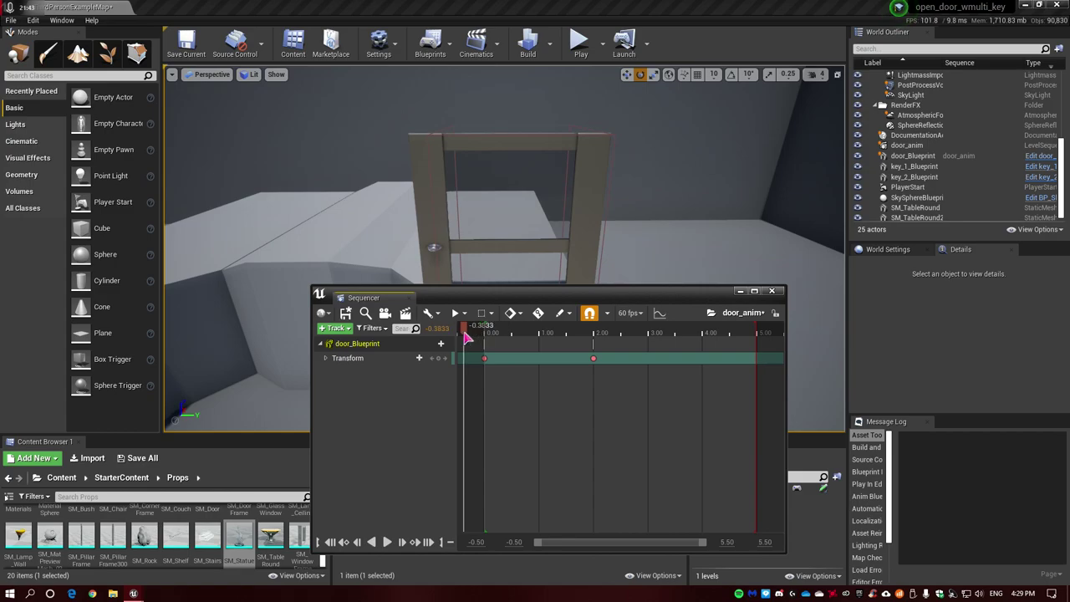
pyautogui.click(771, 290)
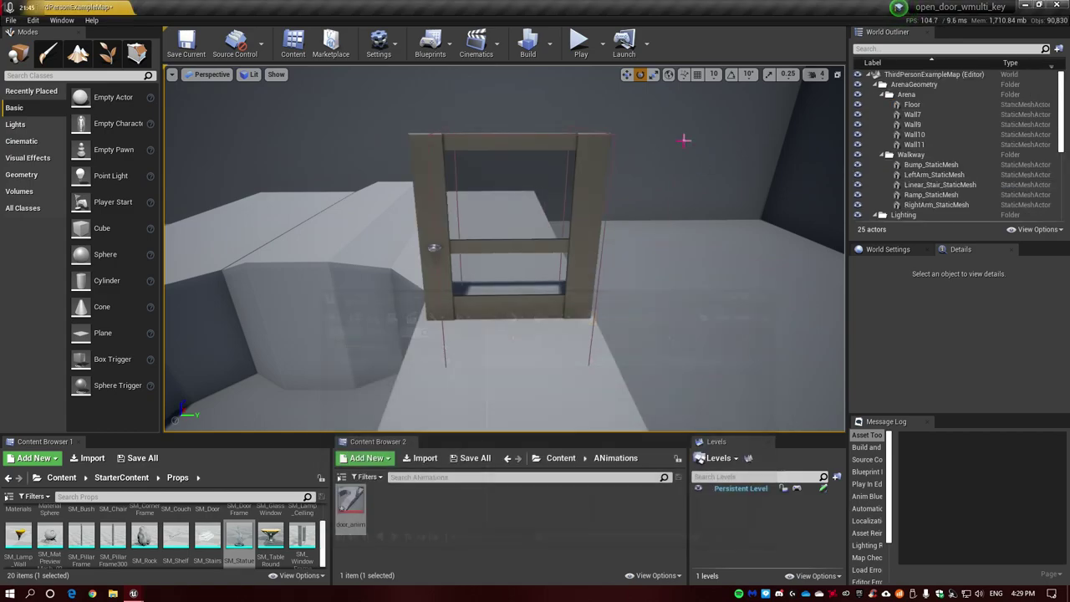
pyautogui.click(580, 42)
# Run over both keys up to the doorway, watch the door open, then end the play-test with Esc
pyautogui.press('w')
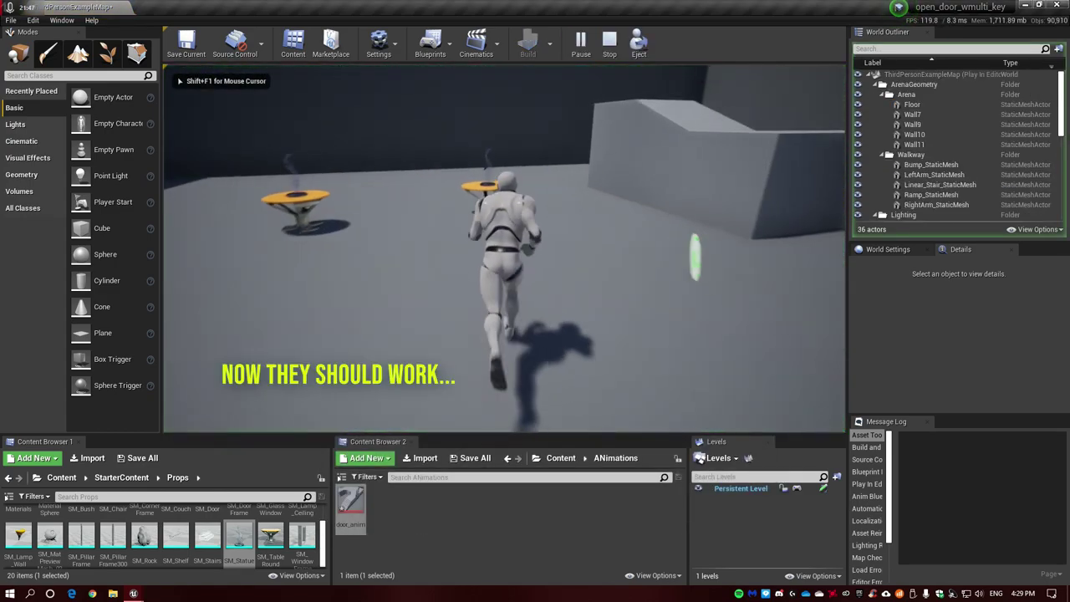
pyautogui.press('w')
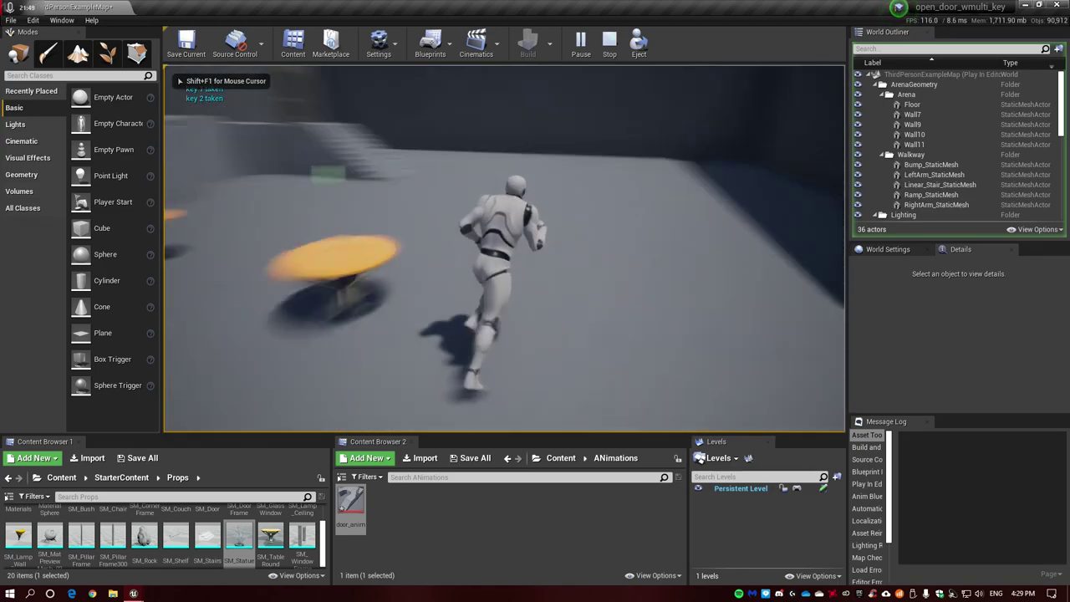
pyautogui.press('w')
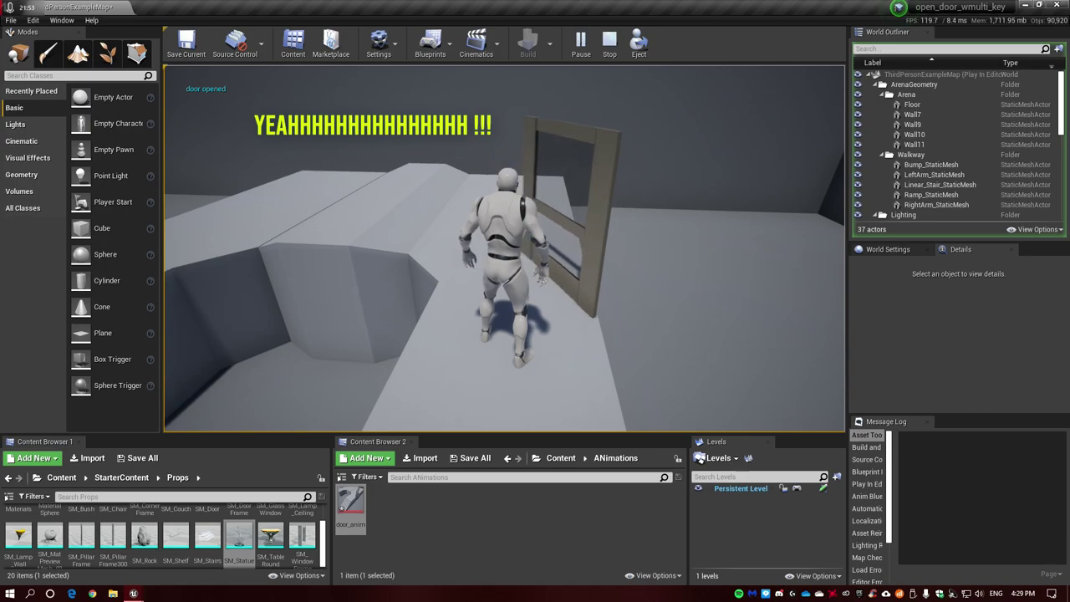
pyautogui.press('s')
pyautogui.press('s')
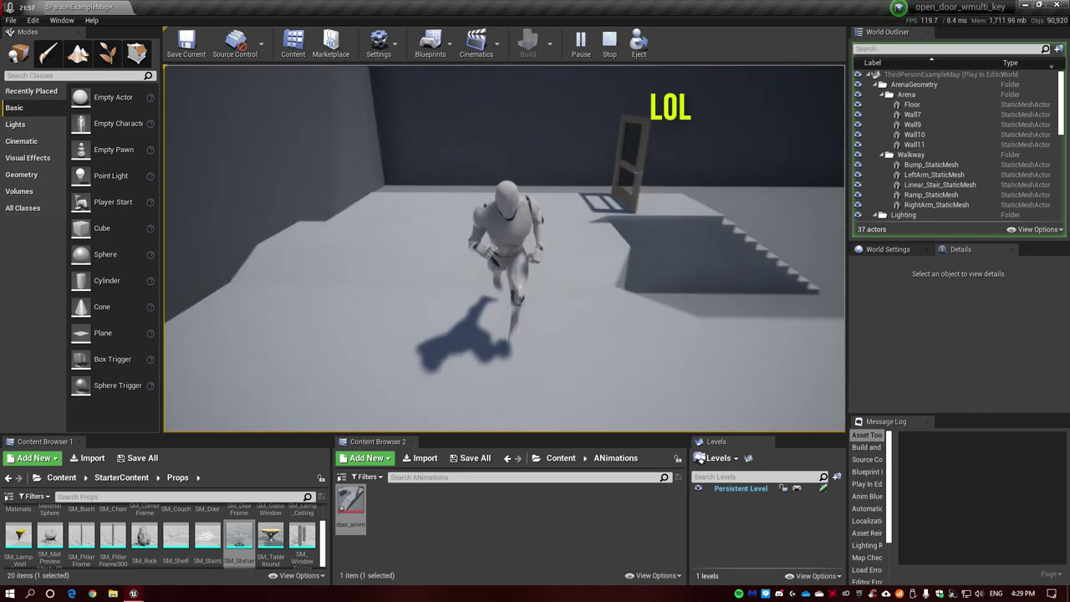
pyautogui.press('w')
pyautogui.press('w')
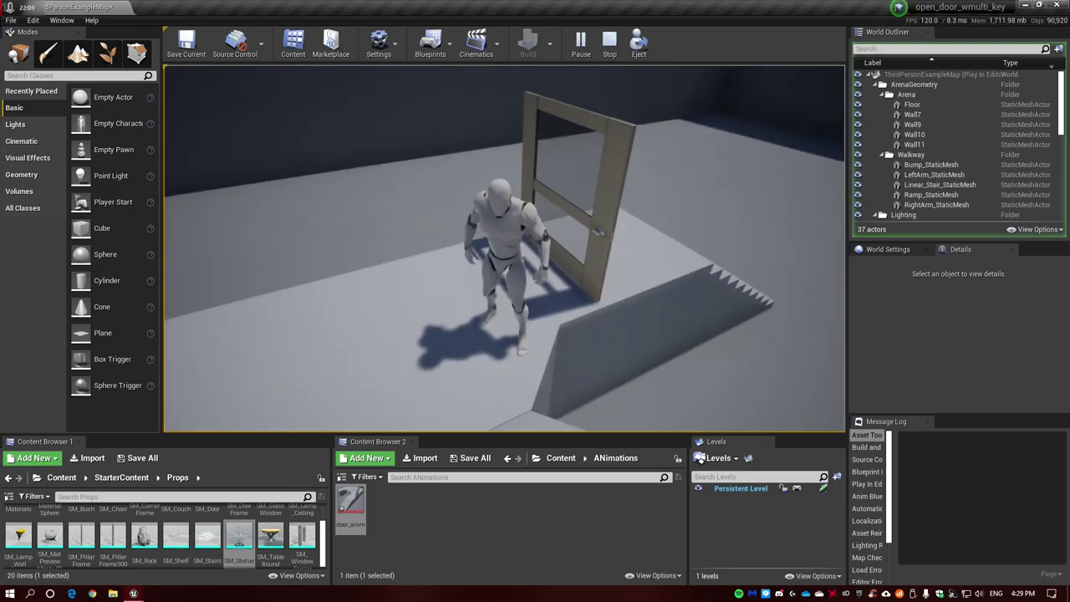
pyautogui.press('Escape')
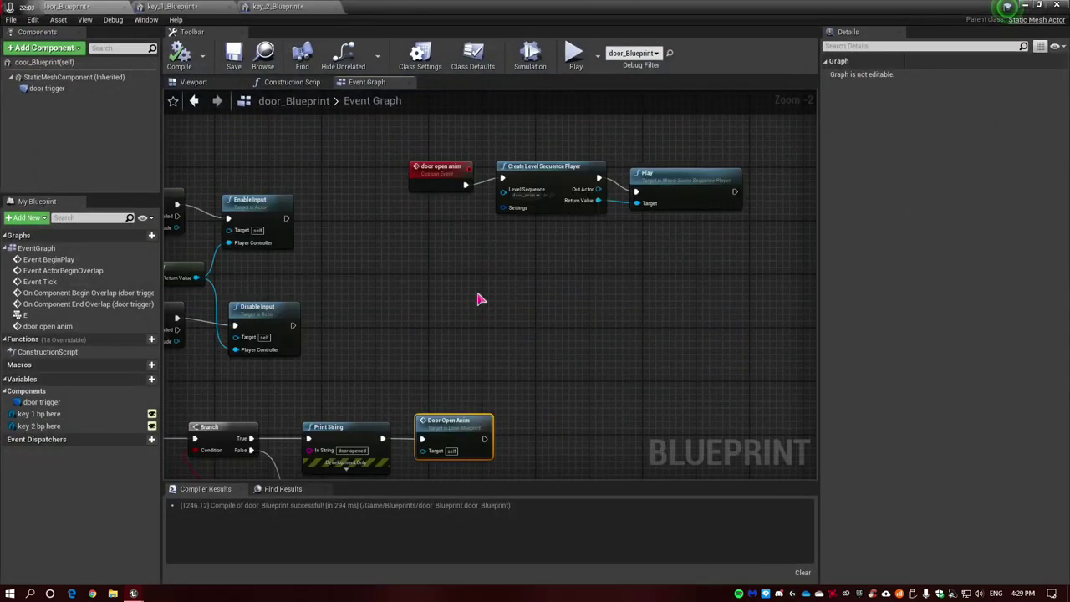
# Zoom the Event Graph to 1:1 and switch to the level editor showing door_anim in Sequencer
pyautogui.scroll(2, 566, 248)
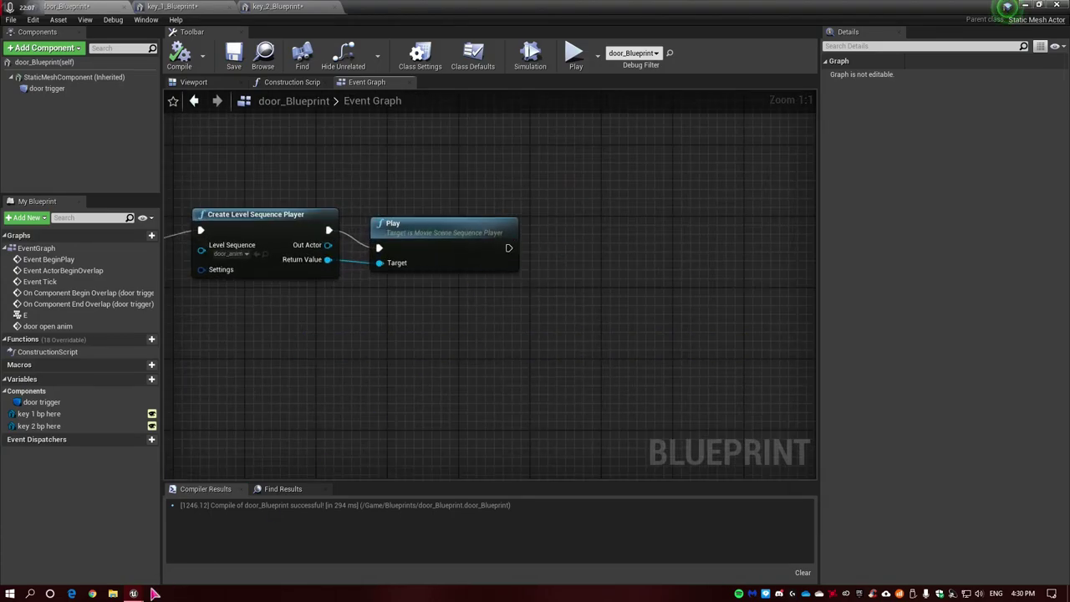
pyautogui.moveTo(134, 593)
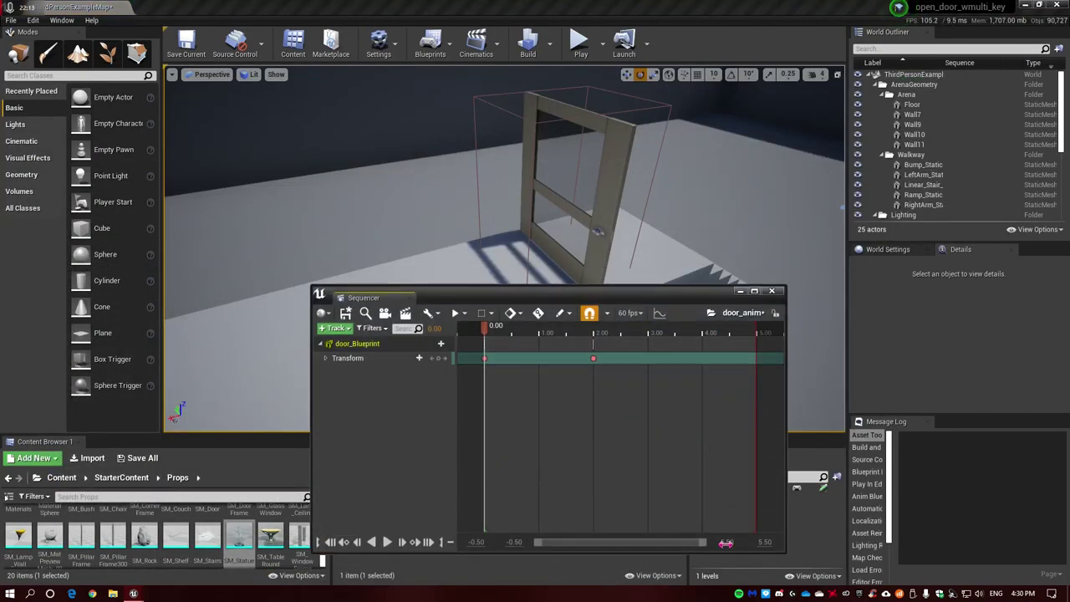
# Move the playhead to 2.00, set the playback end there, and scrub to preview the door opening
pyautogui.click(592, 360)
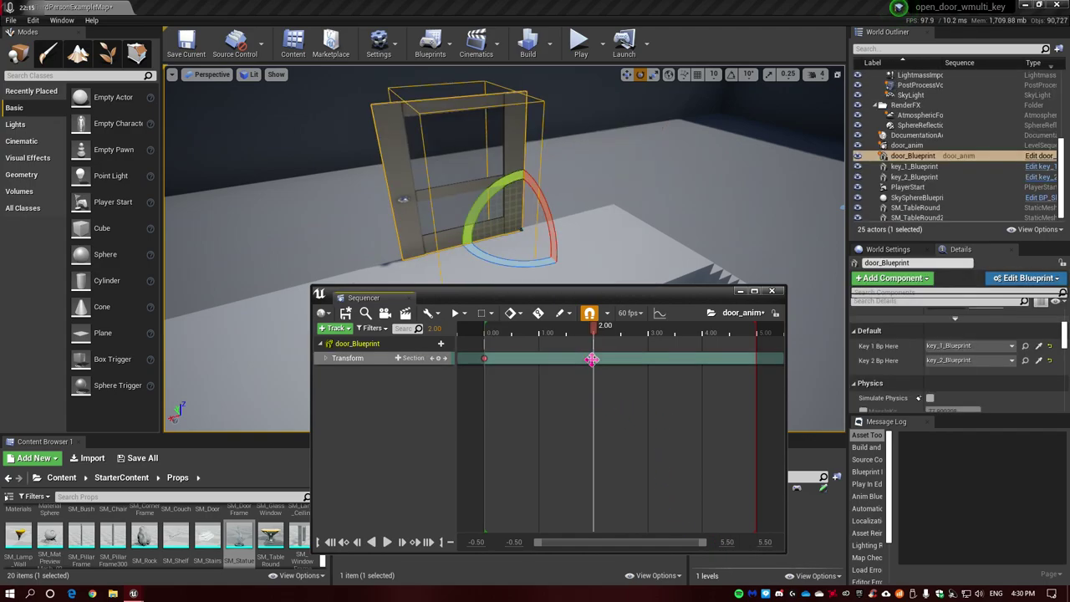
pyautogui.click(441, 543)
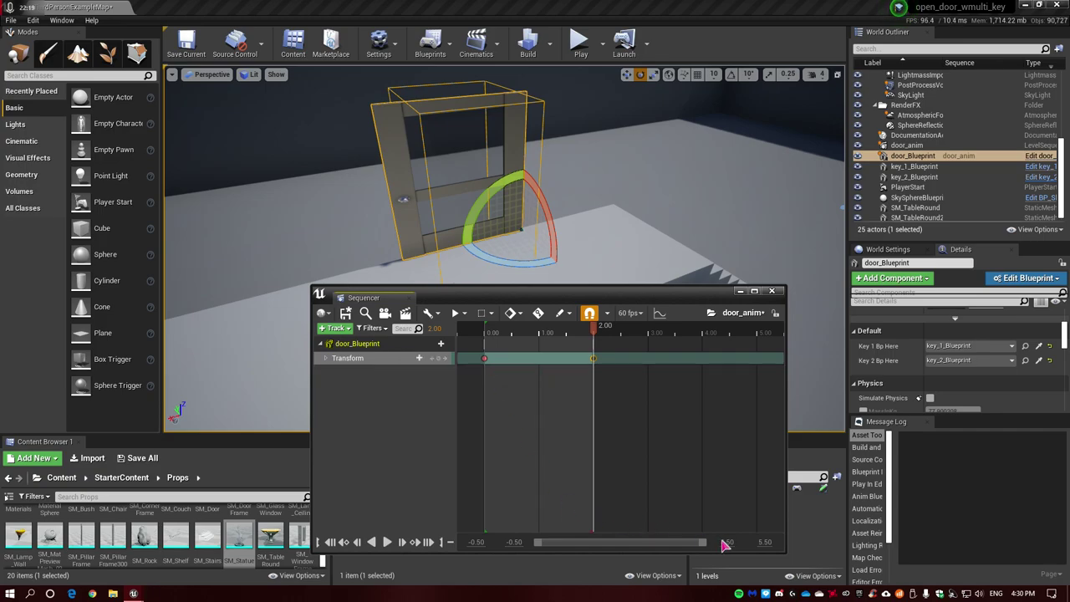
pyautogui.moveTo(585, 324)
pyautogui.mouseDown()
pyautogui.moveTo(482, 354)
pyautogui.moveTo(592, 349)
pyautogui.mouseUp()
# Add a 2.0-second Delay node after the door_anim player's Play node in door_Blueprint
pyautogui.click(772, 291)
pyautogui.moveTo(507, 249); pyautogui.dragTo(589, 248)
pyautogui.write('del')
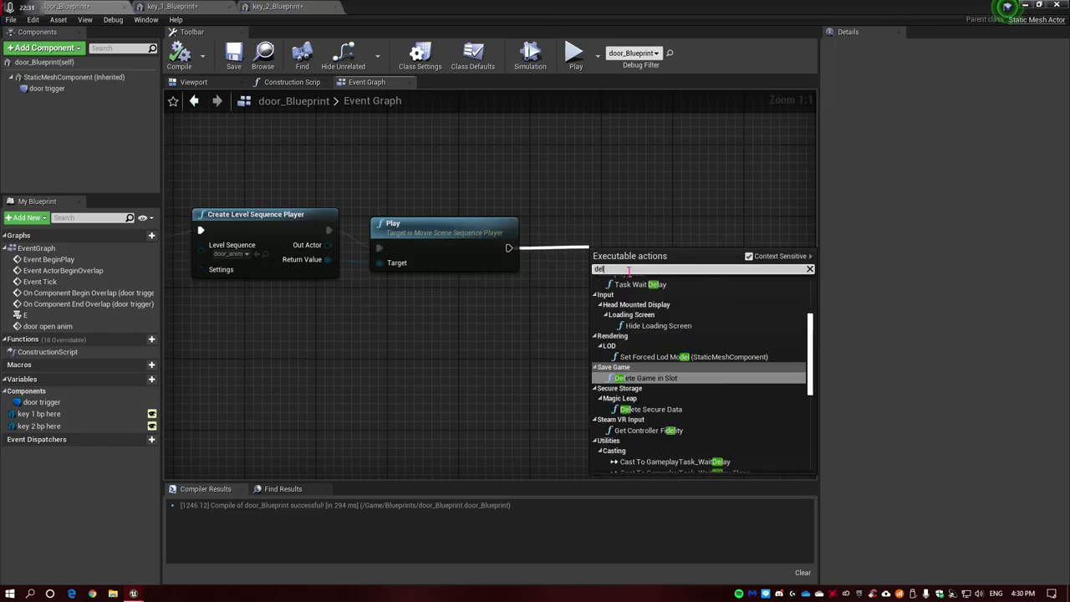
pyautogui.write('ay')
pyautogui.press('Return')
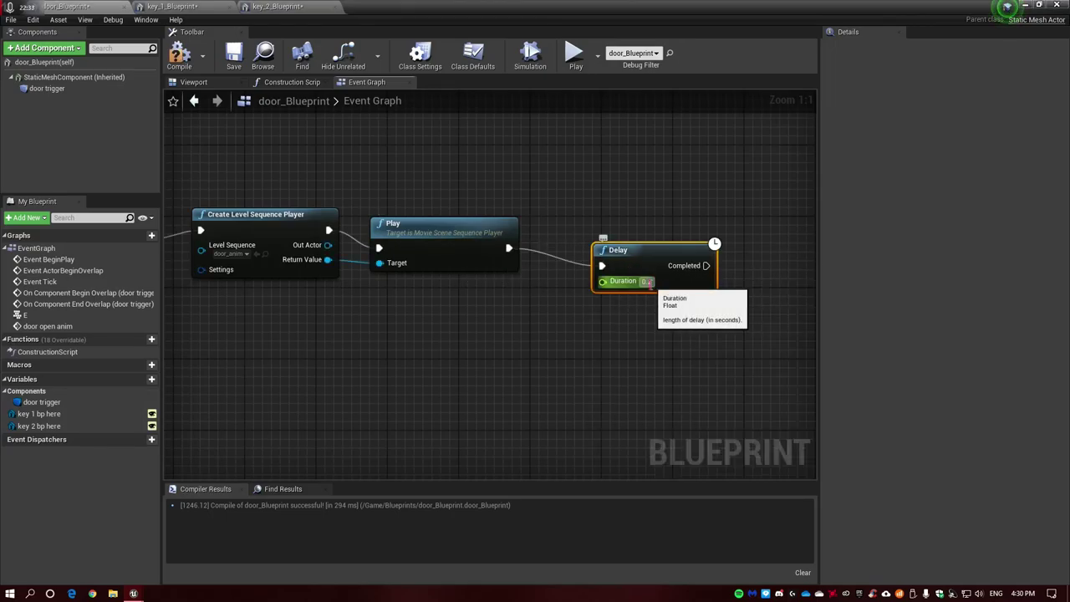
pyautogui.moveTo(678, 320); pyautogui.dragTo(550, 310, button='right')
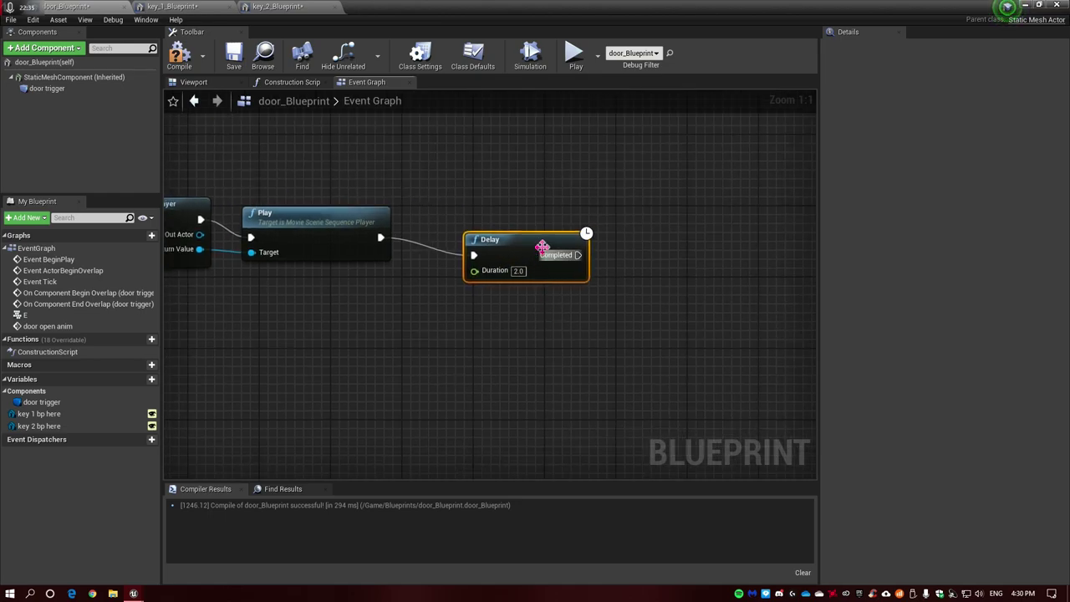
pyautogui.moveTo(543, 242)
pyautogui.mouseDown()
pyautogui.moveTo(528, 228)
pyautogui.moveTo(610, 237)
pyautogui.mouseUp()
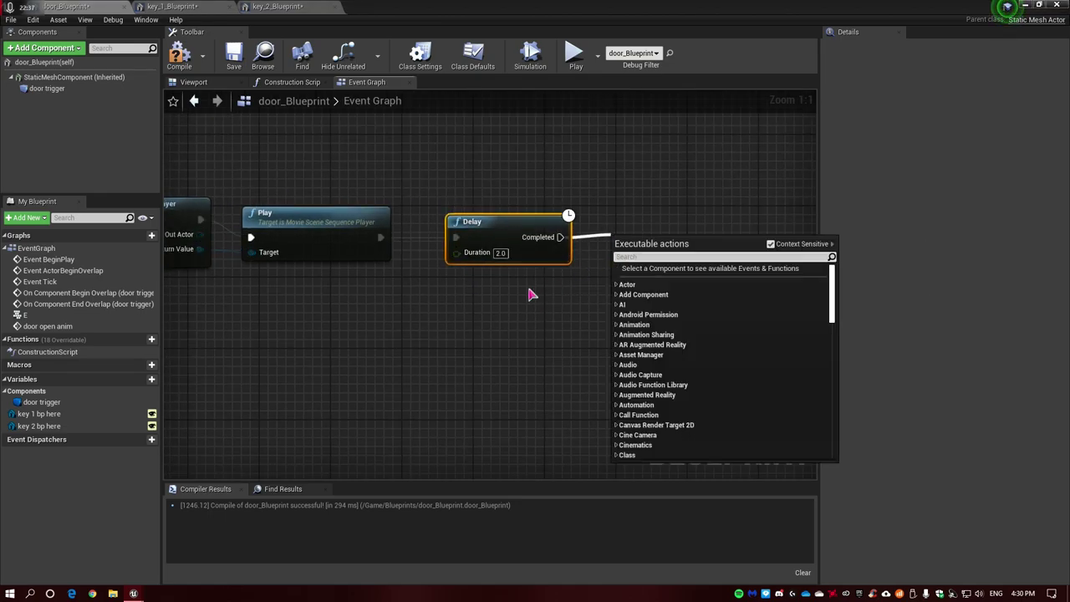
# Add a Pause node on the sequence player, fed by the Delay's Completed output
pyautogui.moveTo(532, 293); pyautogui.dragTo(647, 289, button='right')
pyautogui.moveTo(315, 246); pyautogui.dragTo(544, 364)
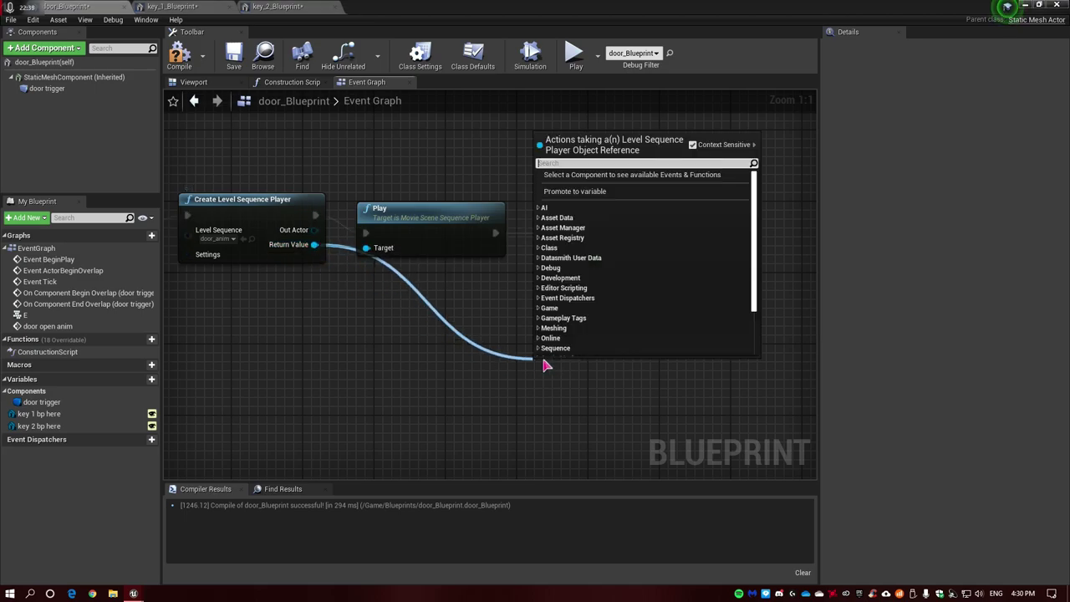
pyautogui.write('pa')
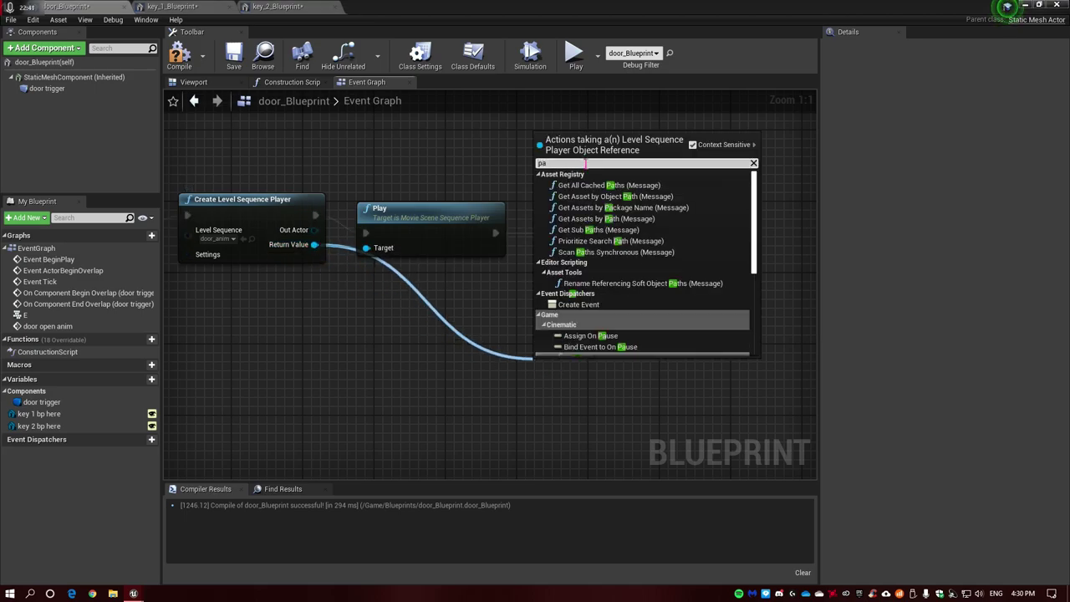
pyautogui.write('use')
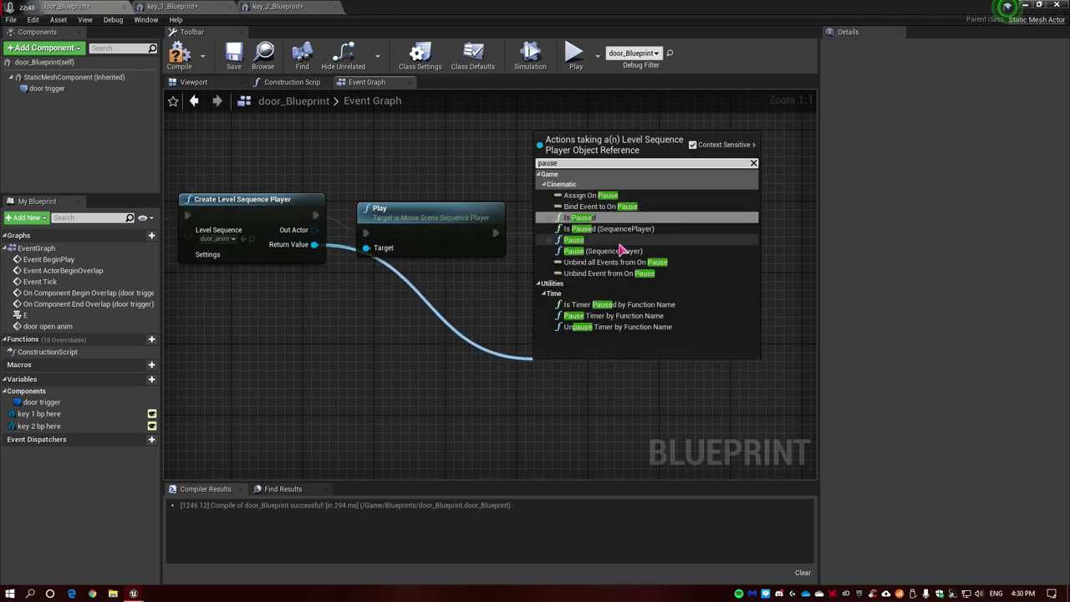
pyautogui.click(610, 251)
pyautogui.moveTo(596, 375); pyautogui.dragTo(476, 399, button='right')
pyautogui.moveTo(476, 399); pyautogui.dragTo(655, 247)
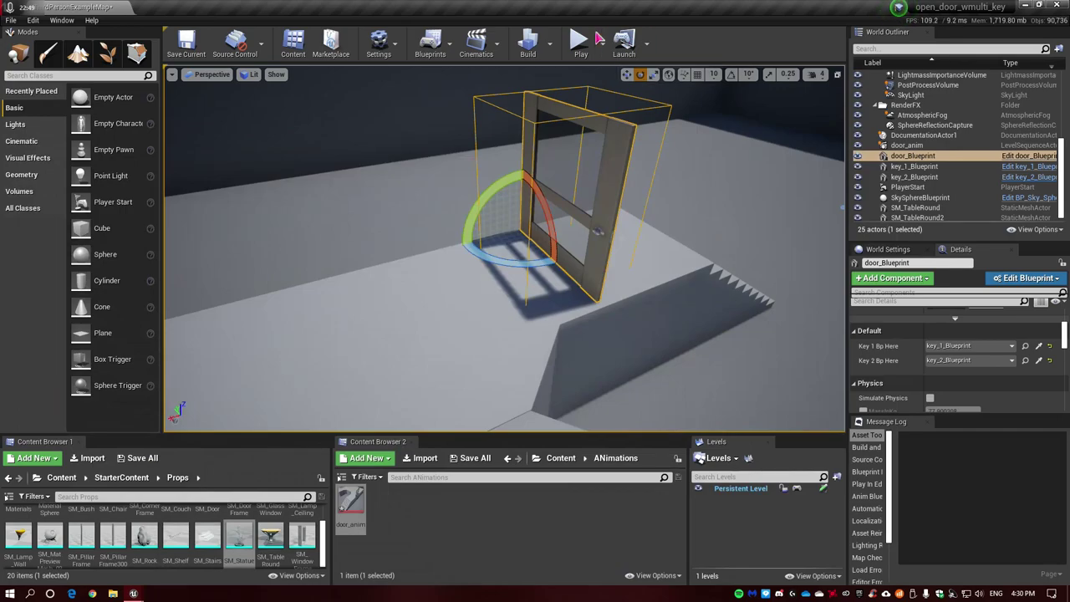
# Play-test the level, collecting both keys and opening the door at the top of the stairs
pyautogui.click(577, 40)
pyautogui.click(478, 257)
pyautogui.press('w')
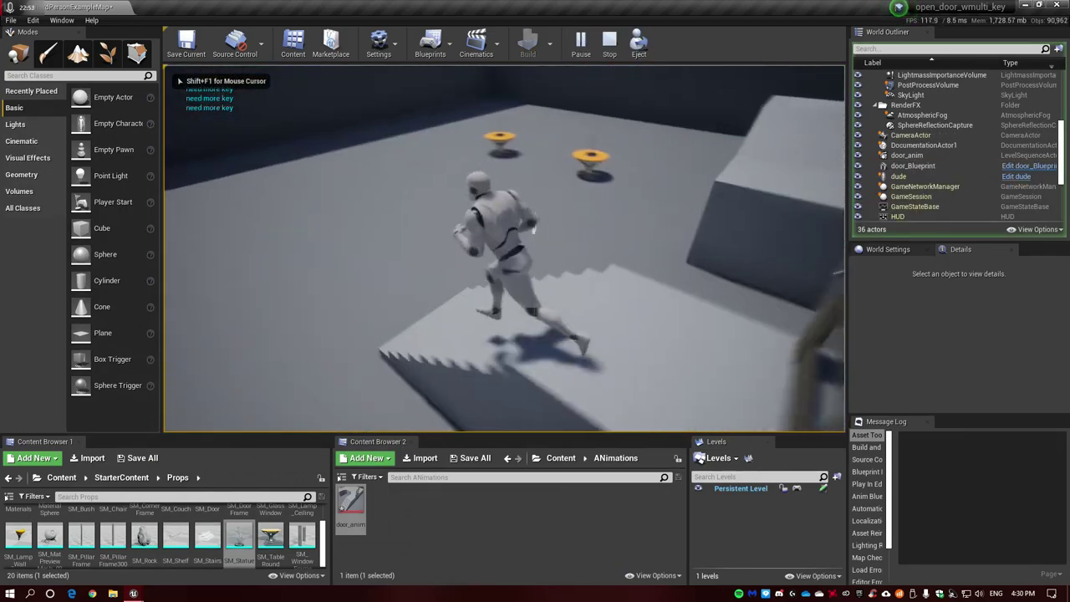
pyautogui.press('w')
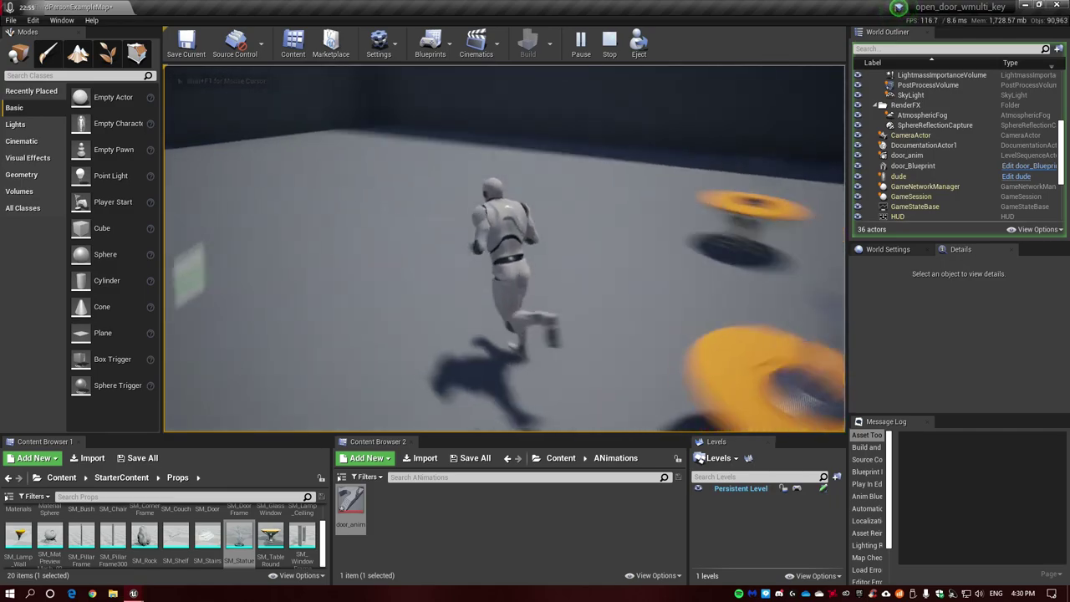
pyautogui.press('w')
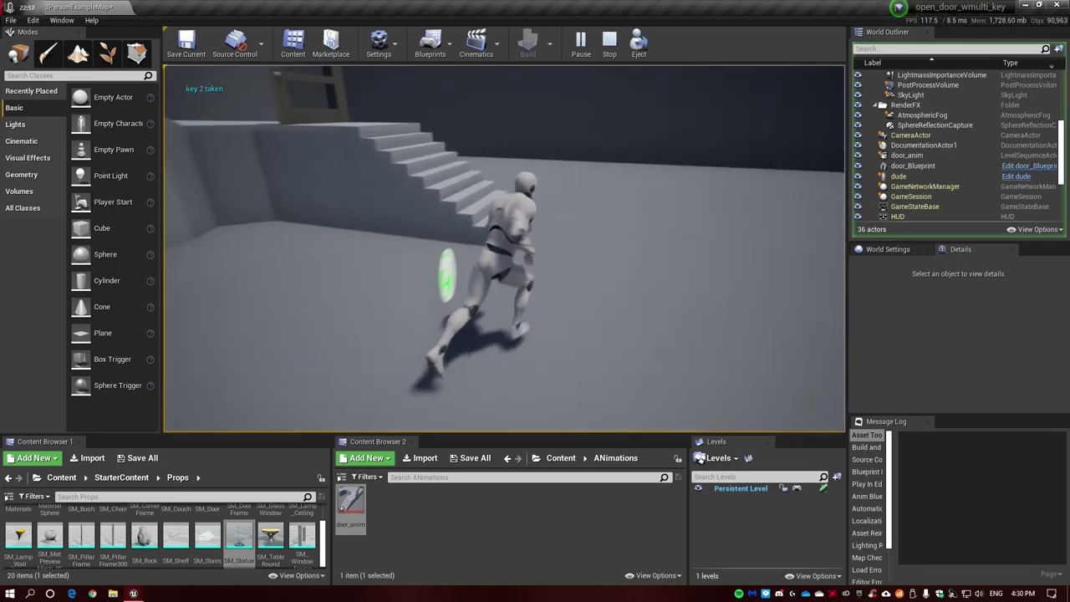
pyautogui.press('w')
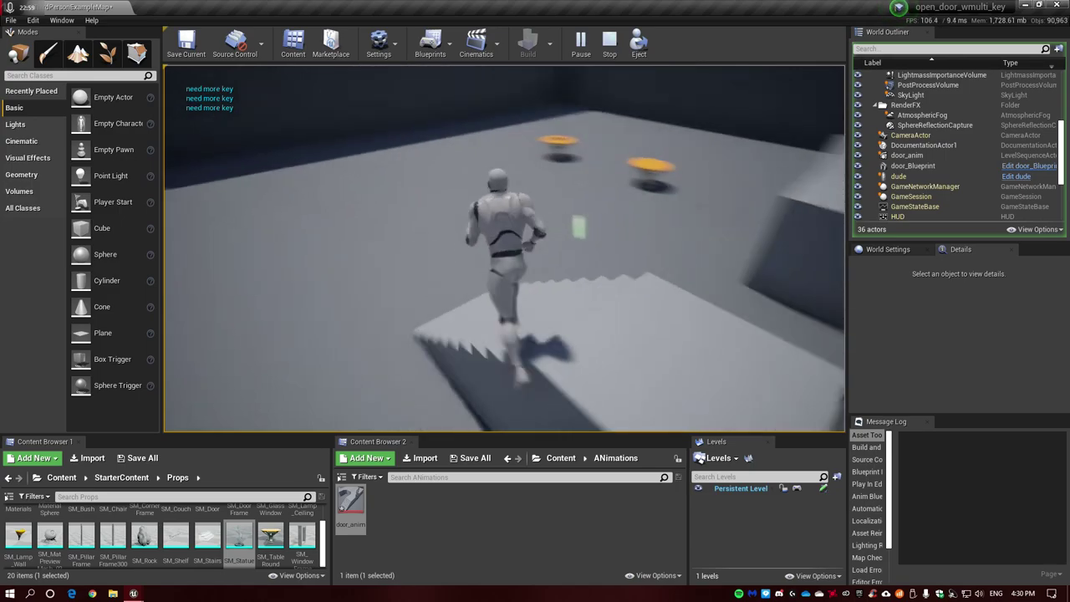
pyautogui.press('w')
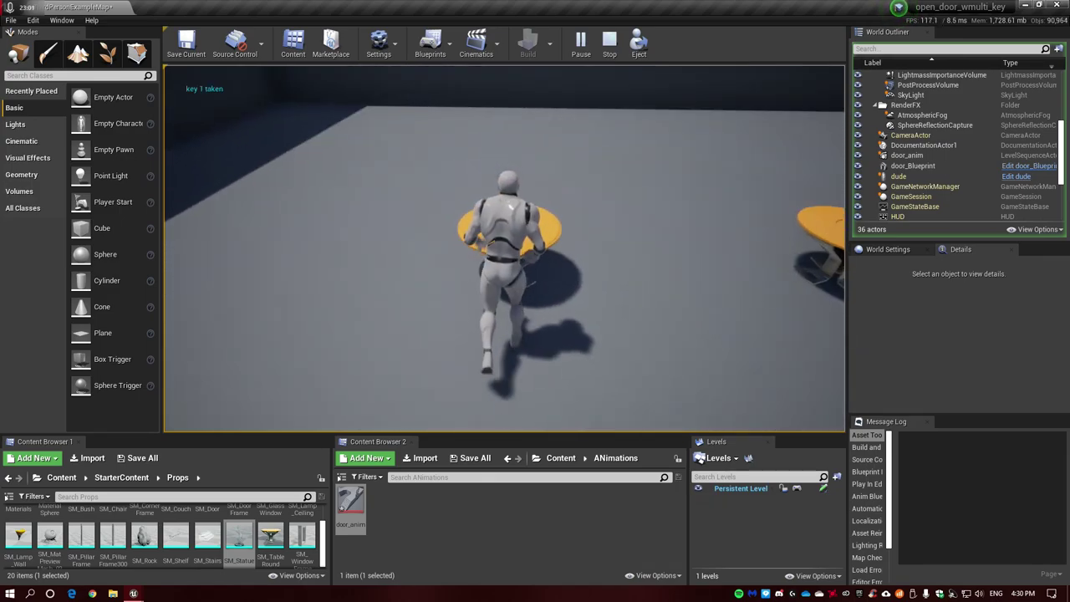
pyautogui.press('w')
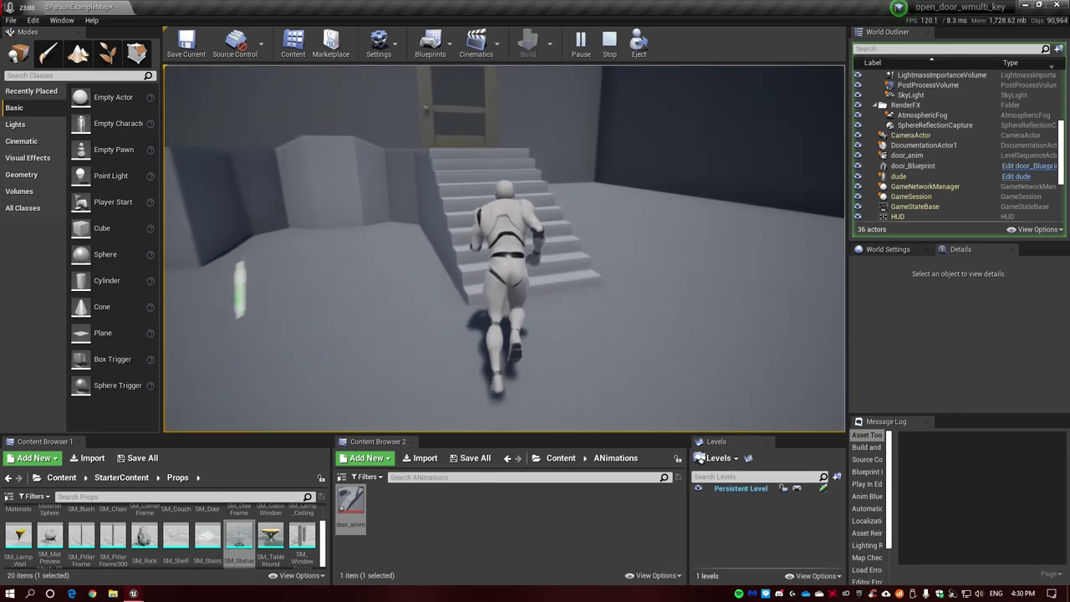
pyautogui.press('w')
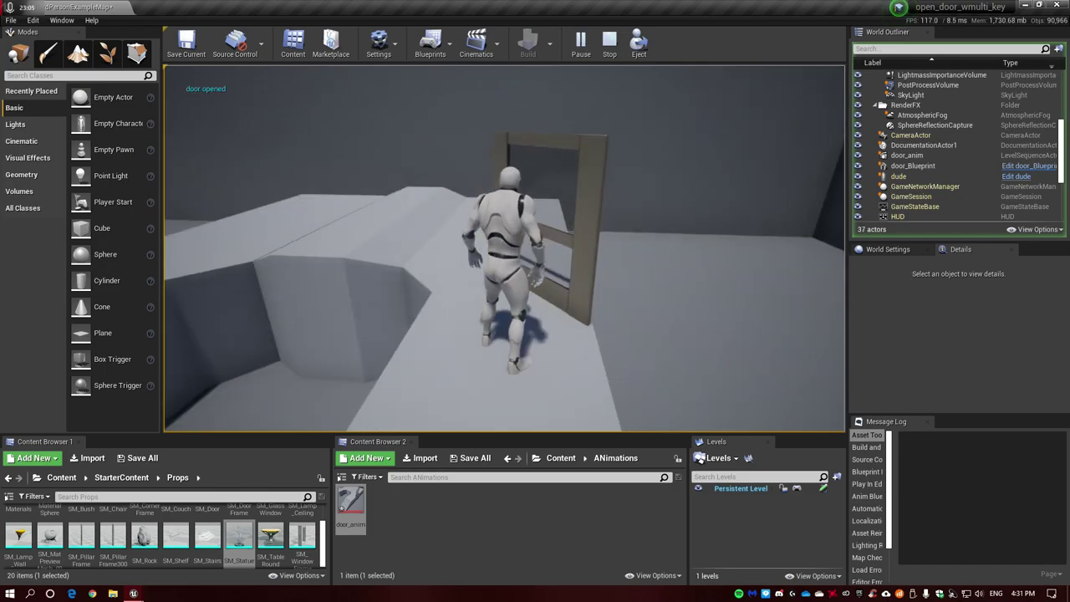
pyautogui.press('w')
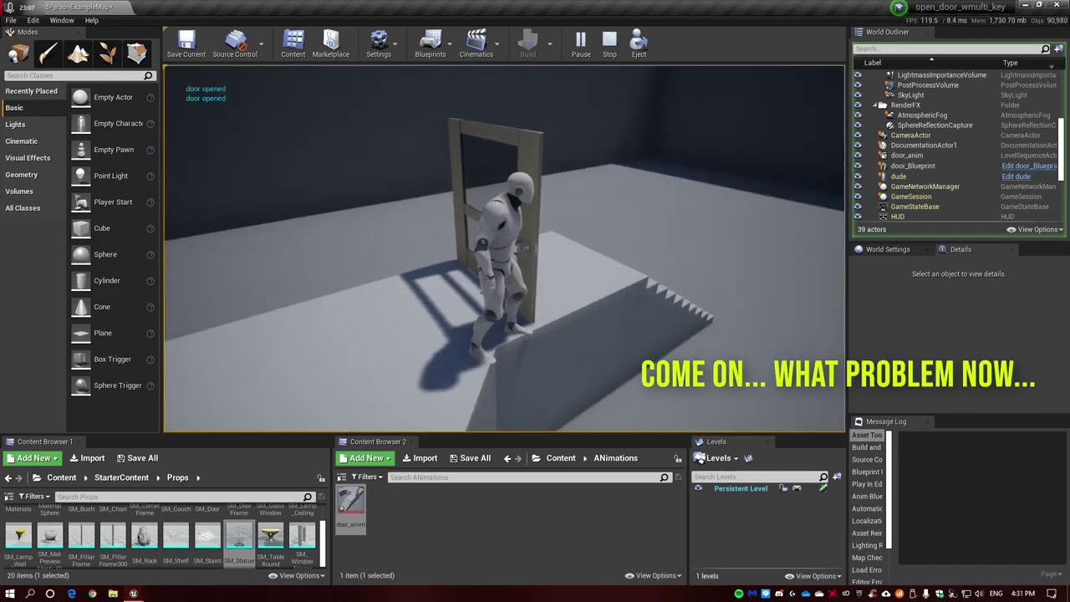
pyautogui.press('w')
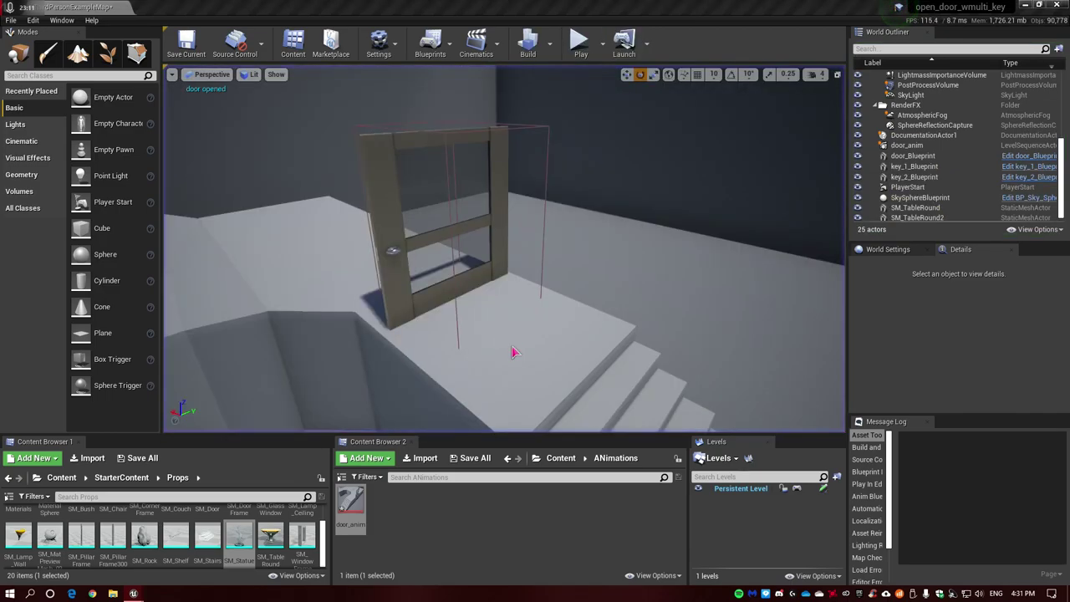
# Stop the play-test and rearrange the door_Blueprint graph around the E key and Branch nodes
pyautogui.press('Escape')
pyautogui.scroll(-3, 337, 348)
pyautogui.scroll(1, 346, 365)
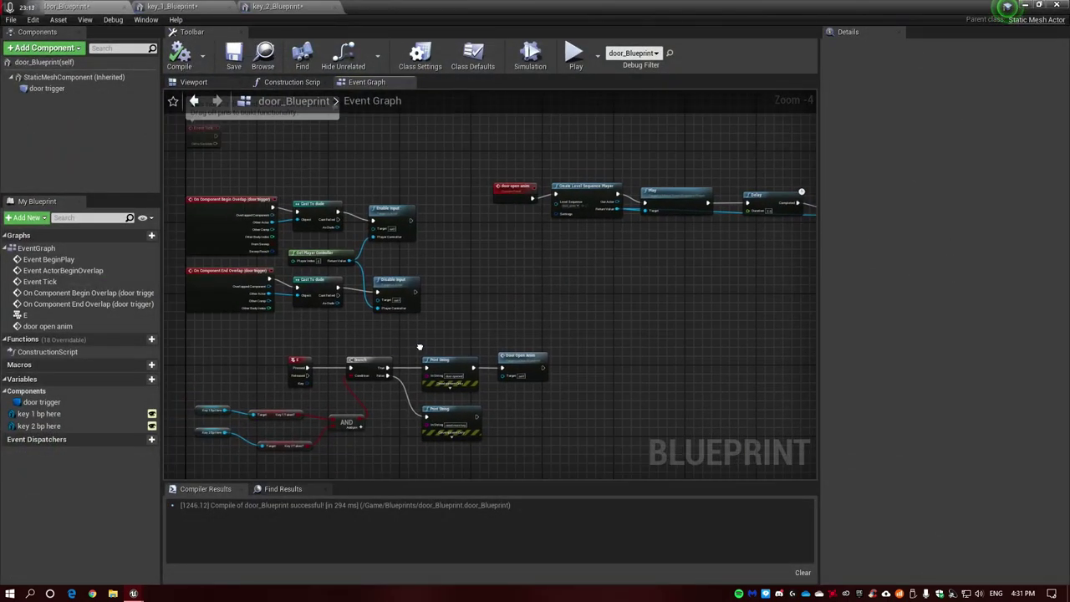
pyautogui.scroll(1, 516, 382)
pyautogui.scroll(1, 523, 420)
pyautogui.scroll(1, 505, 417)
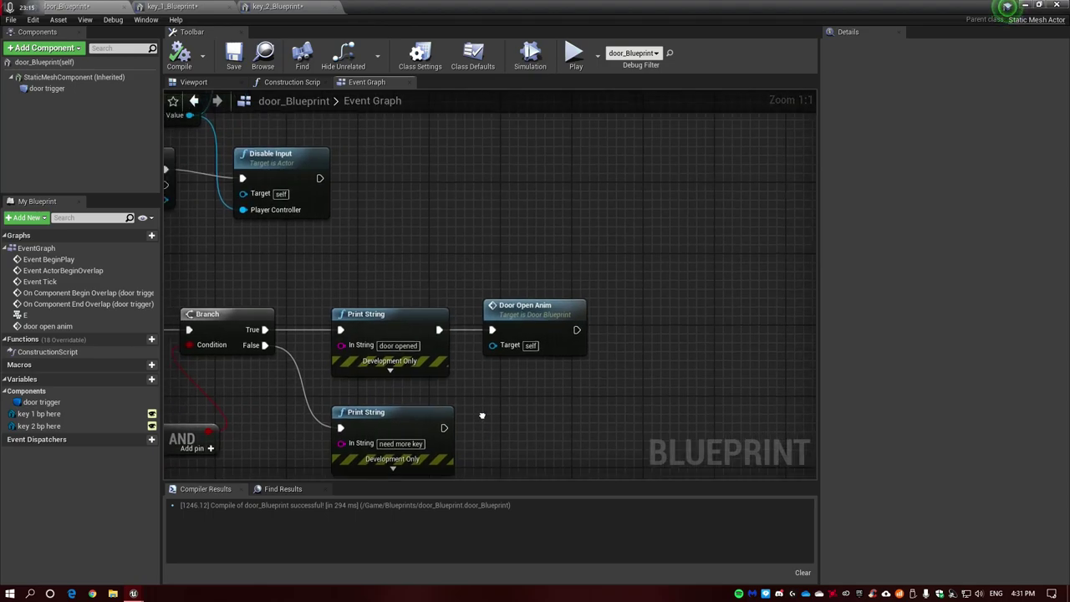
pyautogui.scroll(-2, 502, 410)
pyautogui.scroll(2, 519, 351)
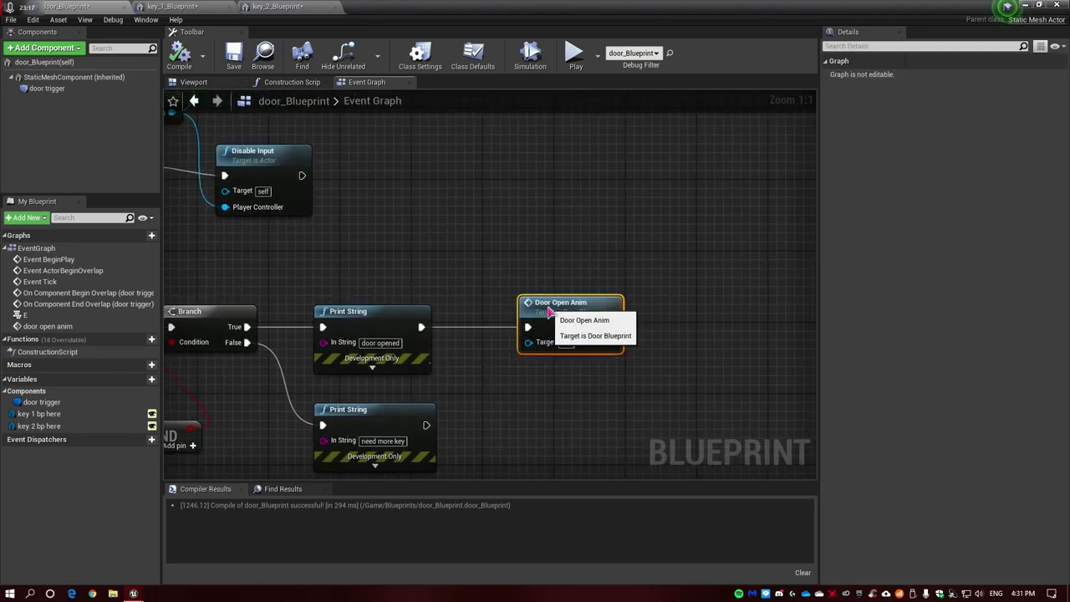
pyautogui.moveTo(550, 309); pyautogui.dragTo(457, 307, button='right')
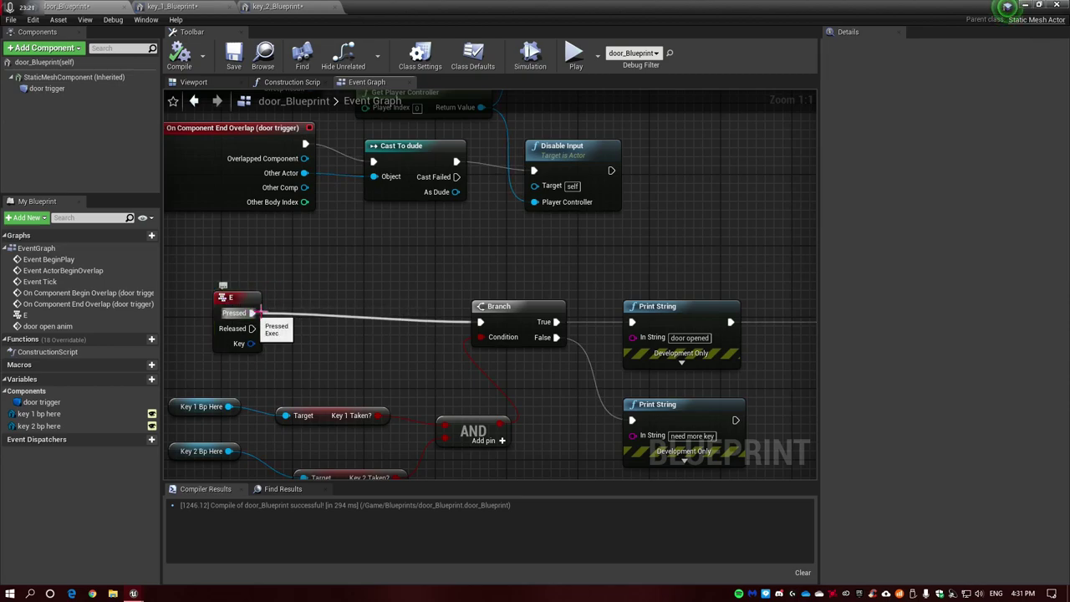
pyautogui.moveTo(257, 313); pyautogui.dragTo(210, 330, button='right')
pyautogui.moveTo(192, 314); pyautogui.dragTo(326, 314)
pyautogui.moveTo(736, 307); pyautogui.dragTo(533, 317, button='right')
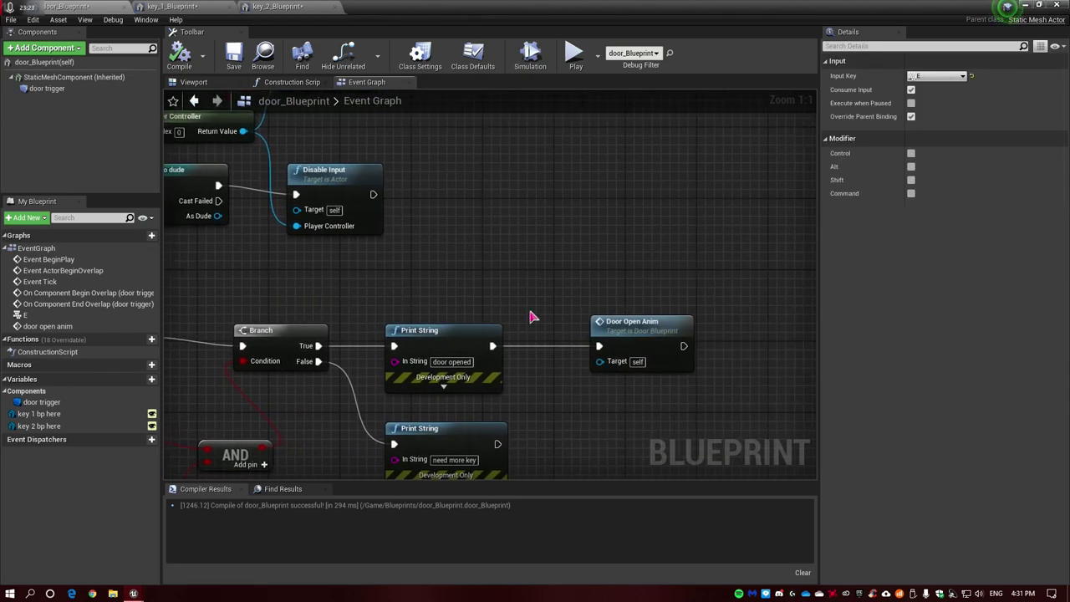
# Insert a Do Once node between the Branch's True output and Print String / Door Open Anim
pyautogui.moveTo(318, 346); pyautogui.dragTo(380, 290)
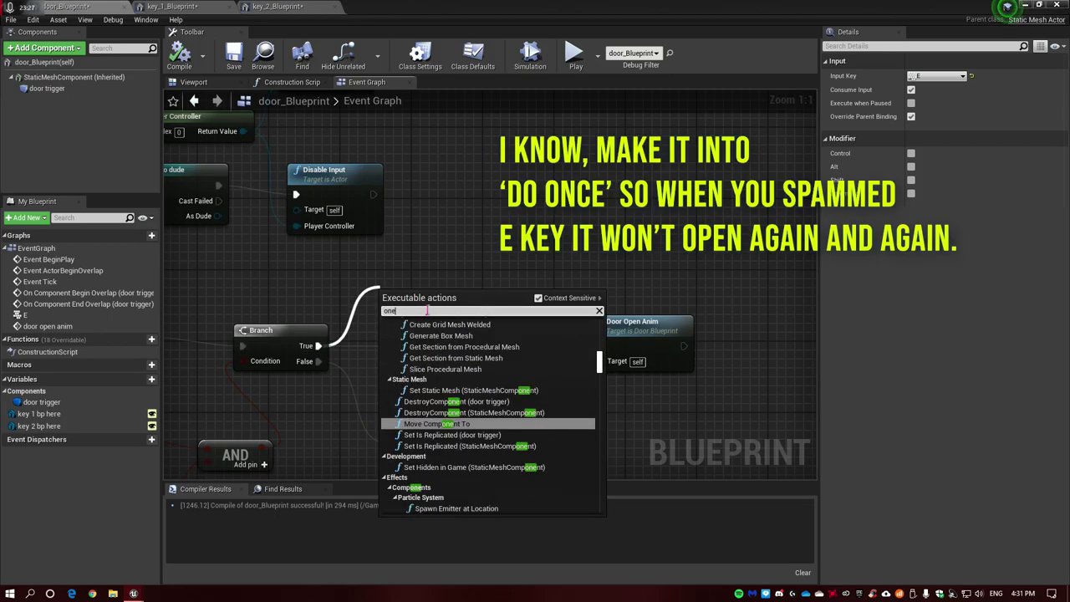
pyautogui.write('ce')
pyautogui.press('Return')
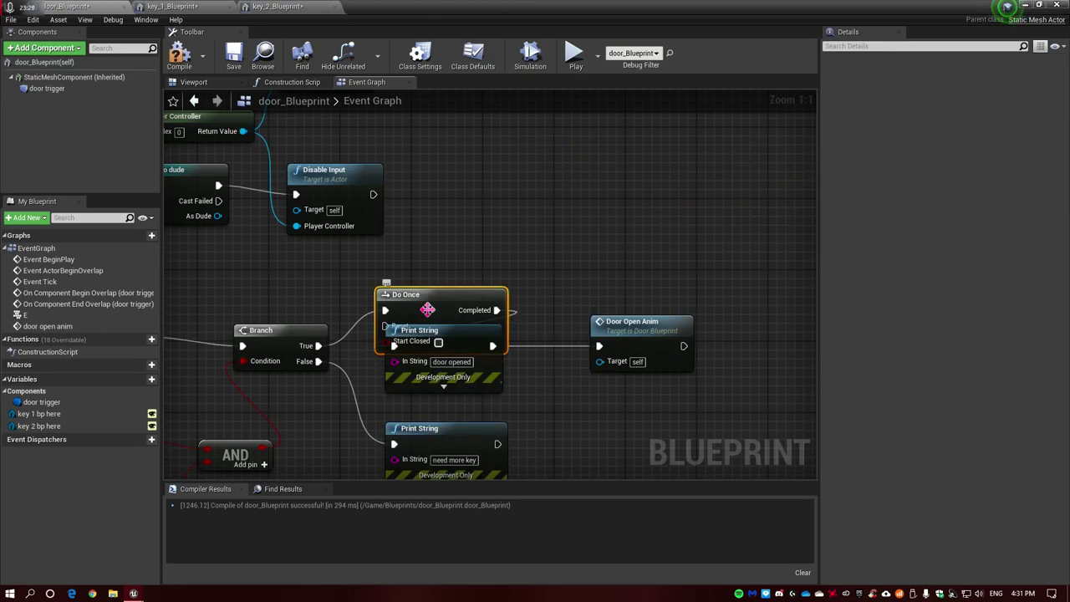
pyautogui.moveTo(443, 349); pyautogui.dragTo(578, 346)
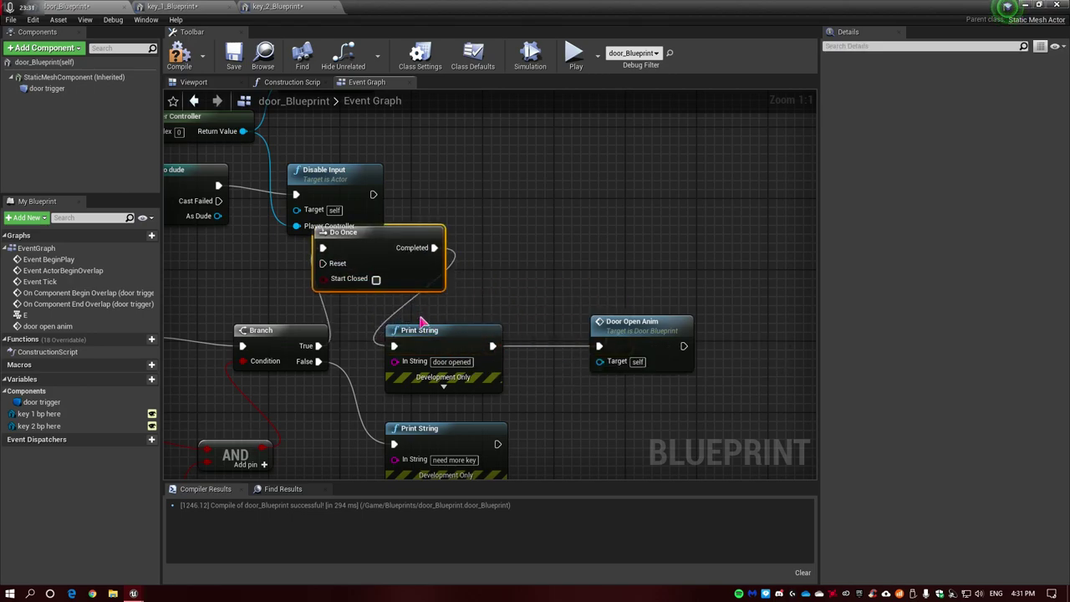
pyautogui.moveTo(466, 355); pyautogui.dragTo(627, 347)
pyautogui.click(306, 258)
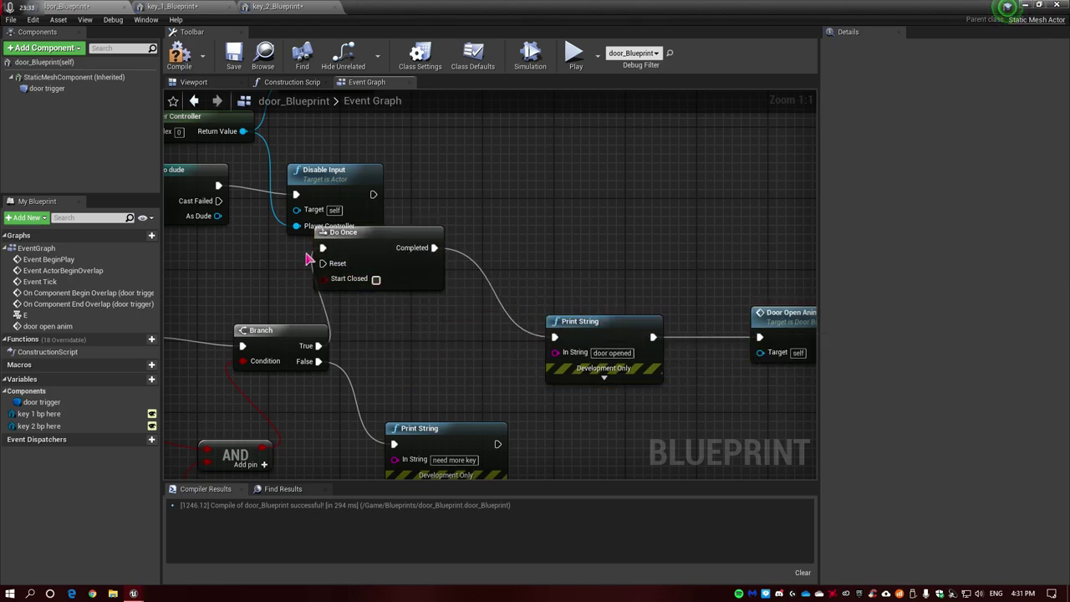
pyautogui.moveTo(370, 239); pyautogui.dragTo(413, 320)
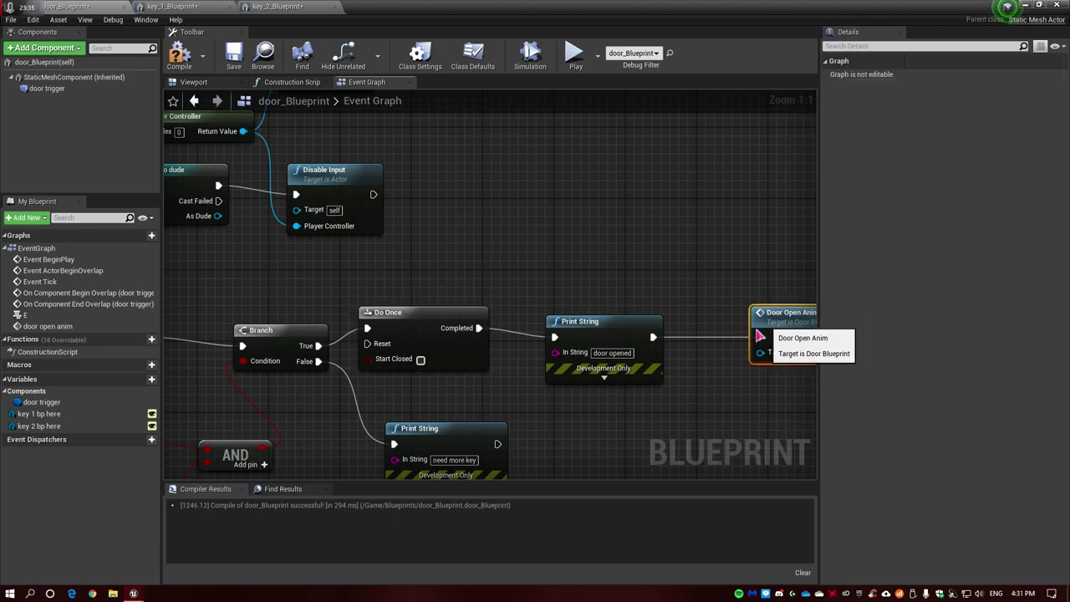
# Back in the level, play-test again: collect both keys, open the door, and run through the doorway
pyautogui.click(1027, 5)
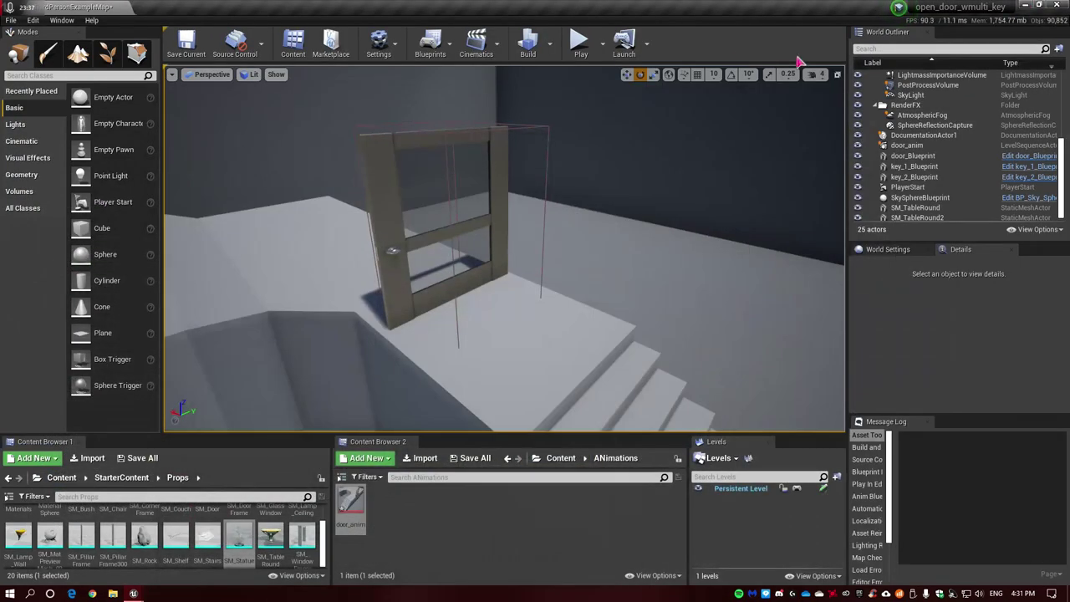
pyautogui.click(580, 60)
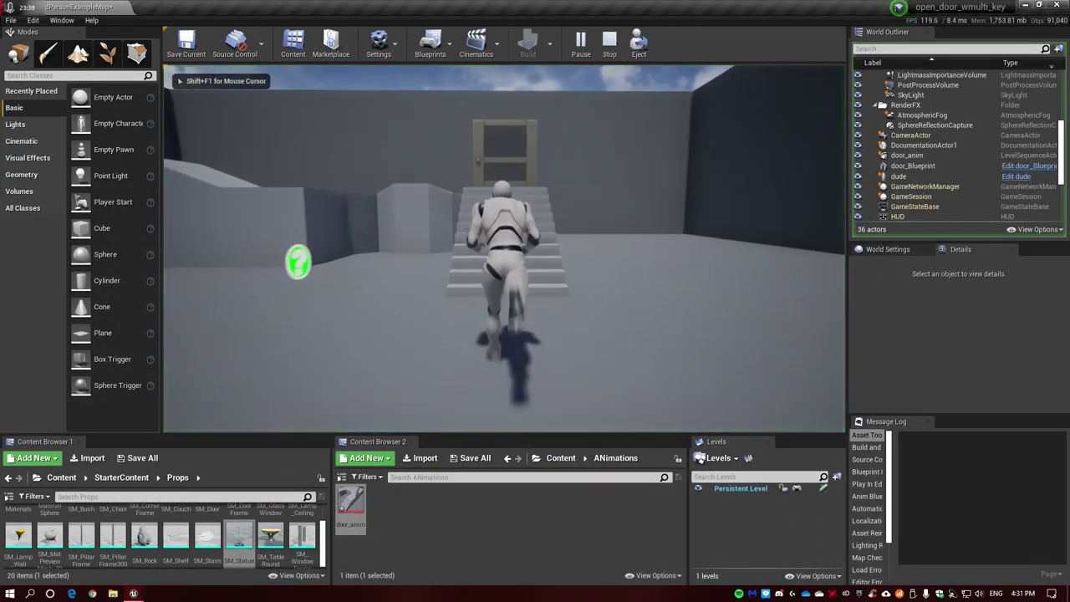
pyautogui.press('w')
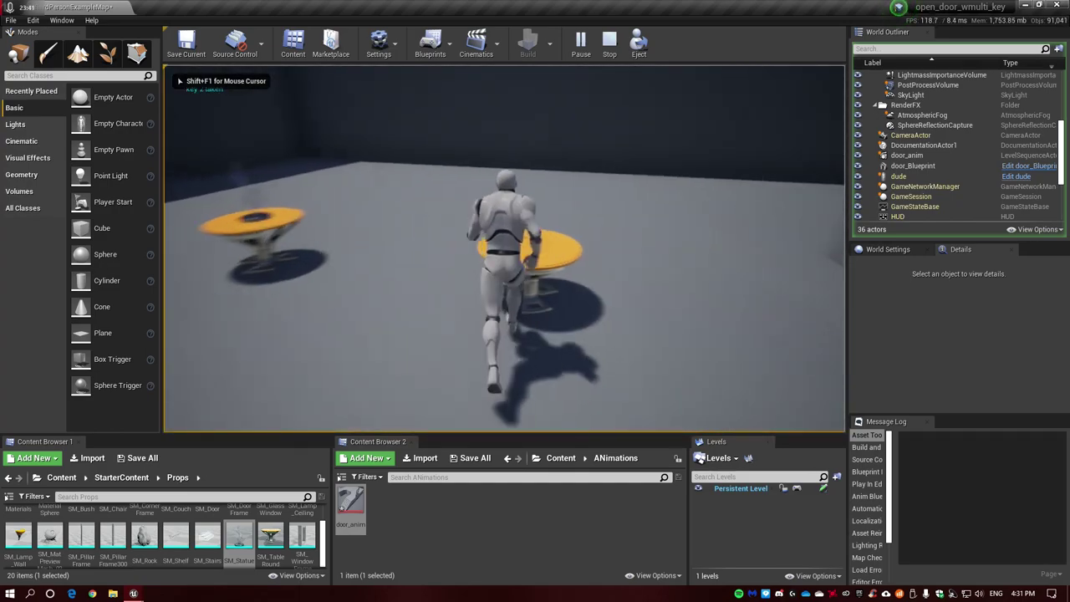
pyautogui.press('w')
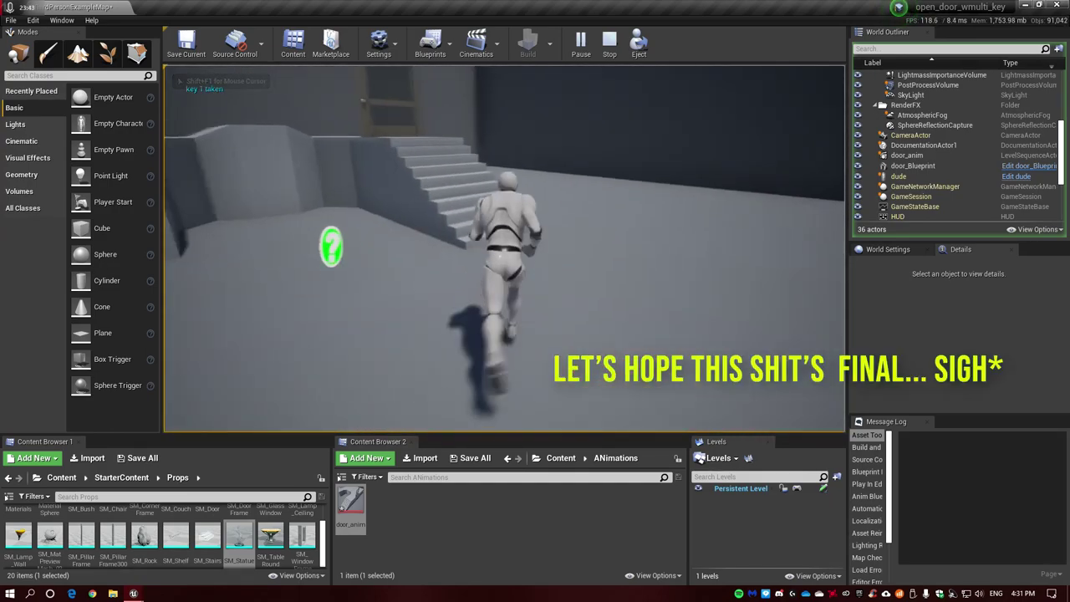
pyautogui.press('w')
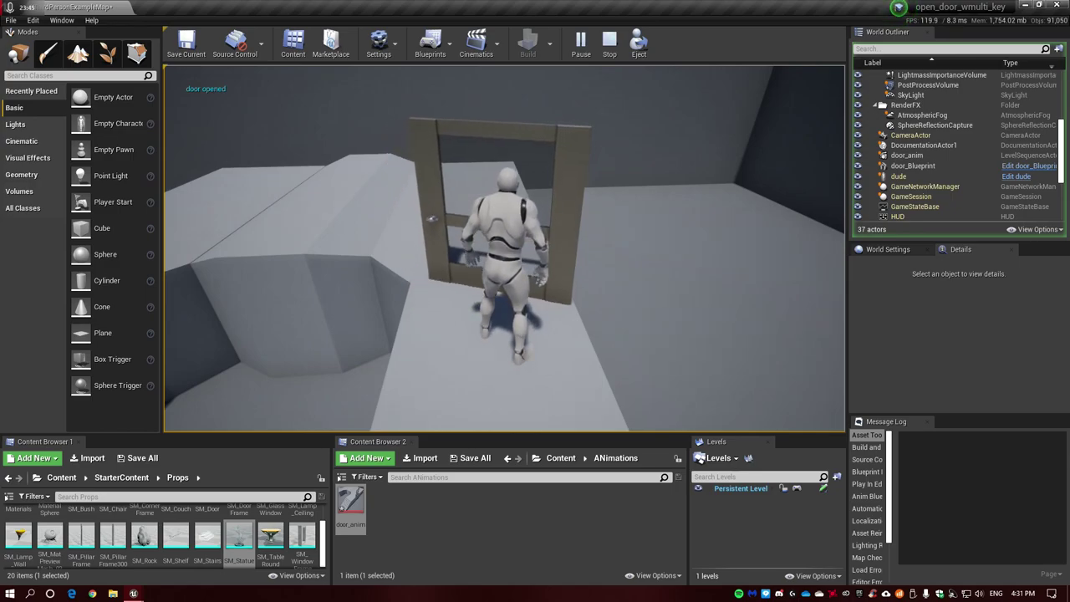
pyautogui.press('w')
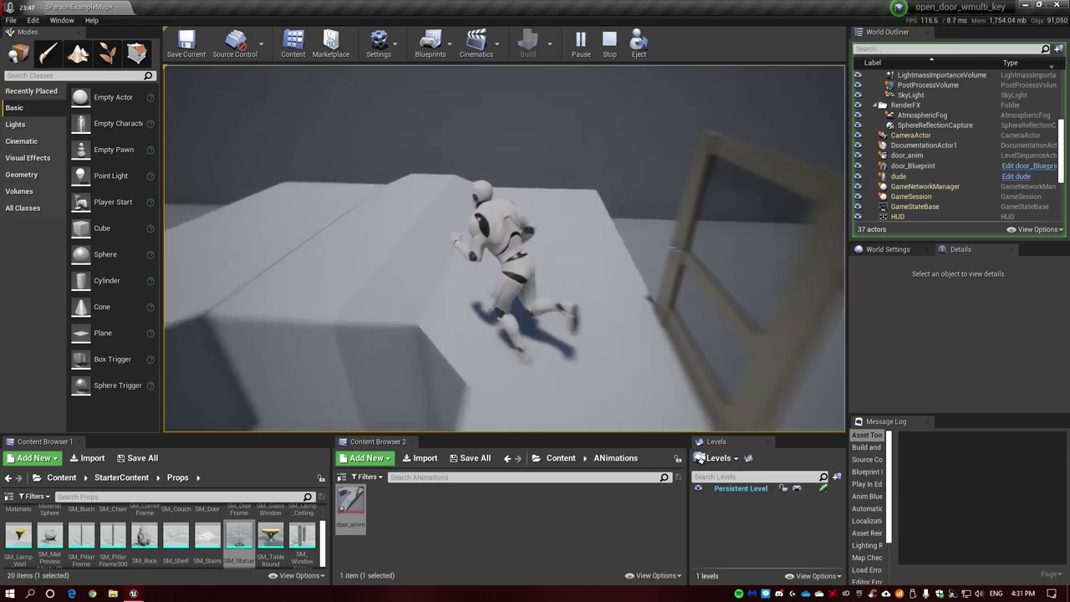
pyautogui.press('w')
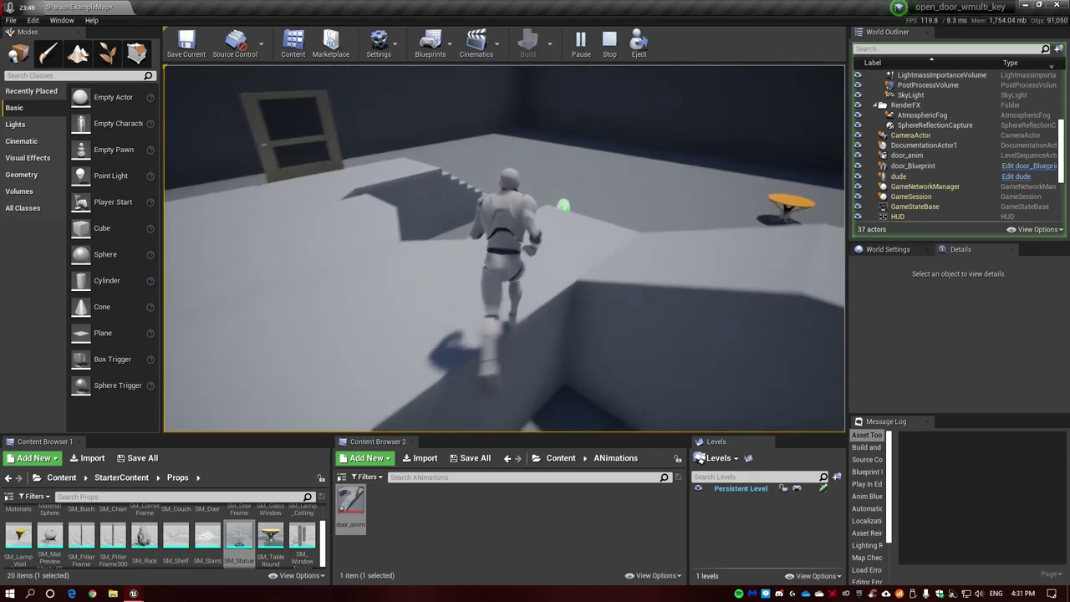
pyautogui.press('w')
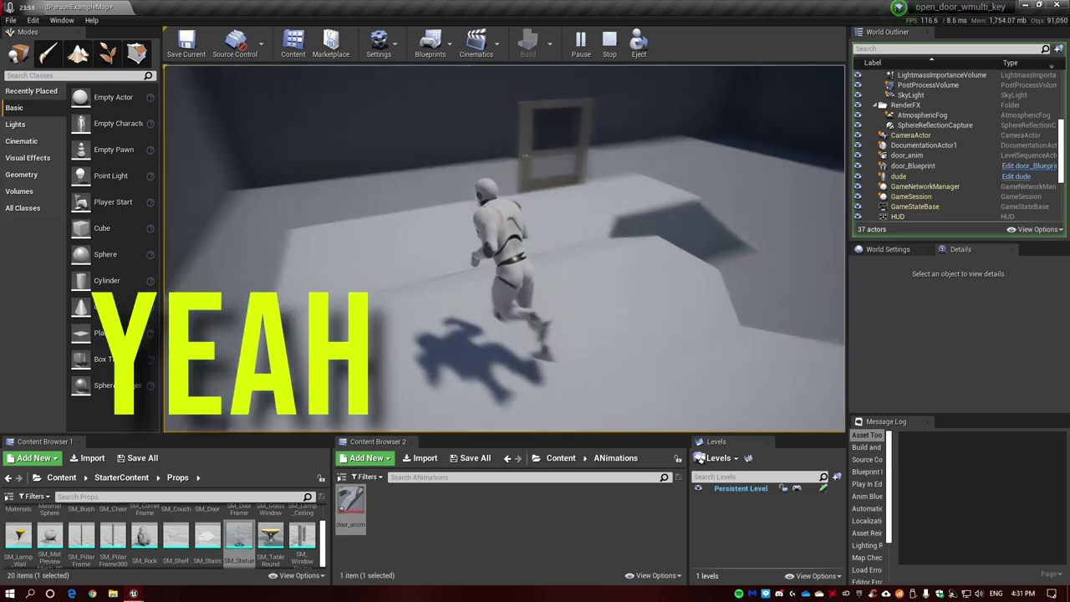
pyautogui.press('w')
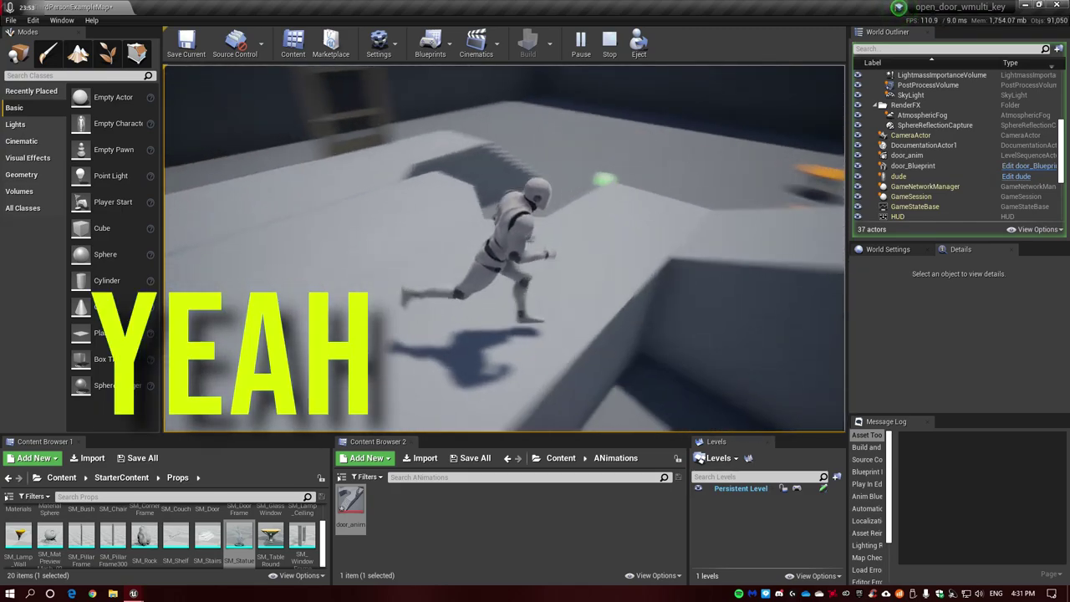
pyautogui.press('w')
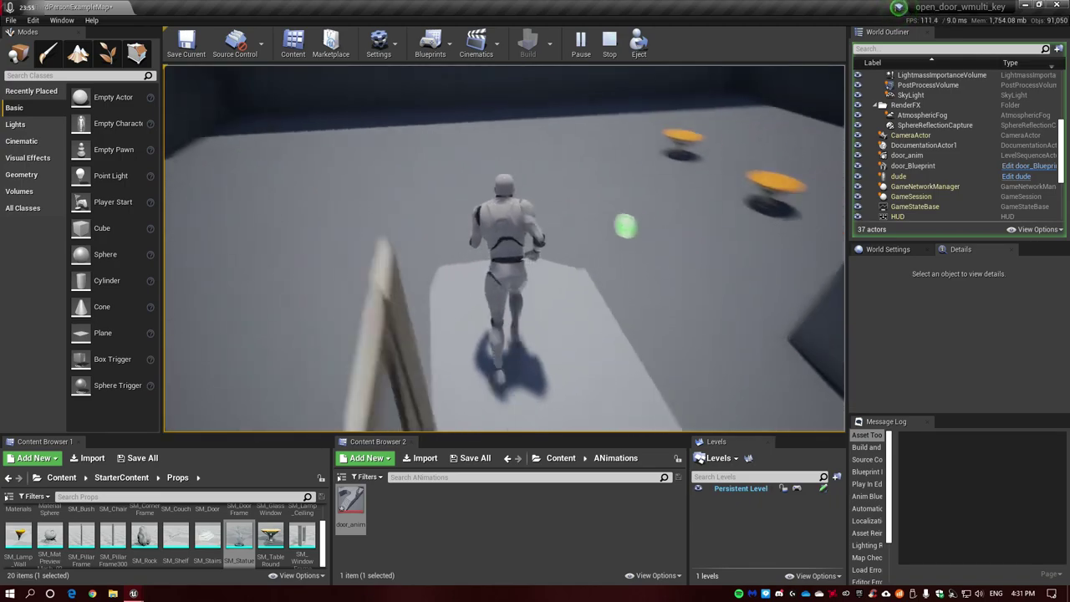